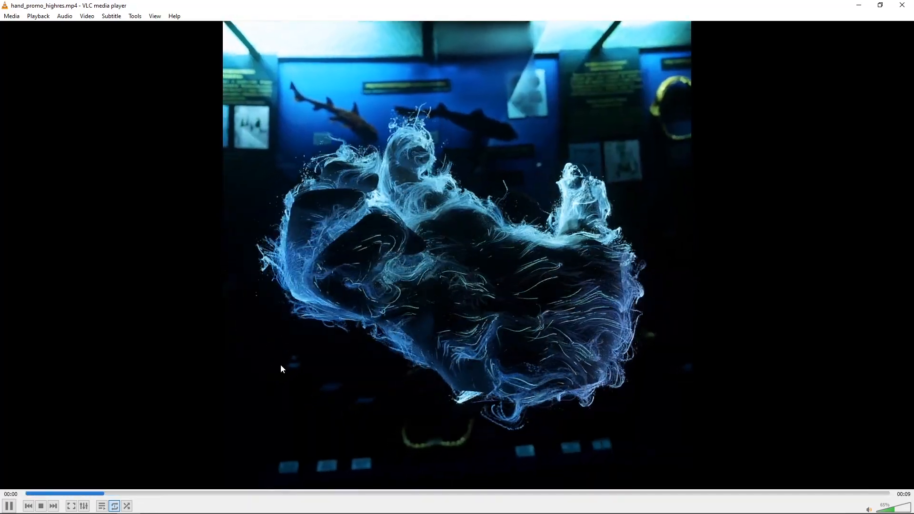
# - Pause hand_promo_highres.mp4 and move its playback position to about 4 seconds
pyautogui.click(13, 507)
pyautogui.moveTo(531, 494); pyautogui.dragTo(423, 474)
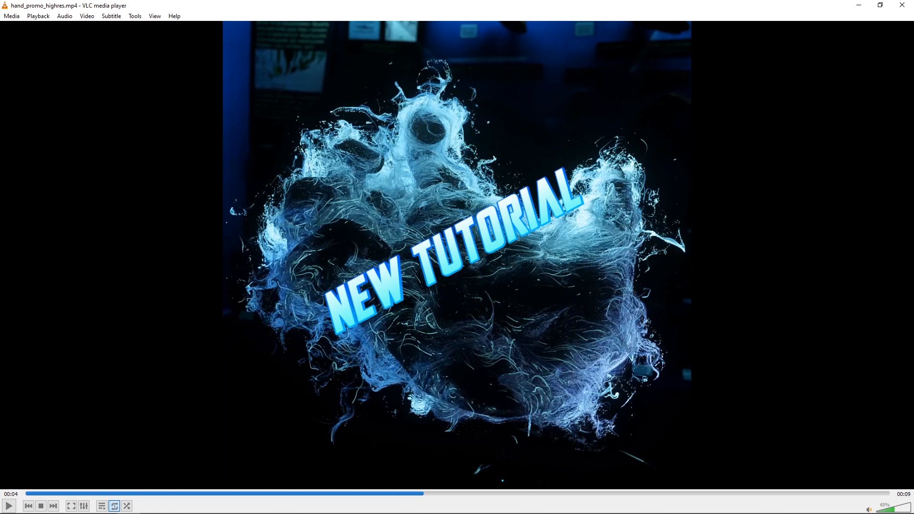
# - Switch to Chrome, watch the opening of the xpFlowField - Sneak Peek video in short stretches, and mute it
pyautogui.click(106, 504)
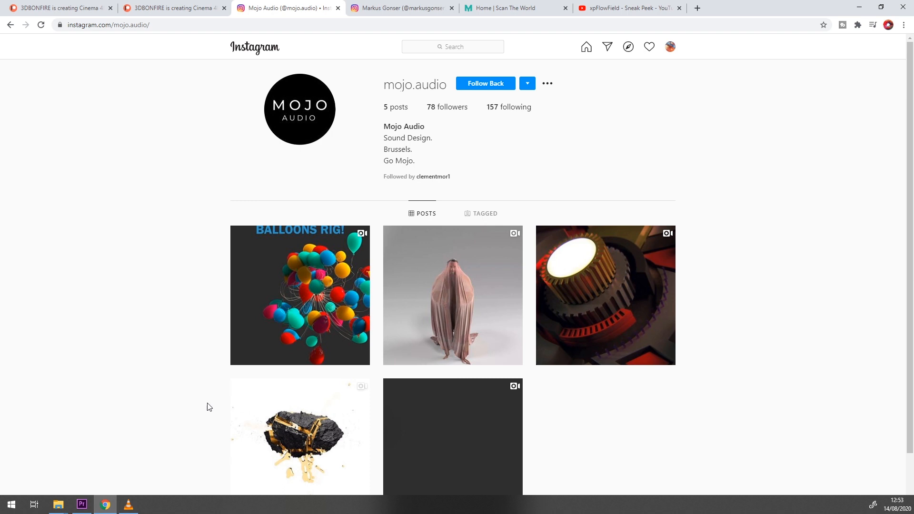
pyautogui.click(609, 13)
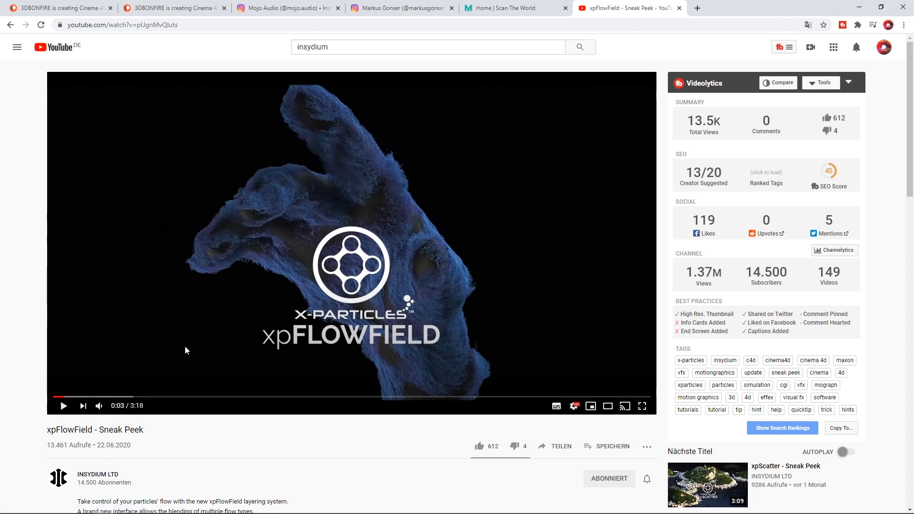
pyautogui.click(64, 406)
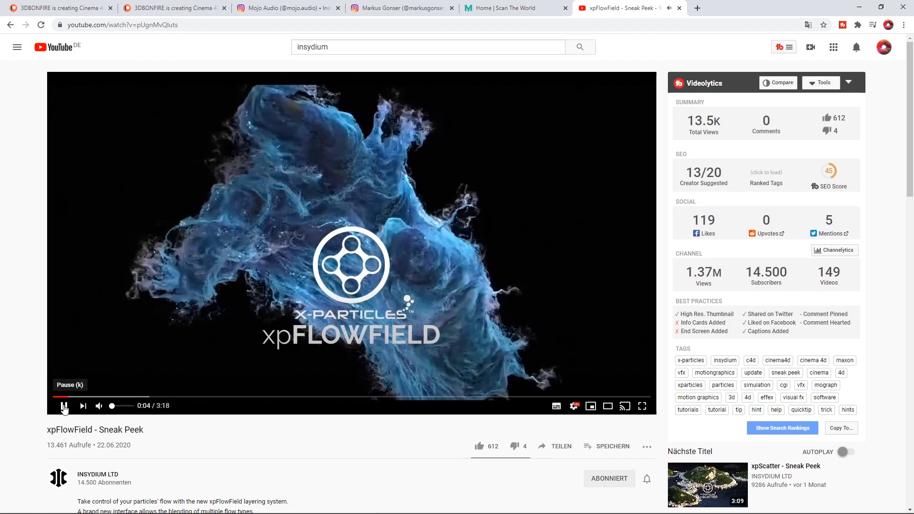
pyautogui.click(64, 406)
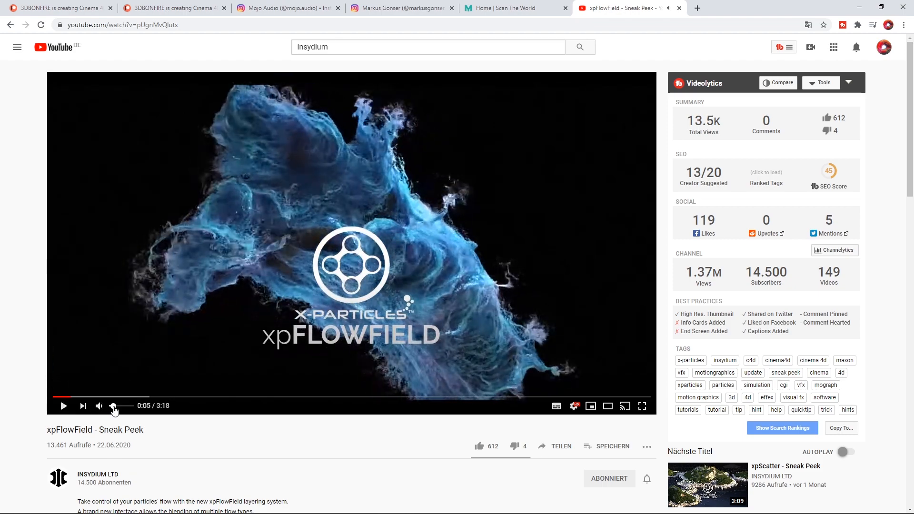
pyautogui.click(64, 406)
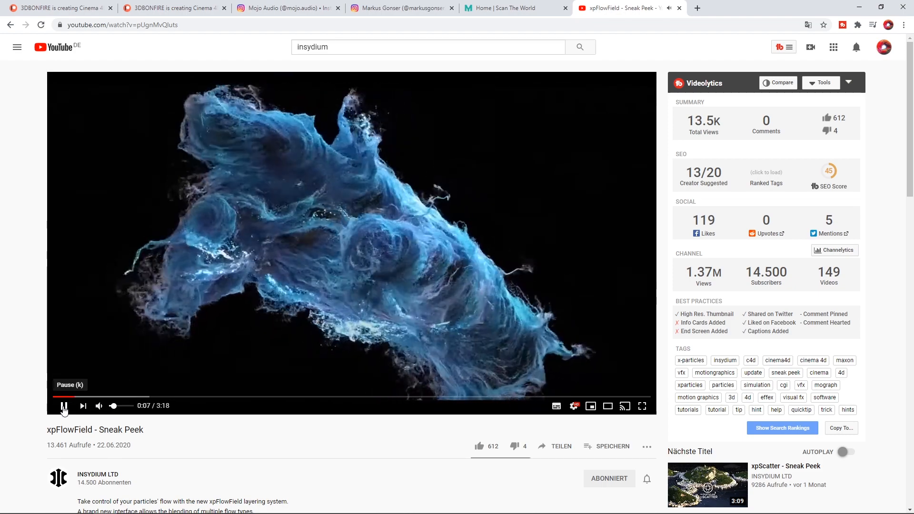
pyautogui.click(64, 406)
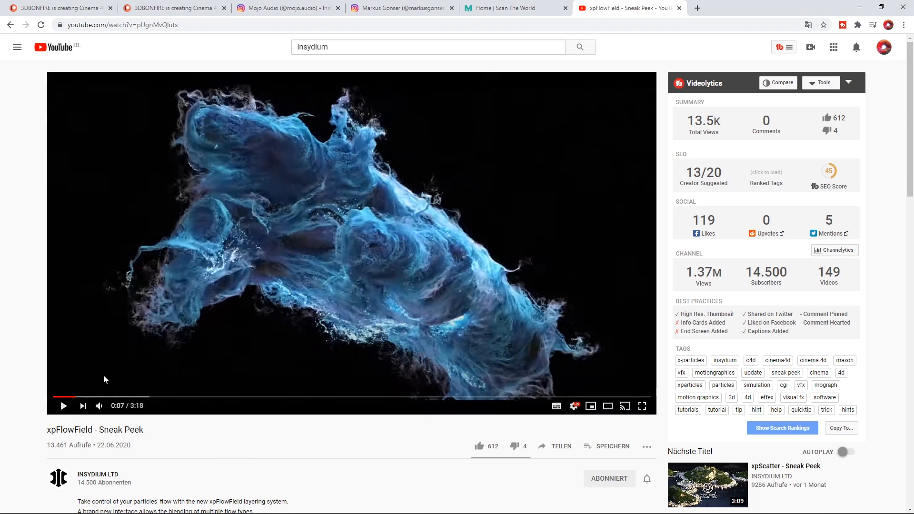
pyautogui.click(63, 406)
pyautogui.click(63, 406)
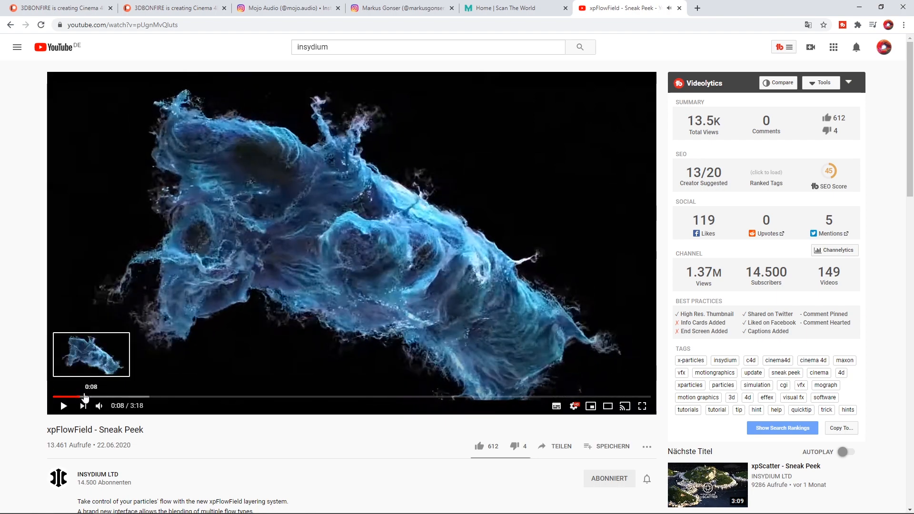
pyautogui.click(99, 405)
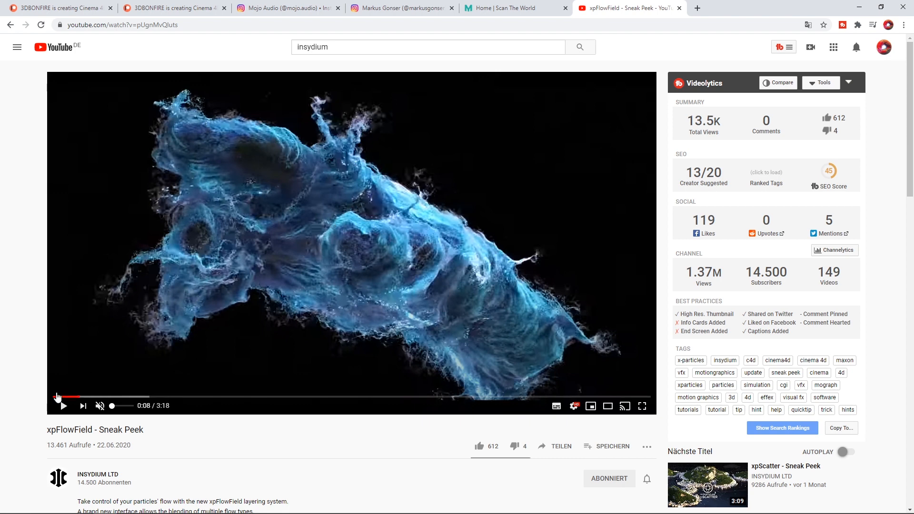
# - Return to VLC and skip to thumbnail_vergleich.mp4, pausing it near the start
pyautogui.moveTo(315, 513)
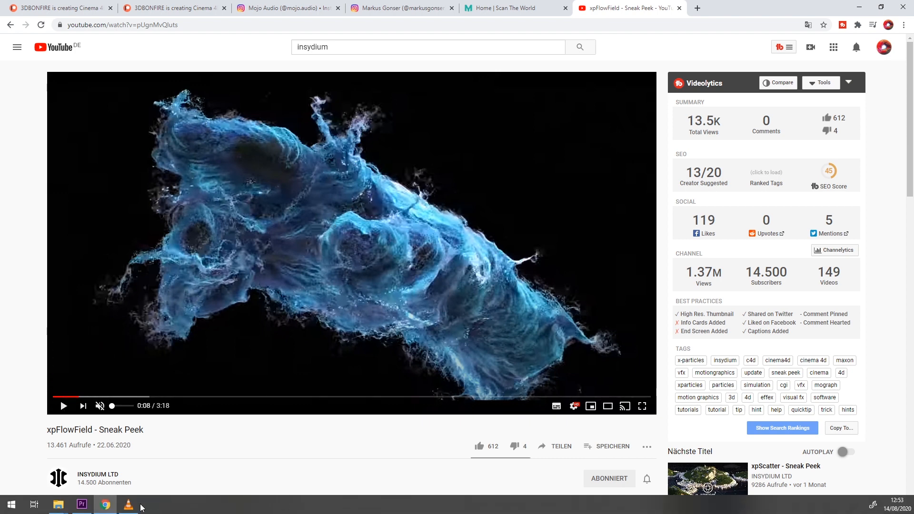
pyautogui.click(128, 509)
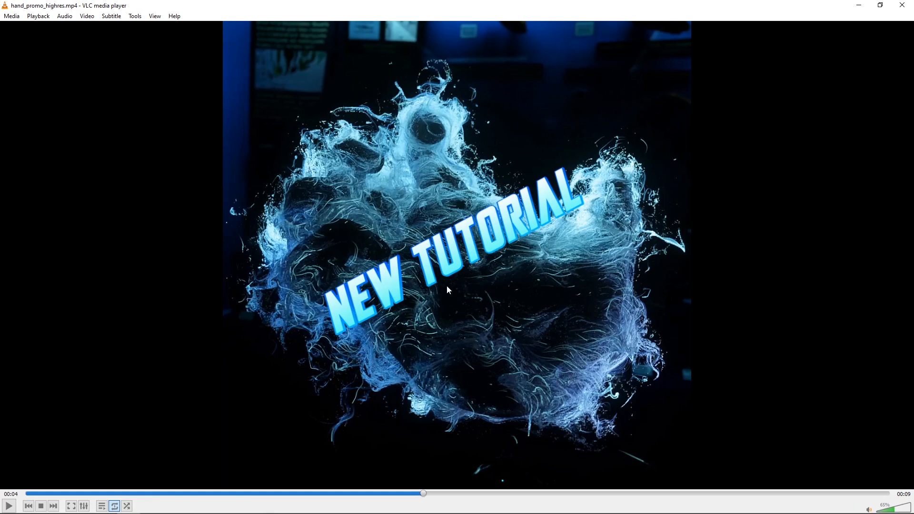
pyautogui.click(54, 507)
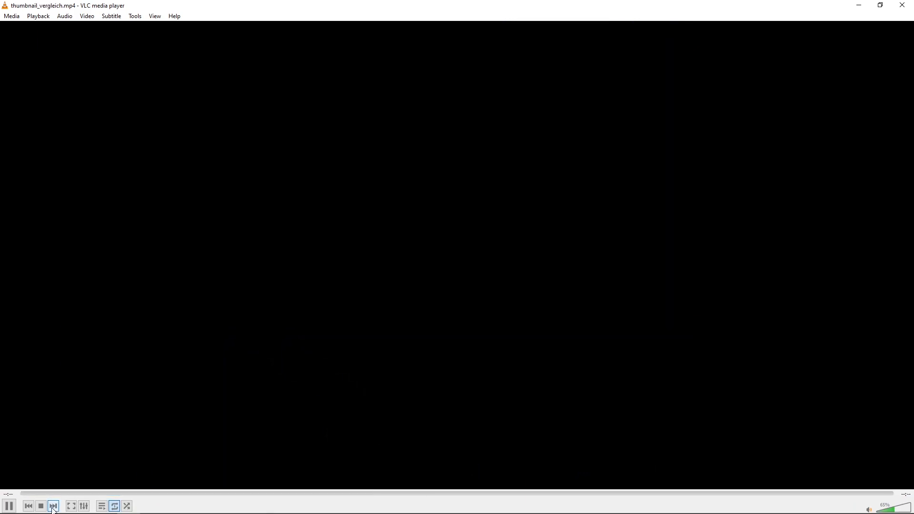
pyautogui.click(9, 506)
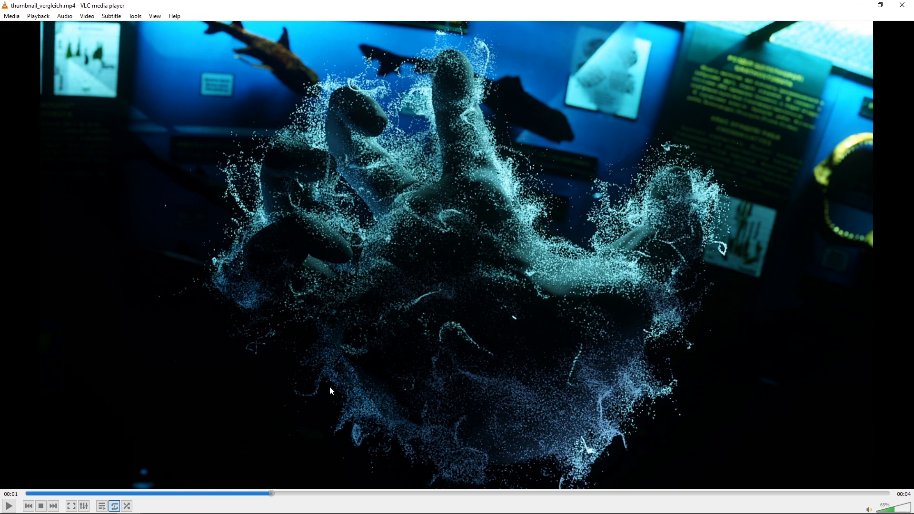
# - Scrub through the particle hand variants in thumbnail_vergleich.mp4 to compare them, and close the player
pyautogui.moveTo(250, 494); pyautogui.dragTo(670, 505)
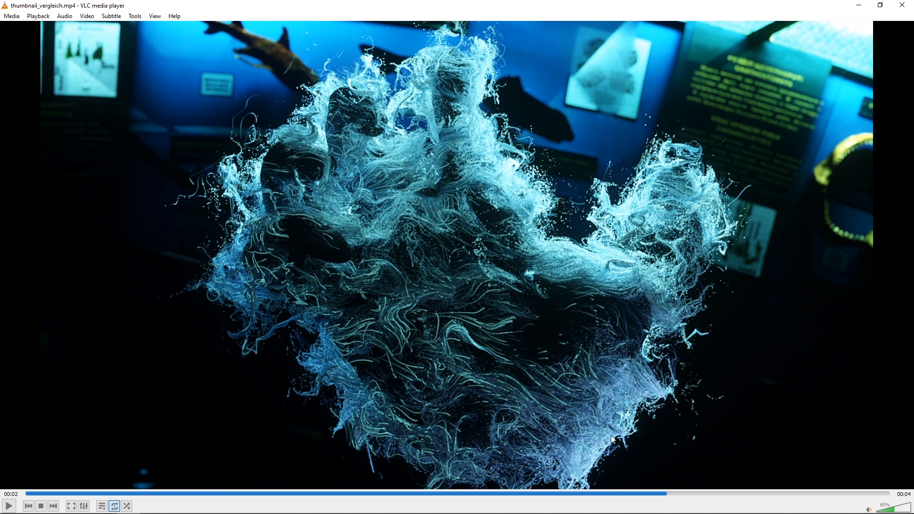
pyautogui.moveTo(684, 495); pyautogui.dragTo(786, 505)
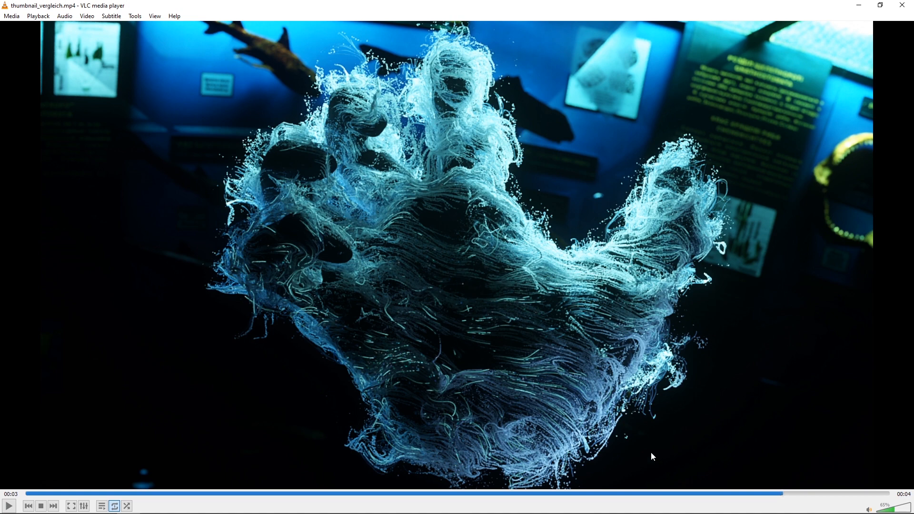
pyautogui.moveTo(730, 494); pyautogui.dragTo(820, 503)
pyautogui.click(902, 5)
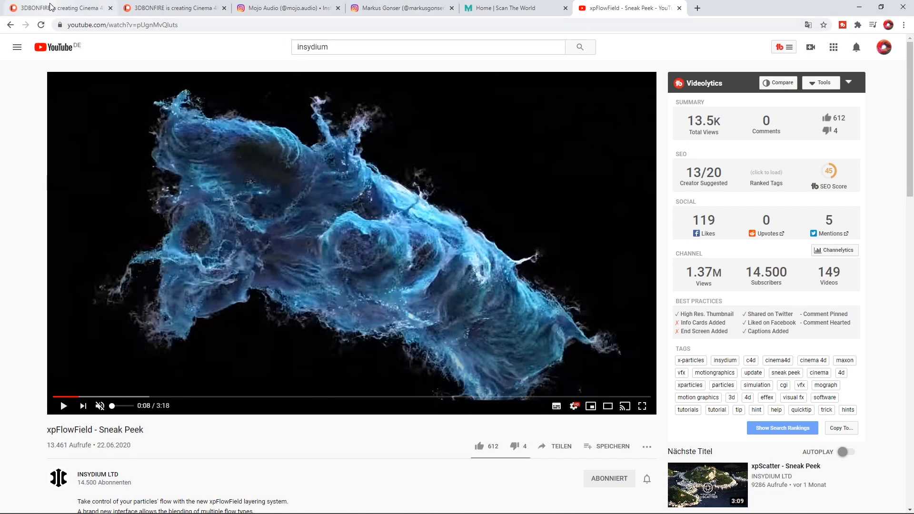
# - View the FlowField and exclusive tutorial posts on the 3DBONFIRE Patreon pages, plus the mojo.audio and 3D artist's Instagram profiles
pyautogui.click(63, 9)
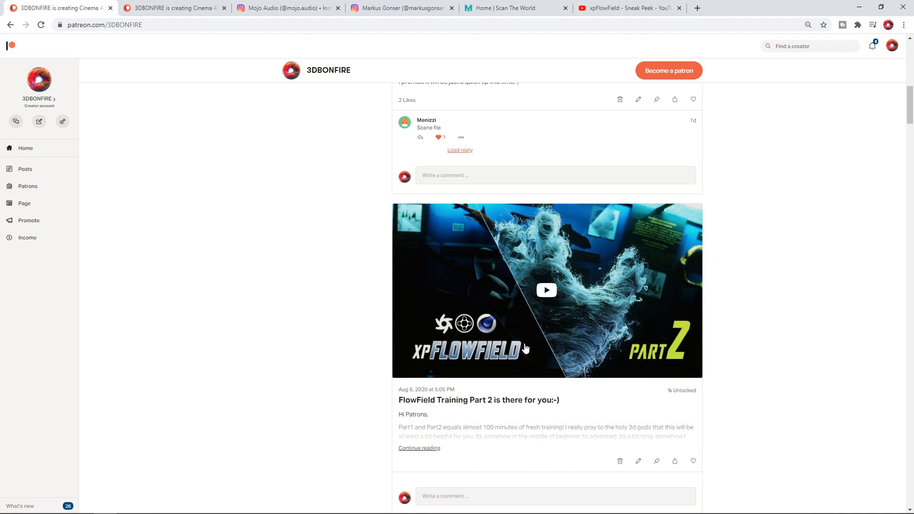
pyautogui.click(168, 8)
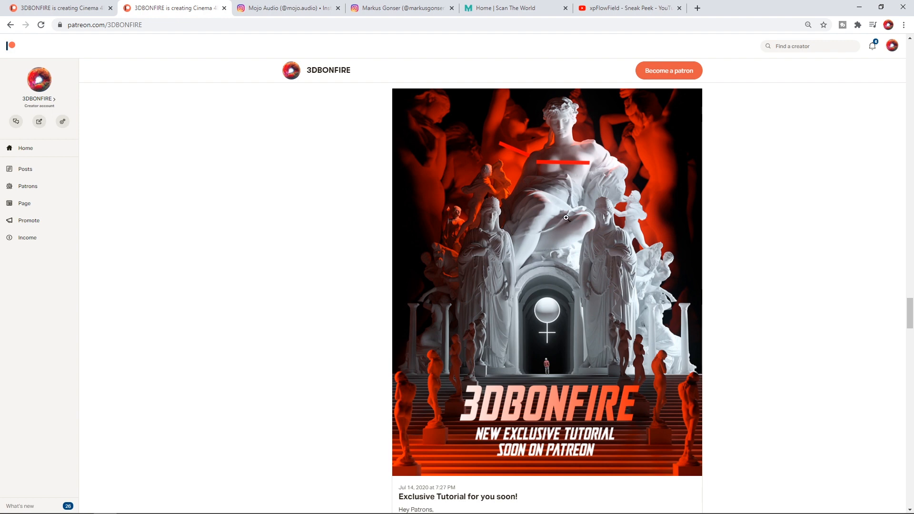
pyautogui.moveTo(908, 312)
pyautogui.mouseDown()
pyautogui.moveTo(910, 319)
pyautogui.moveTo(909, 309)
pyautogui.mouseUp()
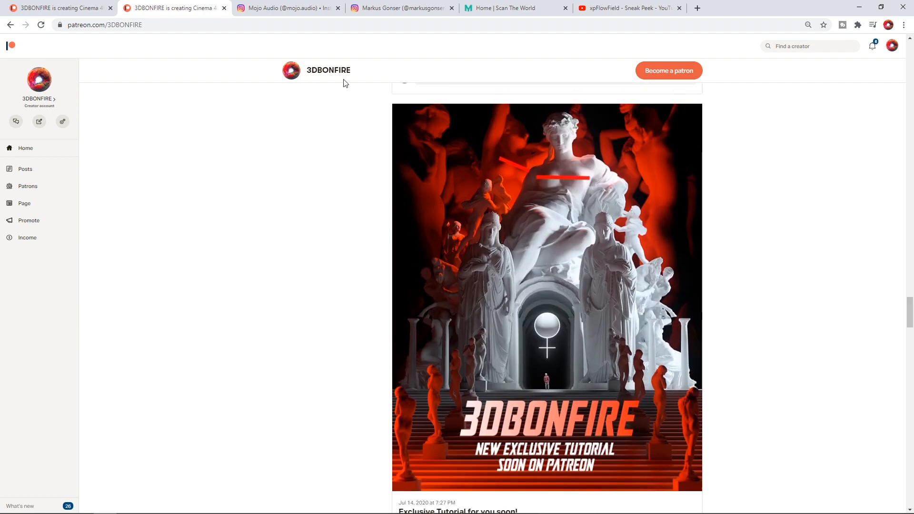
pyautogui.click(276, 9)
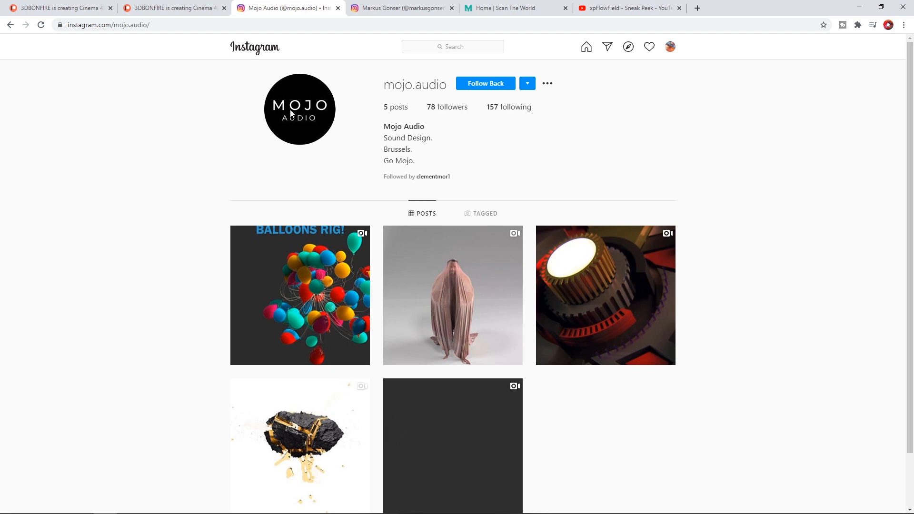
pyautogui.click(401, 11)
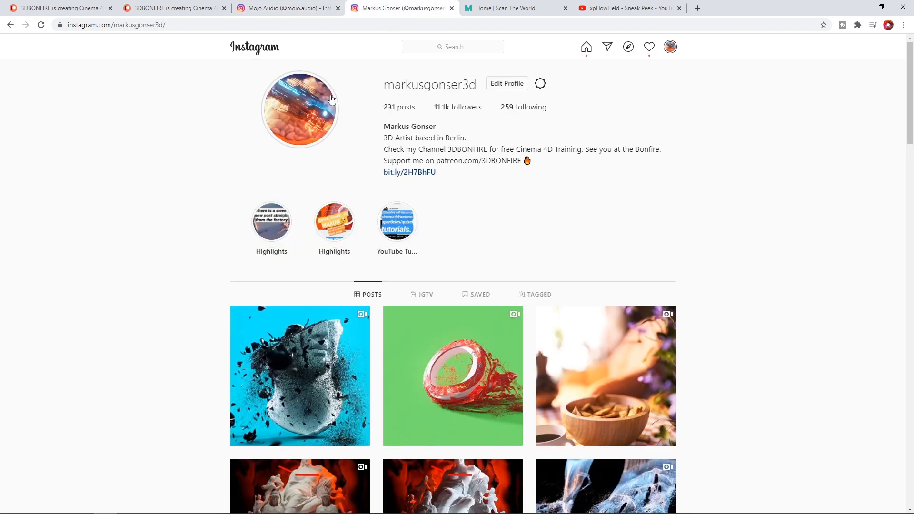
# - Browse the Scan the World collection on MyMiniFactory and open the model page of The Mighty Hand
pyautogui.click(508, 11)
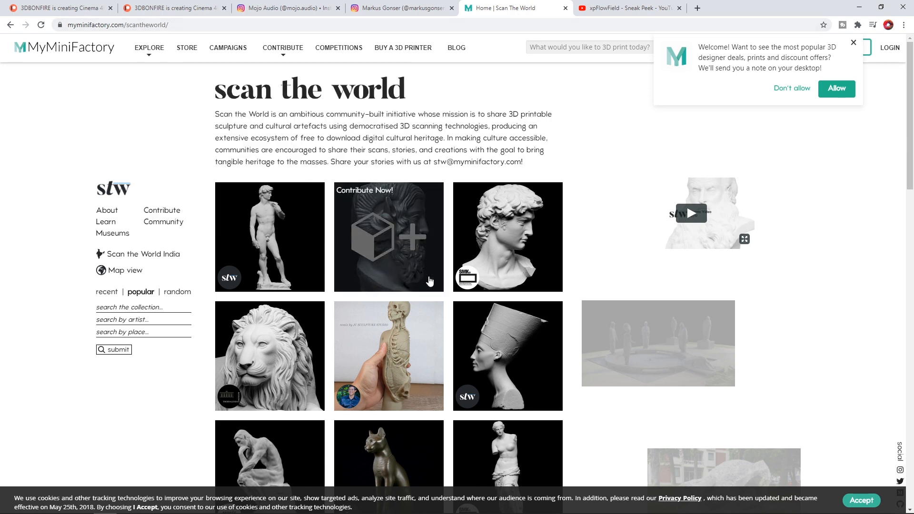
pyautogui.scroll(-1, 425, 276)
pyautogui.scroll(-3, 425, 278)
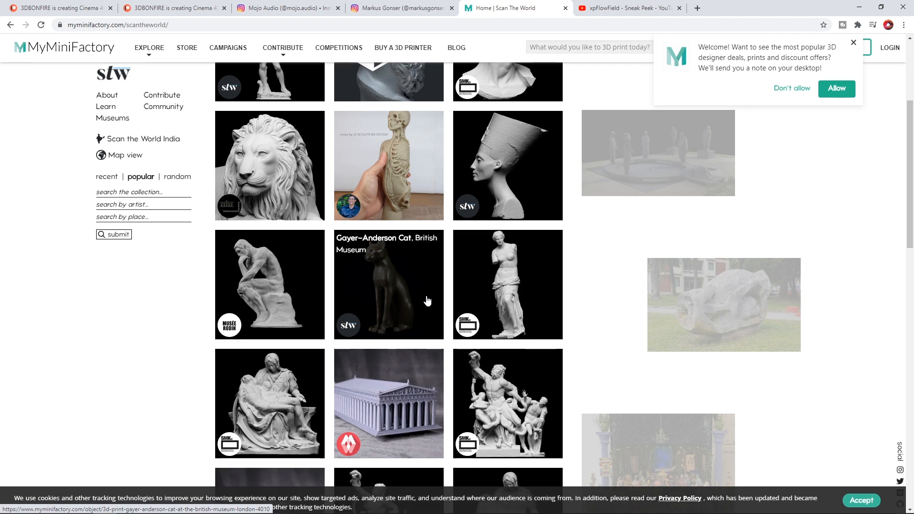
pyautogui.scroll(-5, 431, 302)
pyautogui.scroll(-6, 421, 293)
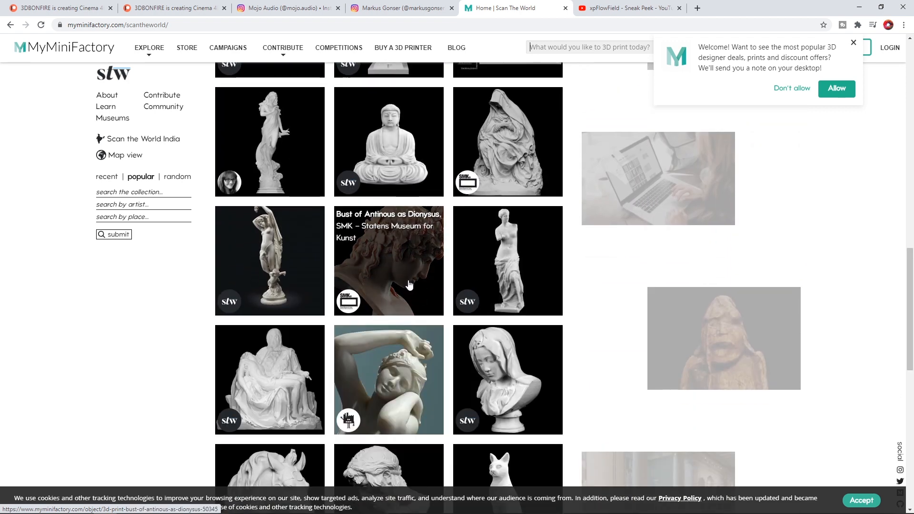
pyautogui.scroll(-7, 380, 280)
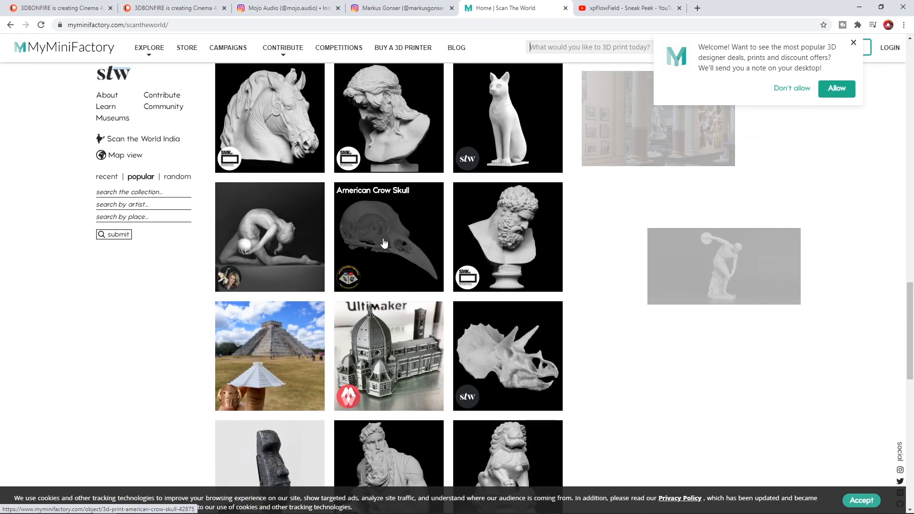
pyautogui.scroll(-4, 395, 228)
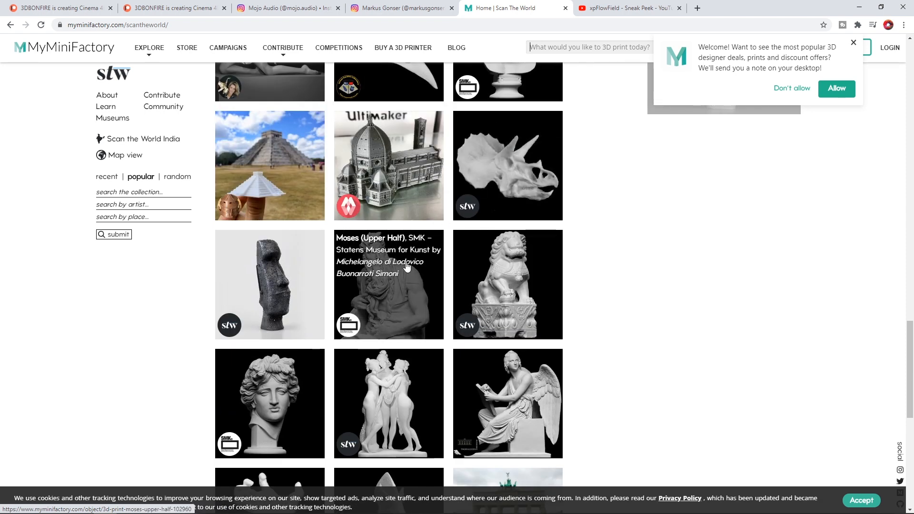
pyautogui.scroll(-6, 333, 252)
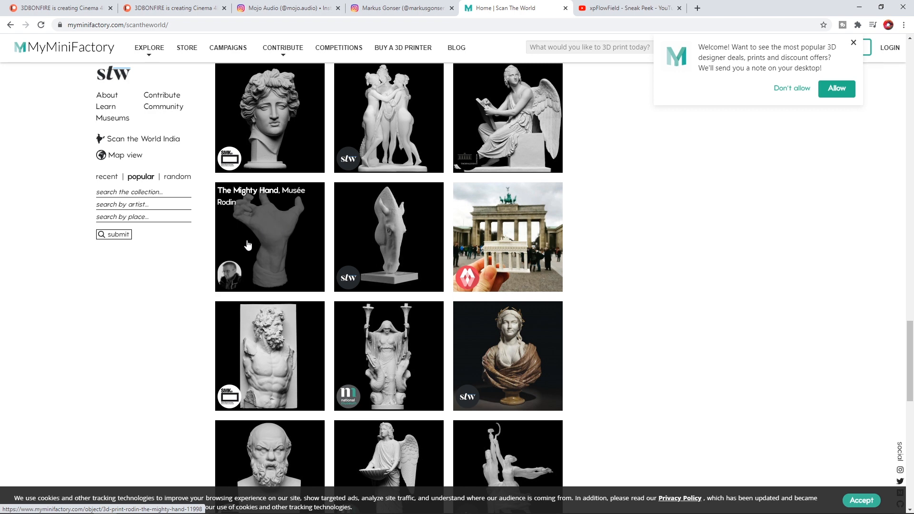
pyautogui.click(260, 243)
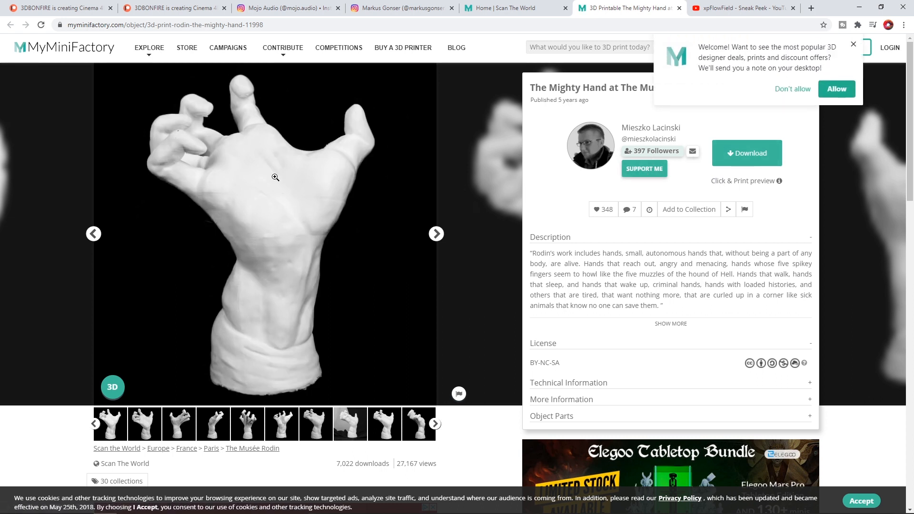
pyautogui.click(728, 8)
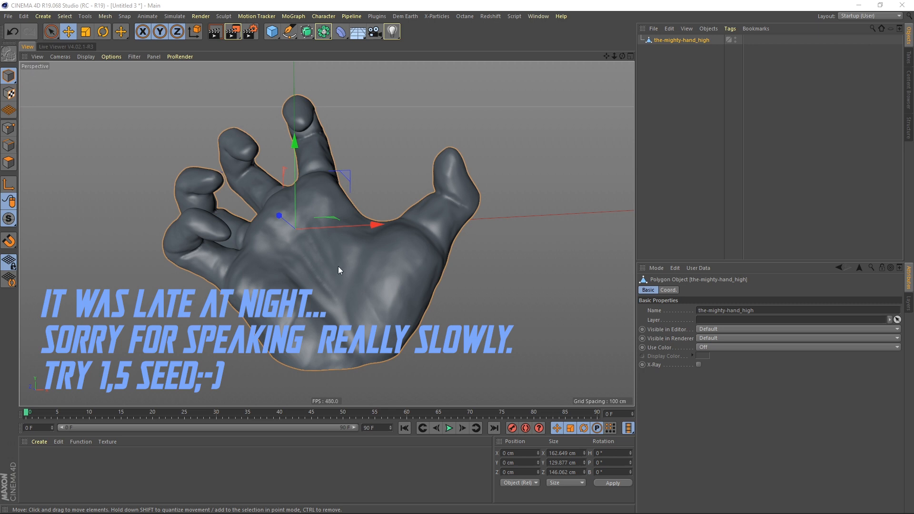
# - Switch to Cinema 4D, deselect the the-mighty-hand_high mesh, and examine the hand's shape from several angles and distances
pyautogui.scroll(-4, 333, 267)
pyautogui.keyDown('alt'); pyautogui.moveTo(367, 253); pyautogui.dragTo(347, 249); pyautogui.keyUp('alt')
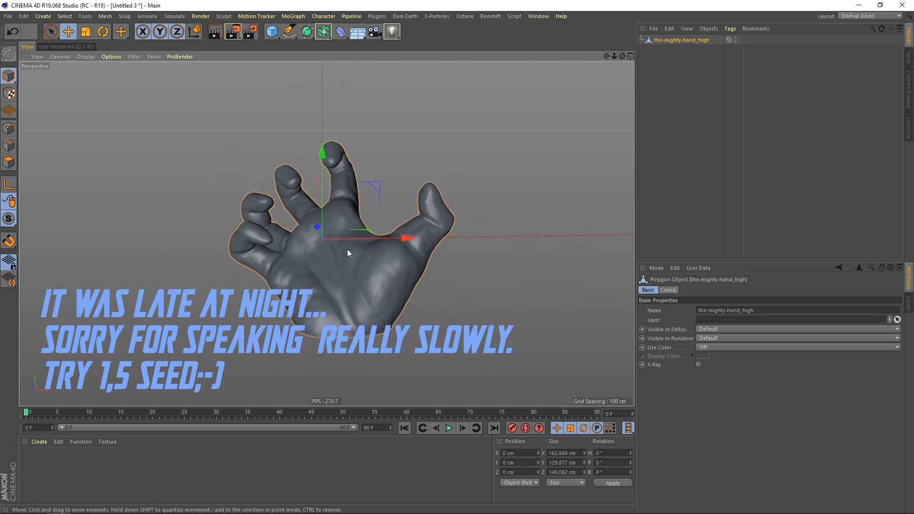
pyautogui.keyDown('alt'); pyautogui.moveTo(347, 249); pyautogui.dragTo(365, 253, button='right'); pyautogui.keyUp('alt')
pyautogui.click(677, 54)
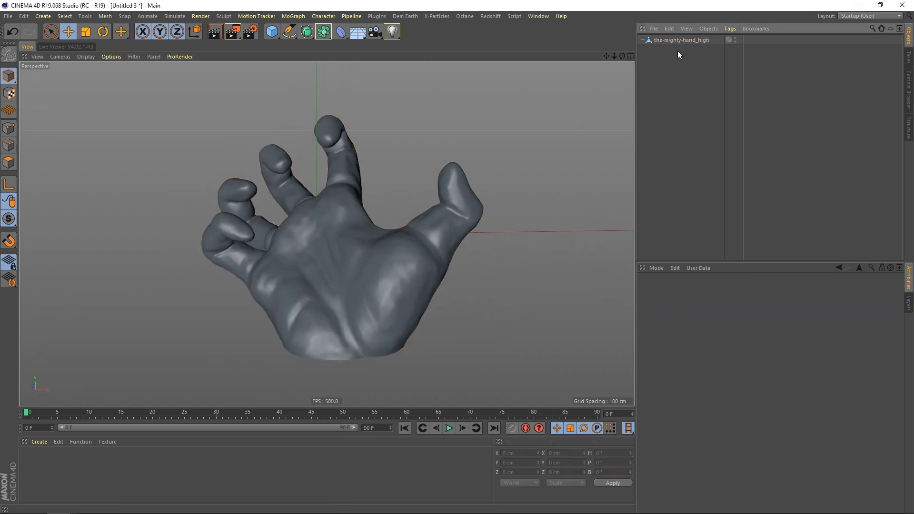
pyautogui.click(681, 42)
pyautogui.keyDown('alt'); pyautogui.moveTo(278, 280); pyautogui.dragTo(328, 268); pyautogui.keyUp('alt')
pyautogui.keyDown('alt'); pyautogui.moveTo(322, 272); pyautogui.dragTo(342, 268, button='right'); pyautogui.keyUp('alt')
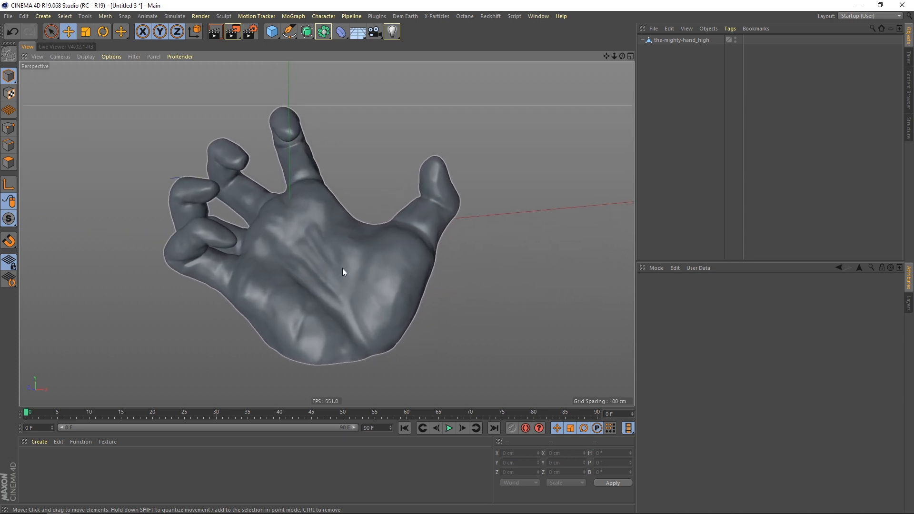
pyautogui.moveTo(347, 259)
pyautogui.keyDown('alt'); pyautogui.mouseDown()
pyautogui.moveTo(296, 244)
pyautogui.moveTo(403, 241)
pyautogui.moveTo(285, 230)
pyautogui.moveTo(343, 234)
pyautogui.moveTo(361, 251)
pyautogui.mouseUp(); pyautogui.keyUp('alt')
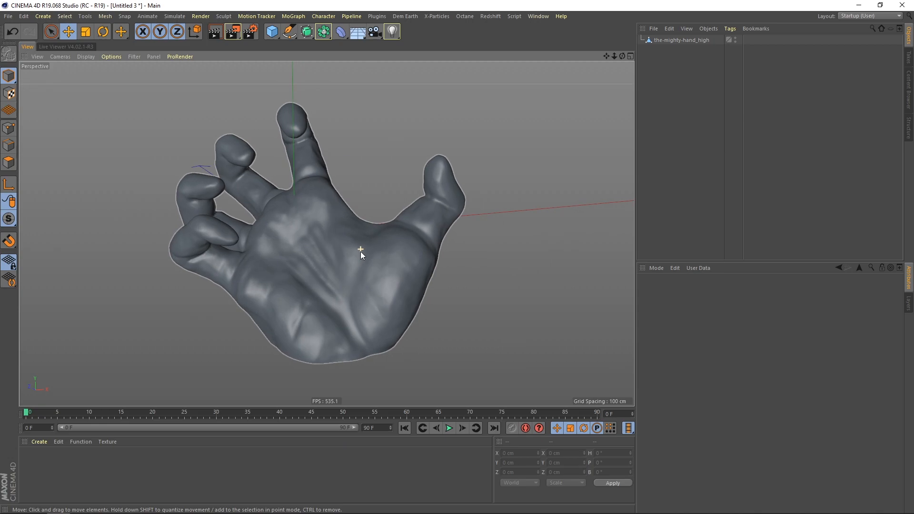
# - Display the hand with shading plus wireframe lines and inspect its polygon structure
pyautogui.click(85, 56)
pyautogui.click(105, 78)
pyautogui.keyDown('alt'); pyautogui.moveTo(326, 275); pyautogui.dragTo(358, 266, button='right'); pyautogui.keyUp('alt')
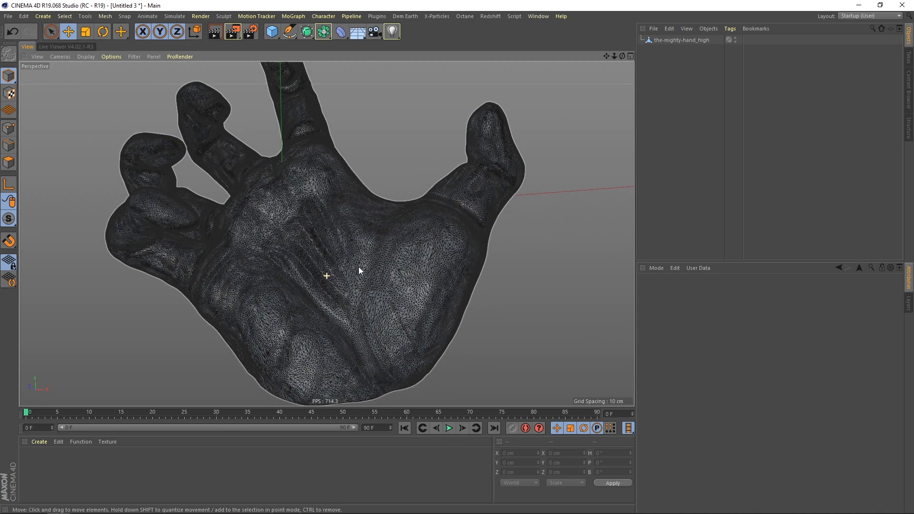
pyautogui.keyDown('alt'); pyautogui.moveTo(299, 229); pyautogui.dragTo(332, 233); pyautogui.keyUp('alt')
pyautogui.keyDown('alt'); pyautogui.moveTo(337, 256); pyautogui.dragTo(316, 279, button='right'); pyautogui.keyUp('alt')
pyautogui.moveTo(315, 279)
pyautogui.keyDown('alt'); pyautogui.mouseDown()
pyautogui.moveTo(289, 259)
pyautogui.moveTo(316, 264)
pyautogui.mouseUp(); pyautogui.keyUp('alt')
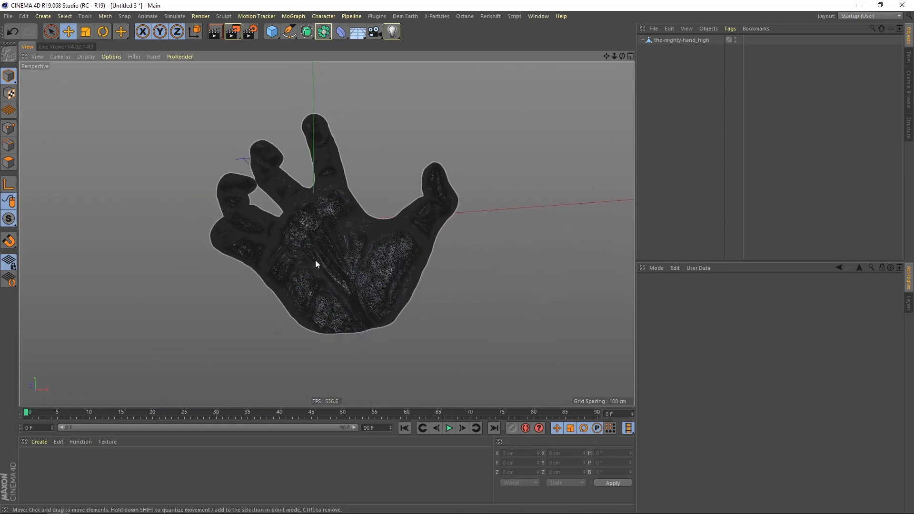
# - Display the hand with plain shading without lines and duplicate the the-mighty-hand_high mesh
pyautogui.keyDown('alt'); pyautogui.moveTo(315, 265); pyautogui.dragTo(343, 240, button='right'); pyautogui.keyUp('alt')
pyautogui.click(85, 56)
pyautogui.click(101, 75)
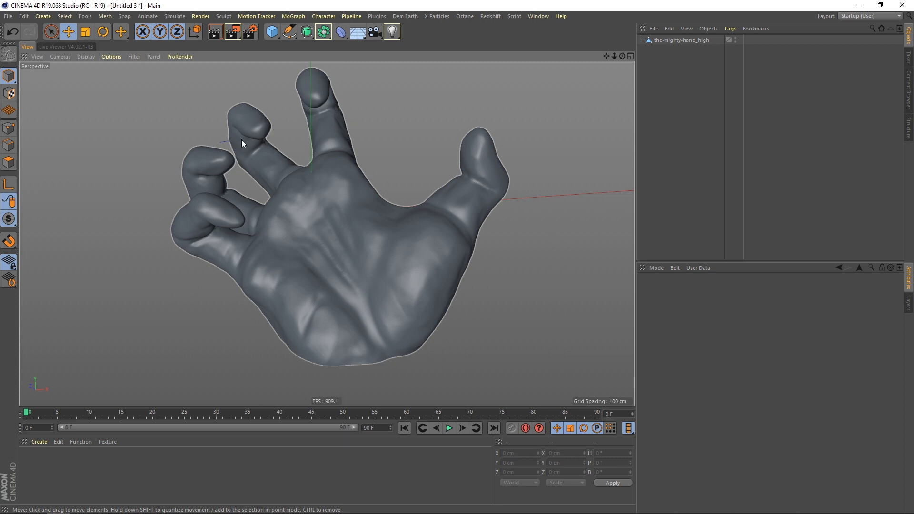
pyautogui.keyDown('ctrl'); pyautogui.moveTo(683, 38); pyautogui.dragTo(688, 53); pyautogui.keyUp('ctrl')
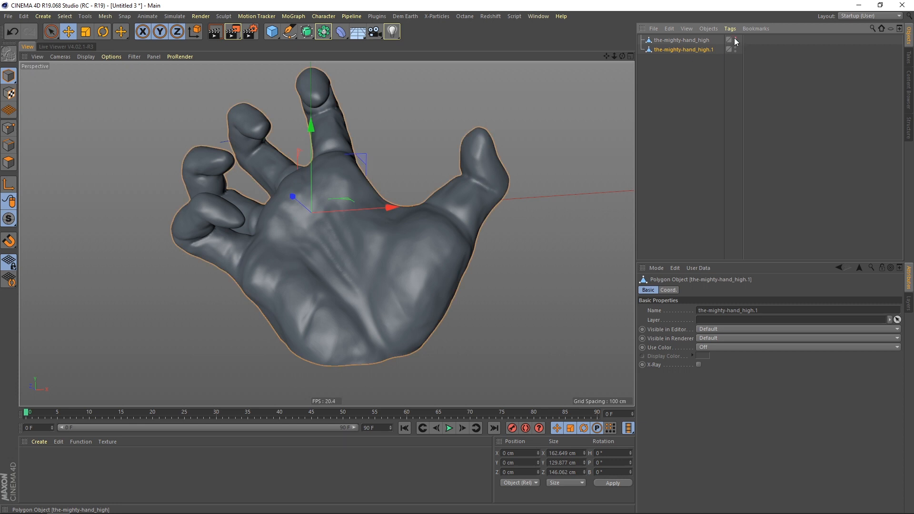
# - Hide the original hand mesh and apply a Polygon Reduction generator to the the-mighty-hand_high.1 copy by nesting it underneath
pyautogui.click(322, 33)
pyautogui.click(434, 94)
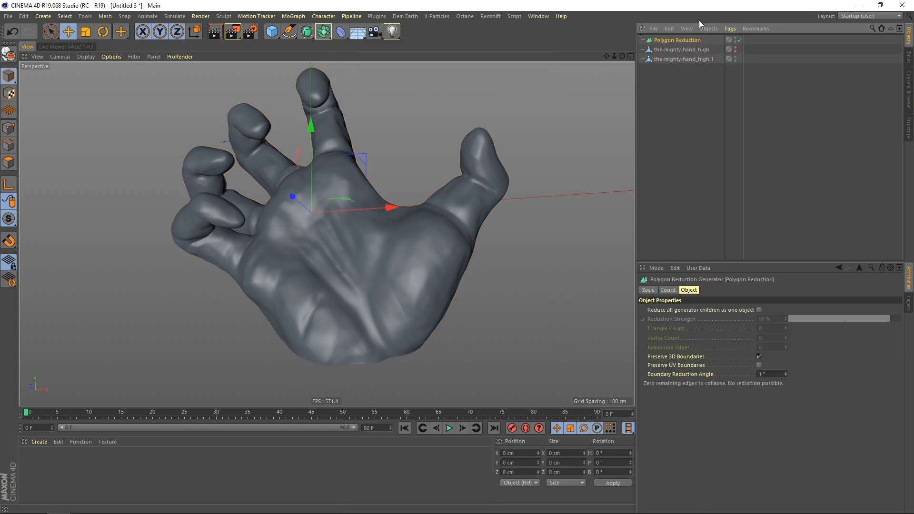
pyautogui.click(683, 67)
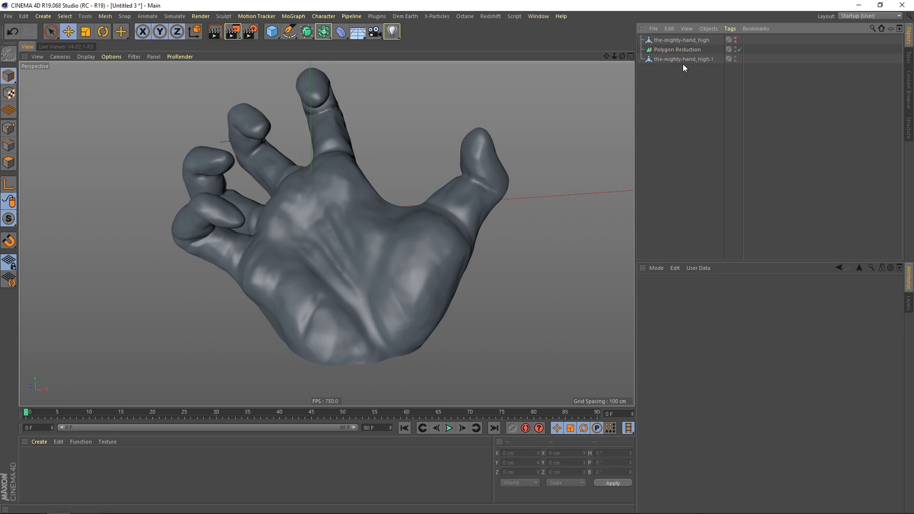
pyautogui.moveTo(686, 50); pyautogui.dragTo(686, 50)
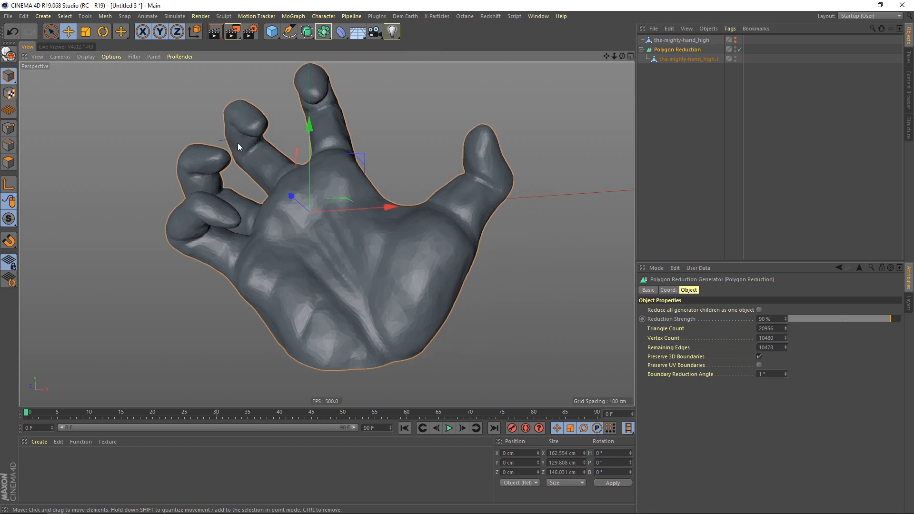
# - Display the reduced hand with Gouraud shading plus wireframe lines and inspect its new polygon structure
pyautogui.click(86, 57)
pyautogui.click(93, 74)
pyautogui.keyDown('alt'); pyautogui.moveTo(391, 292); pyautogui.dragTo(367, 283, button='right'); pyautogui.keyUp('alt')
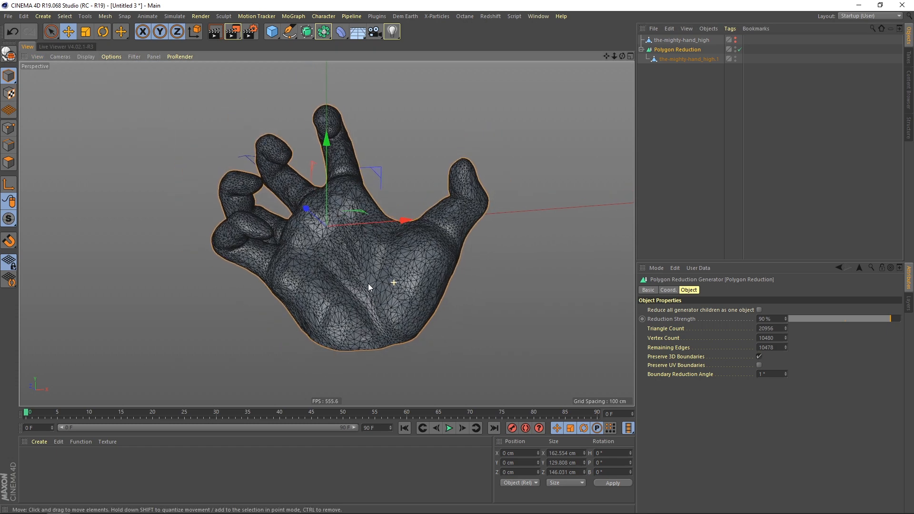
pyautogui.keyDown('alt'); pyautogui.moveTo(367, 283); pyautogui.dragTo(396, 252); pyautogui.keyUp('alt')
pyautogui.keyDown('alt'); pyautogui.moveTo(396, 253); pyautogui.dragTo(375, 250, button='right'); pyautogui.keyUp('alt')
# - Move the reduced hand about 139 cm along X and unhide the original mesh to compare their polygon densities
pyautogui.moveTo(441, 224); pyautogui.dragTo(600, 232)
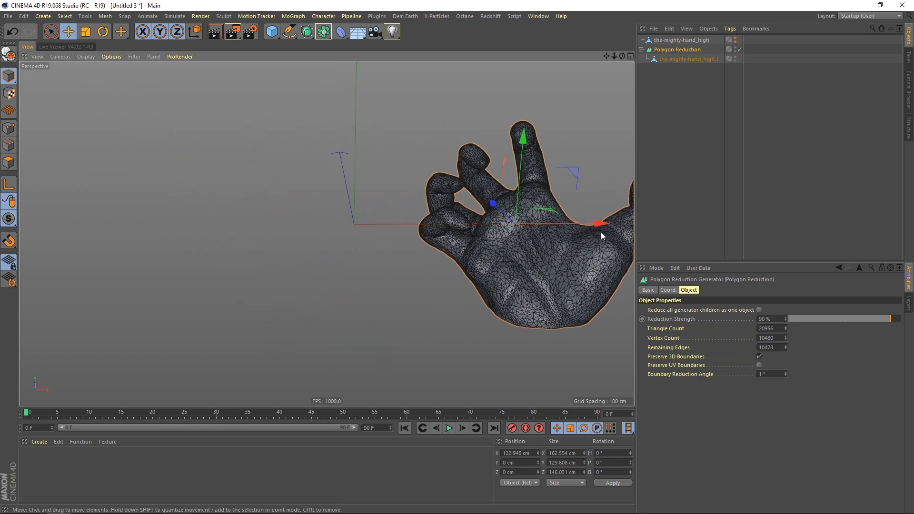
pyautogui.click(735, 38)
pyautogui.keyDown('alt'); pyautogui.moveTo(490, 215); pyautogui.dragTo(477, 216); pyautogui.keyUp('alt')
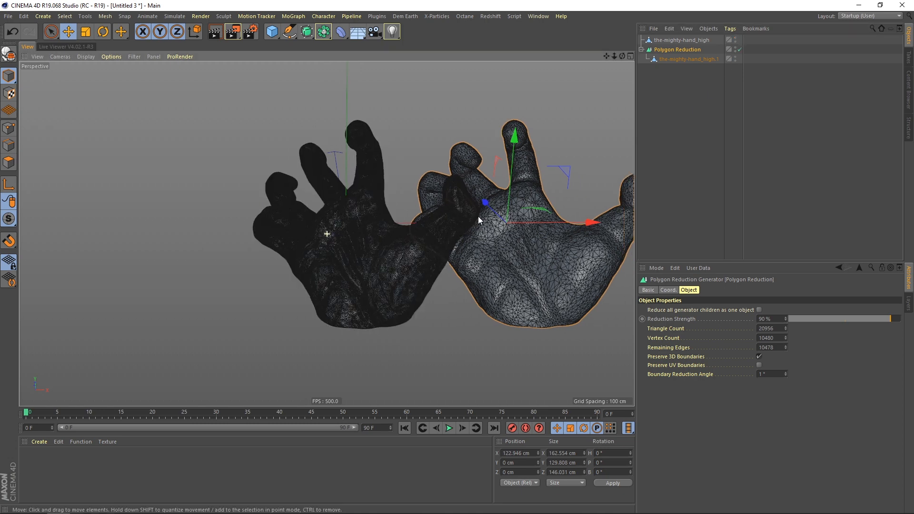
pyautogui.keyDown('alt'); pyautogui.moveTo(478, 216); pyautogui.dragTo(427, 221, button='middle'); pyautogui.keyUp('alt')
pyautogui.moveTo(512, 216); pyautogui.dragTo(489, 252)
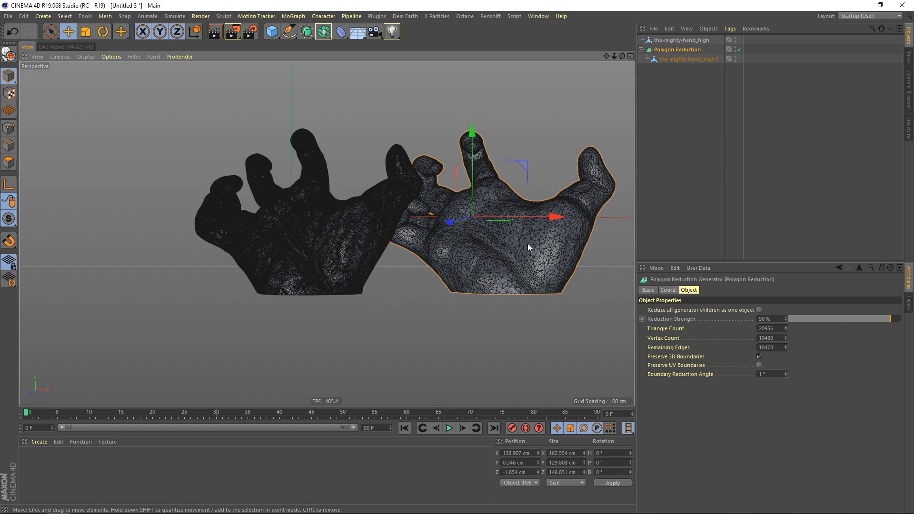
# - Undo the moves of the reduced hand and the unhiding of the original mesh
pyautogui.click(12, 31)
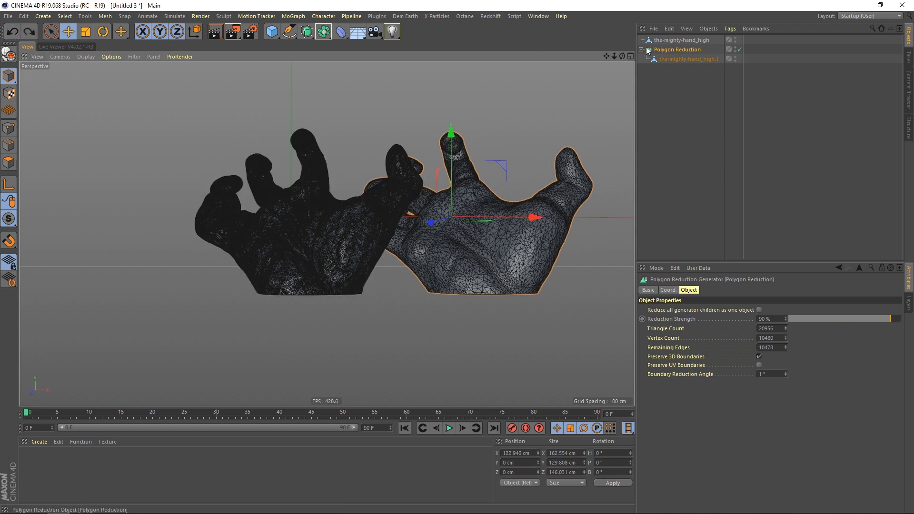
pyautogui.click(12, 31)
pyautogui.click(13, 32)
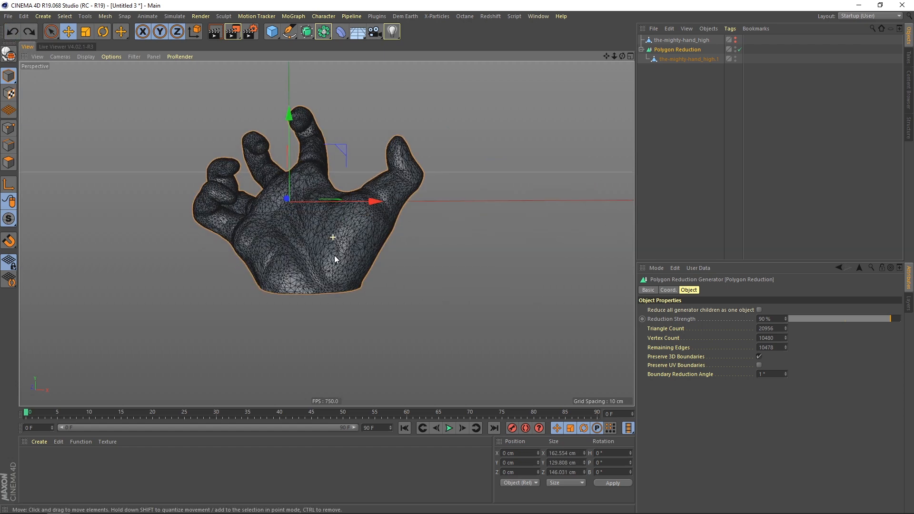
# - Make the Polygon Reduction editable, take the reduced hand mesh out of it, and delete the leftover empty null
pyautogui.click(678, 93)
pyautogui.click(684, 50)
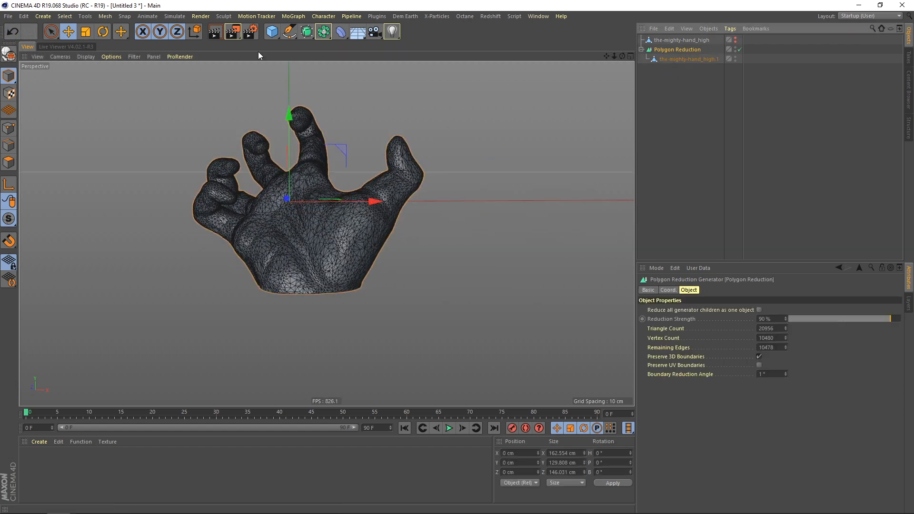
pyautogui.click(9, 59)
pyautogui.click(642, 49)
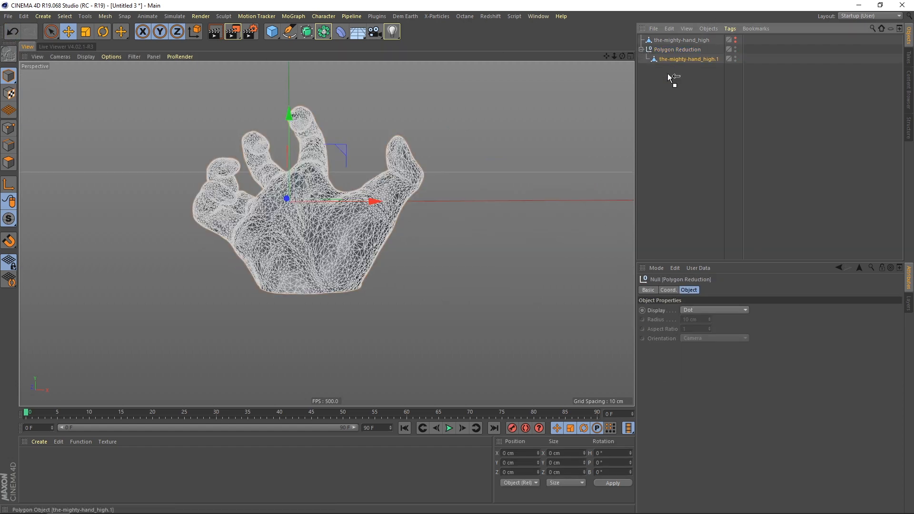
pyautogui.moveTo(667, 74); pyautogui.dragTo(668, 76)
pyautogui.click(677, 50)
pyautogui.press('Delete')
pyautogui.click(676, 51)
# - Add a null object and position it at the hand's centre, about X 8.6, Y -16.4, Z -29.9 cm
pyautogui.keyDown('alt'); pyautogui.moveTo(328, 275); pyautogui.dragTo(353, 265); pyautogui.keyUp('alt')
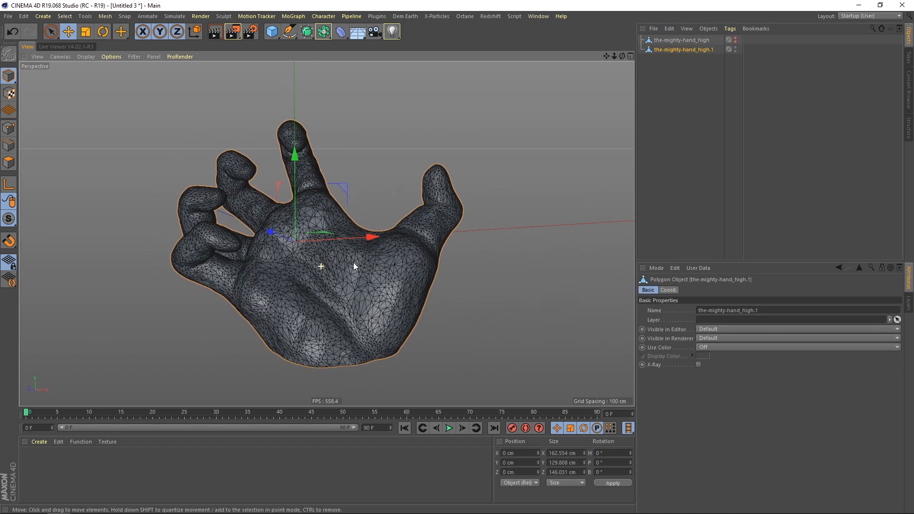
pyautogui.scroll(-2, 354, 263)
pyautogui.click(384, 138)
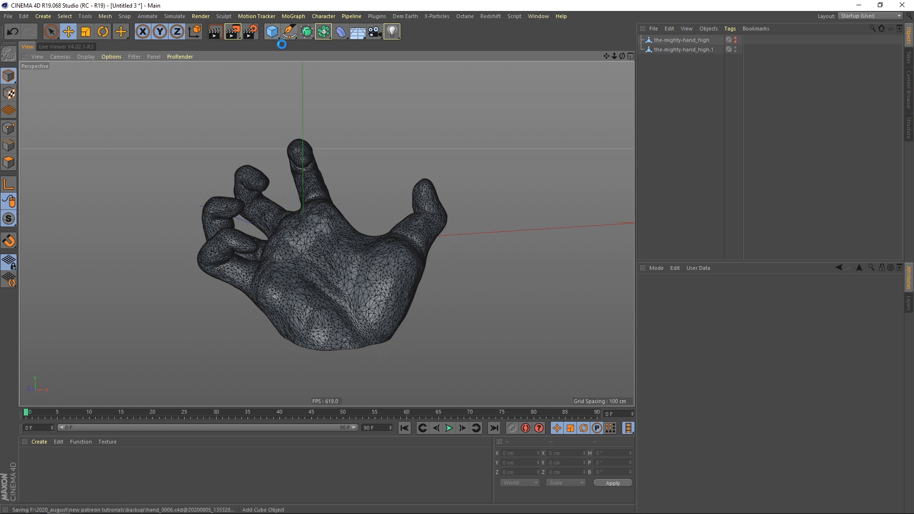
pyautogui.moveTo(273, 34); pyautogui.dragTo(311, 50)
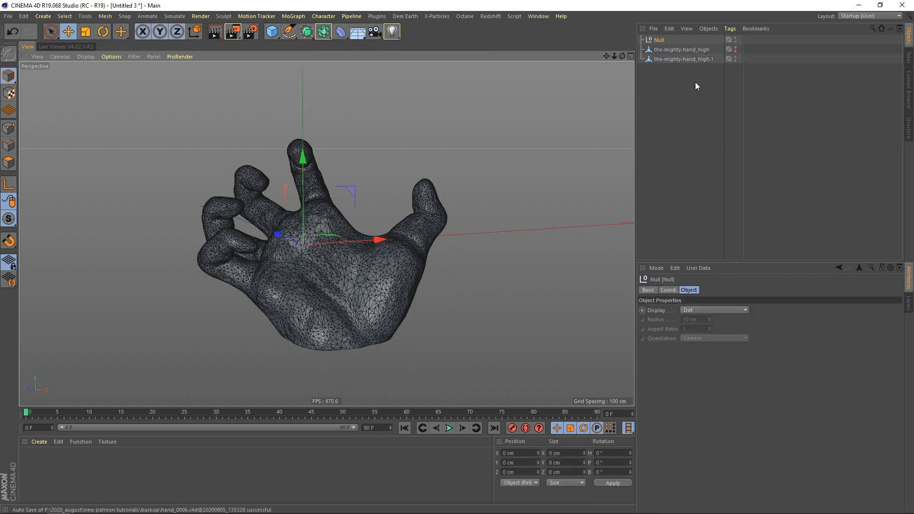
pyautogui.keyDown('alt'); pyautogui.moveTo(292, 290); pyautogui.dragTo(207, 258); pyautogui.keyUp('alt')
pyautogui.keyDown('alt'); pyautogui.moveTo(272, 259); pyautogui.dragTo(206, 172); pyautogui.keyUp('alt')
pyautogui.keyDown('alt'); pyautogui.moveTo(292, 280); pyautogui.dragTo(356, 258, button='right'); pyautogui.keyUp('alt')
pyautogui.keyDown('alt'); pyautogui.moveTo(356, 258); pyautogui.dragTo(272, 327); pyautogui.keyUp('alt')
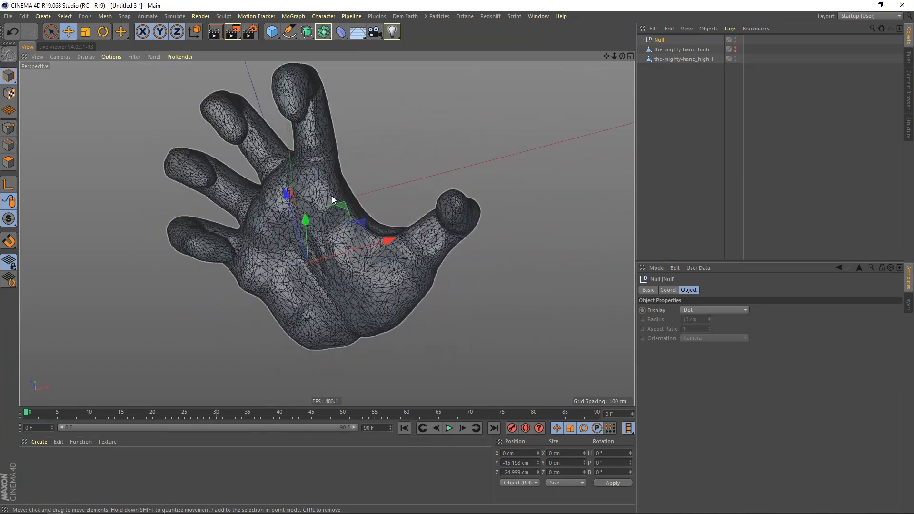
pyautogui.moveTo(309, 262); pyautogui.dragTo(341, 142)
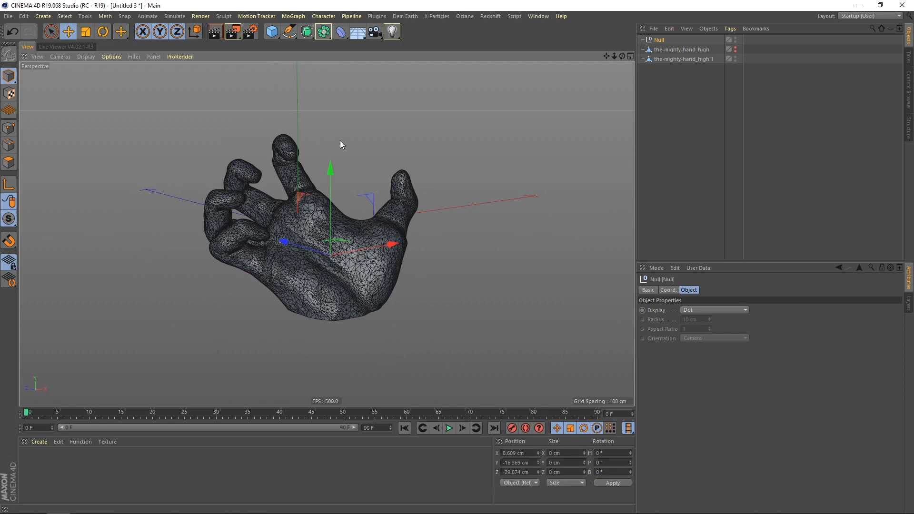
# - Add a camera as a child of the null, look through it, and orbit to frame the palm
pyautogui.click(376, 32)
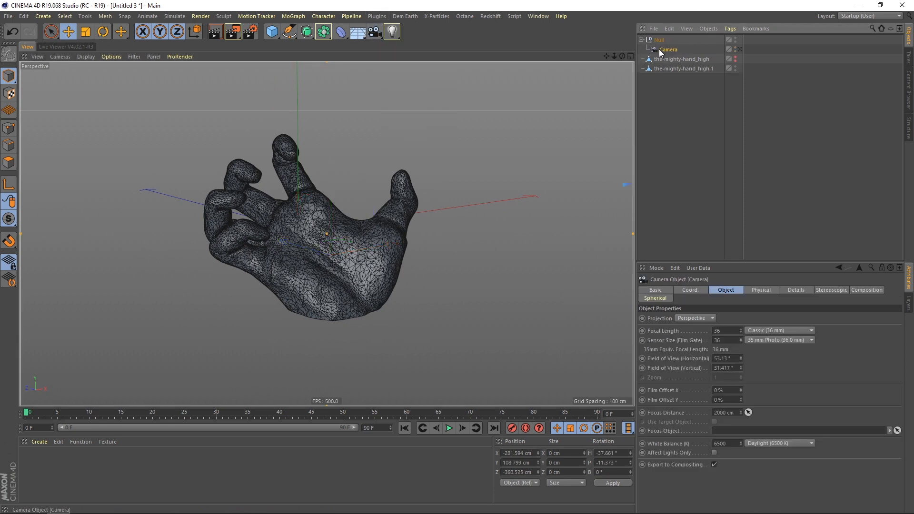
pyautogui.click(689, 292)
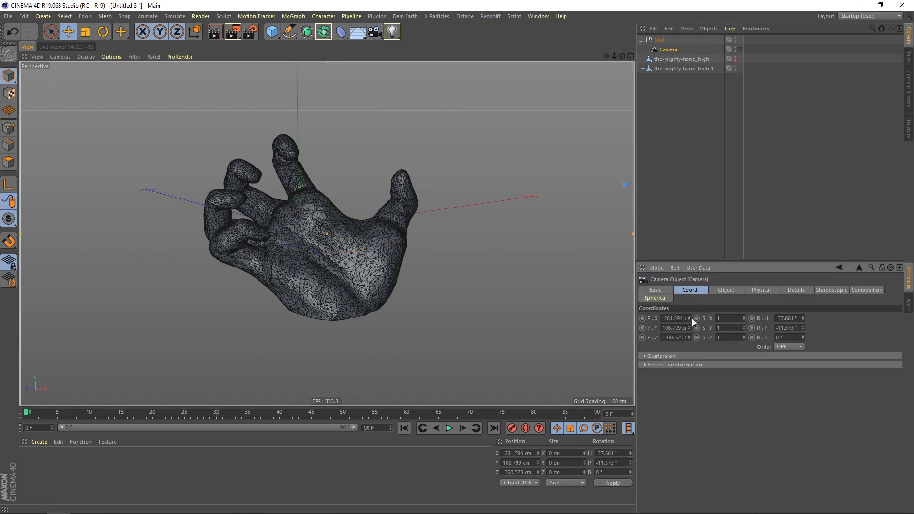
pyautogui.keyDown('alt'); pyautogui.moveTo(328, 278); pyautogui.dragTo(324, 253); pyautogui.keyUp('alt')
# - Set the render output size to 1080 x 1080 pixels
pyautogui.click(249, 32)
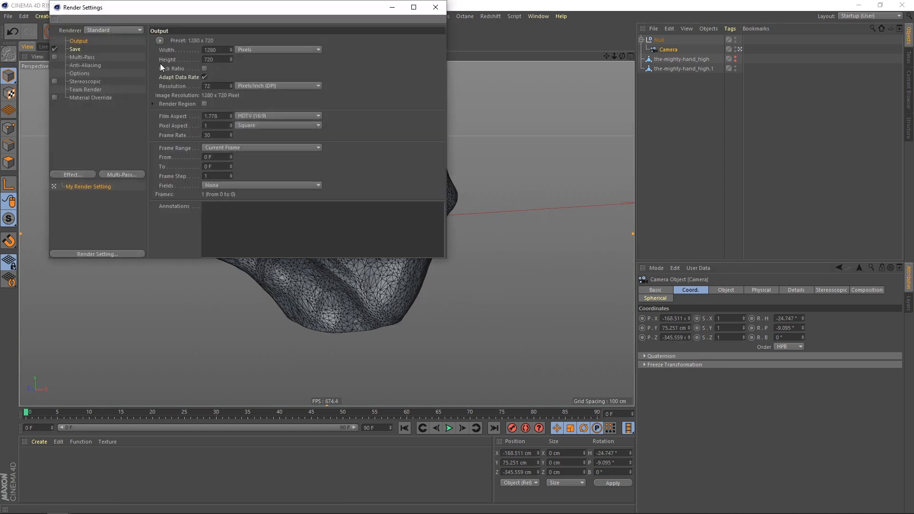
pyautogui.write('1080')
pyautogui.moveTo(217, 60); pyautogui.dragTo(206, 64)
pyautogui.write('1080')
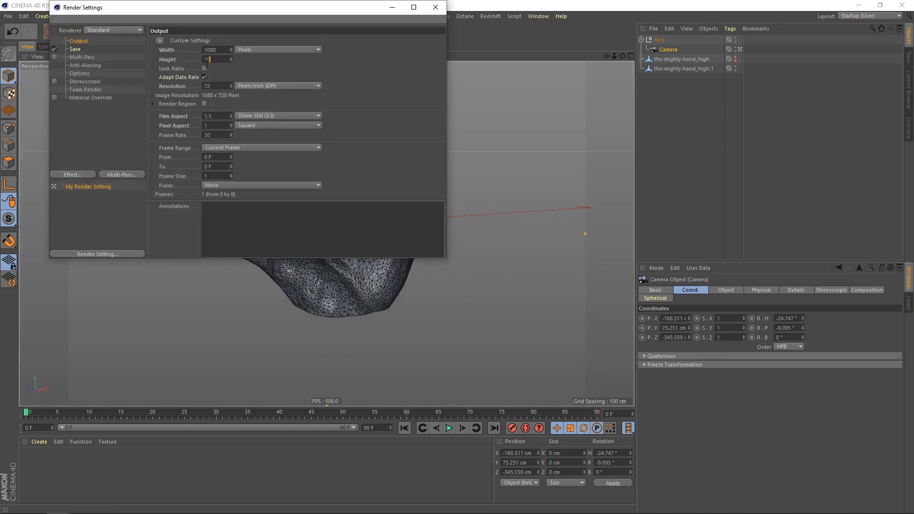
pyautogui.press('Return')
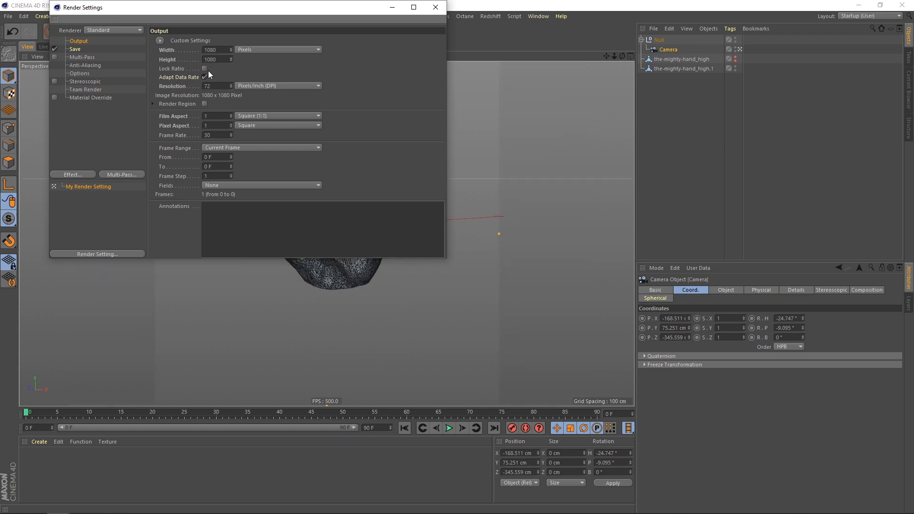
pyautogui.click(435, 7)
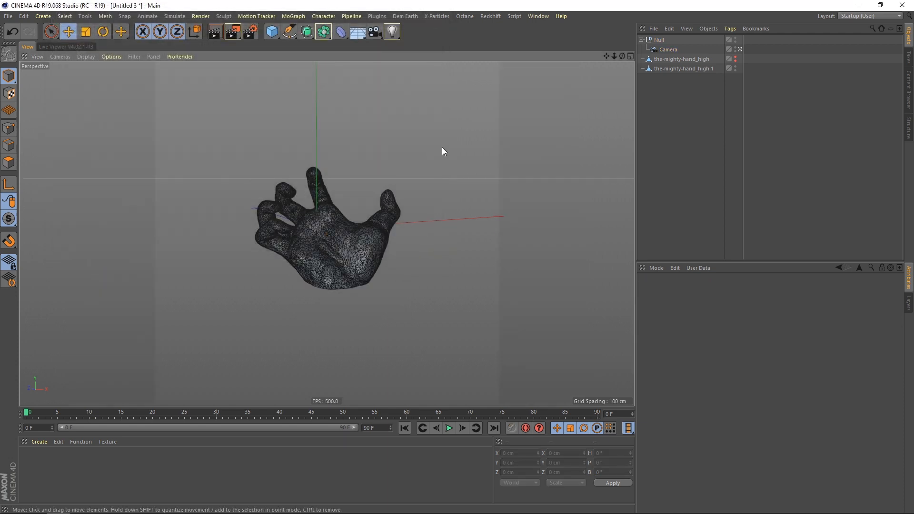
# - Set the viewport's tinted border opacity to 99% to darken the area outside the render frame
pyautogui.hotkey('shift', 'v')
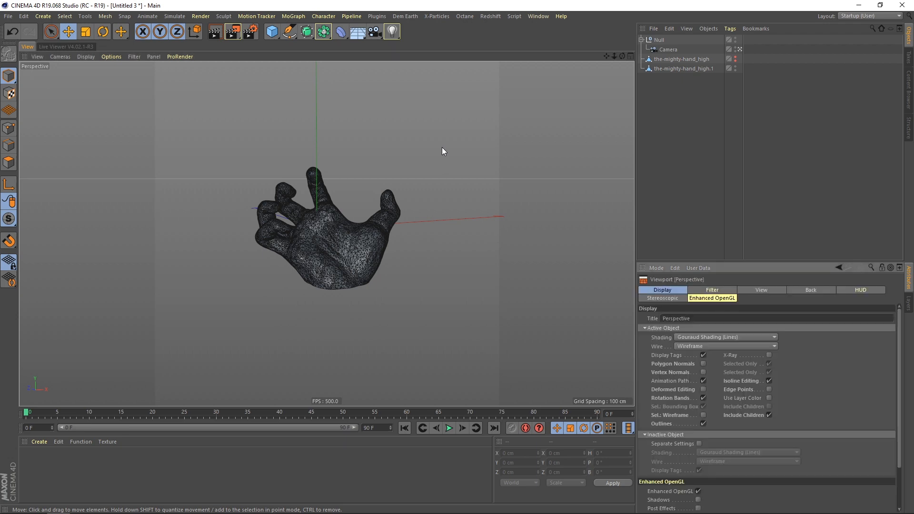
pyautogui.click(762, 290)
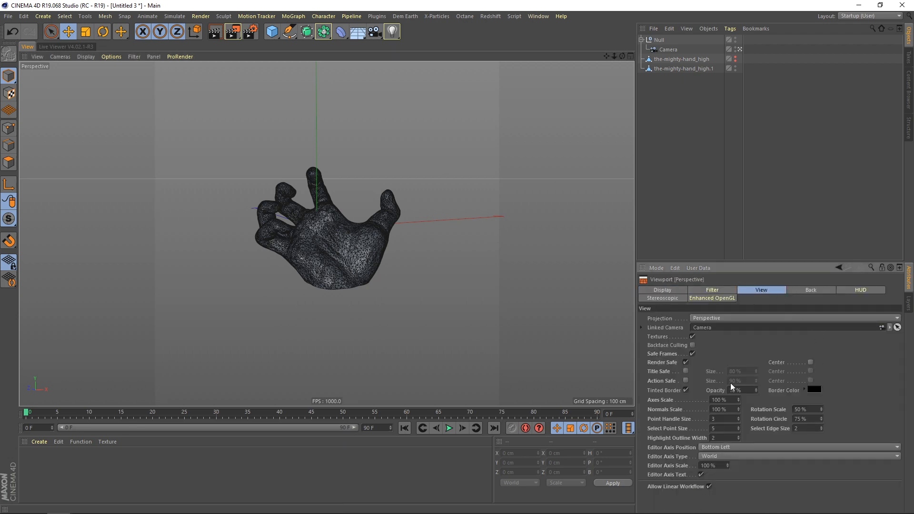
pyautogui.write('99')
pyautogui.press('Return')
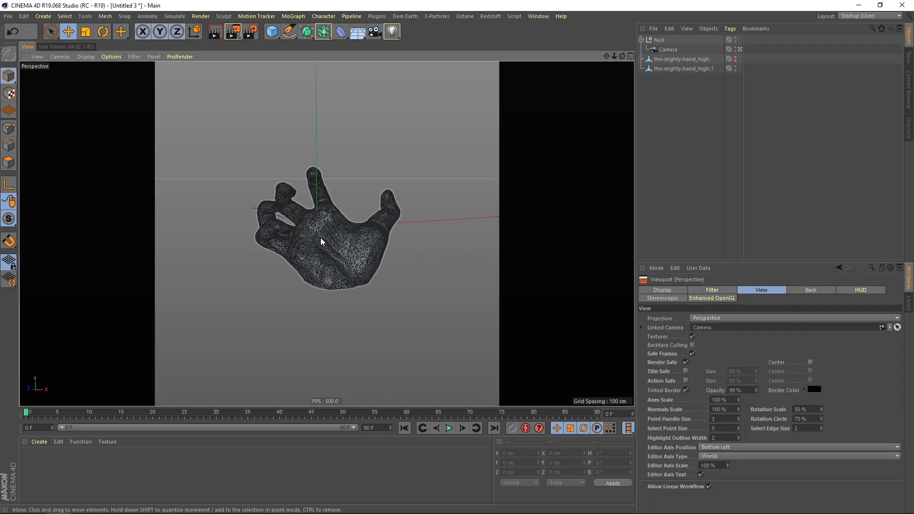
# - Bring the camera closer to the hand, adjust its viewing angle, and select the null that holds the camera
pyautogui.keyDown('alt'); pyautogui.moveTo(319, 236); pyautogui.dragTo(338, 233, button='right'); pyautogui.keyUp('alt')
pyautogui.keyDown('alt'); pyautogui.moveTo(318, 251); pyautogui.dragTo(337, 239); pyautogui.keyUp('alt')
pyautogui.click(661, 41)
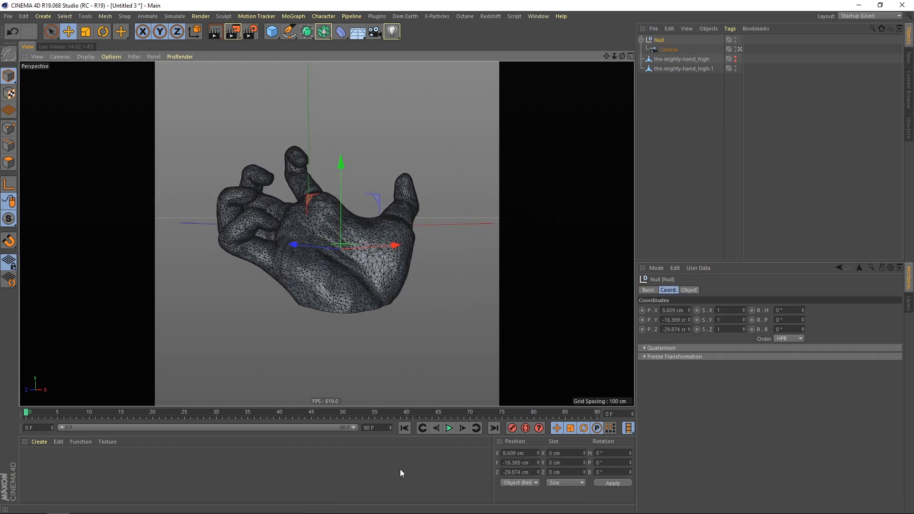
# - Set the timeline end to 200 frames and extend the preview range over the full length
pyautogui.click(375, 428)
pyautogui.write('200')
pyautogui.press('Return')
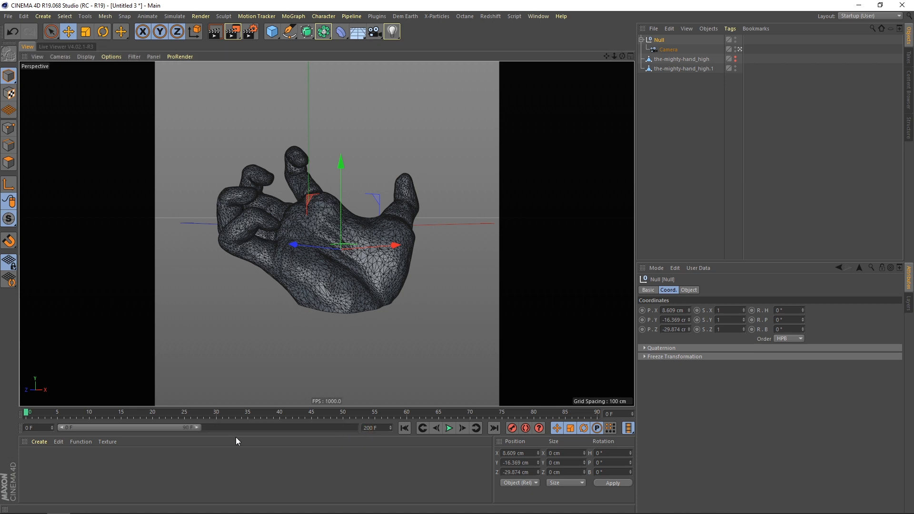
pyautogui.doubleClick(159, 426)
# - Fine-tune the hand's framing in the camera and lengthen the timeline and preview range to 210 frames
pyautogui.keyDown('alt'); pyautogui.moveTo(367, 307); pyautogui.dragTo(342, 277, button='right'); pyautogui.keyUp('alt')
pyautogui.keyDown('alt'); pyautogui.moveTo(341, 277); pyautogui.dragTo(347, 278, button='middle'); pyautogui.keyUp('alt')
pyautogui.doubleClick(380, 429)
pyautogui.write('2')
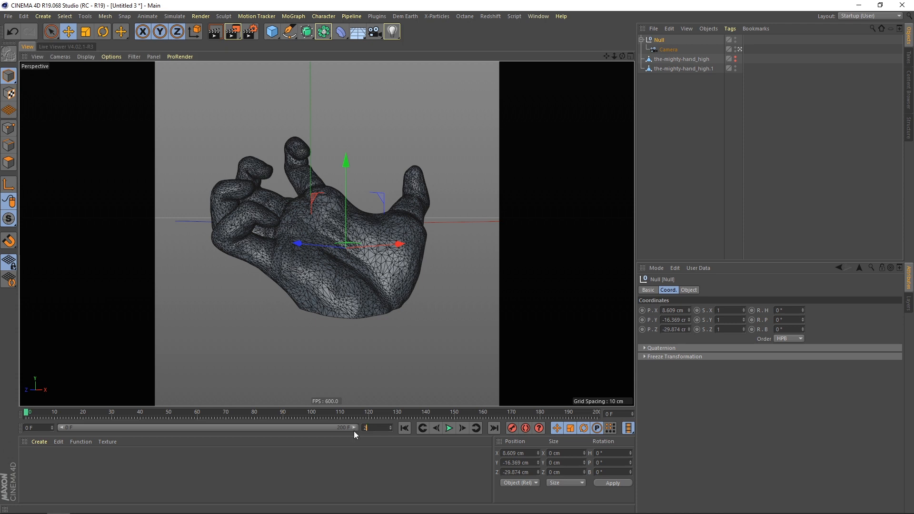
pyautogui.doubleClick(306, 428)
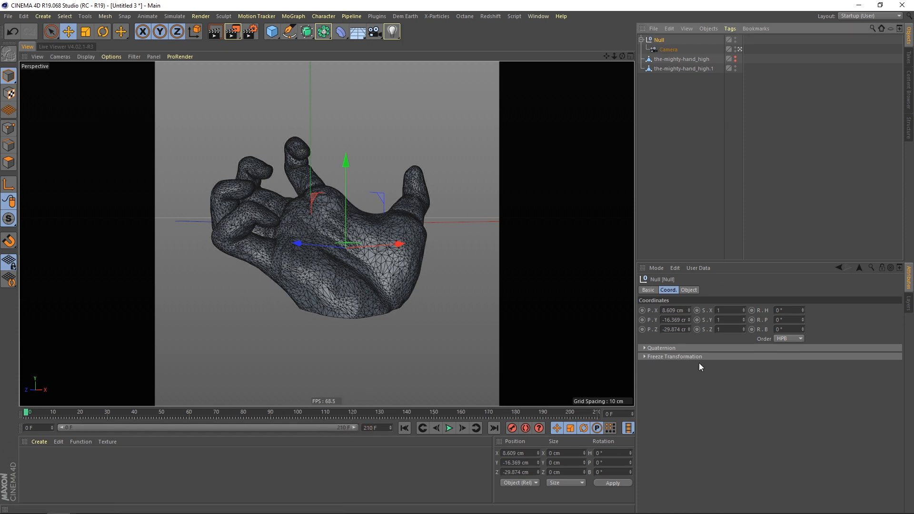
# - Rotate the null to a heading of 4° and a bank of -9°, undoing a trial change of its Y position
pyautogui.moveTo(803, 309)
pyautogui.mouseDown()
pyautogui.moveTo(807, 295)
pyautogui.moveTo(799, 329)
pyautogui.moveTo(799, 310)
pyautogui.mouseUp()
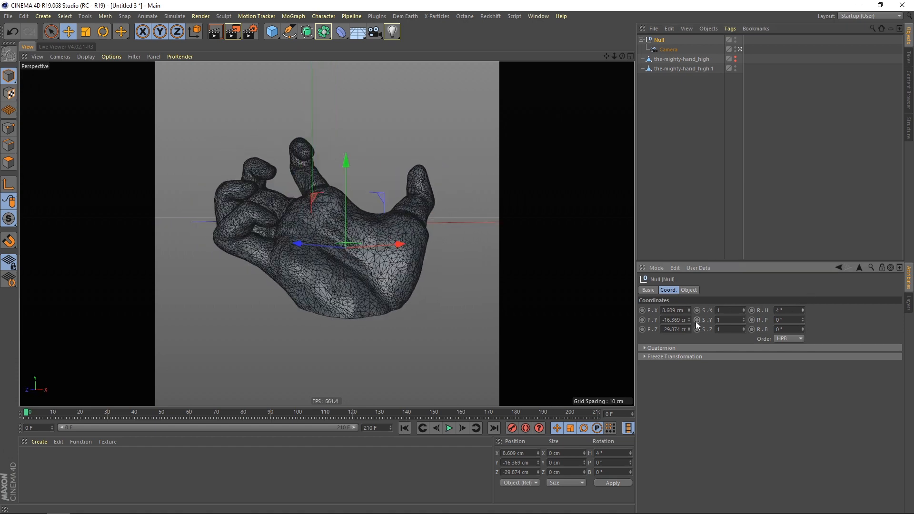
pyautogui.moveTo(690, 319); pyautogui.dragTo(691, 313)
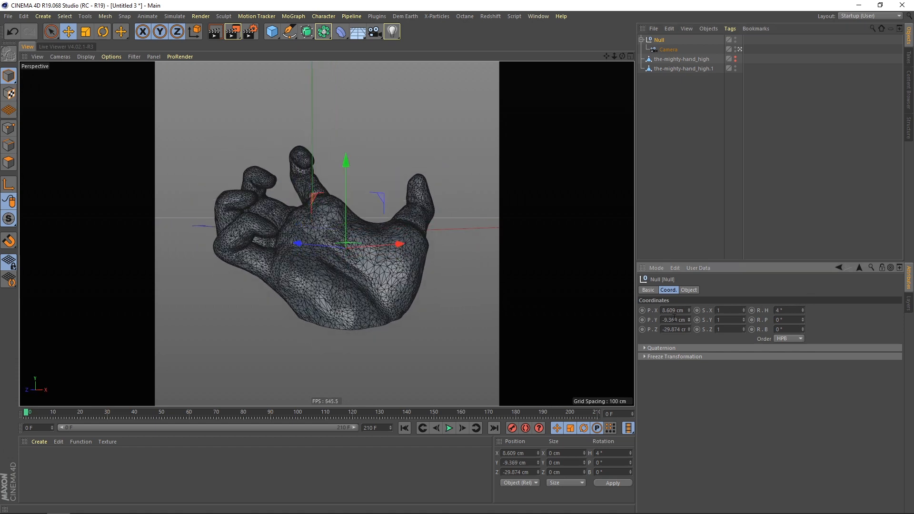
pyautogui.click(11, 32)
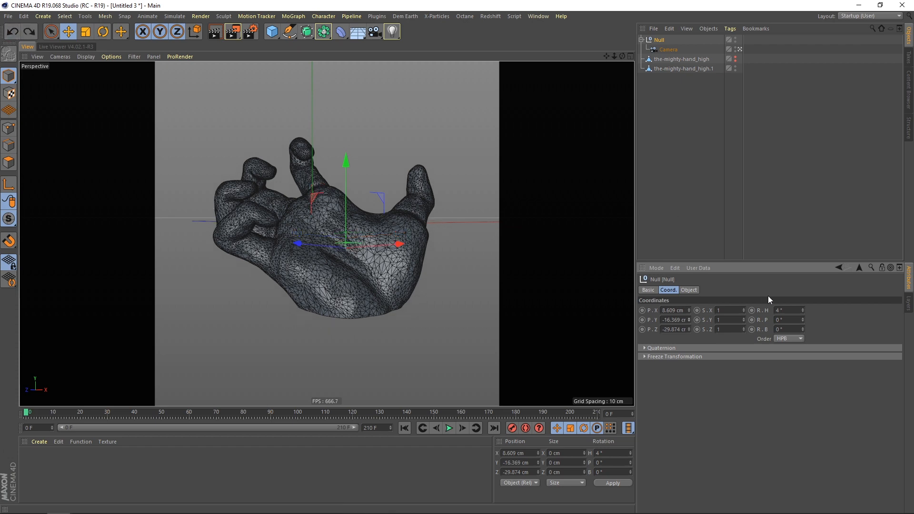
pyautogui.moveTo(803, 329); pyautogui.dragTo(723, 339)
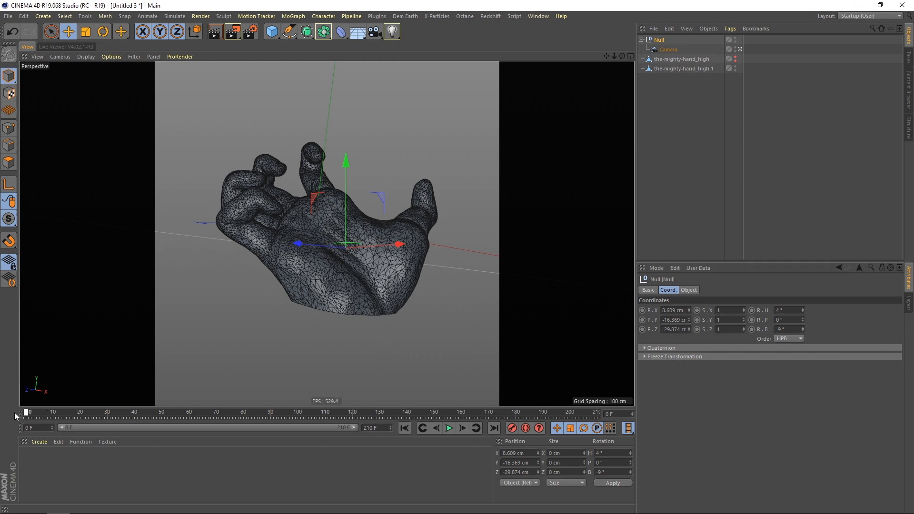
# - Set the null's heading to -6° and pitch to -8°, and bring the camera closer to the hand
pyautogui.moveTo(802, 309); pyautogui.dragTo(801, 322)
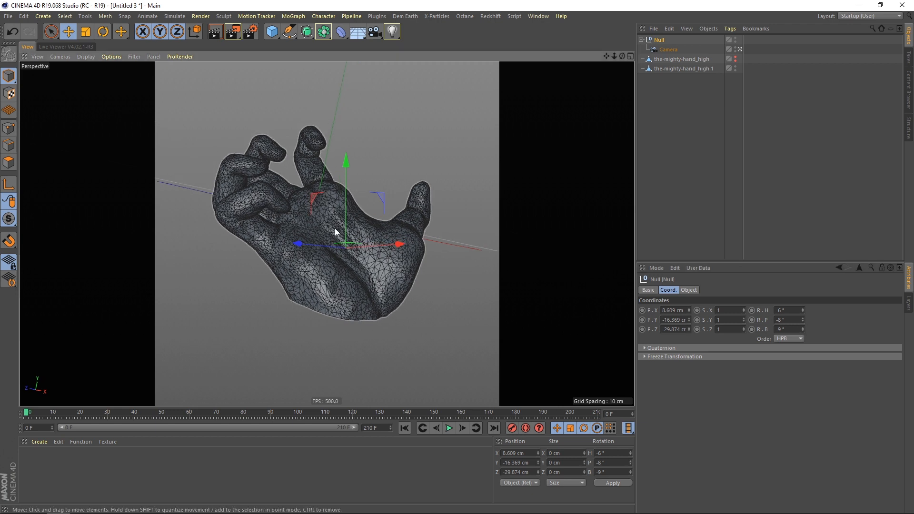
pyautogui.scroll(3, 341, 228)
pyautogui.keyDown('alt'); pyautogui.moveTo(341, 228); pyautogui.dragTo(348, 235, button='middle'); pyautogui.keyUp('alt')
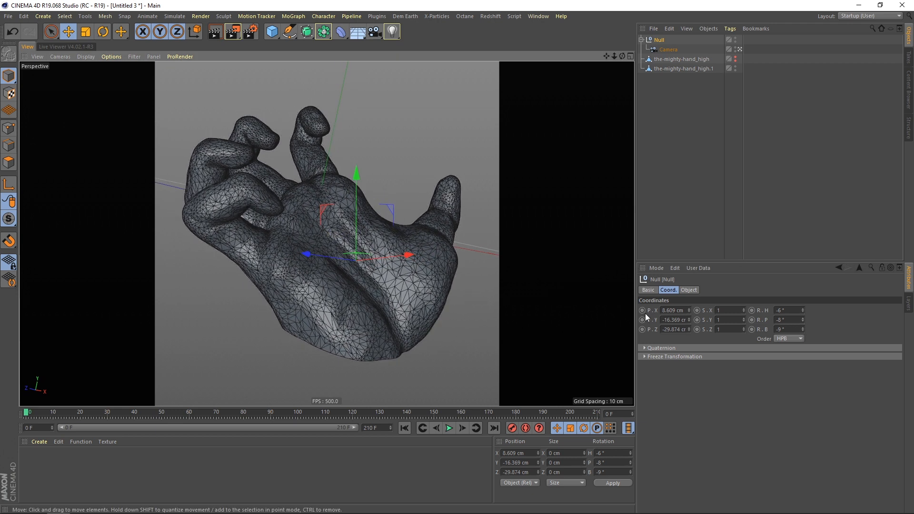
# - Keyframe the null's heading, pitch and bank at frame 0
pyautogui.keyDown('ctrl'); pyautogui.click(751, 311); pyautogui.keyUp('ctrl')
pyautogui.keyDown('ctrl'); pyautogui.click(751, 319); pyautogui.keyUp('ctrl')
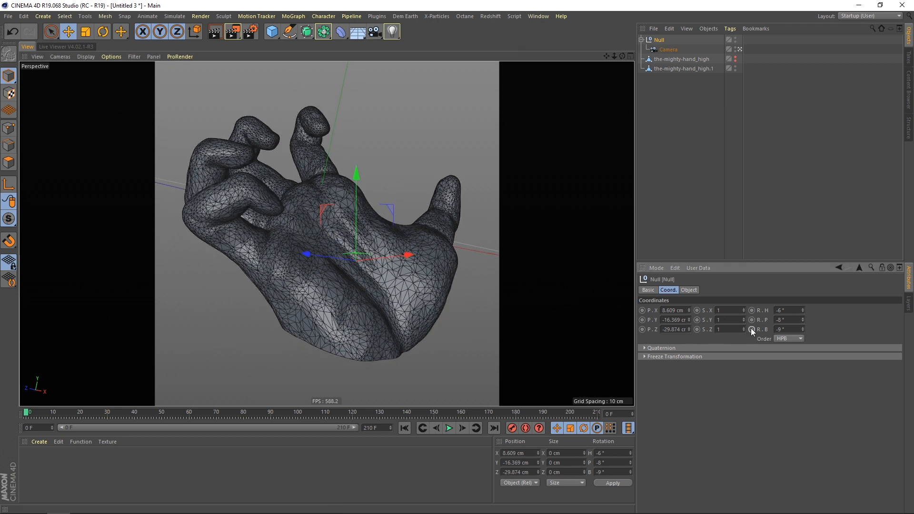
pyautogui.keyDown('ctrl'); pyautogui.click(750, 329); pyautogui.keyUp('ctrl')
# - At frame 210, rotate the null to heading 22°, pitch -20° and bank 18°, and keyframe the rotation
pyautogui.moveTo(509, 413); pyautogui.dragTo(530, 419)
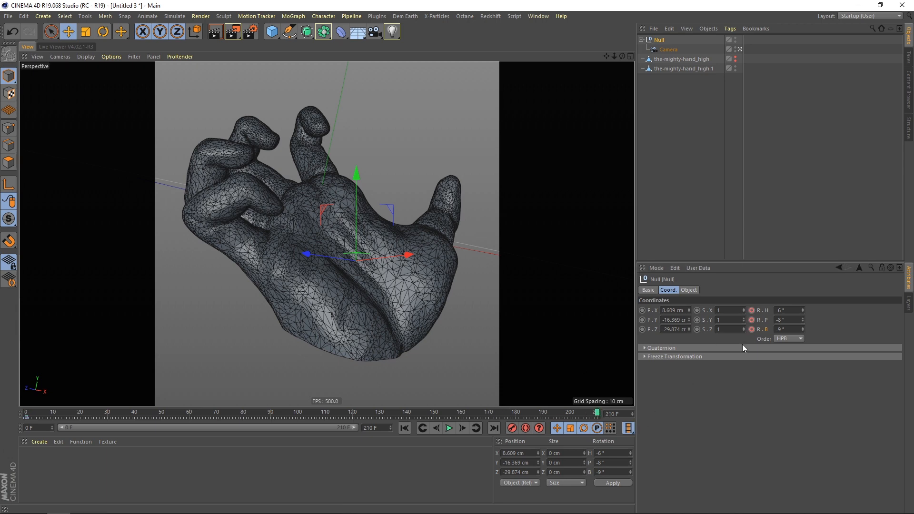
pyautogui.moveTo(803, 310); pyautogui.dragTo(806, 328)
pyautogui.keyDown('ctrl'); pyautogui.click(751, 319); pyautogui.keyUp('ctrl')
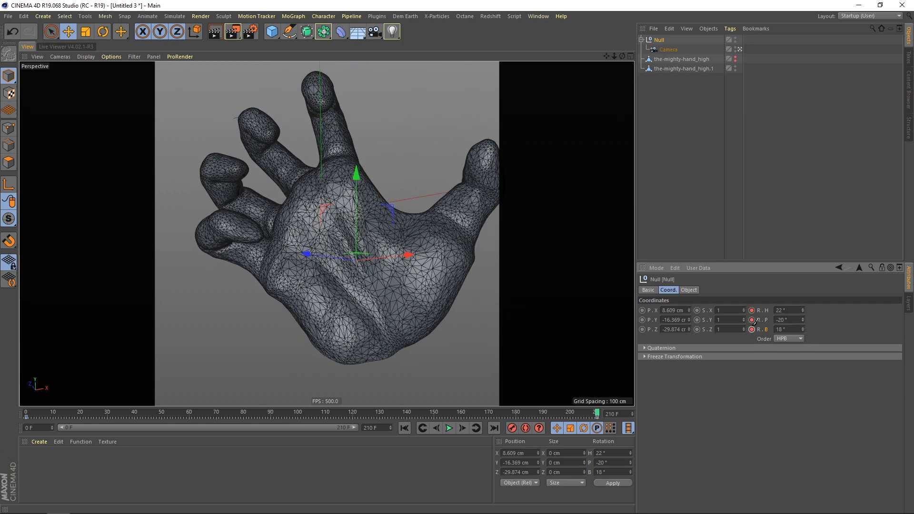
# - At frame 0, nudge the null about 0.3 cm along its X axis and keyframe its X, Y and Z position
pyautogui.moveTo(563, 417); pyautogui.dragTo(2, 407)
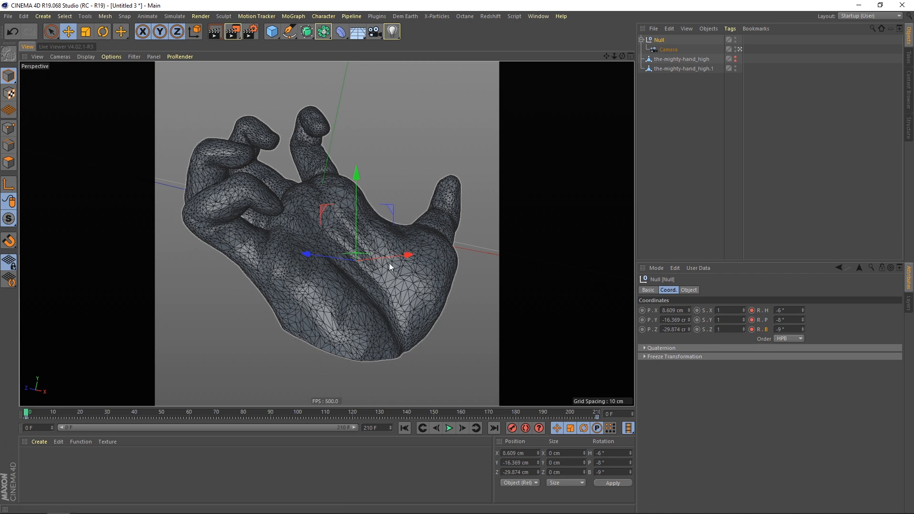
pyautogui.moveTo(405, 256); pyautogui.dragTo(407, 257)
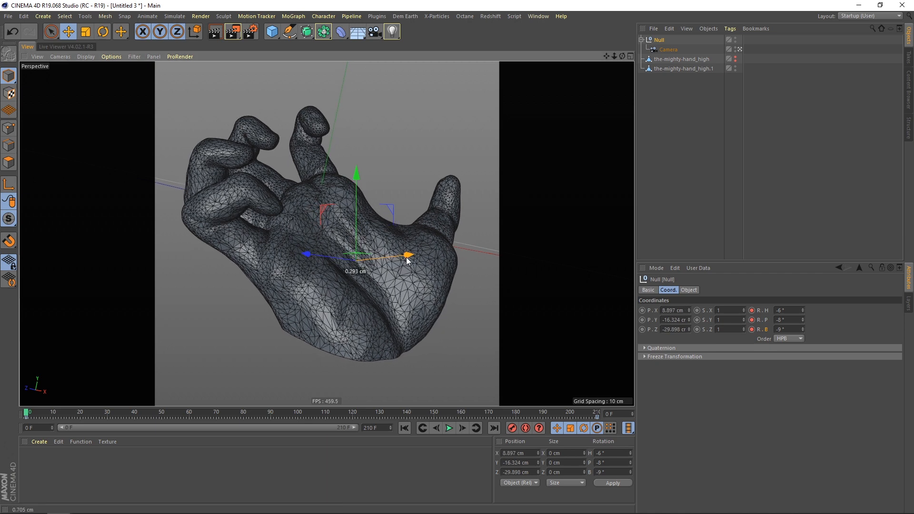
pyautogui.moveTo(642, 310); pyautogui.dragTo(643, 330)
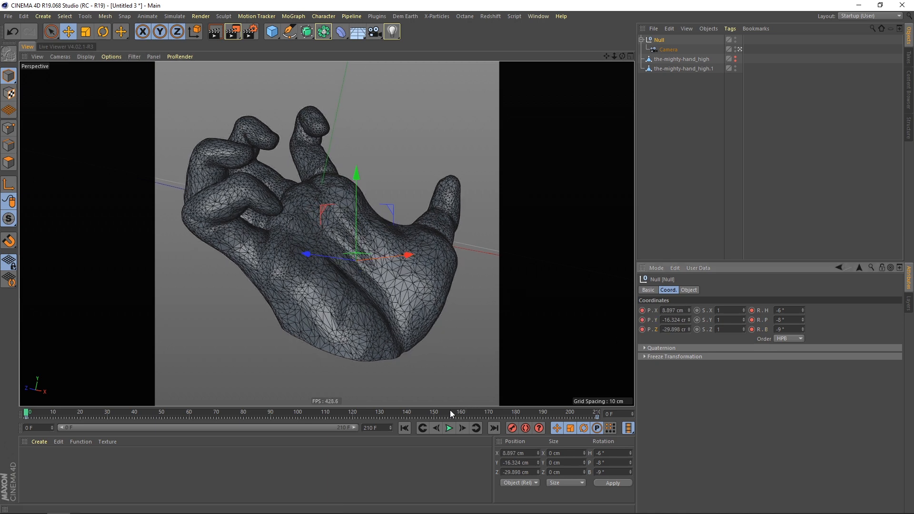
# - At frame 210, move the null along its X axis to about X 23.7, Y -21, Z -25.8 cm and keyframe the position
pyautogui.moveTo(451, 414); pyautogui.dragTo(637, 422)
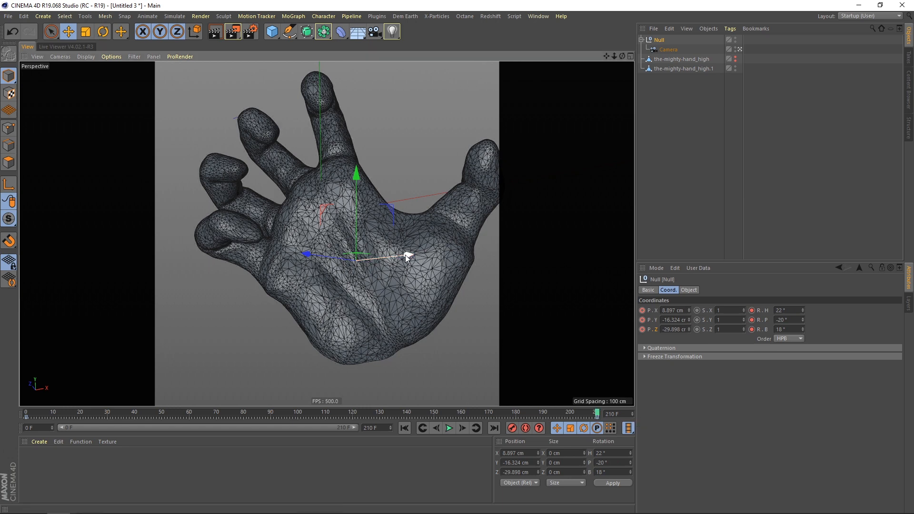
pyautogui.moveTo(407, 255); pyautogui.dragTo(423, 256)
pyautogui.keyDown('ctrl'); pyautogui.moveTo(641, 310); pyautogui.dragTo(643, 328); pyautogui.keyUp('ctrl')
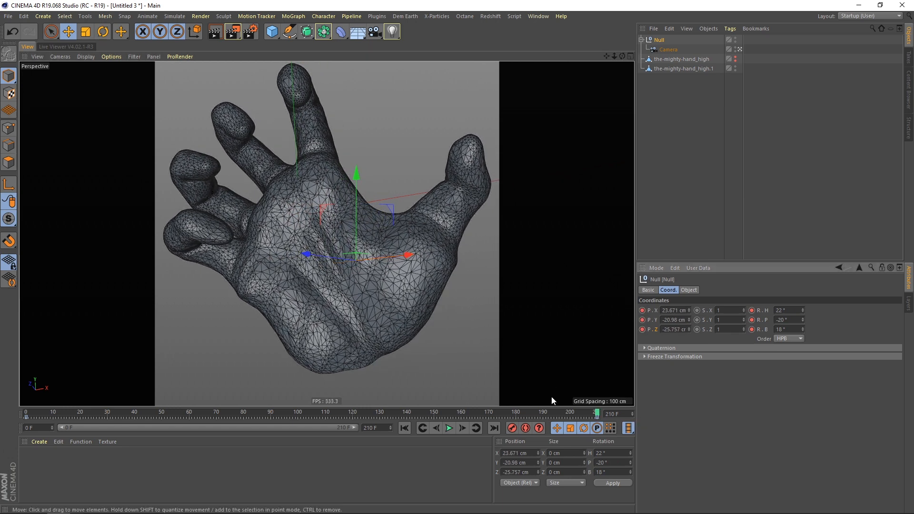
# - Scrub and play the null's camera animation to check the motion, stop it, and clear the selection
pyautogui.moveTo(559, 414); pyautogui.dragTo(147, 407)
pyautogui.click(404, 428)
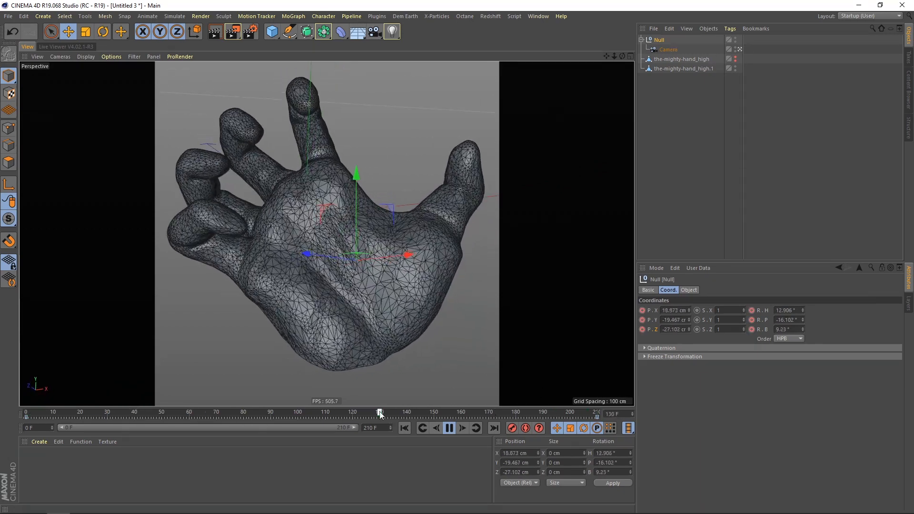
pyautogui.click(449, 427)
pyautogui.click(690, 129)
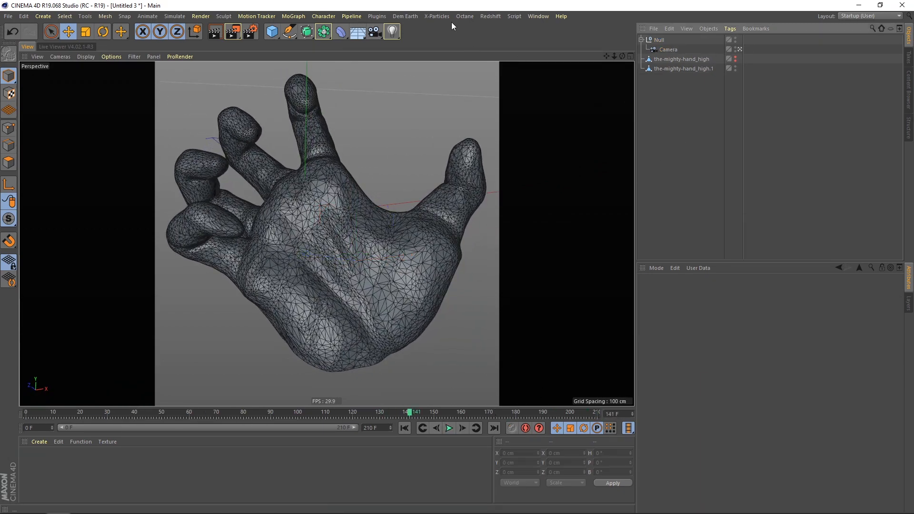
pyautogui.click(465, 16)
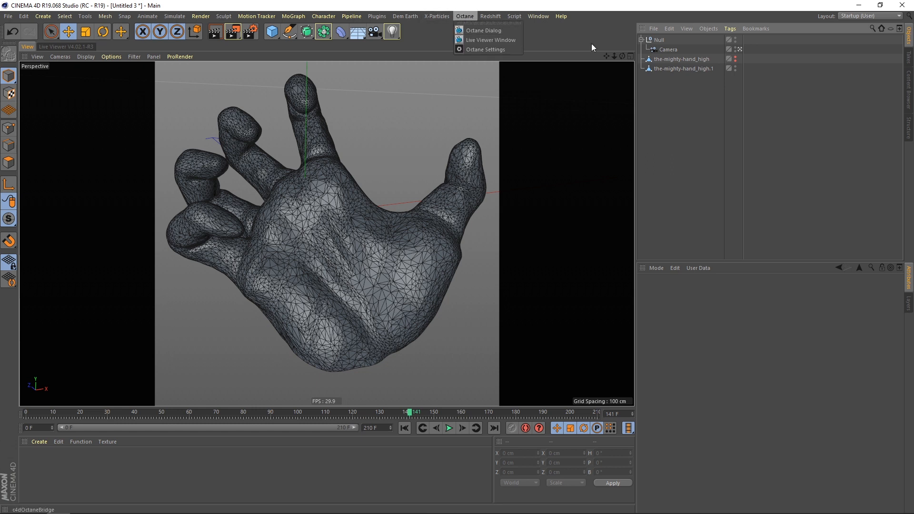
pyautogui.click(662, 111)
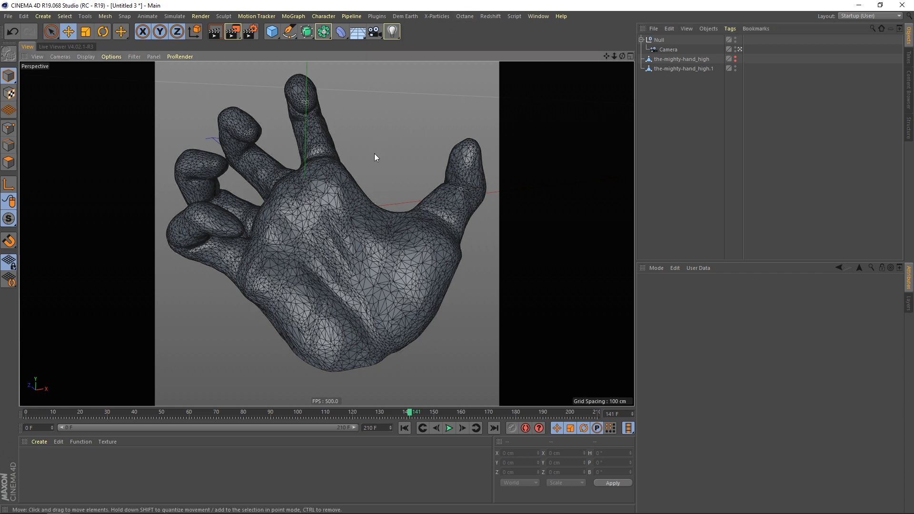
# - Add an X-Particles xpSystem to the scene
pyautogui.click(442, 16)
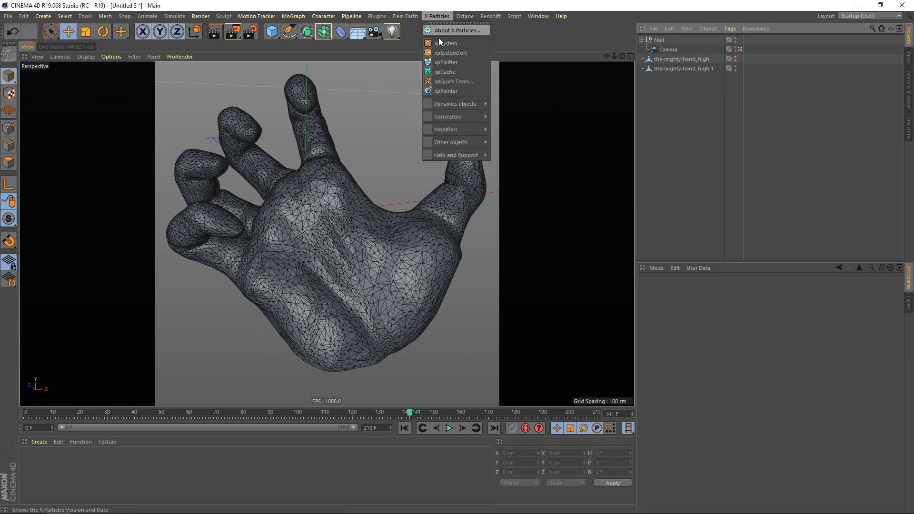
pyautogui.click(450, 45)
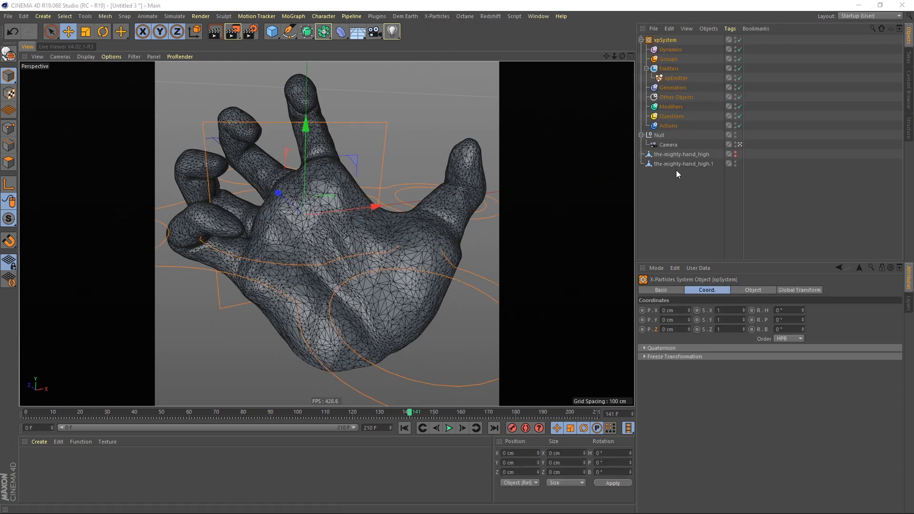
# - Leave the camera view for a free view of the whole hand and hide cameras in the viewport
pyautogui.click(739, 144)
pyautogui.keyDown('alt'); pyautogui.moveTo(382, 227); pyautogui.dragTo(333, 238, button='right'); pyautogui.keyUp('alt')
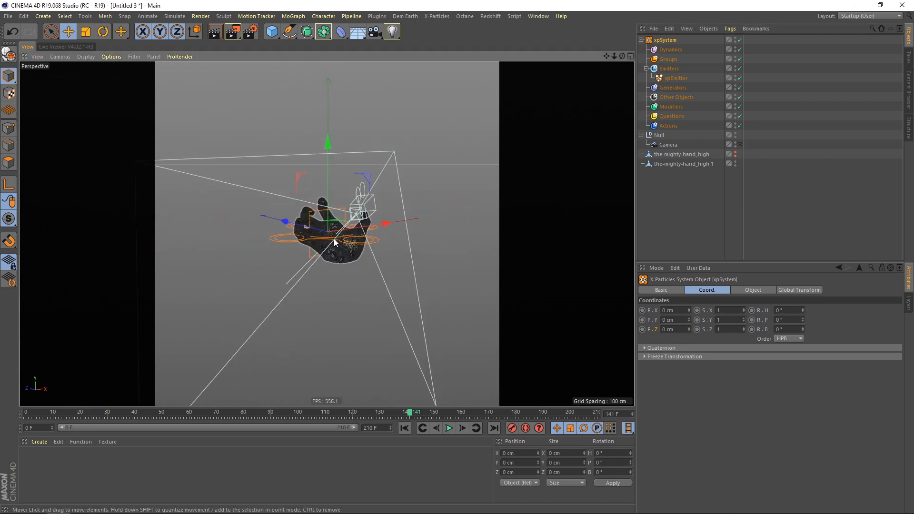
pyautogui.keyDown('alt'); pyautogui.moveTo(333, 239); pyautogui.dragTo(326, 245); pyautogui.keyUp('alt')
pyautogui.keyDown('alt'); pyautogui.moveTo(327, 244); pyautogui.dragTo(352, 223, button='right'); pyautogui.keyUp('alt')
pyautogui.keyDown('alt'); pyautogui.moveTo(352, 224); pyautogui.dragTo(155, 146); pyautogui.keyUp('alt')
pyautogui.click(88, 57)
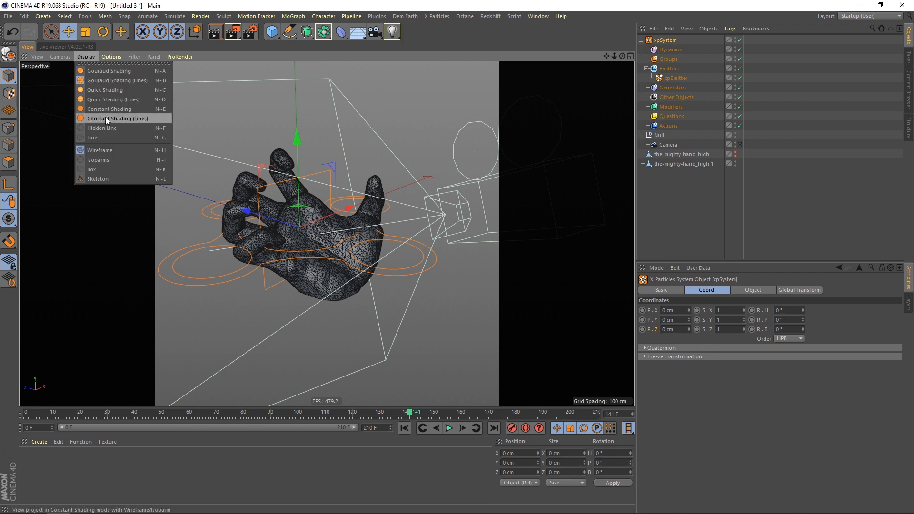
pyautogui.moveTo(134, 56)
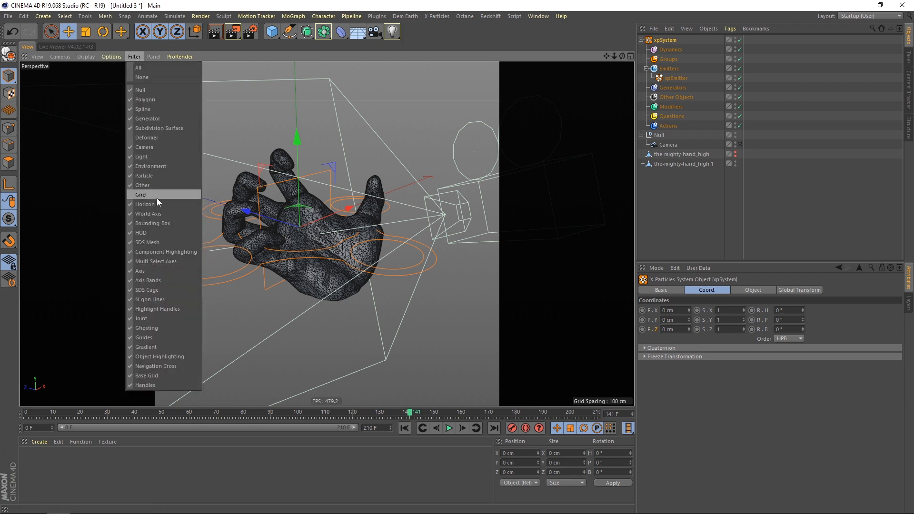
pyautogui.click(138, 147)
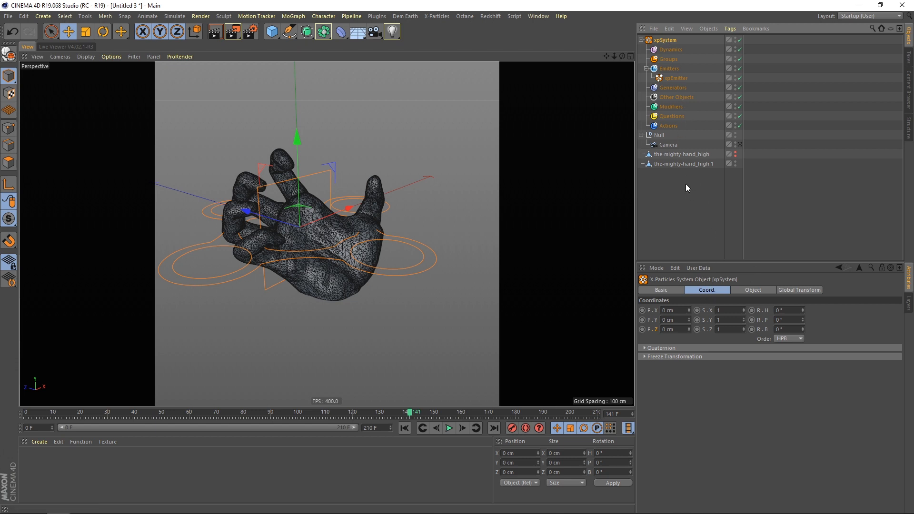
# - Turn off the xpSystem's icon in the viewport
pyautogui.click(747, 291)
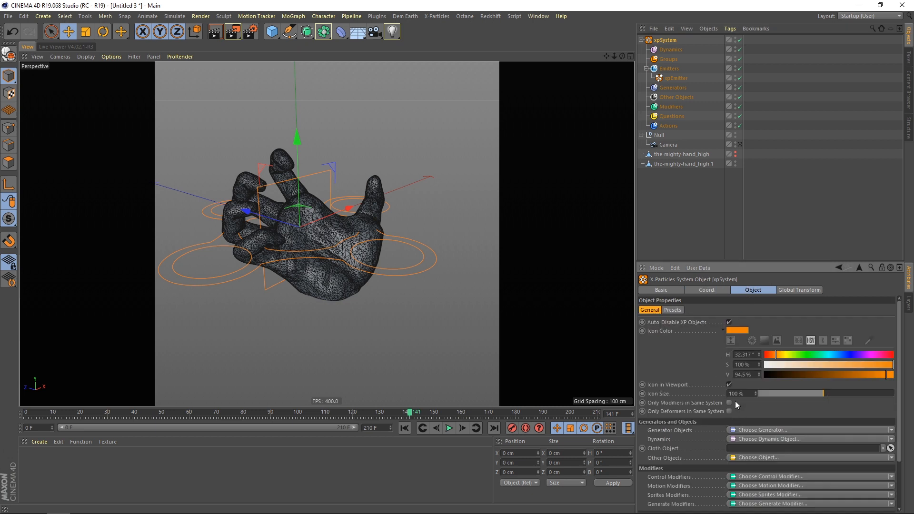
pyautogui.click(728, 384)
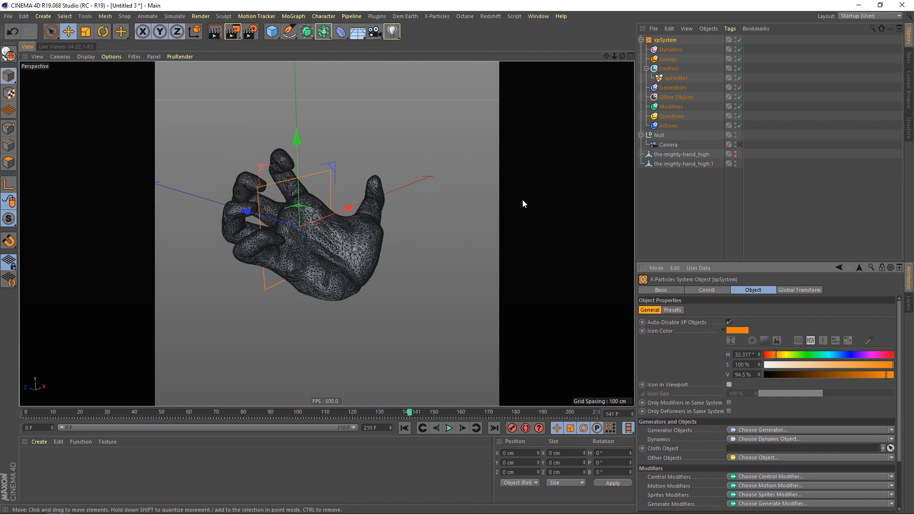
pyautogui.click(676, 204)
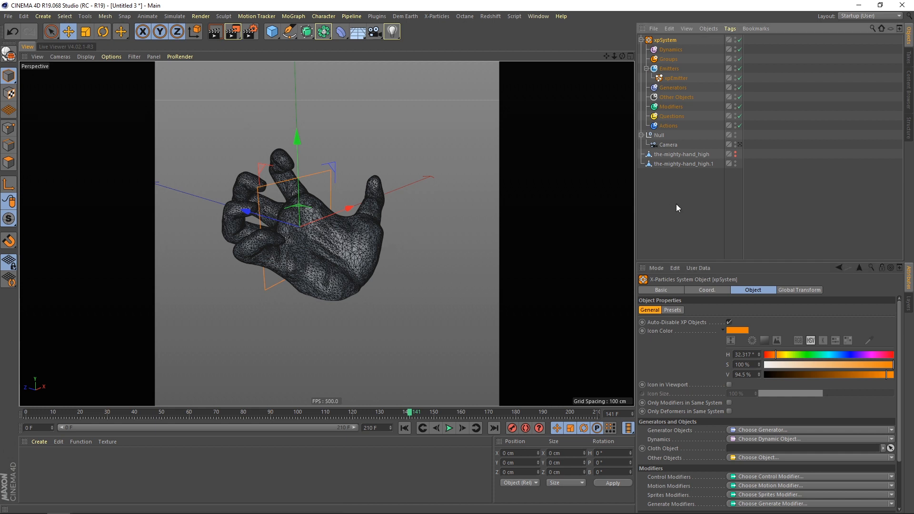
# - Select the xpEmitter and display the hand with Gouraud Shading without mesh lines
pyautogui.click(673, 79)
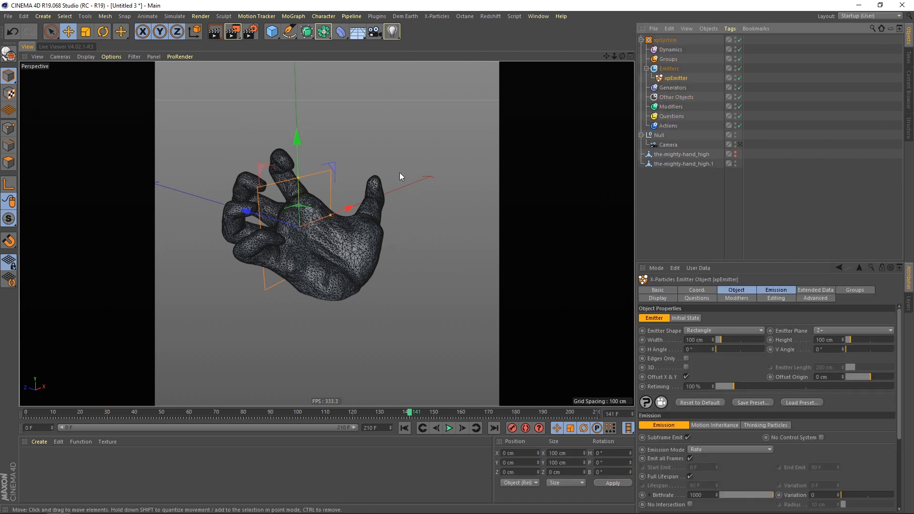
pyautogui.click(90, 57)
pyautogui.click(93, 67)
pyautogui.scroll(3, 363, 244)
pyautogui.keyDown('alt'); pyautogui.moveTo(362, 244); pyautogui.dragTo(316, 238); pyautogui.keyUp('alt')
pyautogui.scroll(-3, 302, 241)
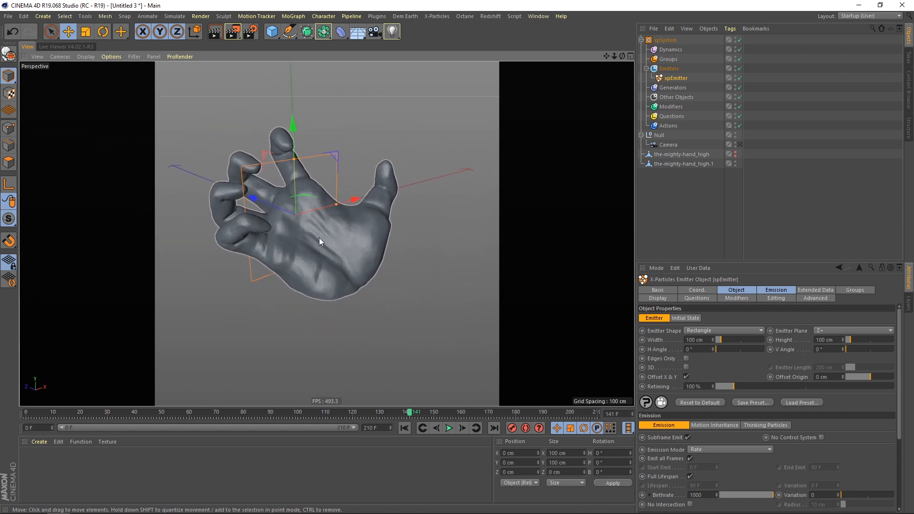
pyautogui.scroll(1, 316, 238)
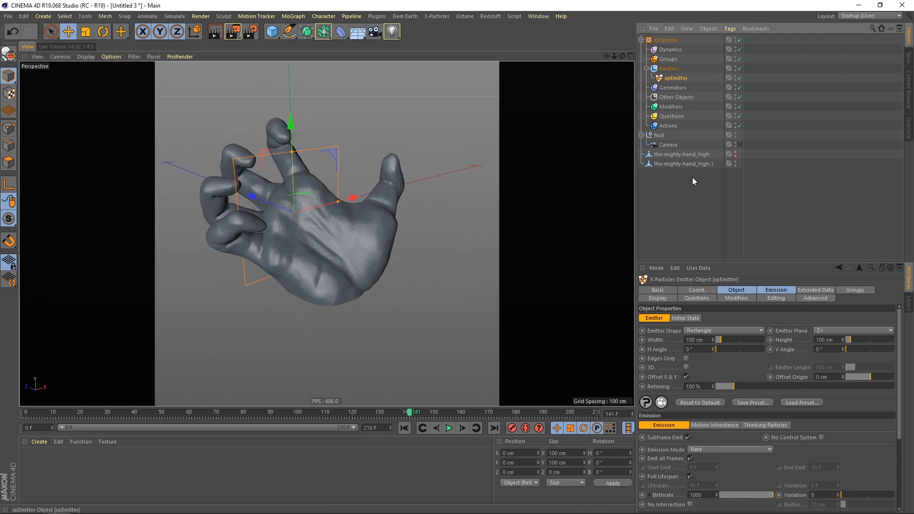
# - Set the xpEmitter's shape to Object and assign the-mighty-hand_high.1 as its source object
pyautogui.click(737, 290)
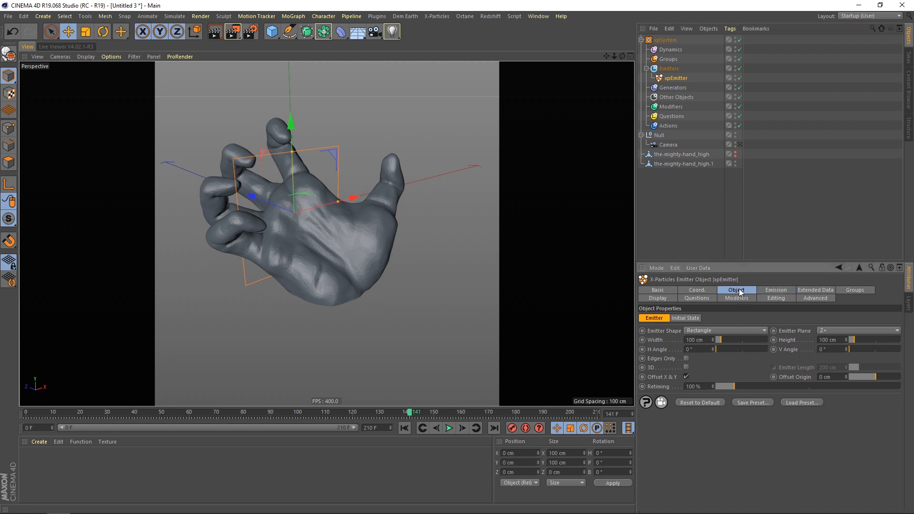
pyautogui.click(726, 329)
pyautogui.click(698, 408)
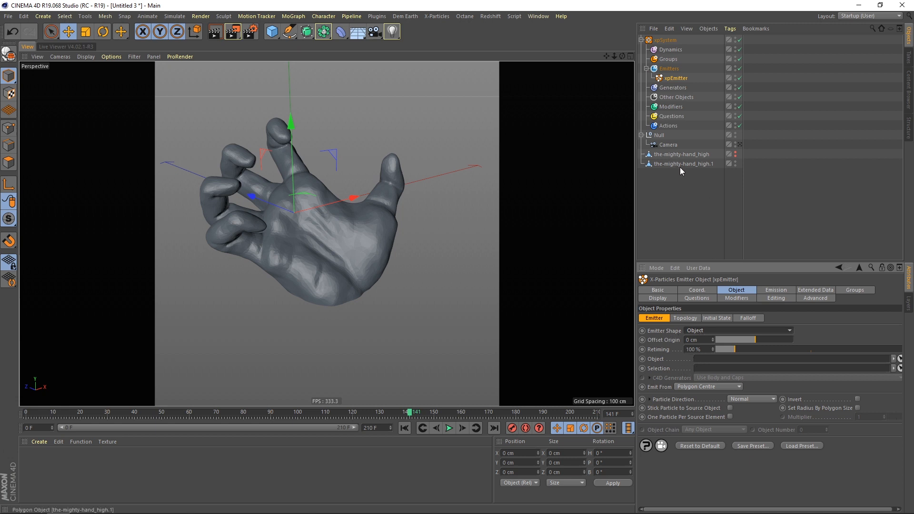
pyautogui.moveTo(679, 165); pyautogui.dragTo(706, 359)
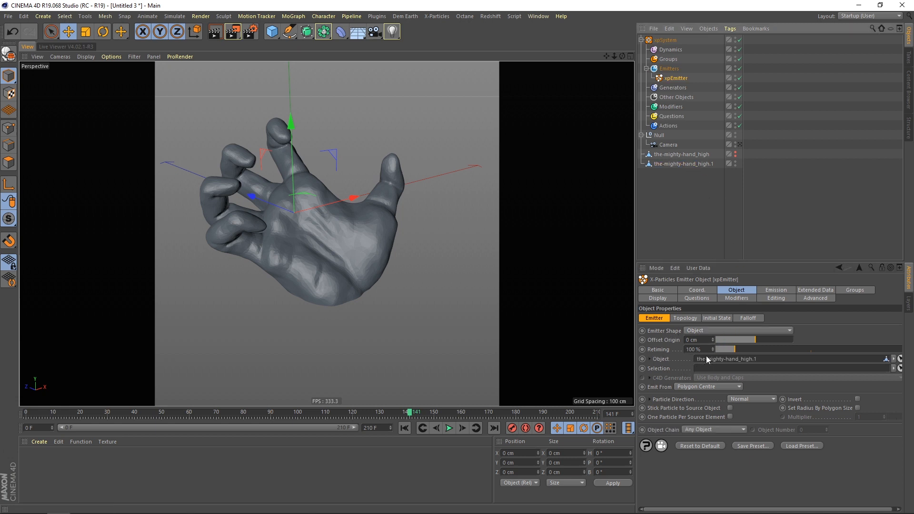
# - Rename the reduced hand mesh the-mighty-hand_high.1 as the-mighty-hand_low
pyautogui.doubleClick(702, 165)
pyautogui.click(717, 167)
pyautogui.press('BackSpace')
pyautogui.press('BackSpace')
pyautogui.press('BackSpace')
pyautogui.press('BackSpace')
pyautogui.press('BackSpace')
pyautogui.press('BackSpace')
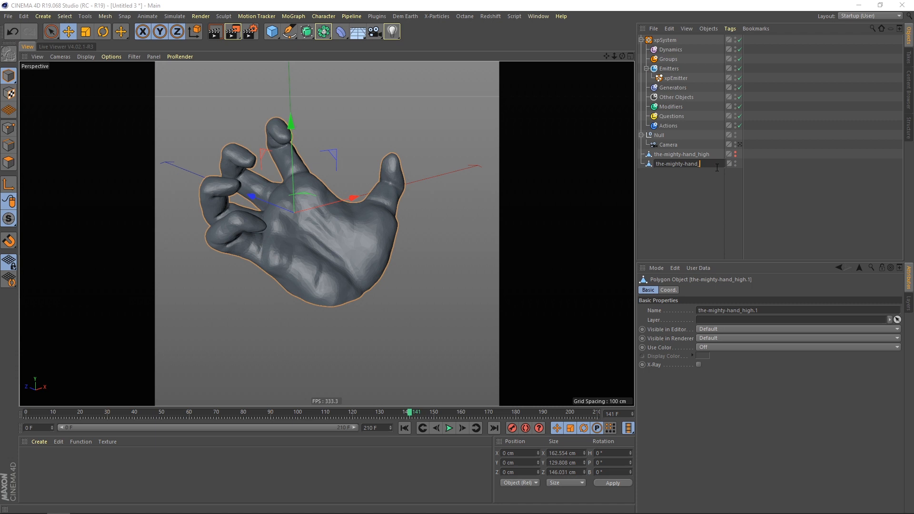
pyautogui.write('low')
pyautogui.press('Return')
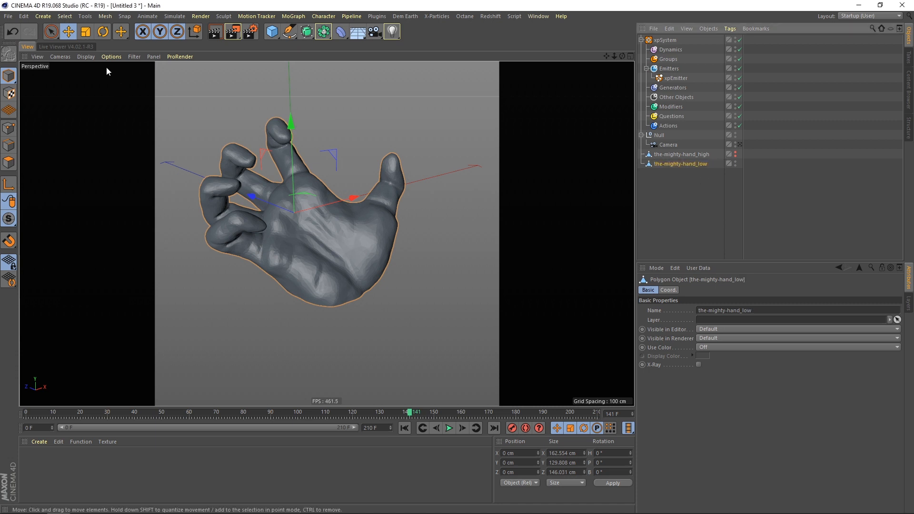
# - Examine the hand's polygon mesh in Gouraud Shading (Lines), and return the viewport to Gouraud Shading
pyautogui.click(85, 57)
pyautogui.click(118, 81)
pyautogui.click(86, 56)
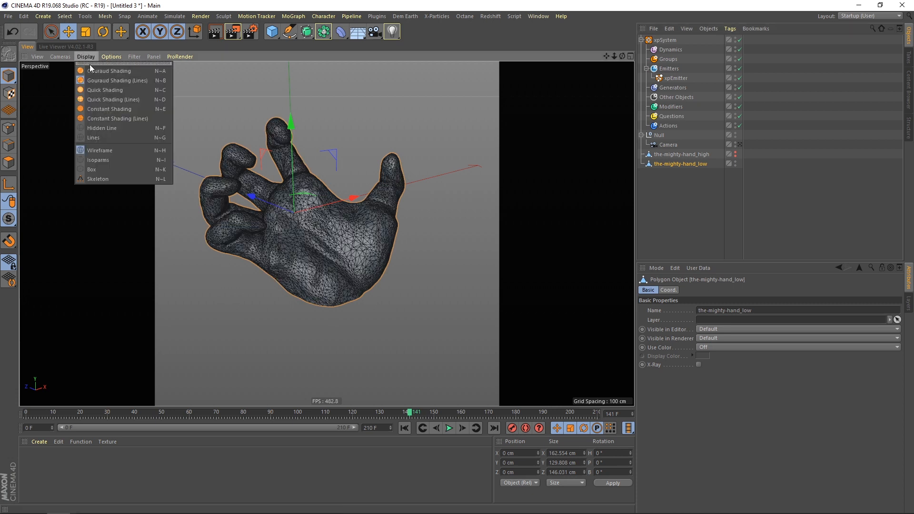
pyautogui.click(101, 71)
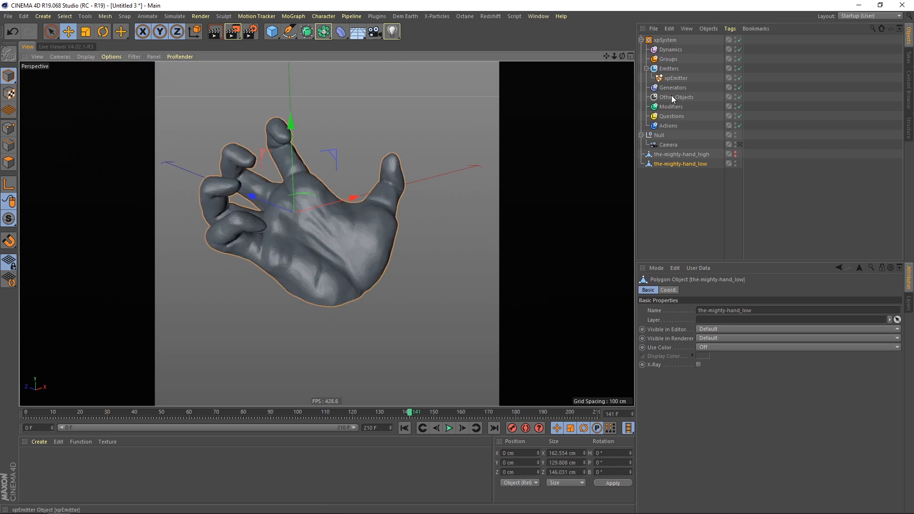
# - Select the xpEmitter and play the simulation, viewing the particle emission from the hand at another angle
pyautogui.click(676, 78)
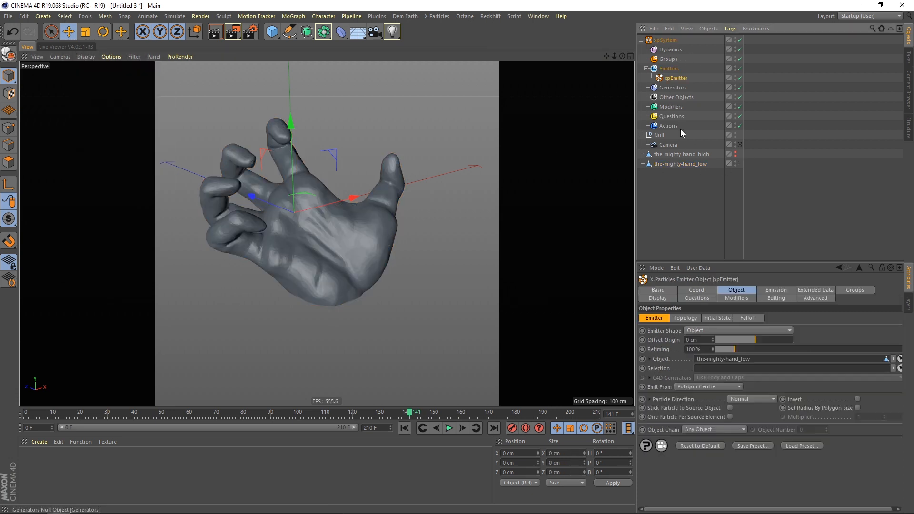
pyautogui.click(448, 428)
pyautogui.keyDown('alt'); pyautogui.moveTo(314, 239); pyautogui.dragTo(331, 216); pyautogui.keyUp('alt')
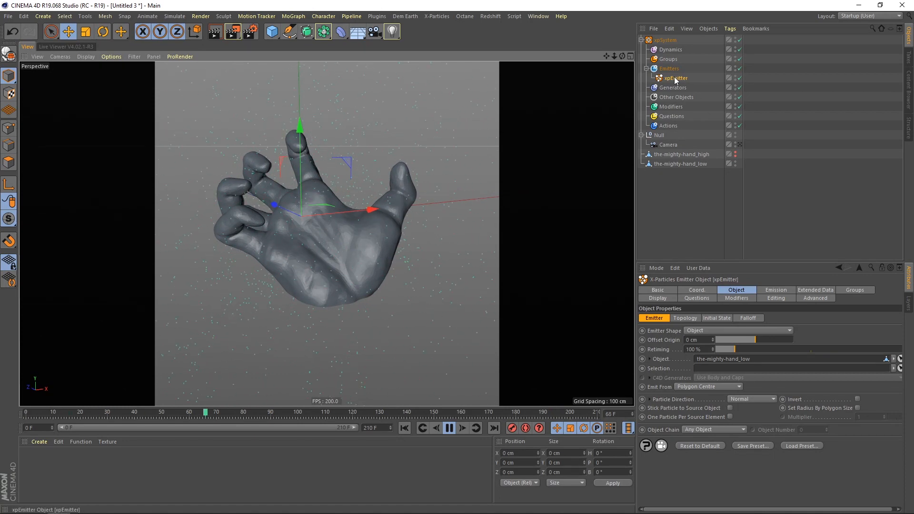
# - Set the xpEmitter's emission speed to 30 cm with a speed variation of 10 cm
pyautogui.click(781, 289)
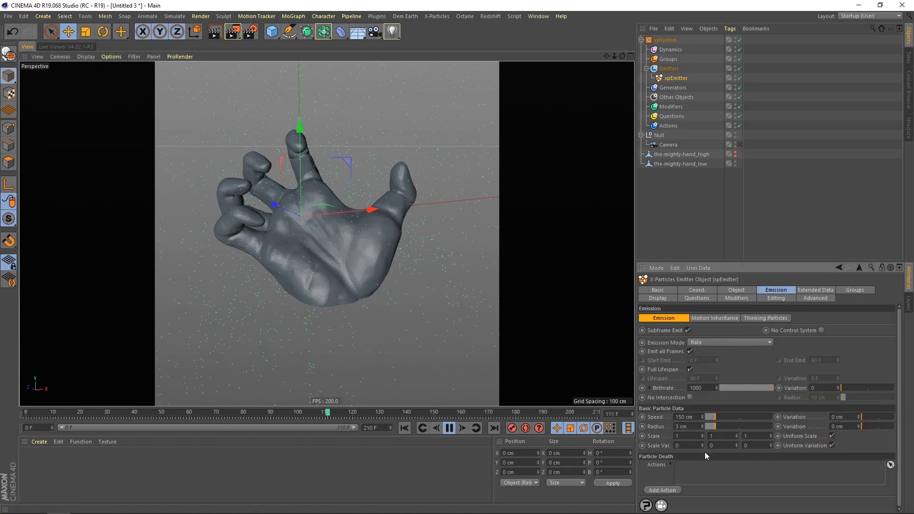
pyautogui.doubleClick(694, 418)
pyautogui.write('30')
pyautogui.press('Return')
pyautogui.doubleClick(844, 417)
pyautogui.write('10')
pyautogui.press('Return')
# - Set the xpEmitter's birthrate to 10000 and view the particles emitted around the hand
pyautogui.keyDown('alt'); pyautogui.moveTo(436, 272); pyautogui.dragTo(310, 238); pyautogui.keyUp('alt')
pyautogui.keyDown('alt'); pyautogui.moveTo(362, 301); pyautogui.dragTo(340, 258); pyautogui.keyUp('alt')
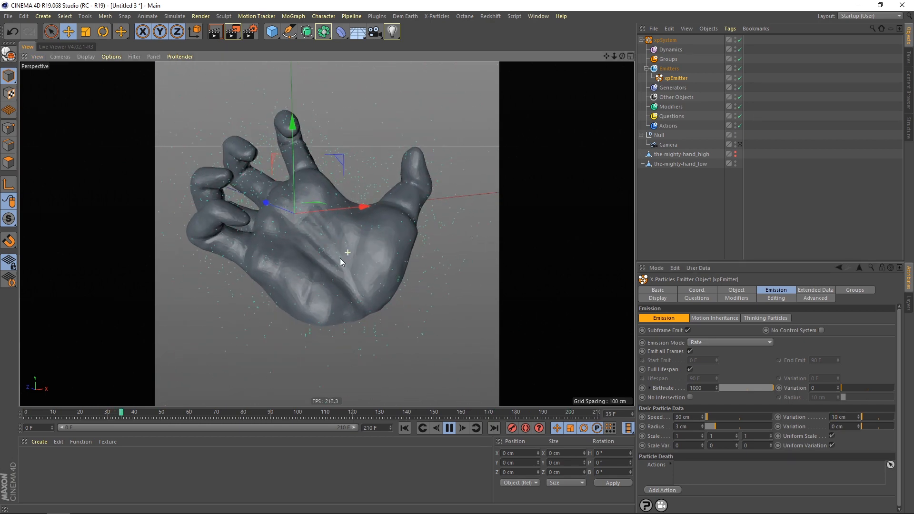
pyautogui.scroll(-4, 340, 257)
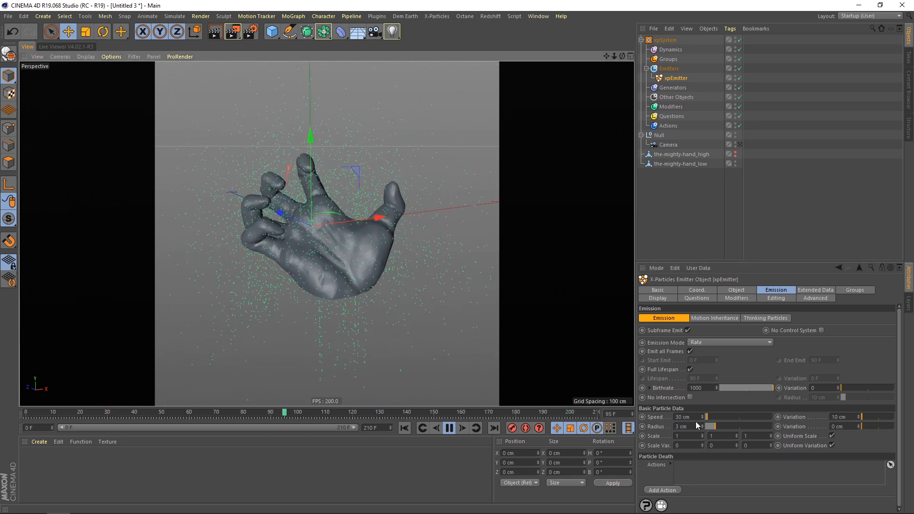
pyautogui.doubleClick(696, 388)
pyautogui.write('10000')
pyautogui.press('Return')
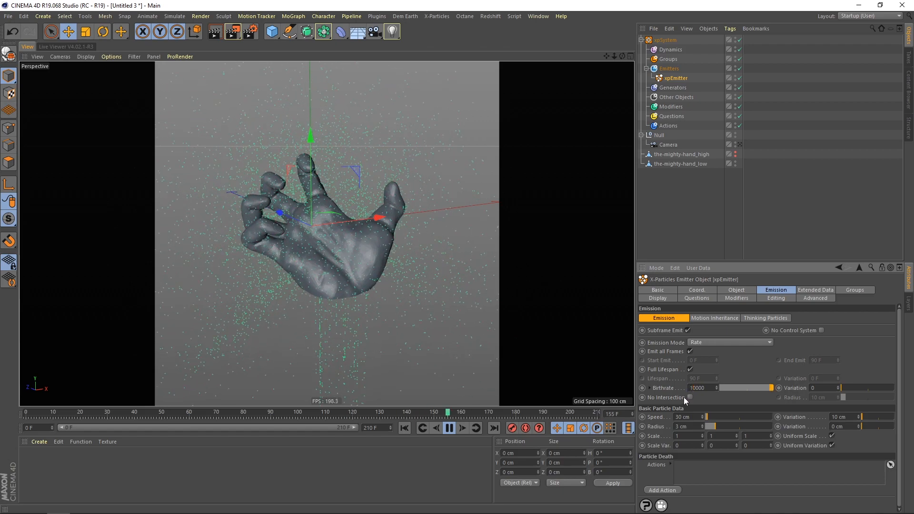
pyautogui.moveTo(332, 245)
pyautogui.keyDown('alt'); pyautogui.mouseDown()
pyautogui.moveTo(347, 248)
pyautogui.moveTo(335, 242)
pyautogui.mouseUp(); pyautogui.keyUp('alt')
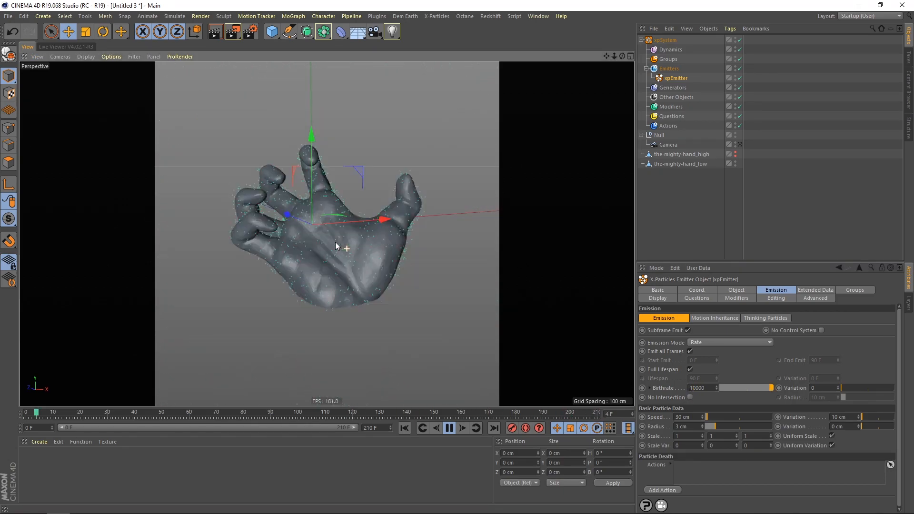
pyautogui.scroll(-4, 353, 215)
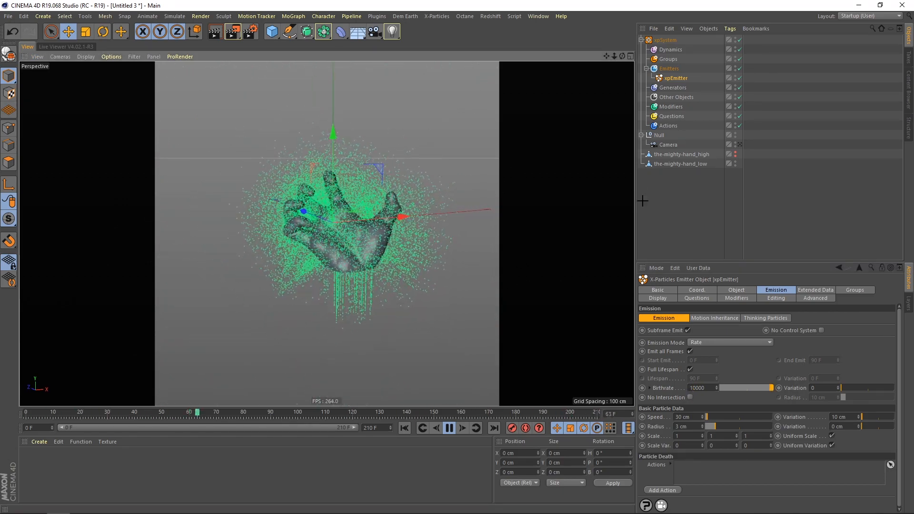
pyautogui.click(676, 88)
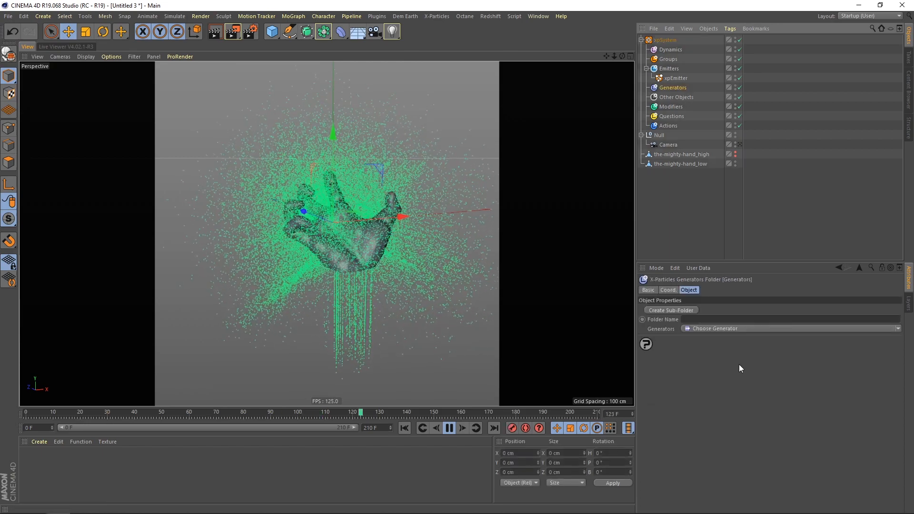
pyautogui.click(714, 329)
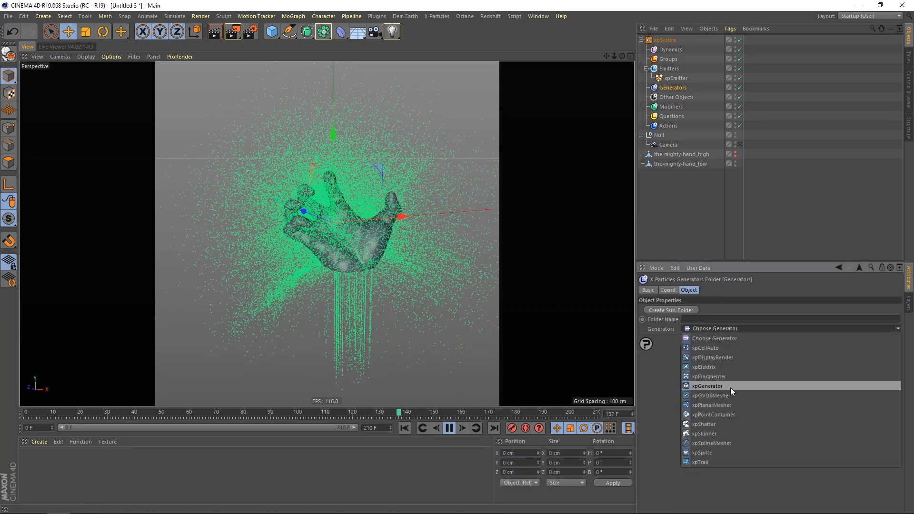
pyautogui.click(706, 241)
pyautogui.click(677, 98)
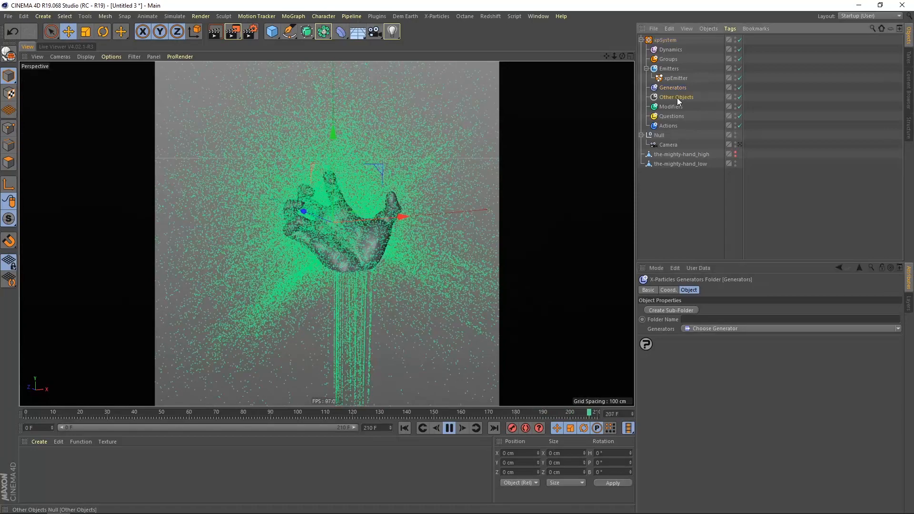
pyautogui.click(747, 328)
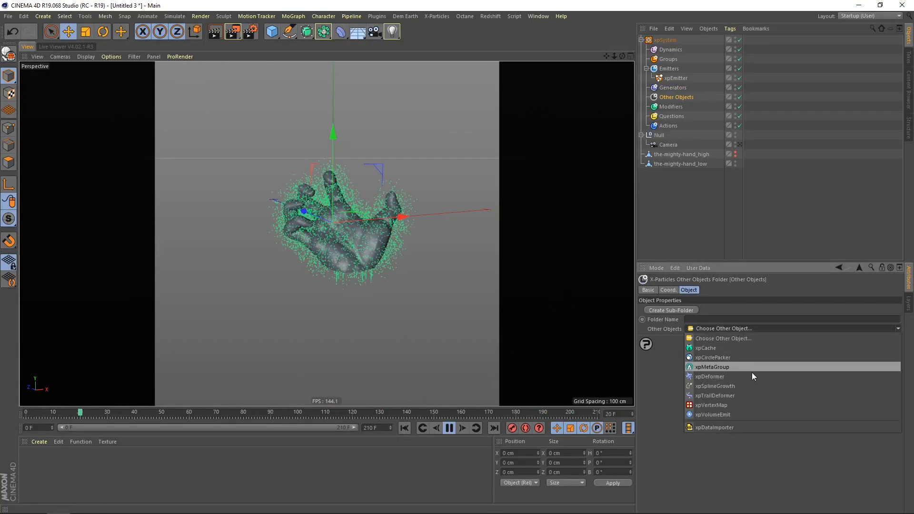
# - Add an xpFlowField object to the X-Particles system's Dynamics folder
pyautogui.click(669, 52)
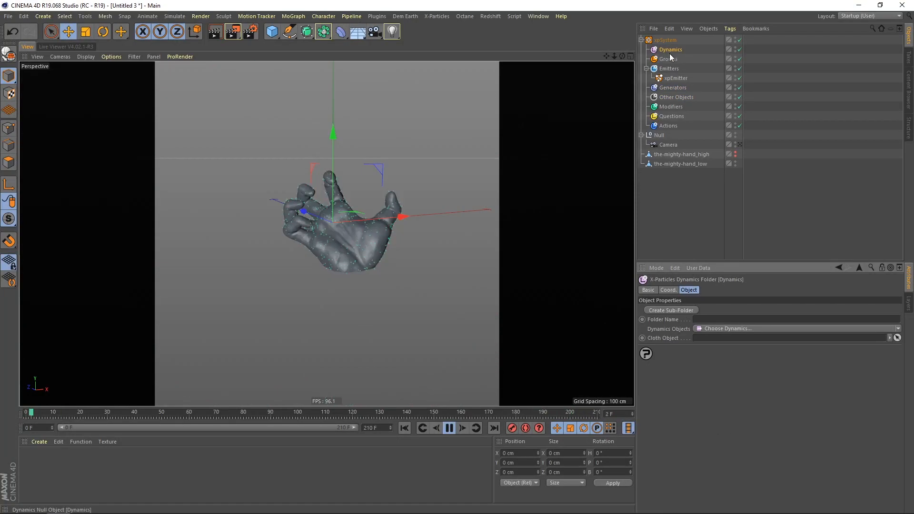
pyautogui.click(727, 330)
pyautogui.click(726, 390)
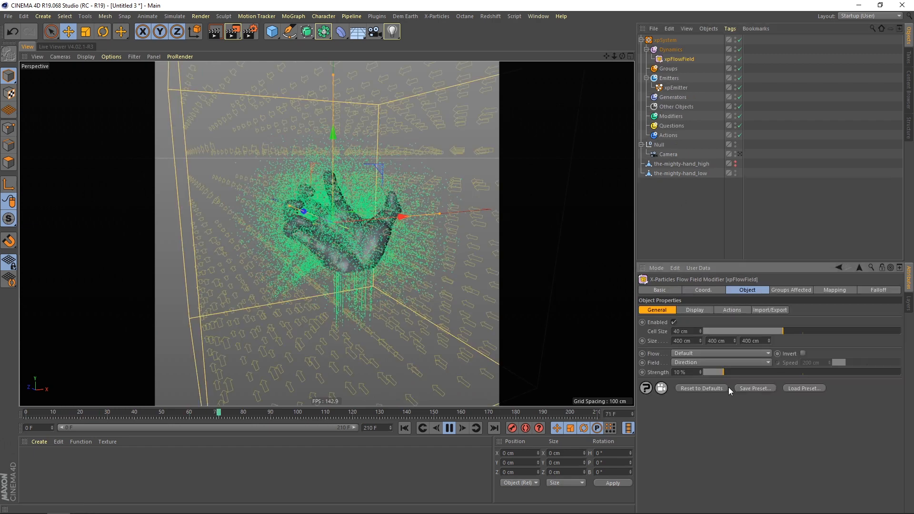
# - Examine the flow field's bounds, its arrows and the particle motion around the hand from several angles and distances
pyautogui.scroll(-6, 344, 244)
pyautogui.keyDown('alt'); pyautogui.moveTo(344, 242); pyautogui.dragTo(404, 246); pyautogui.keyUp('alt')
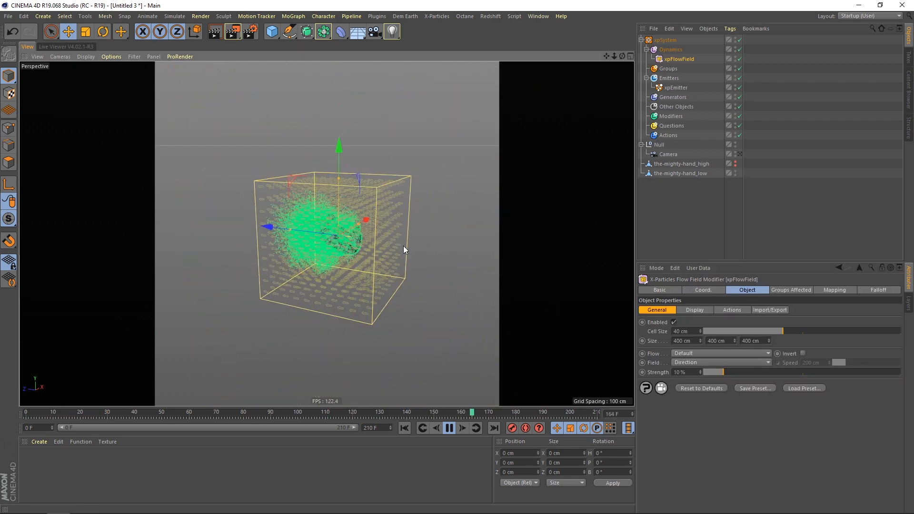
pyautogui.keyDown('alt'); pyautogui.moveTo(341, 243); pyautogui.dragTo(363, 242, button='right'); pyautogui.keyUp('alt')
pyautogui.keyDown('alt'); pyautogui.moveTo(334, 240); pyautogui.dragTo(362, 237); pyautogui.keyUp('alt')
pyautogui.keyDown('alt'); pyautogui.moveTo(296, 251); pyautogui.dragTo(327, 250, button='right'); pyautogui.keyUp('alt')
pyautogui.keyDown('alt'); pyautogui.moveTo(333, 242); pyautogui.dragTo(267, 276); pyautogui.keyUp('alt')
pyautogui.scroll(-3, 340, 242)
pyautogui.keyDown('alt'); pyautogui.moveTo(267, 275); pyautogui.dragTo(334, 251, button='right'); pyautogui.keyUp('alt')
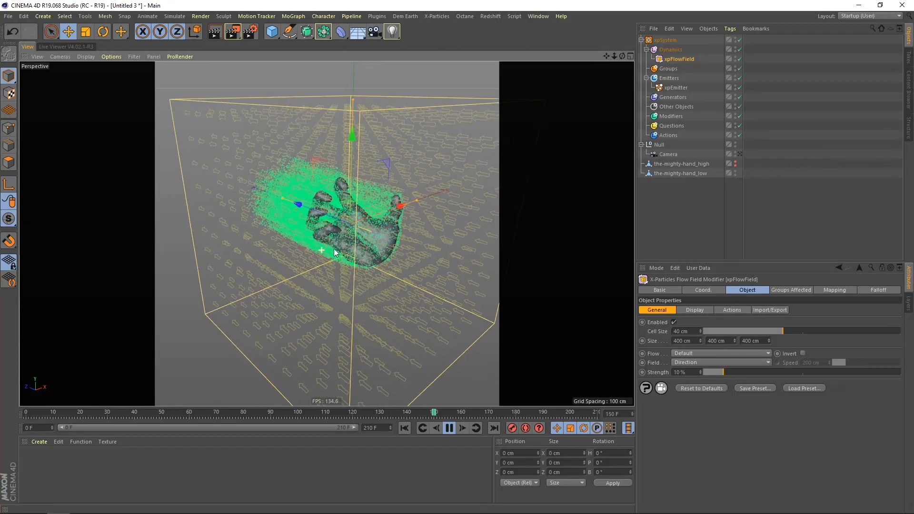
# - Set the xpFlowField's size to 250 cm in all three dimensions
pyautogui.doubleClick(696, 342)
pyautogui.write('350')
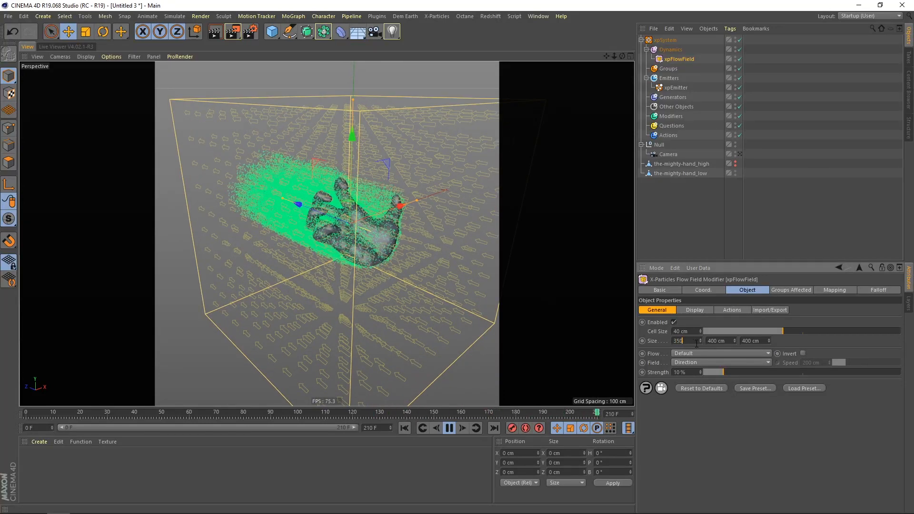
pyautogui.press('Tab')
pyautogui.moveTo(674, 341); pyautogui.dragTo(700, 342)
pyautogui.write('250')
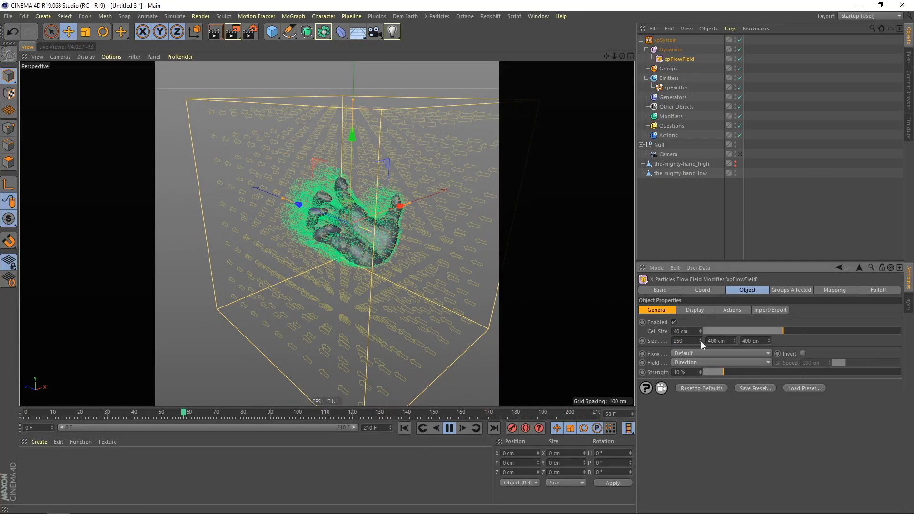
pyautogui.press('Tab')
pyautogui.write('250')
pyautogui.press('Tab')
pyautogui.write('250')
pyautogui.press('Return')
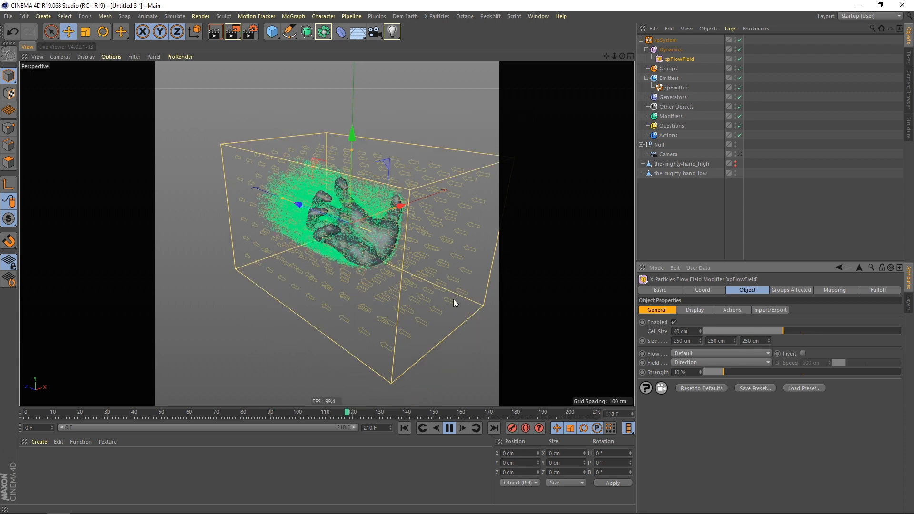
# - Set the xpFlowField's cell size to 20 cm and inspect the denser vector grid around the hand
pyautogui.keyDown('alt'); pyautogui.moveTo(453, 299); pyautogui.dragTo(326, 221); pyautogui.keyUp('alt')
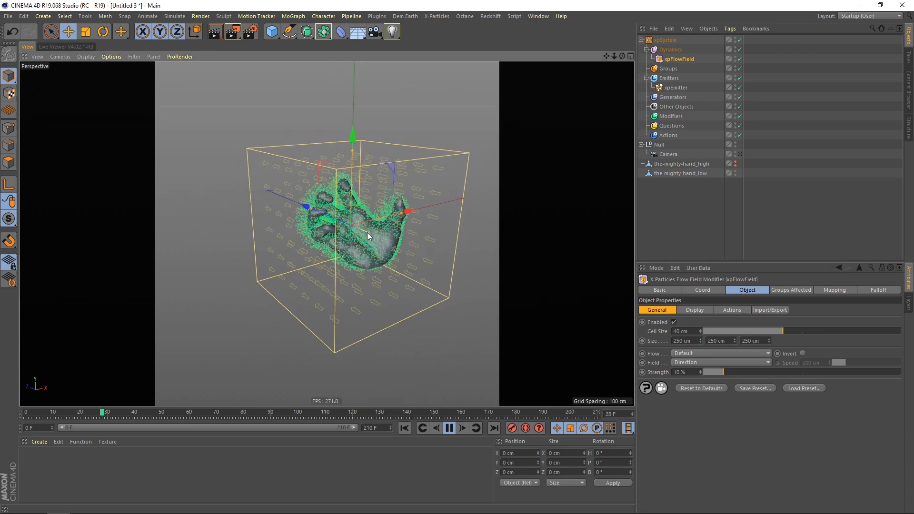
pyautogui.scroll(5, 367, 232)
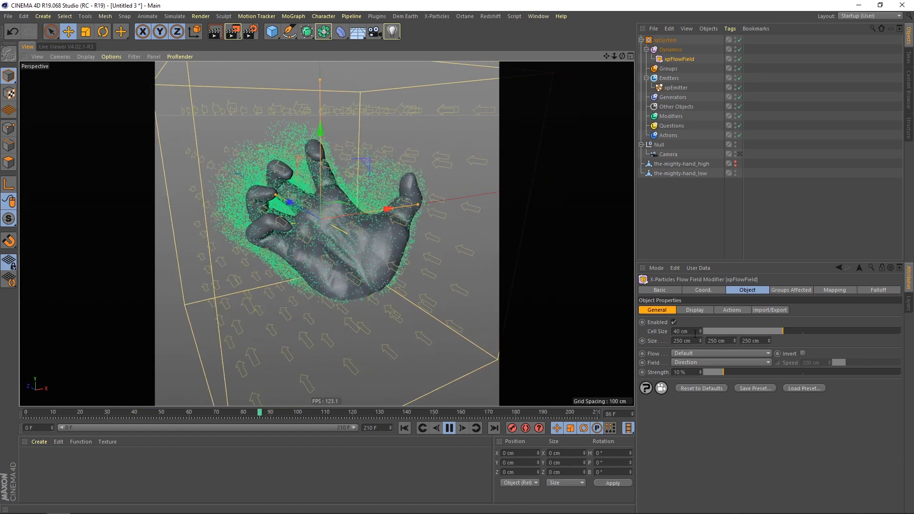
pyautogui.moveTo(695, 333); pyautogui.dragTo(694, 352)
pyautogui.keyDown('alt'); pyautogui.moveTo(340, 209); pyautogui.dragTo(367, 232); pyautogui.keyUp('alt')
pyautogui.scroll(-3, 366, 204)
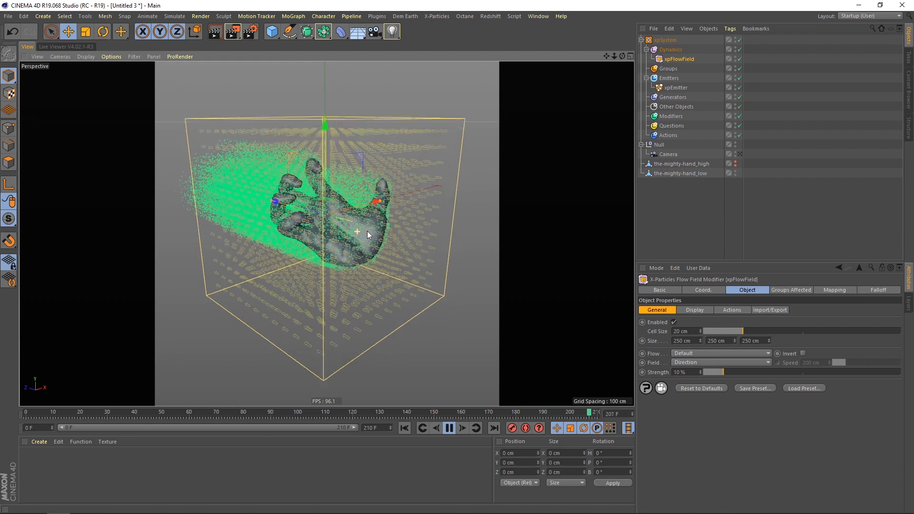
# - Set the xpFlowField's Flow to Surface Tangent and add the-mighty-hand_low to its Objects list
pyautogui.click(711, 361)
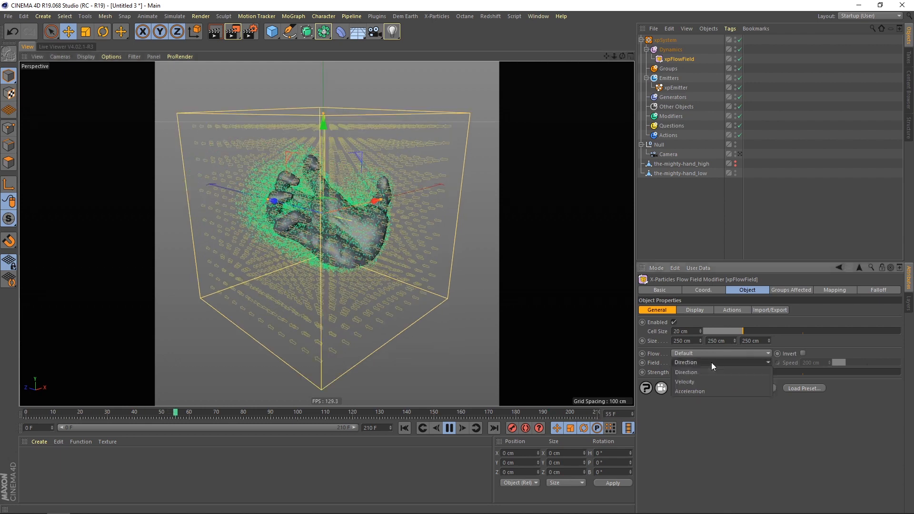
pyautogui.click(714, 353)
pyautogui.click(715, 353)
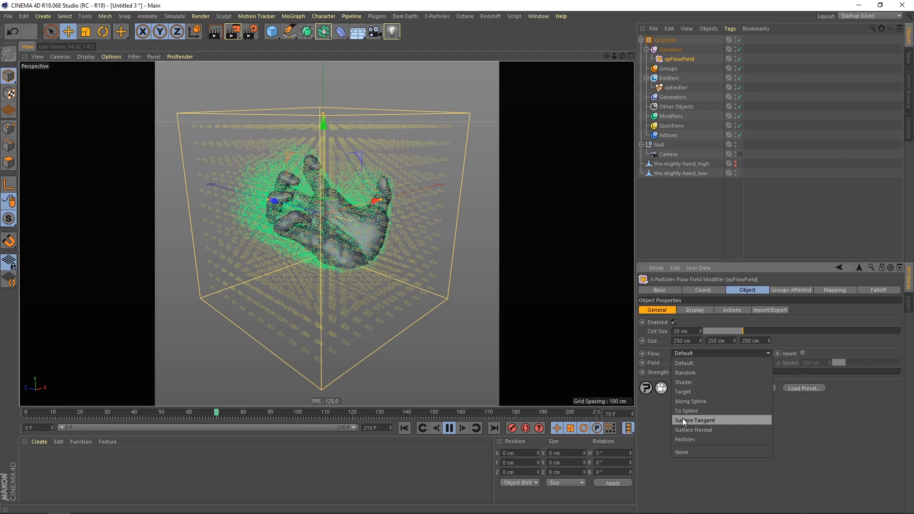
pyautogui.click(696, 420)
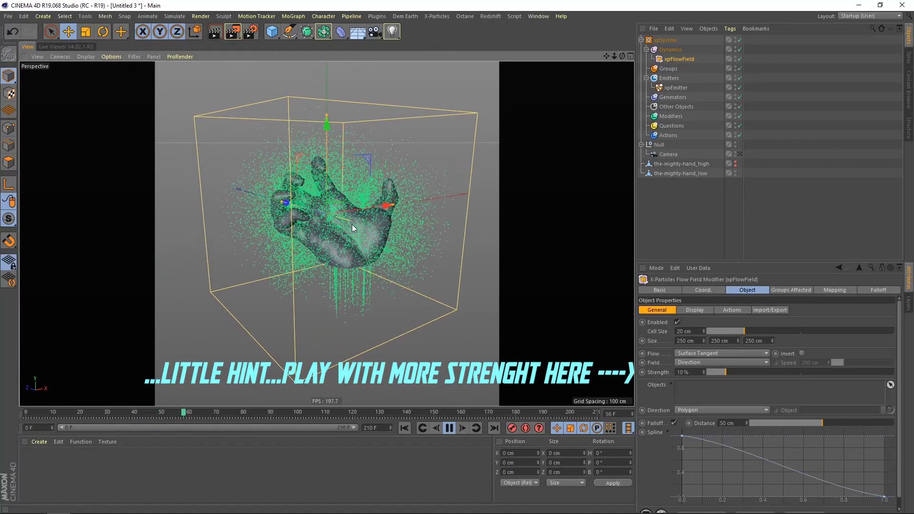
pyautogui.click(695, 353)
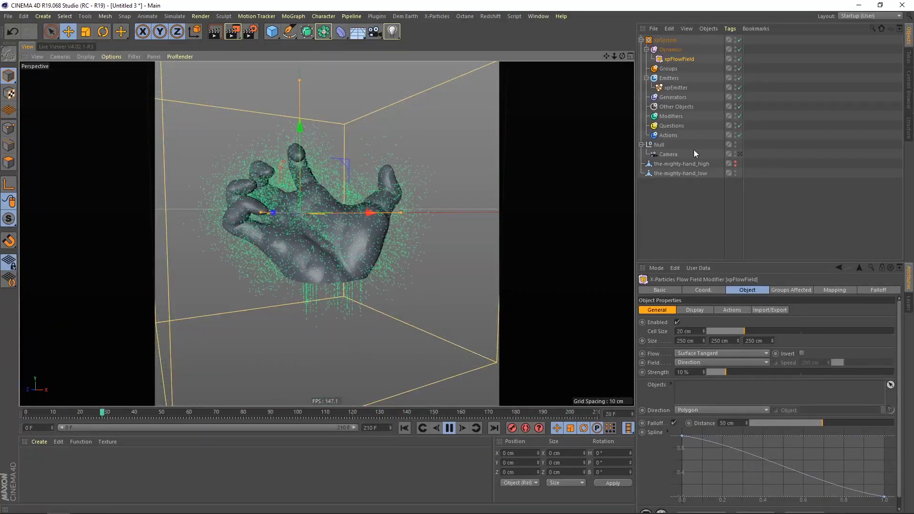
pyautogui.moveTo(678, 173); pyautogui.dragTo(714, 384)
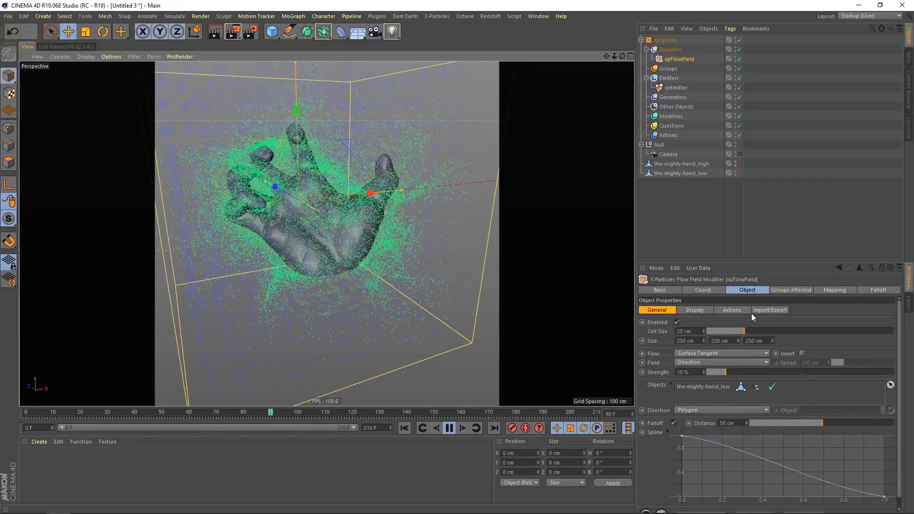
# - Set the xpEmitter's speed to 15 cm and replay the simulation from the first frame
pyautogui.click(676, 87)
pyautogui.doubleClick(688, 417)
pyautogui.write('15')
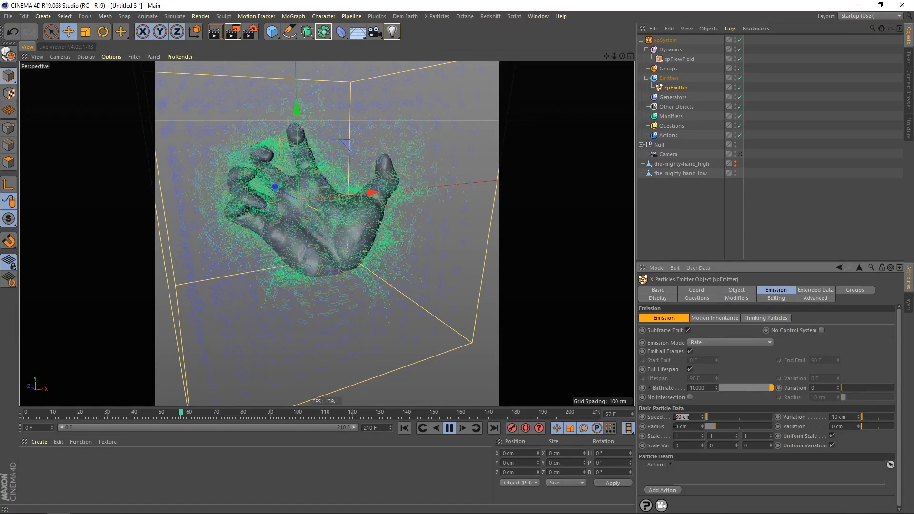
pyautogui.press('Return')
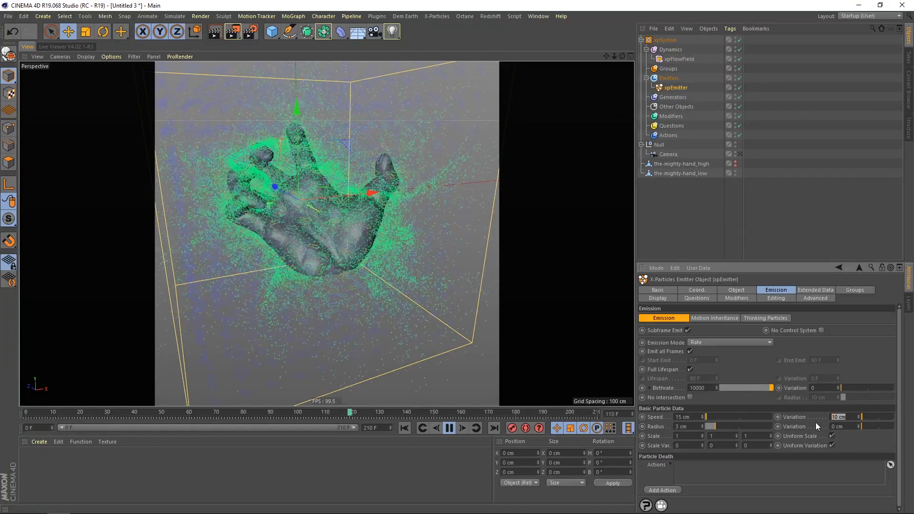
pyautogui.click(406, 428)
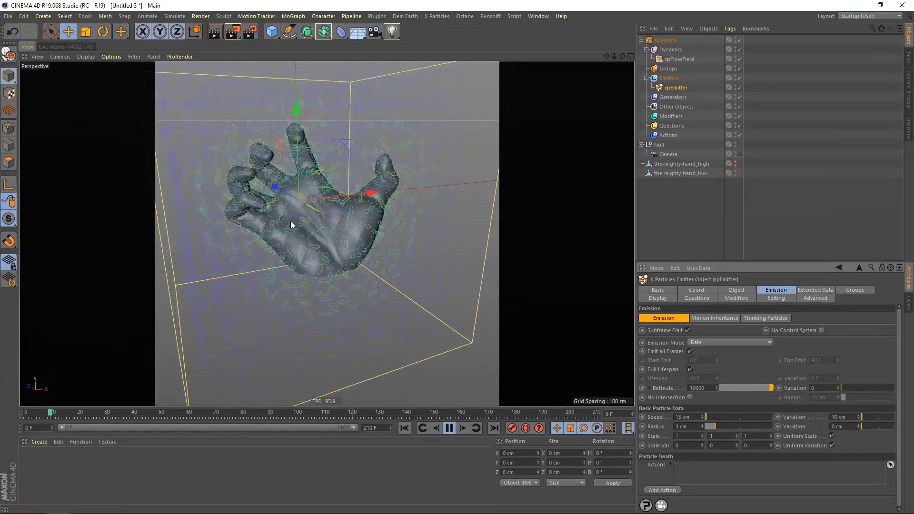
pyautogui.keyDown('alt'); pyautogui.moveTo(327, 205); pyautogui.dragTo(333, 252); pyautogui.keyUp('alt')
# - Set the xpFlowField's cell size to 10 cm
pyautogui.click(736, 289)
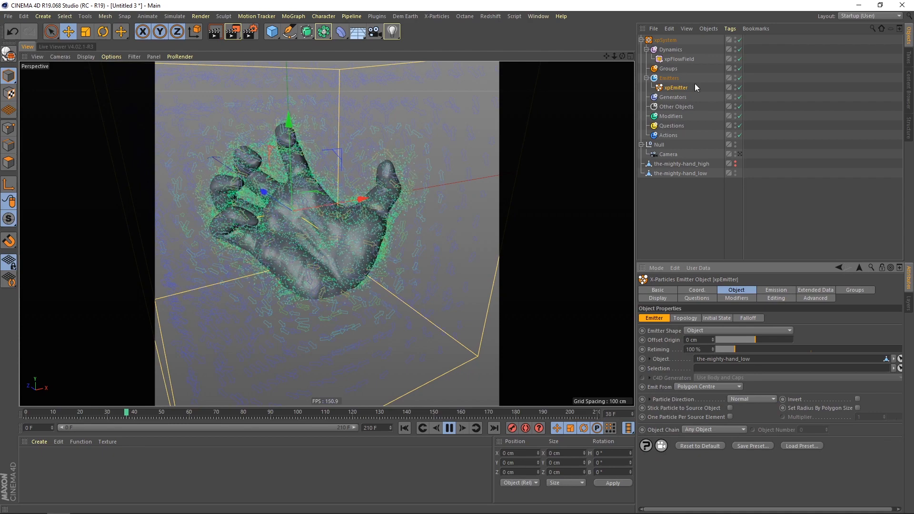
pyautogui.click(679, 59)
pyautogui.moveTo(698, 332); pyautogui.dragTo(674, 334)
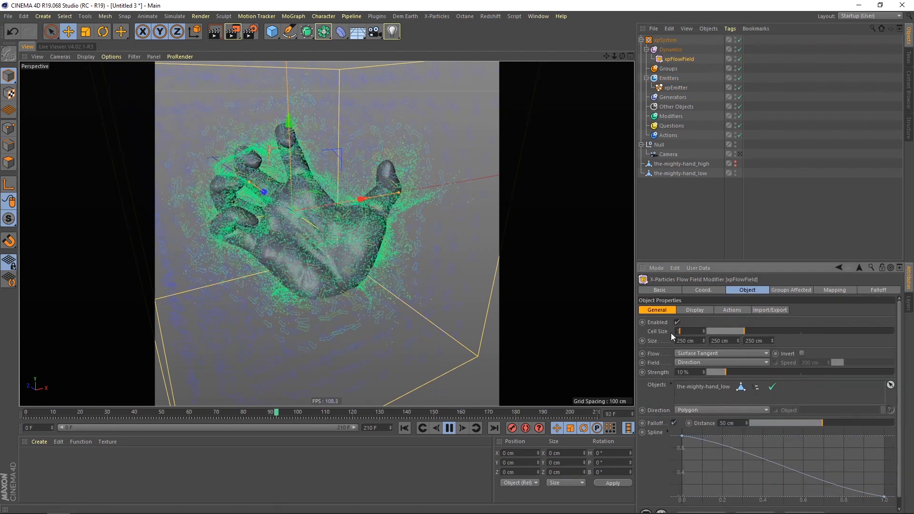
pyautogui.write('10')
pyautogui.press('Return')
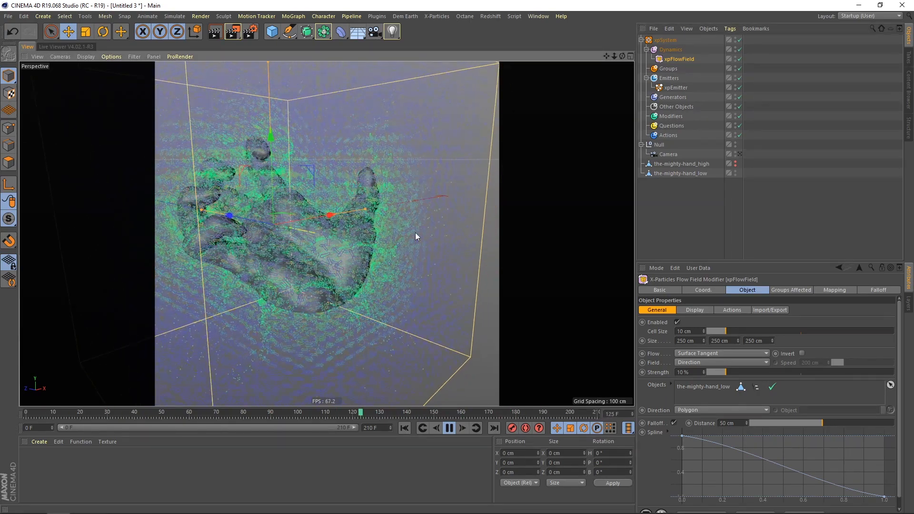
# - Disable the xpFlowField's Falloff, view the particle flow around the hand, and turn off Show Vectors
pyautogui.click(673, 423)
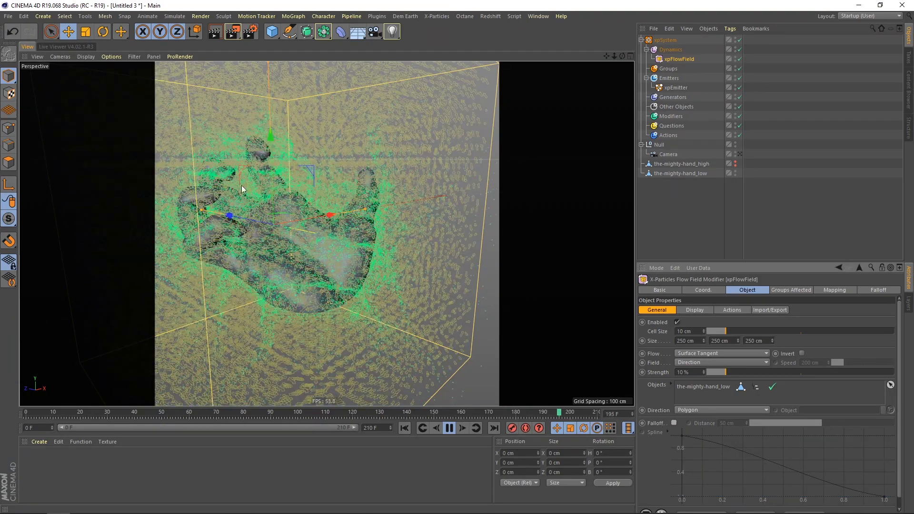
pyautogui.keyDown('alt'); pyautogui.moveTo(284, 235); pyautogui.dragTo(260, 231); pyautogui.keyUp('alt')
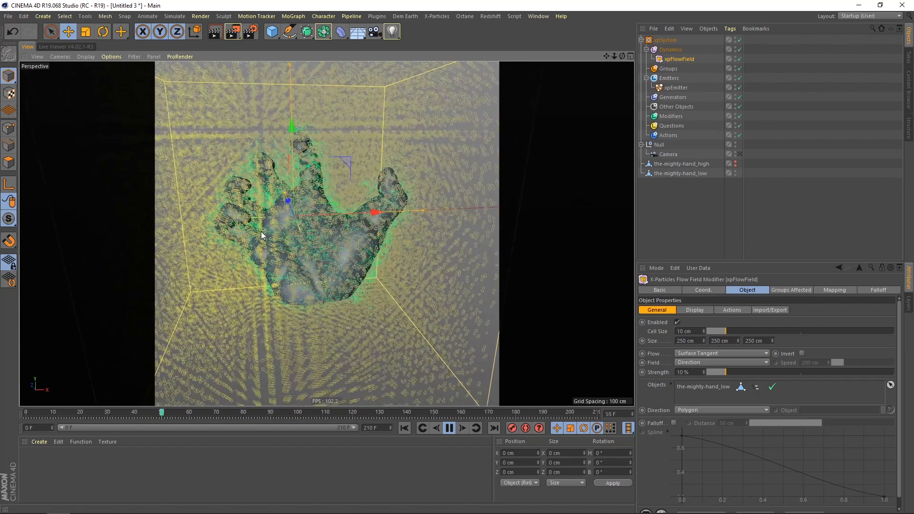
pyautogui.keyDown('alt'); pyautogui.moveTo(320, 230); pyautogui.dragTo(287, 228, button='right'); pyautogui.keyUp('alt')
pyautogui.moveTo(286, 227)
pyautogui.keyDown('alt'); pyautogui.mouseDown()
pyautogui.moveTo(310, 225)
pyautogui.moveTo(301, 228)
pyautogui.mouseUp(); pyautogui.keyUp('alt')
pyautogui.keyDown('alt'); pyautogui.moveTo(300, 228); pyautogui.dragTo(333, 232, button='right'); pyautogui.keyUp('alt')
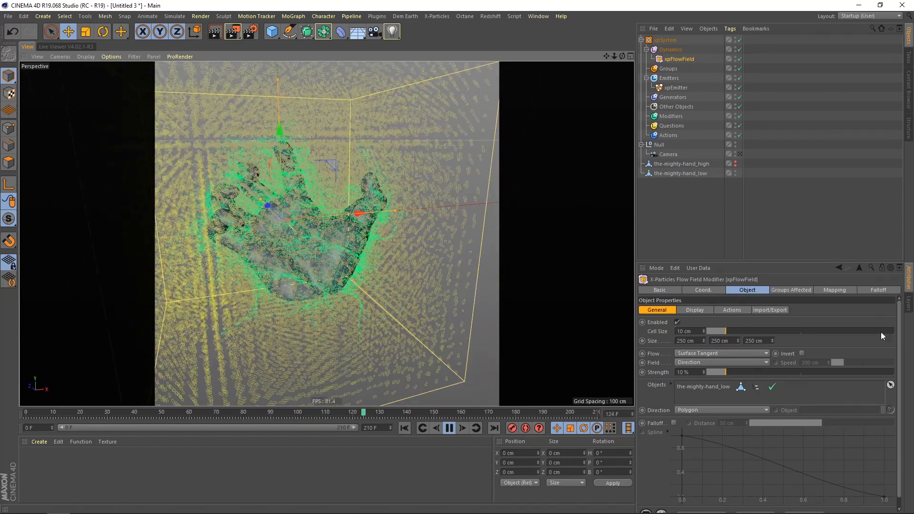
pyautogui.click(694, 310)
pyautogui.click(686, 323)
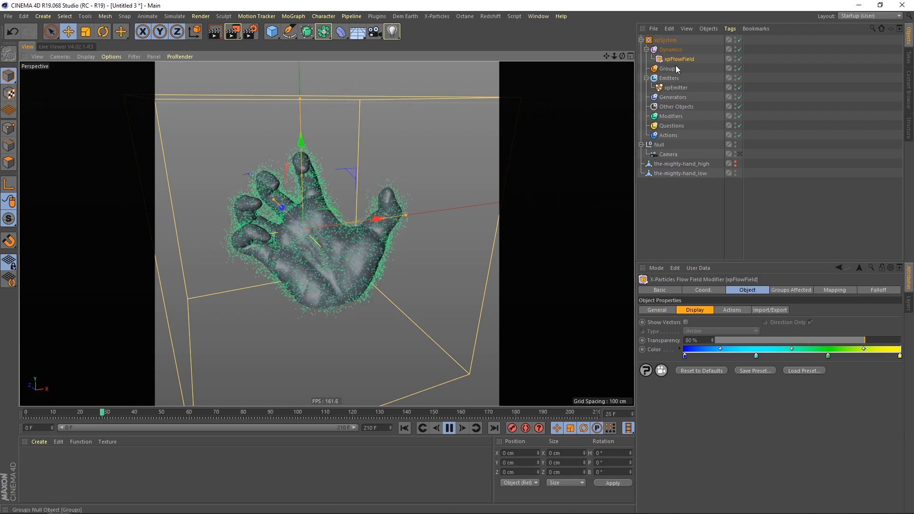
# - Turn off the xpEmitter's Full Lifespan and set its lifespan to 60 frames with a 20-frame variation
pyautogui.click(676, 88)
pyautogui.click(769, 291)
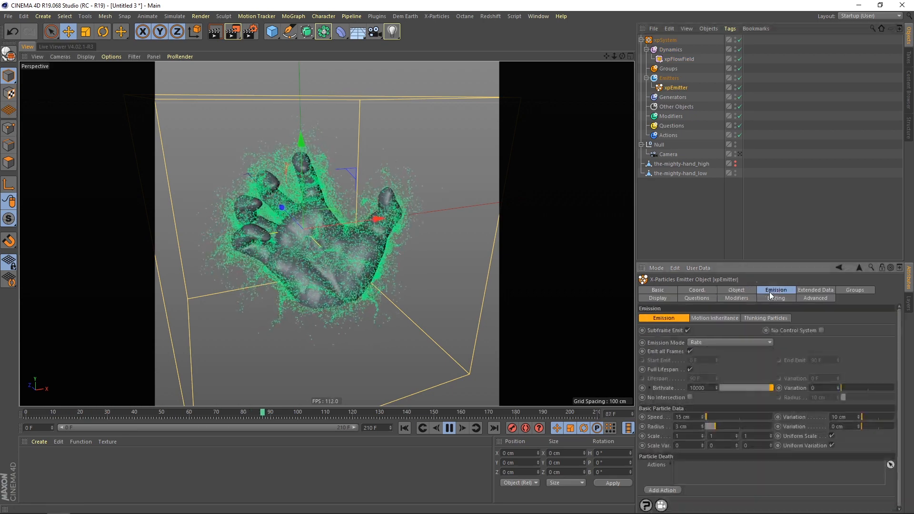
pyautogui.click(690, 369)
pyautogui.doubleClick(700, 379)
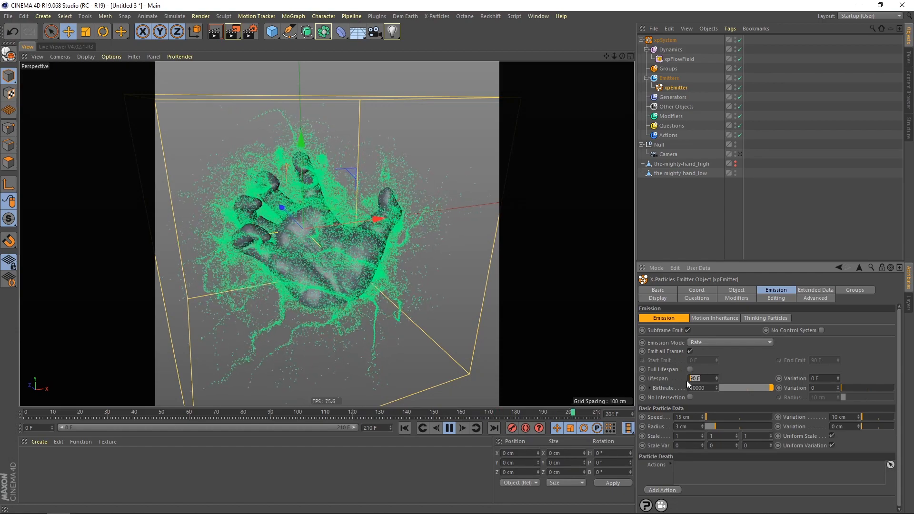
pyautogui.write('60')
pyautogui.doubleClick(815, 378)
pyautogui.write('20')
pyautogui.press('Return')
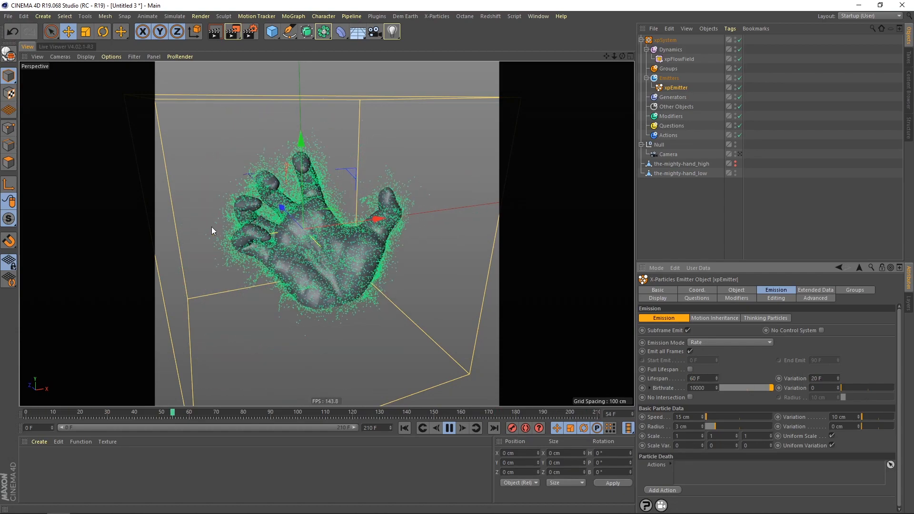
# - Set the xpEmitter's birthrate to 20000 and replay the simulation from the first frame
pyautogui.keyDown('alt'); pyautogui.moveTo(289, 252); pyautogui.dragTo(294, 252, button='right'); pyautogui.keyUp('alt')
pyautogui.keyDown('alt'); pyautogui.moveTo(334, 271); pyautogui.dragTo(327, 271, button='middle'); pyautogui.keyUp('alt')
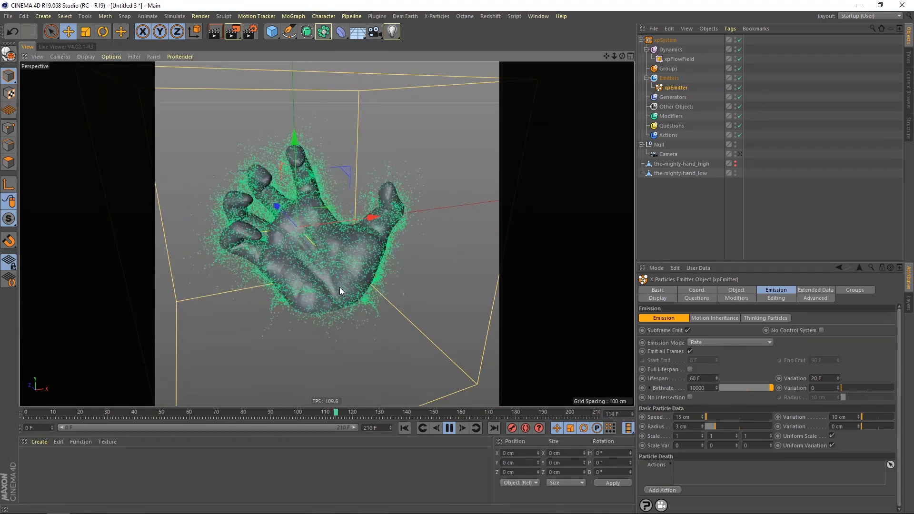
pyautogui.keyDown('alt'); pyautogui.moveTo(336, 277); pyautogui.dragTo(336, 261); pyautogui.keyUp('alt')
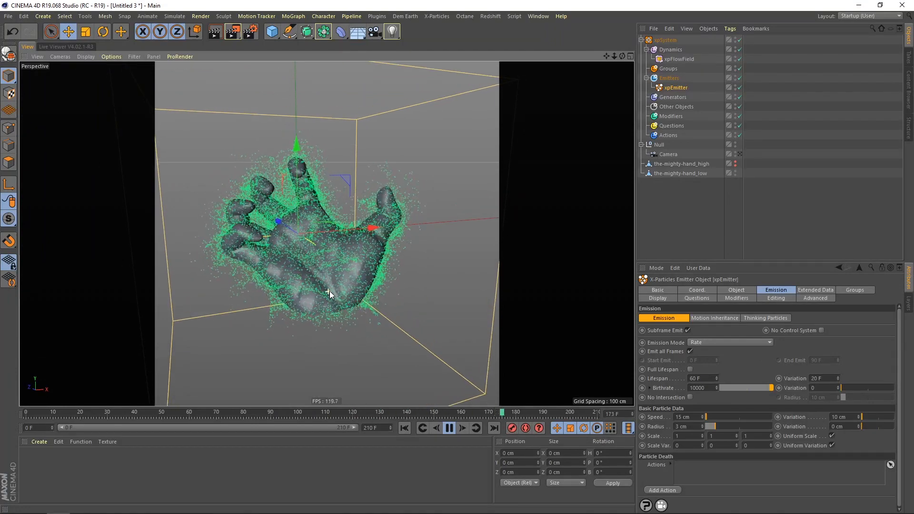
pyautogui.keyDown('alt'); pyautogui.moveTo(329, 291); pyautogui.dragTo(339, 290, button='right'); pyautogui.keyUp('alt')
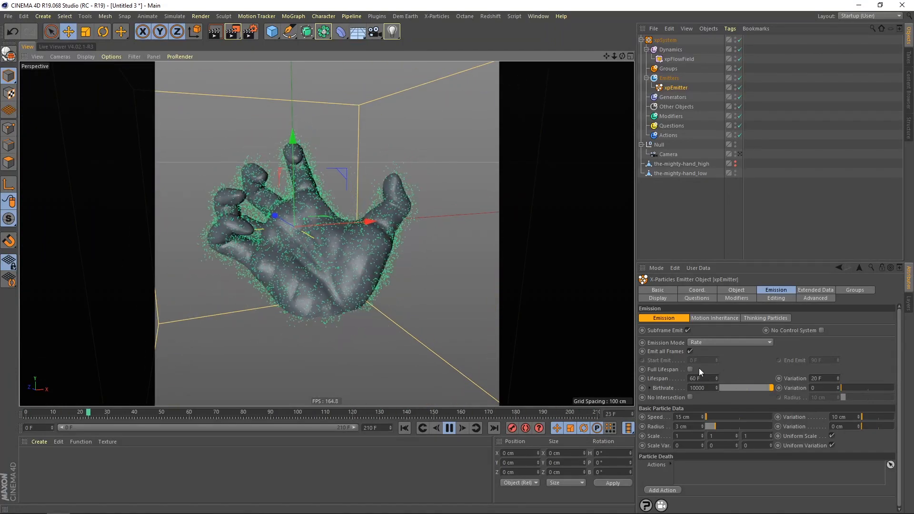
pyautogui.click(760, 297)
pyautogui.click(769, 290)
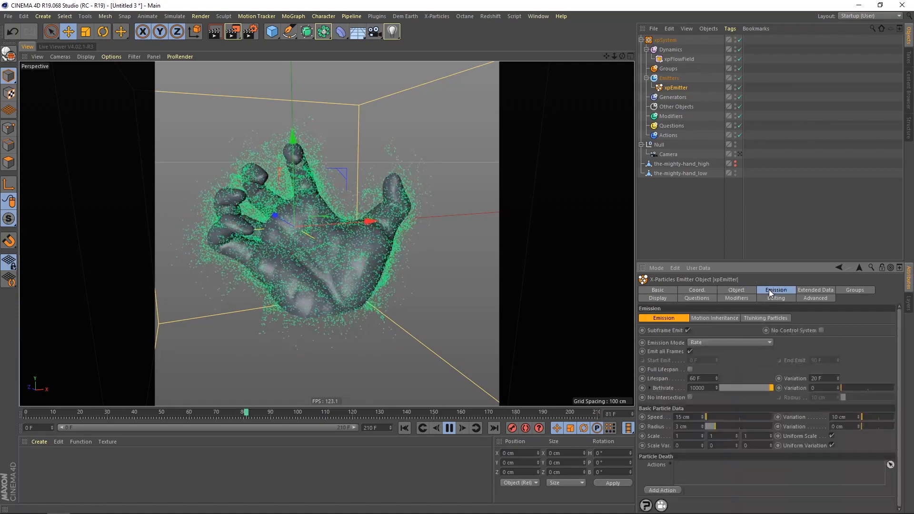
pyautogui.doubleClick(699, 386)
pyautogui.write('20000')
pyautogui.press('Return')
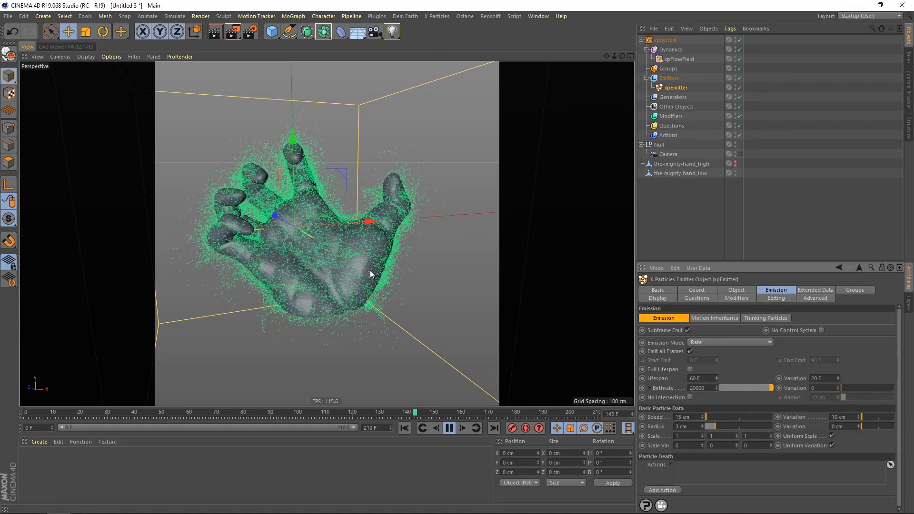
pyautogui.click(405, 428)
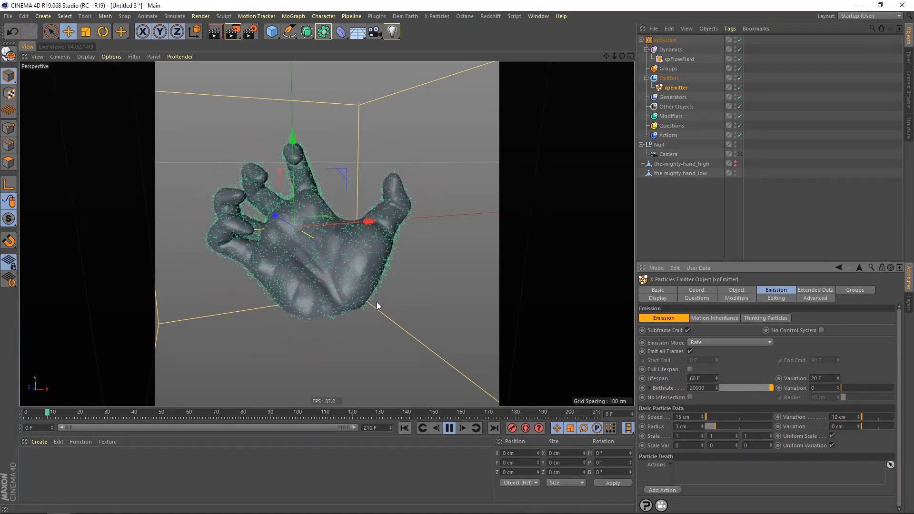
pyautogui.moveTo(323, 256)
pyautogui.keyDown('alt'); pyautogui.mouseDown()
pyautogui.moveTo(310, 255)
pyautogui.moveTo(348, 262)
pyautogui.moveTo(319, 265)
pyautogui.moveTo(326, 266)
pyautogui.moveTo(240, 230)
pyautogui.moveTo(317, 253)
pyautogui.mouseUp(); pyautogui.keyUp('alt')
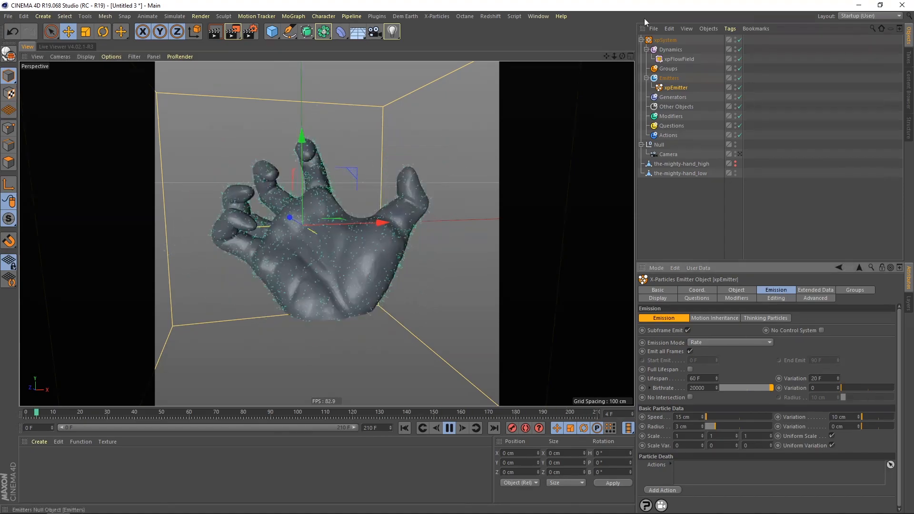
# - Stop and rewind the simulation, set the xpFlowField's cell size to 5 cm, and play it again
pyautogui.click(672, 55)
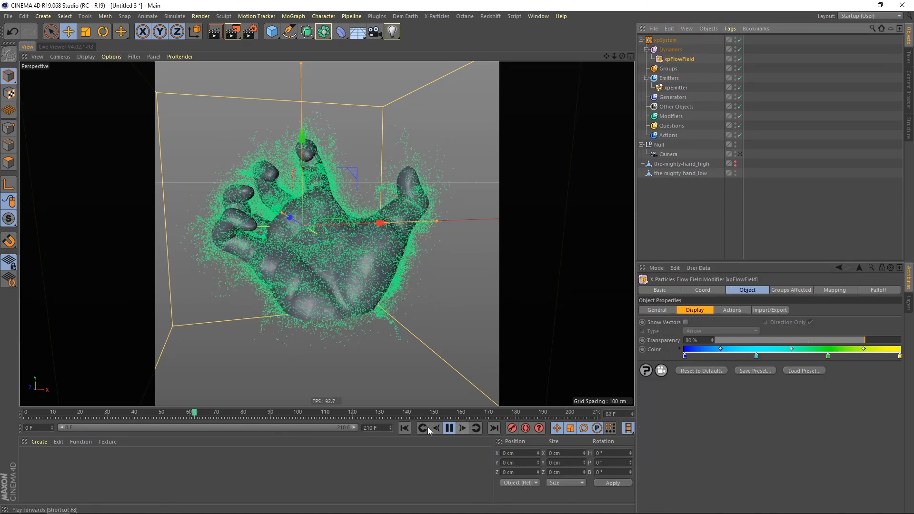
pyautogui.click(451, 428)
pyautogui.click(404, 427)
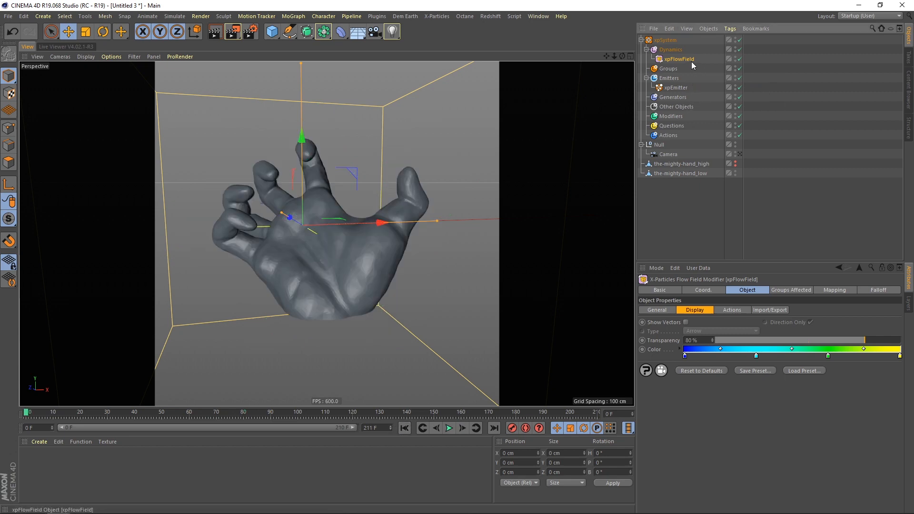
pyautogui.click(657, 310)
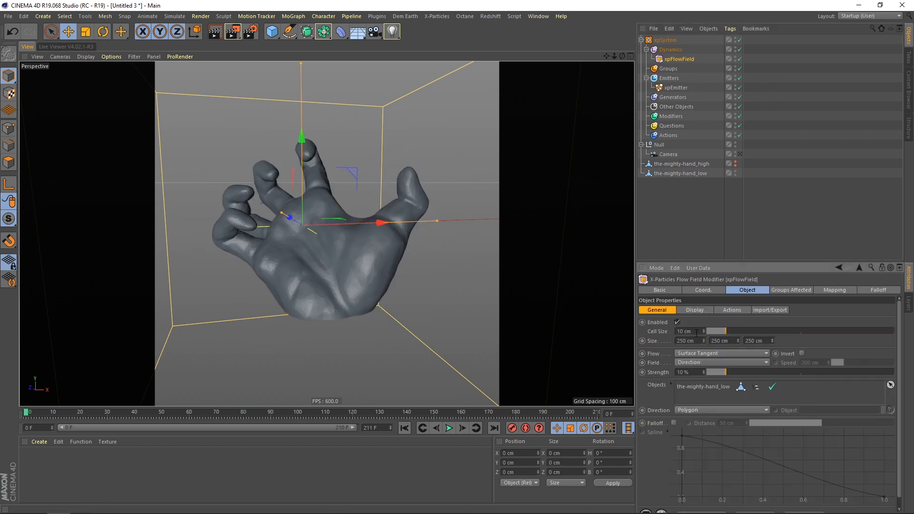
pyautogui.moveTo(693, 331); pyautogui.dragTo(677, 331)
pyautogui.write('5')
pyautogui.press('Return')
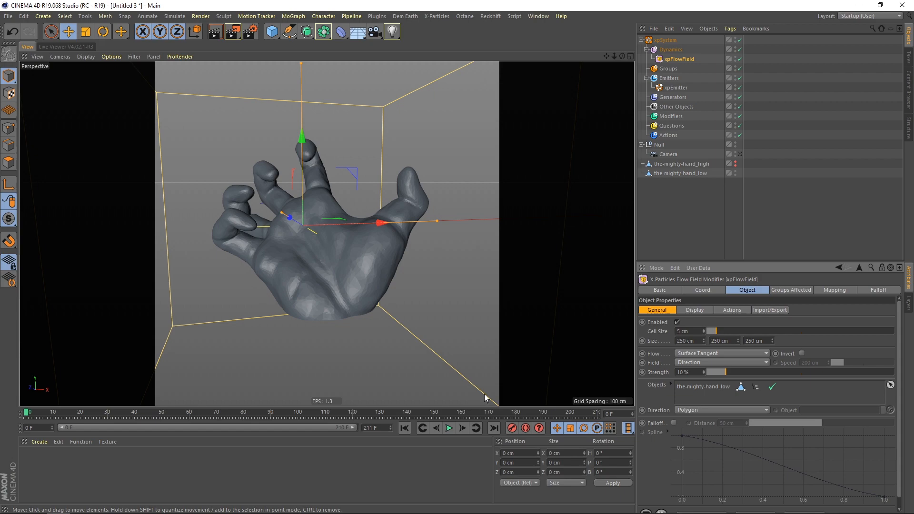
pyautogui.press('F8')
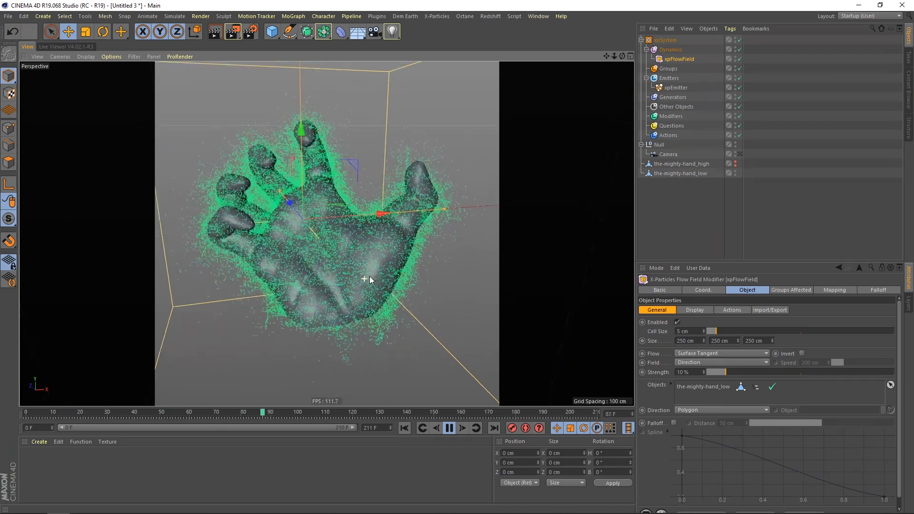
# - Set the xpEmitter's birthrate to 100000 and replay from the first frame, viewing the particles around the hand
pyautogui.click(677, 87)
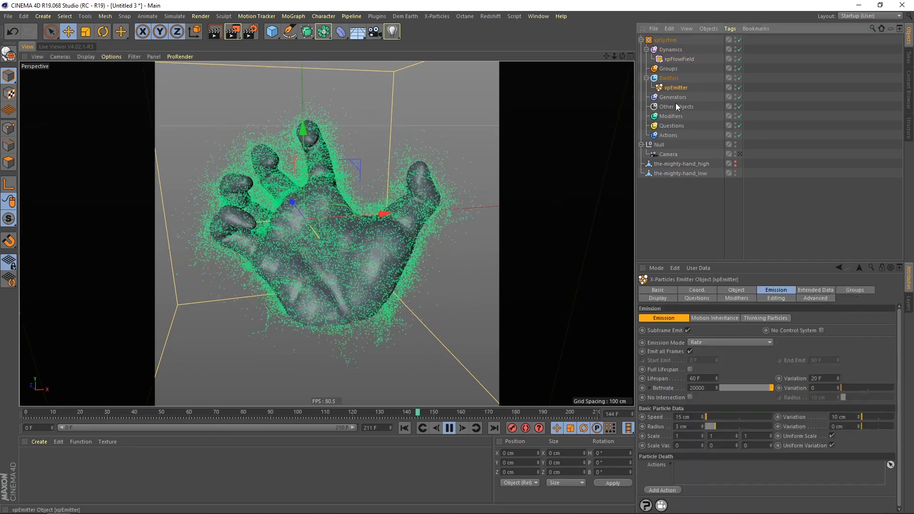
pyautogui.doubleClick(694, 387)
pyautogui.write('100000')
pyautogui.press('Return')
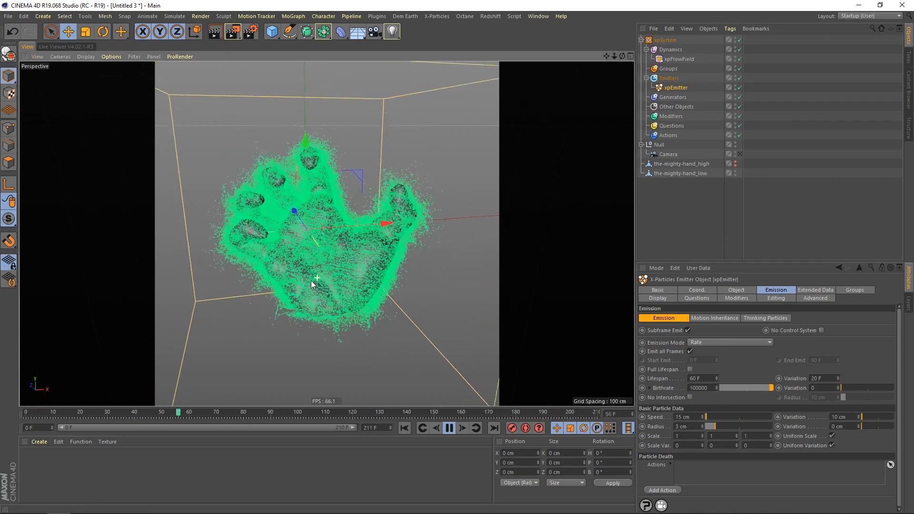
pyautogui.click(404, 428)
pyautogui.keyDown('alt'); pyautogui.moveTo(338, 285); pyautogui.dragTo(370, 319); pyautogui.keyUp('alt')
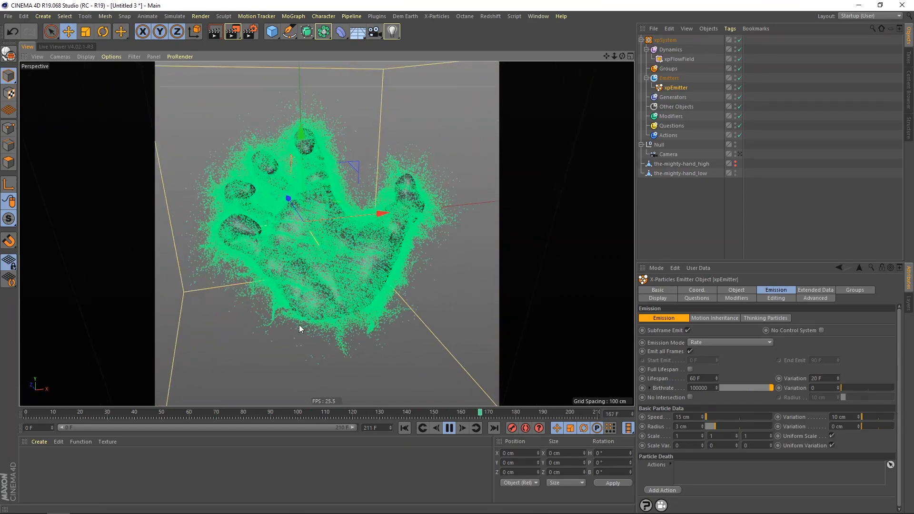
pyautogui.moveTo(349, 263)
pyautogui.keyDown('alt'); pyautogui.mouseDown()
pyautogui.moveTo(285, 242)
pyautogui.moveTo(358, 266)
pyautogui.mouseUp(); pyautogui.keyUp('alt')
pyautogui.keyDown('alt'); pyautogui.moveTo(308, 252); pyautogui.dragTo(338, 263, button='right'); pyautogui.keyUp('alt')
pyautogui.keyDown('alt'); pyautogui.moveTo(338, 263); pyautogui.dragTo(362, 246); pyautogui.keyUp('alt')
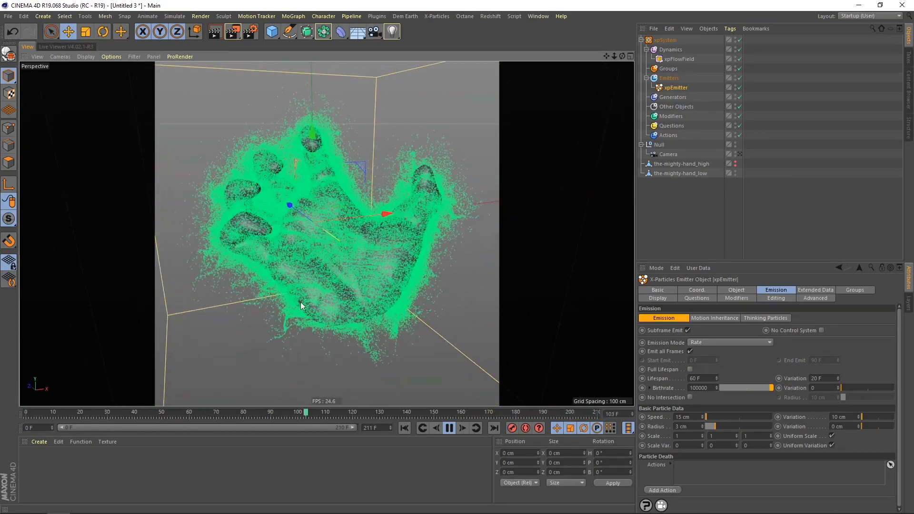
# - Pause the simulation and create a new material
pyautogui.click(449, 427)
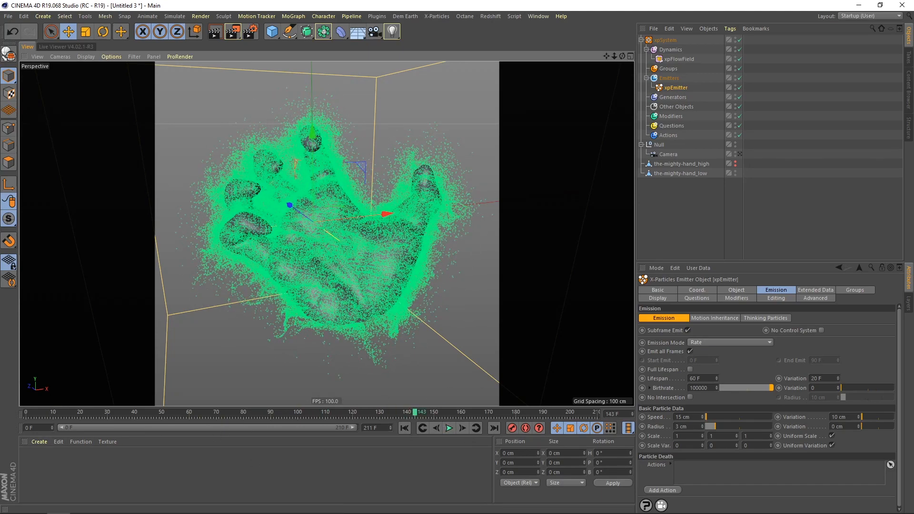
pyautogui.click(296, 326)
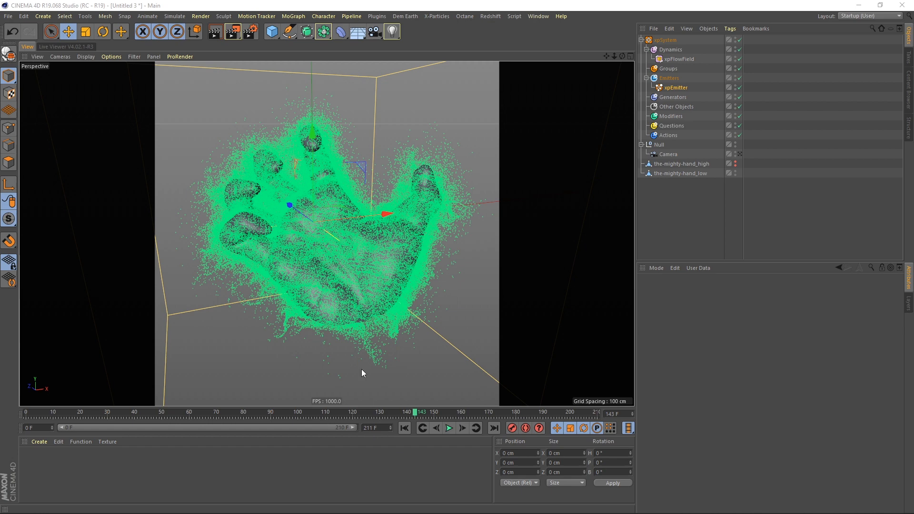
pyautogui.doubleClick(157, 472)
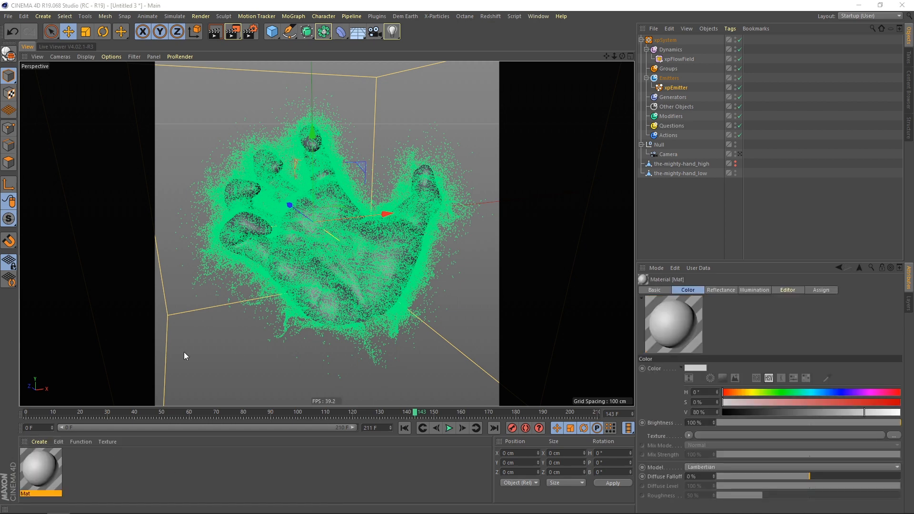
# - Set the xpEmitter to emit from Polygon Area, replay the simulation from the first frame, and pause it
pyautogui.click(688, 88)
pyautogui.click(736, 290)
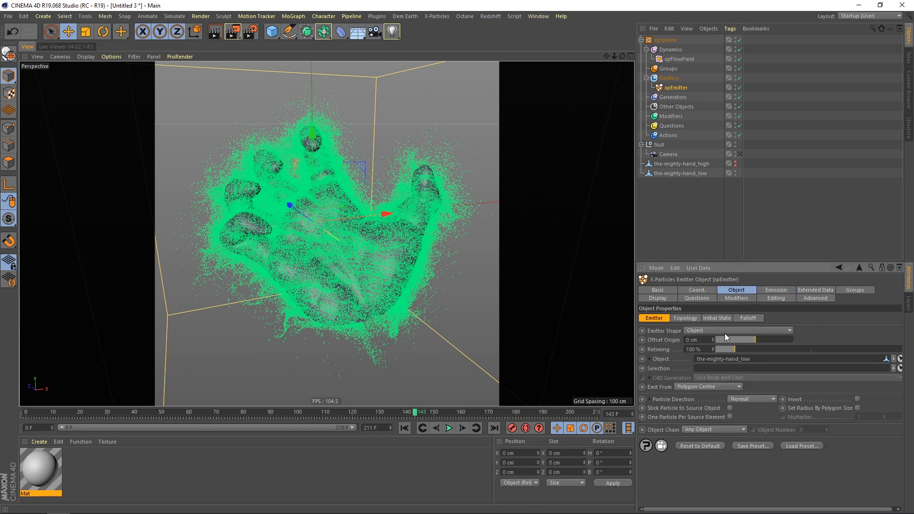
pyautogui.click(705, 386)
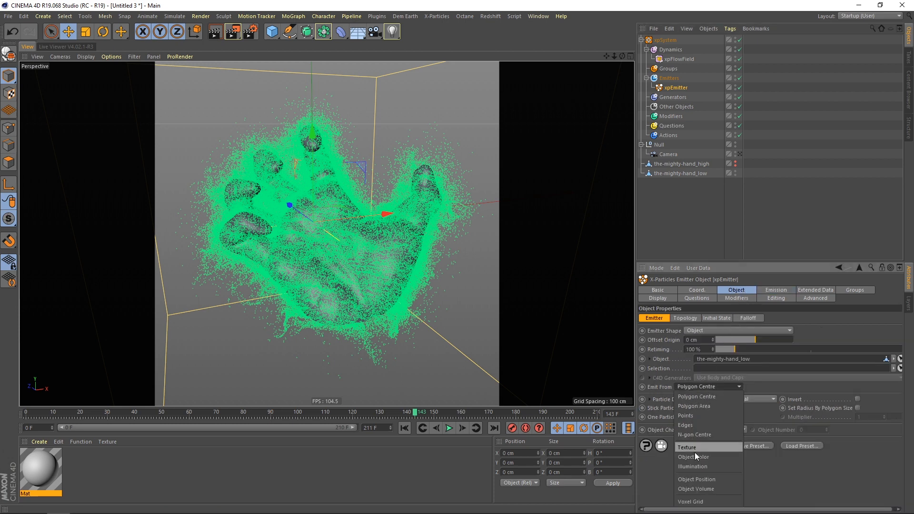
pyautogui.click(709, 404)
pyautogui.click(404, 427)
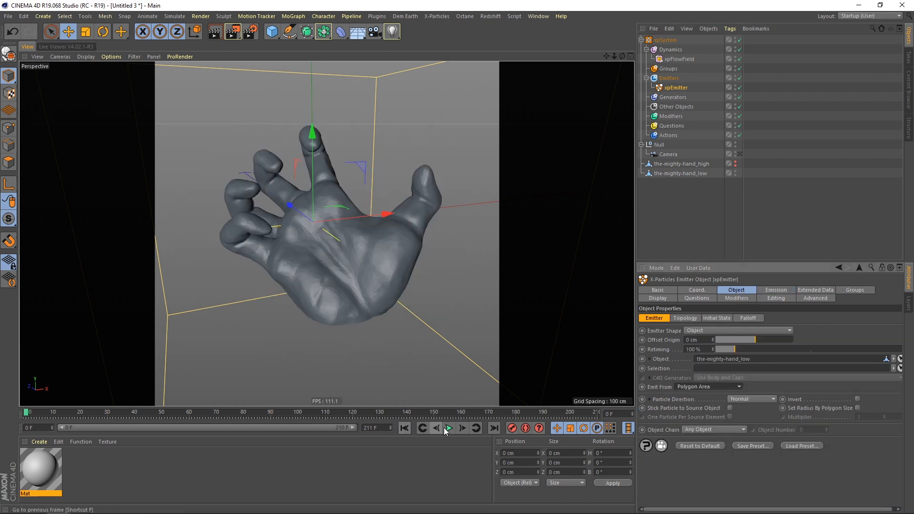
pyautogui.click(449, 428)
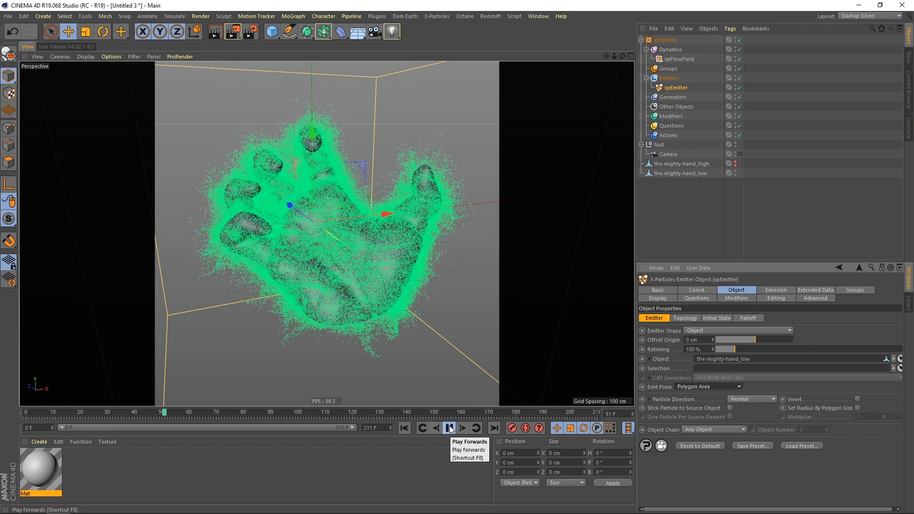
pyautogui.click(450, 428)
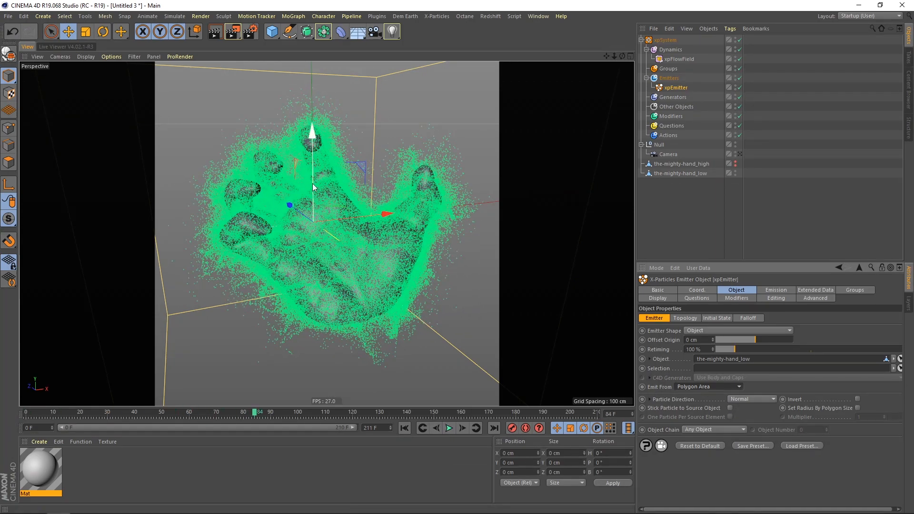
# - Open the Mat material for editing, enable its Luminance channel, and disable Color and Reflectance
pyautogui.click(718, 386)
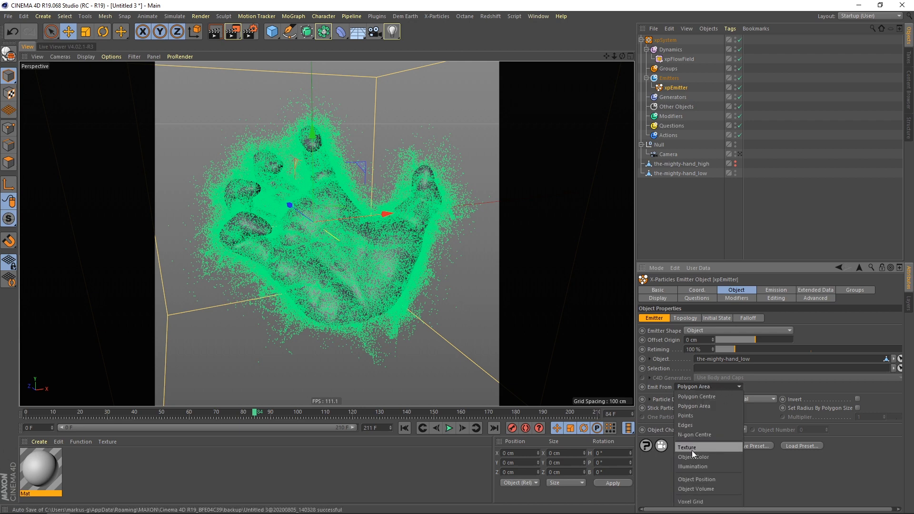
pyautogui.doubleClick(40, 469)
pyautogui.moveTo(372, 82); pyautogui.dragTo(367, 76)
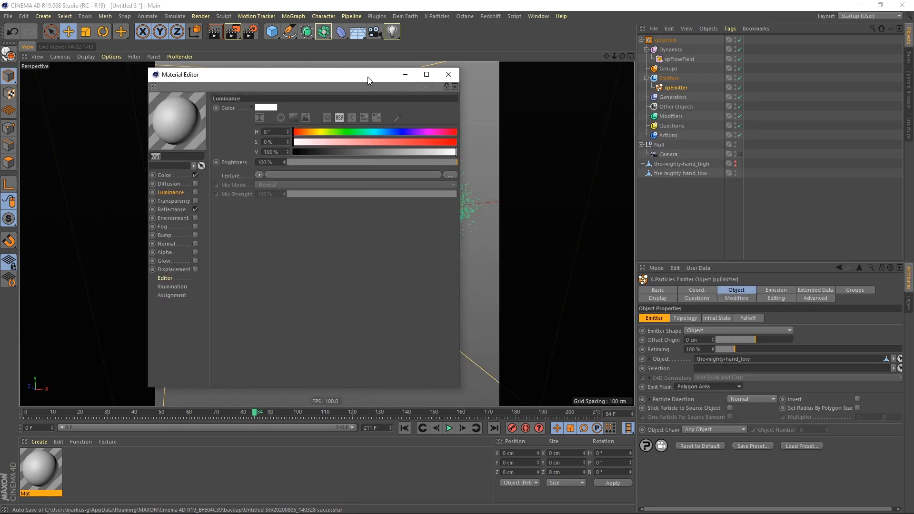
pyautogui.click(195, 192)
pyautogui.click(195, 175)
pyautogui.click(195, 209)
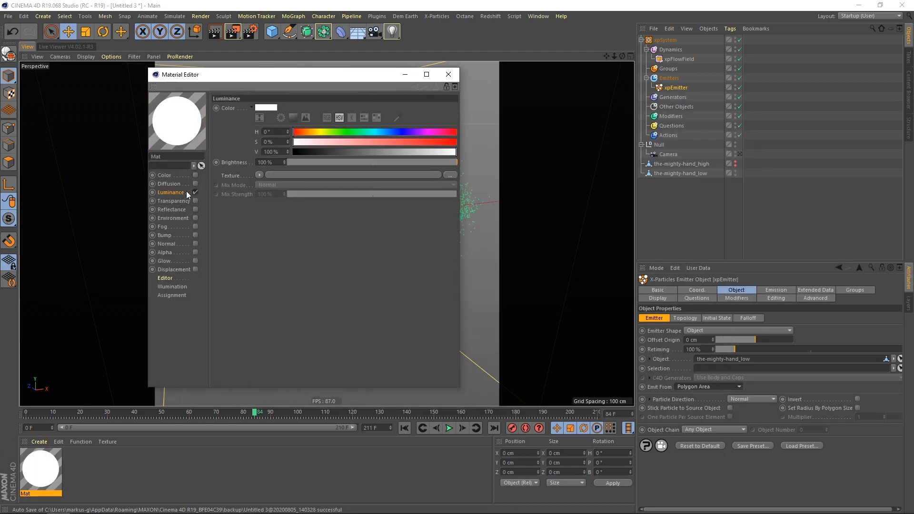
# - Load a Noise shader as the material's luminance texture and raise the noise contrast to 100%
pyautogui.click(259, 175)
pyautogui.click(261, 286)
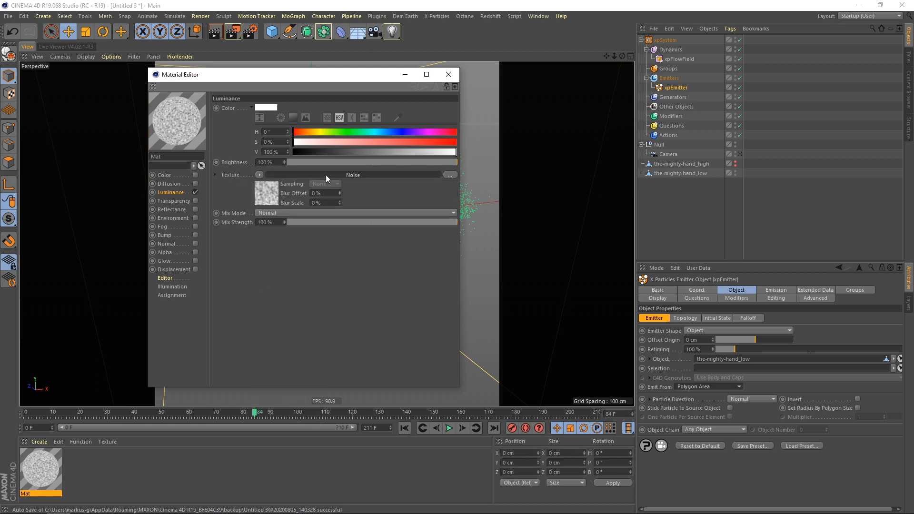
pyautogui.click(326, 175)
pyautogui.moveTo(380, 358); pyautogui.dragTo(455, 361)
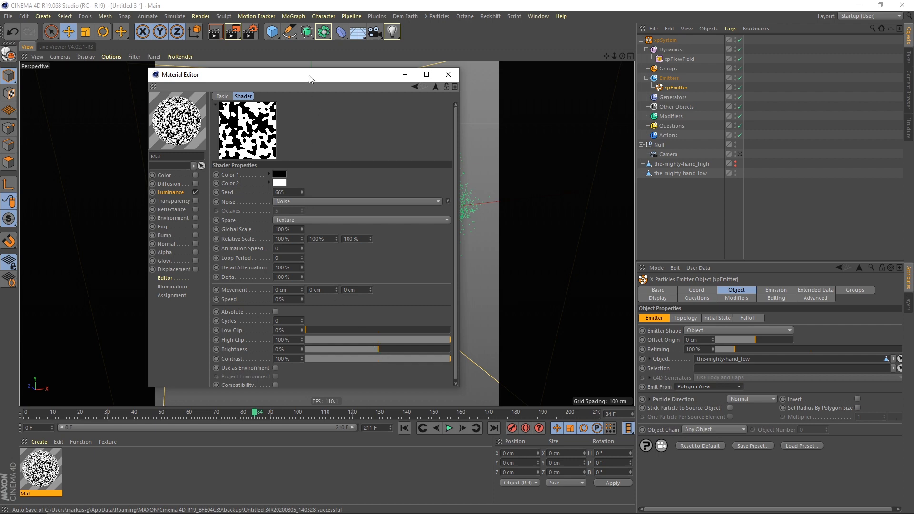
# - Rewind to the first frame and apply the Mat noise material to the-mighty-hand_low
pyautogui.moveTo(309, 75); pyautogui.dragTo(658, 190)
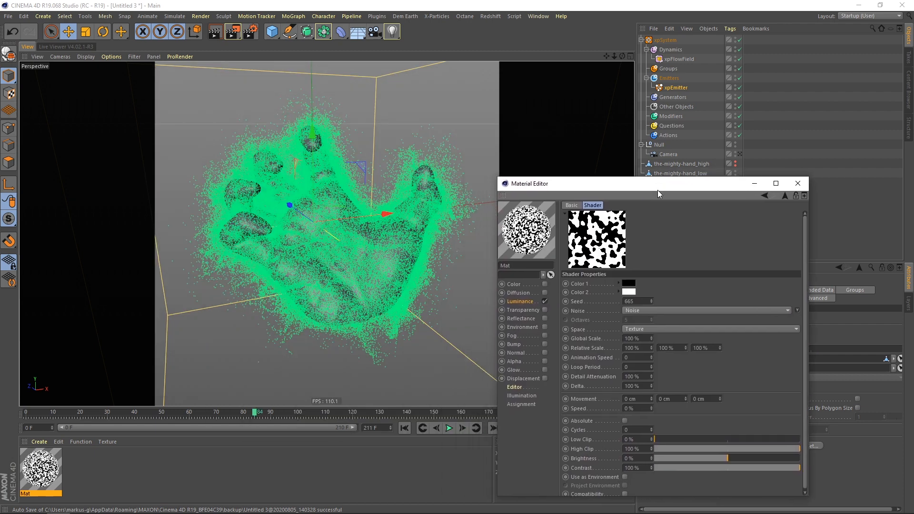
pyautogui.click(403, 428)
pyautogui.moveTo(301, 288); pyautogui.dragTo(304, 288)
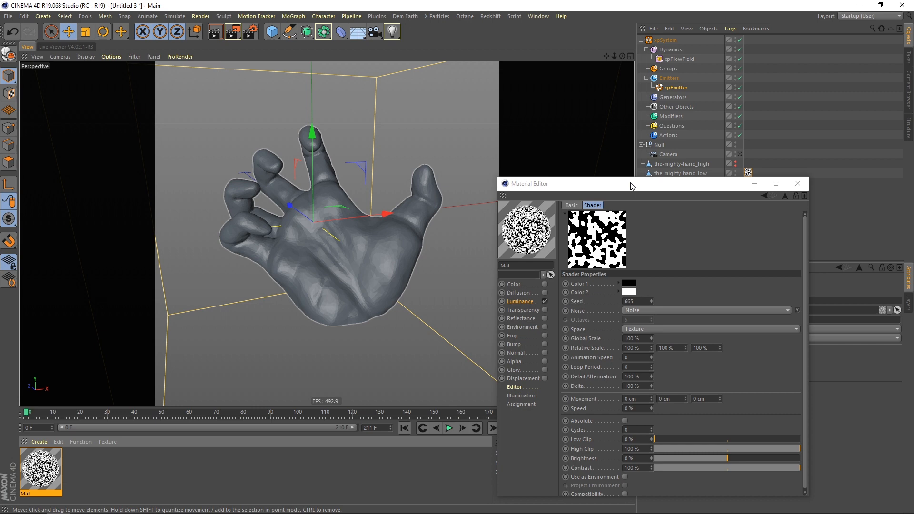
pyautogui.moveTo(630, 183); pyautogui.dragTo(415, 247)
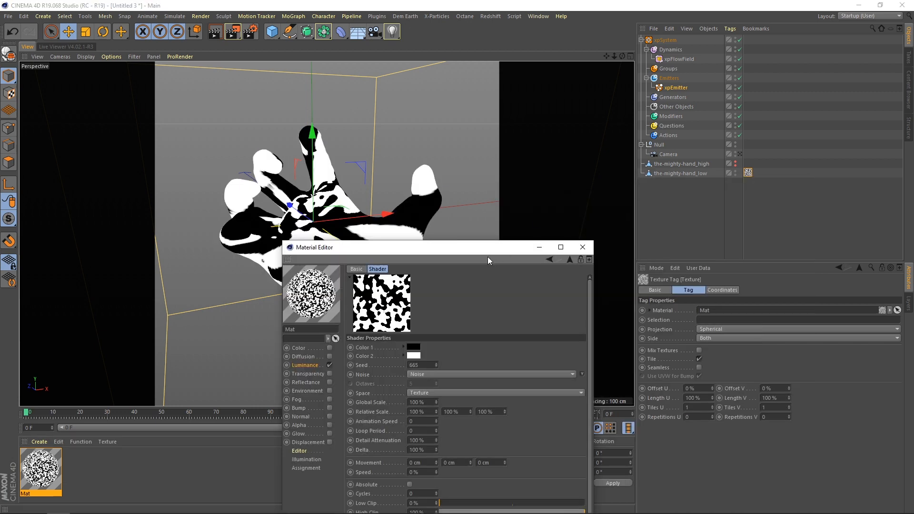
# - Generate UVW coordinates for the-mighty-hand_low from its Mat texture tag
pyautogui.moveTo(471, 253); pyautogui.dragTo(510, 73)
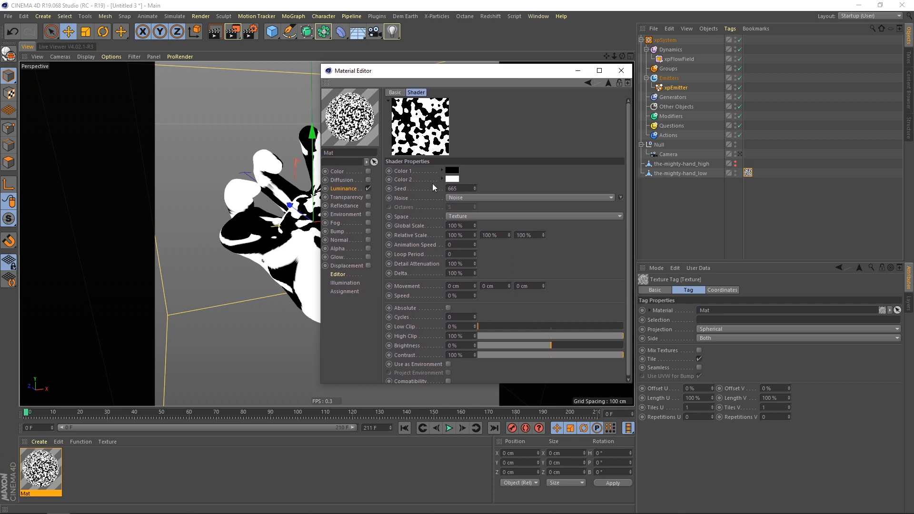
pyautogui.moveTo(403, 73); pyautogui.dragTo(435, 230)
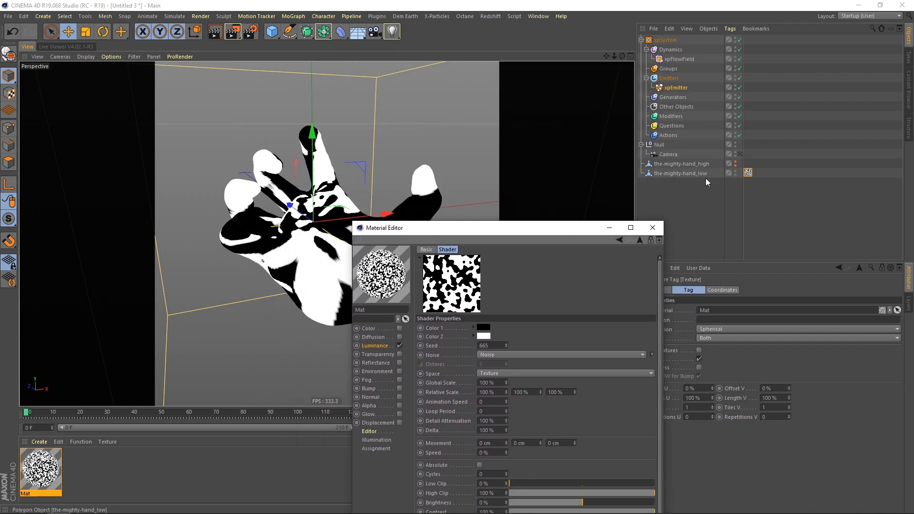
pyautogui.click(691, 173)
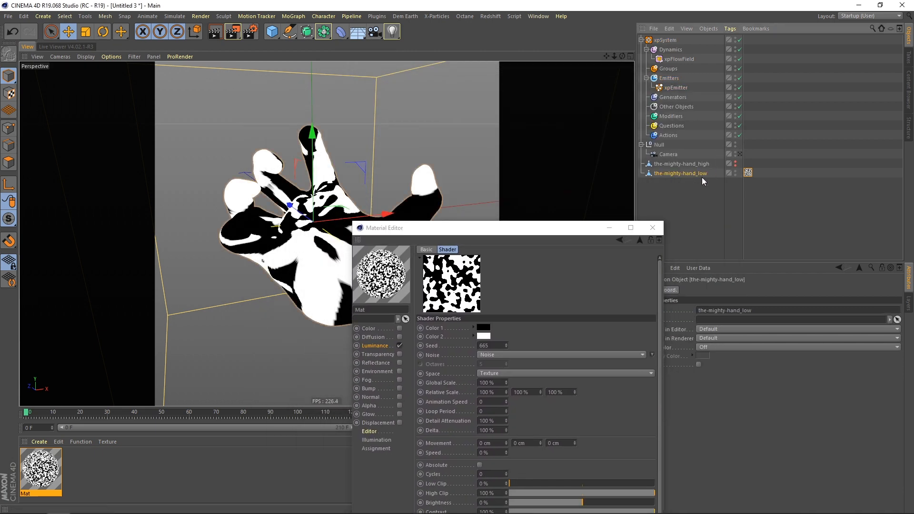
pyautogui.click(748, 173)
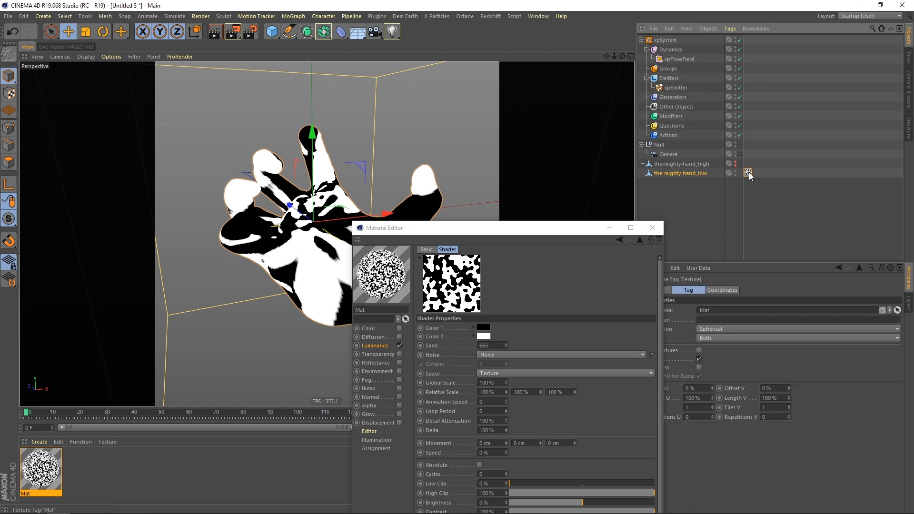
pyautogui.rightClick(702, 172)
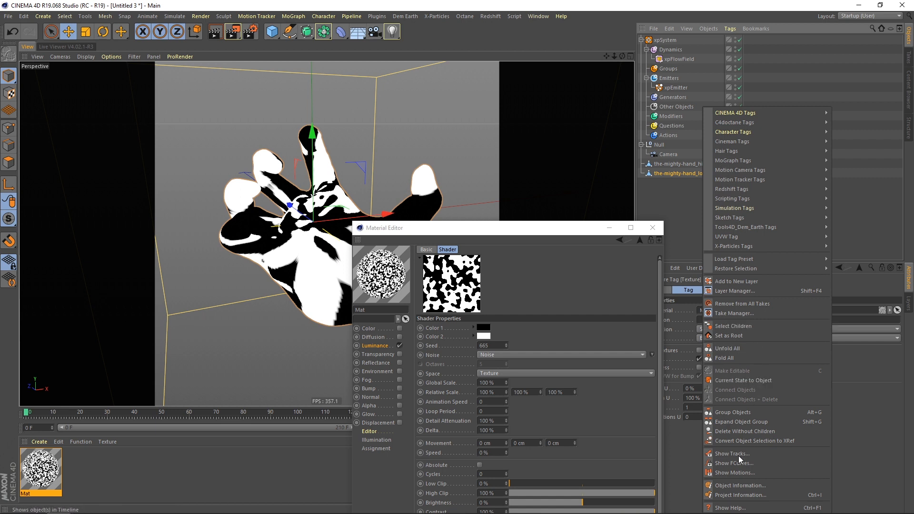
pyautogui.click(847, 379)
pyautogui.rightClick(747, 173)
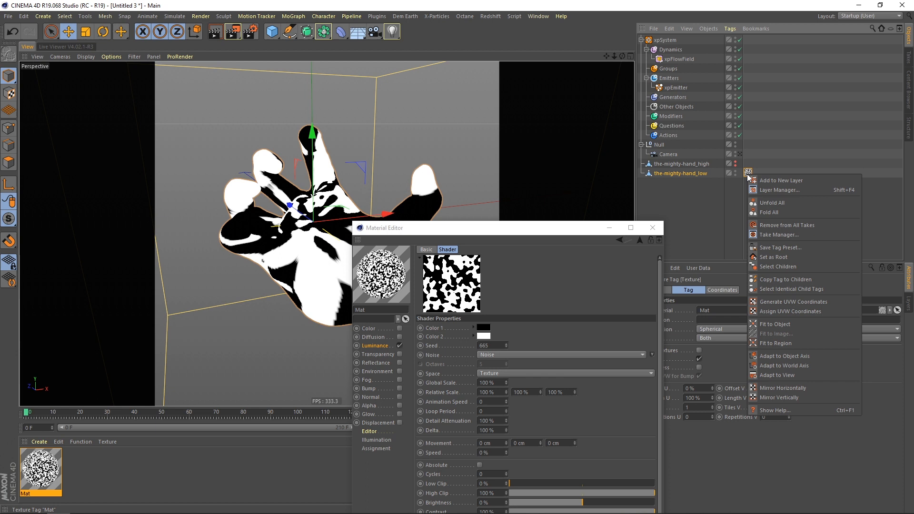
pyautogui.click(789, 303)
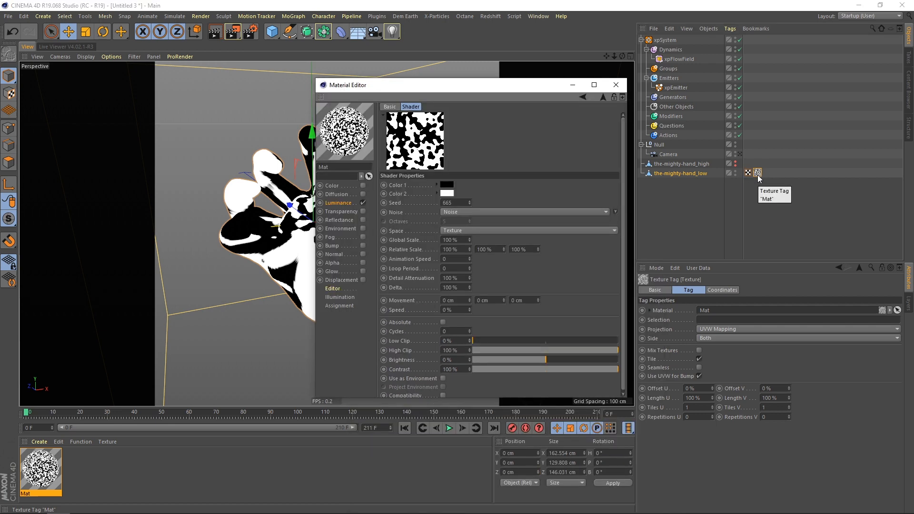
# - Test-render the active view to check how the noise maps onto the hand
pyautogui.moveTo(414, 88); pyautogui.dragTo(567, 93)
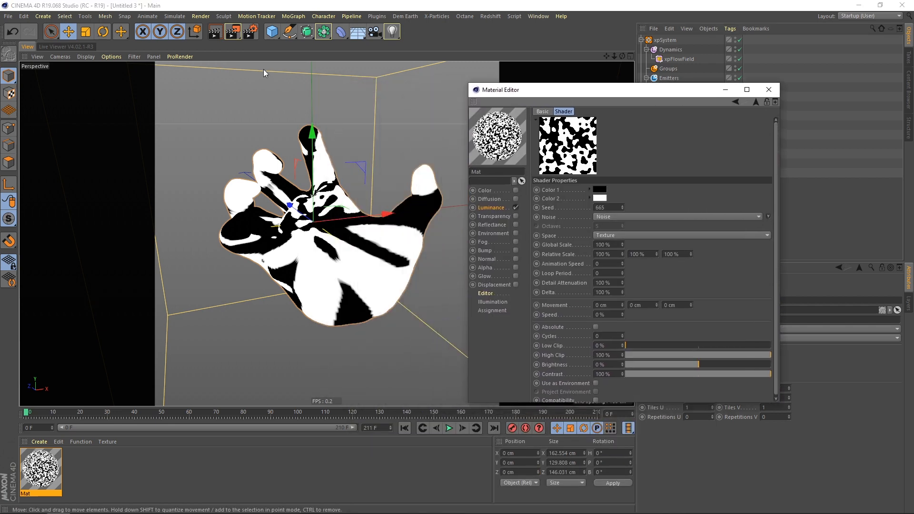
pyautogui.click(215, 32)
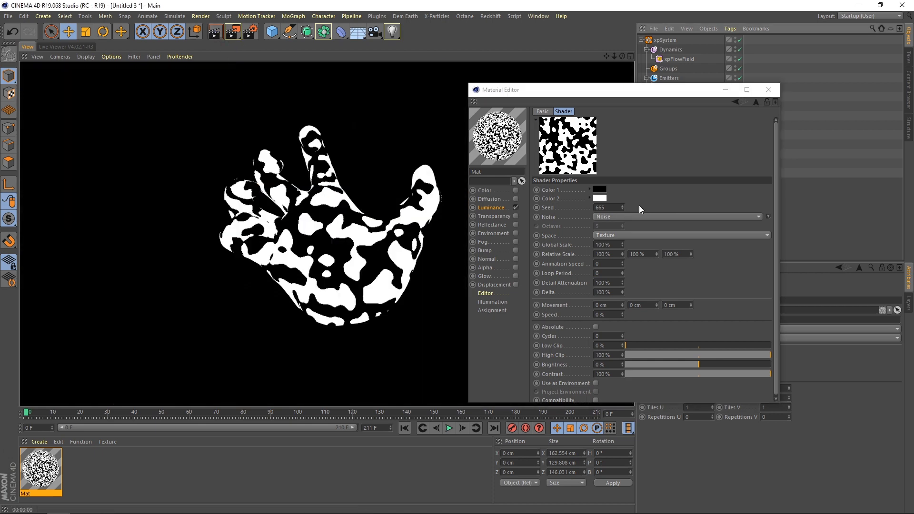
pyautogui.click(302, 233)
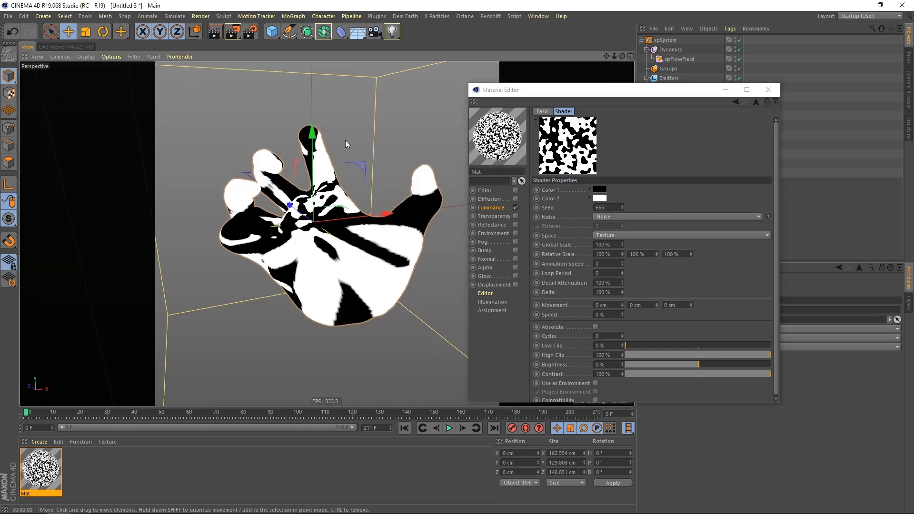
pyautogui.click(215, 32)
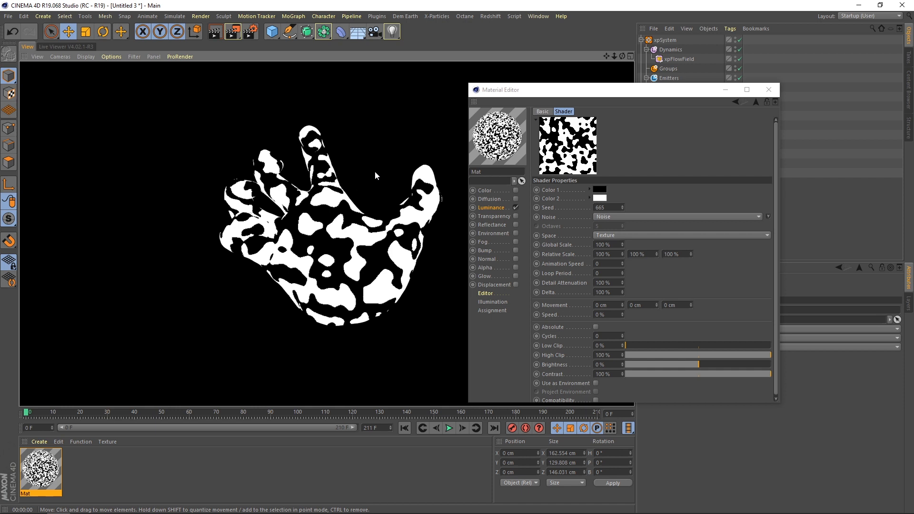
pyautogui.click(375, 170)
# - Set the noise shader's Space to UV (2D) and its Global Scale to 50%, checking both with test renders
pyautogui.click(613, 236)
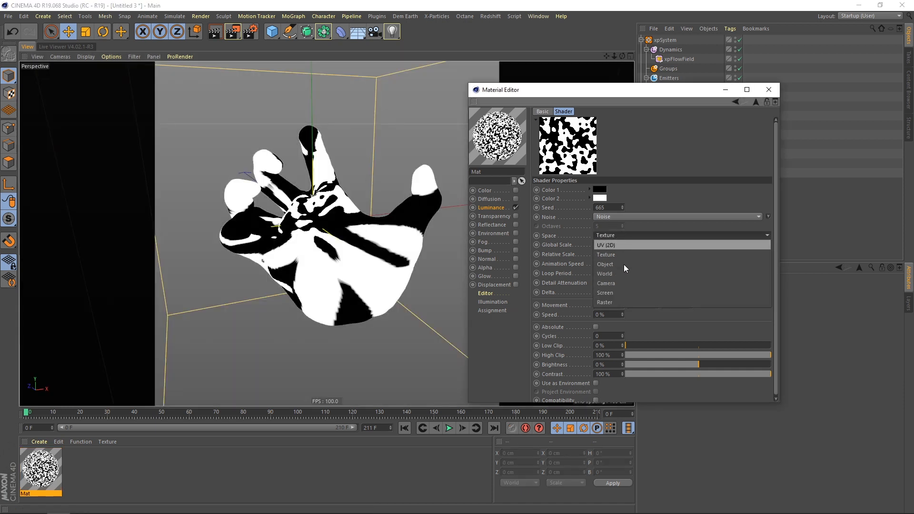
pyautogui.click(612, 245)
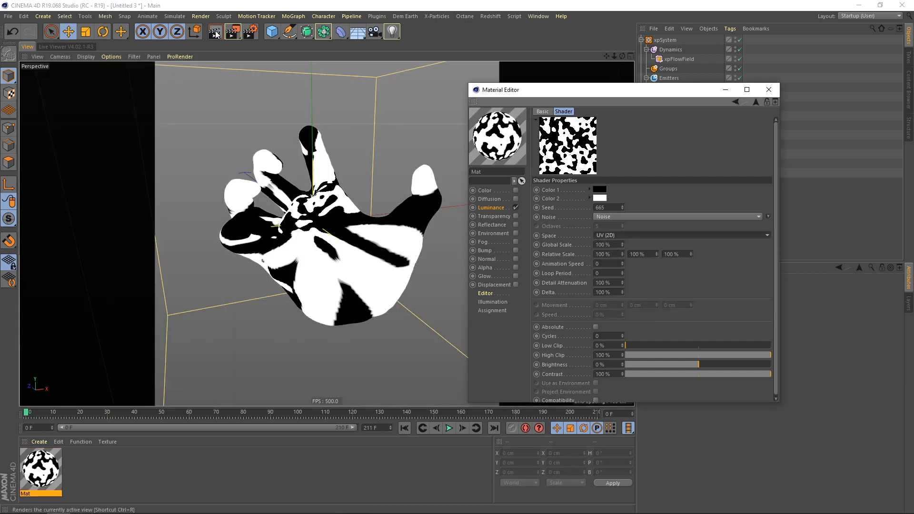
pyautogui.click(216, 34)
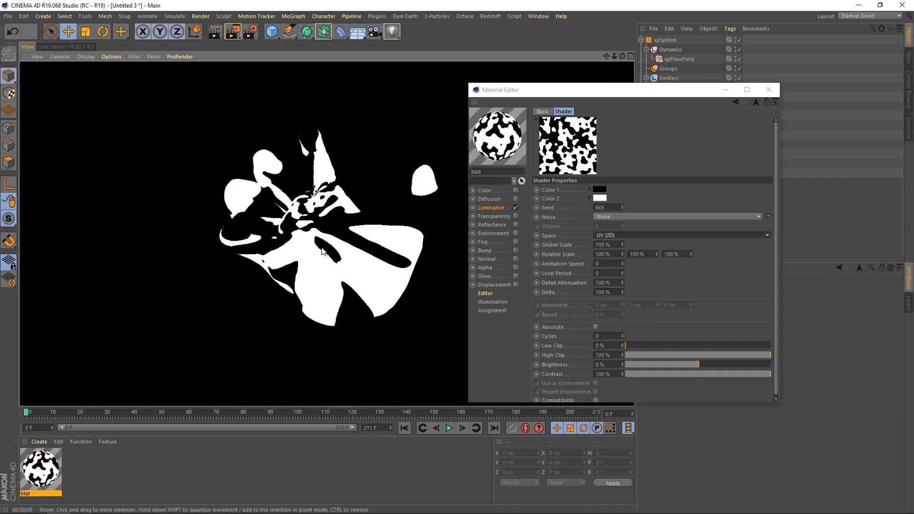
pyautogui.click(615, 245)
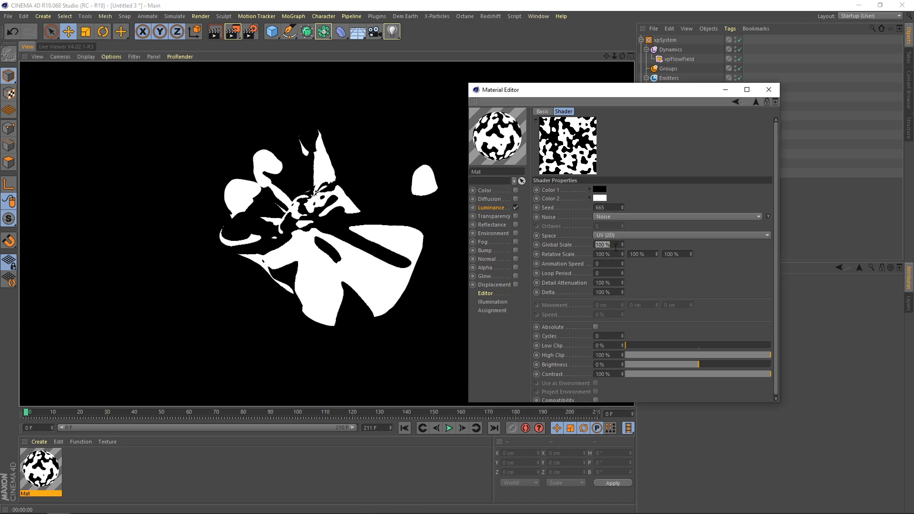
pyautogui.press('Return')
pyautogui.click(215, 35)
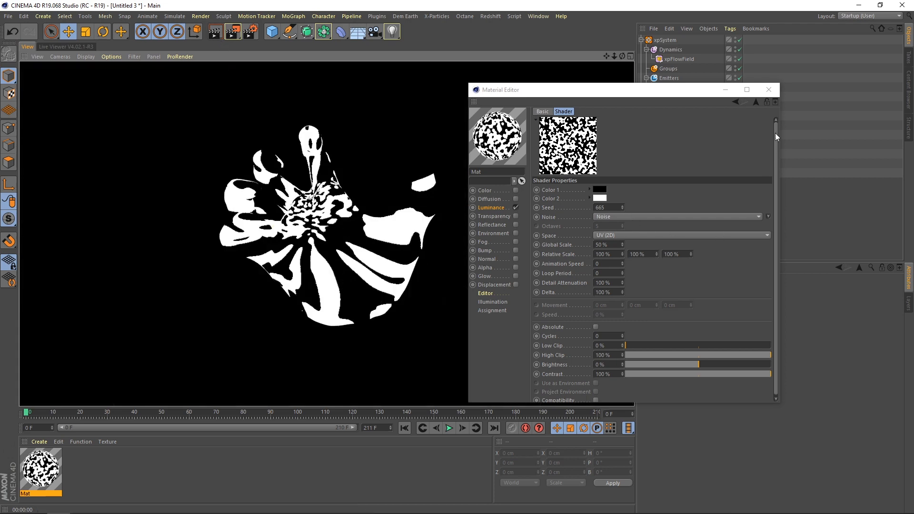
pyautogui.click(768, 89)
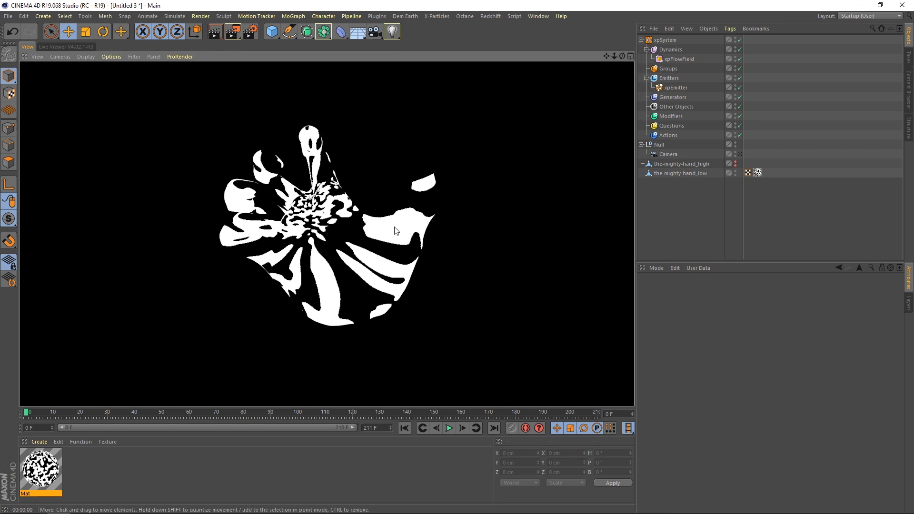
# - Reopen the Mat material's luminance noise, lower its Brightness to -17%, and check the result with a test render
pyautogui.doubleClick(53, 453)
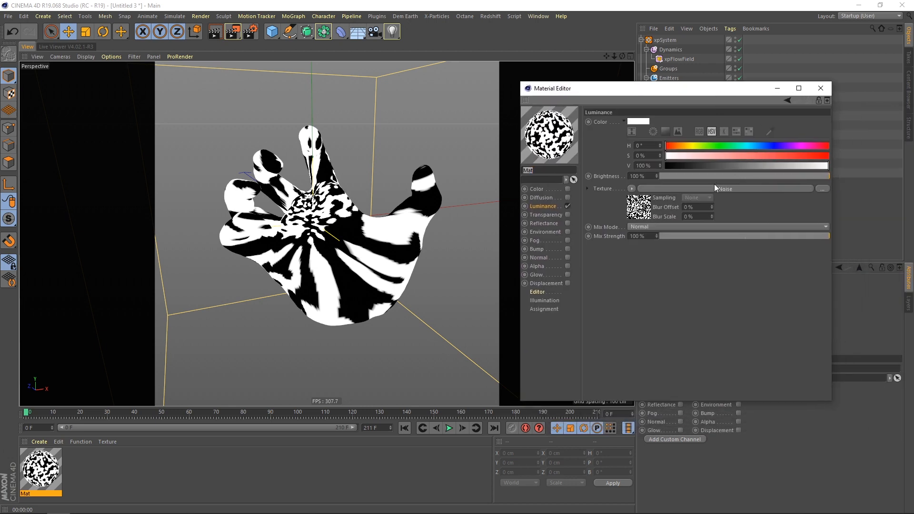
pyautogui.click(715, 188)
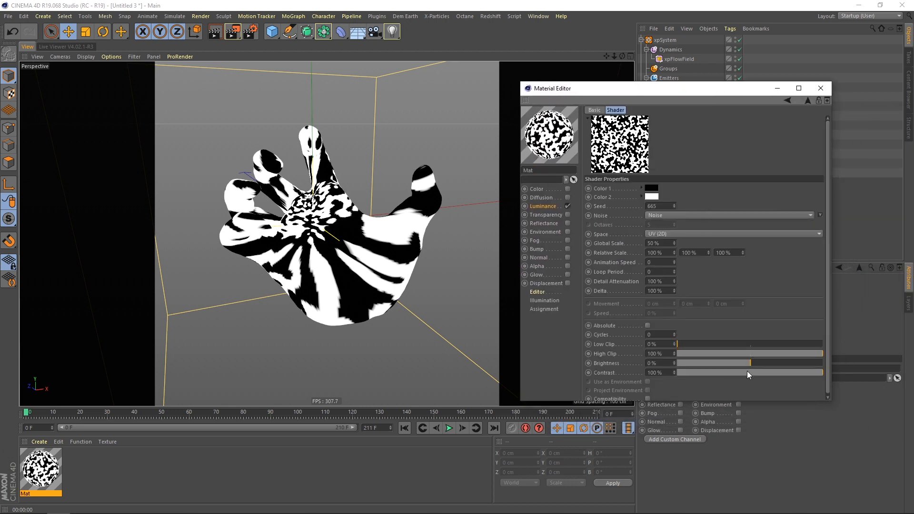
pyautogui.moveTo(745, 363); pyautogui.dragTo(741, 363)
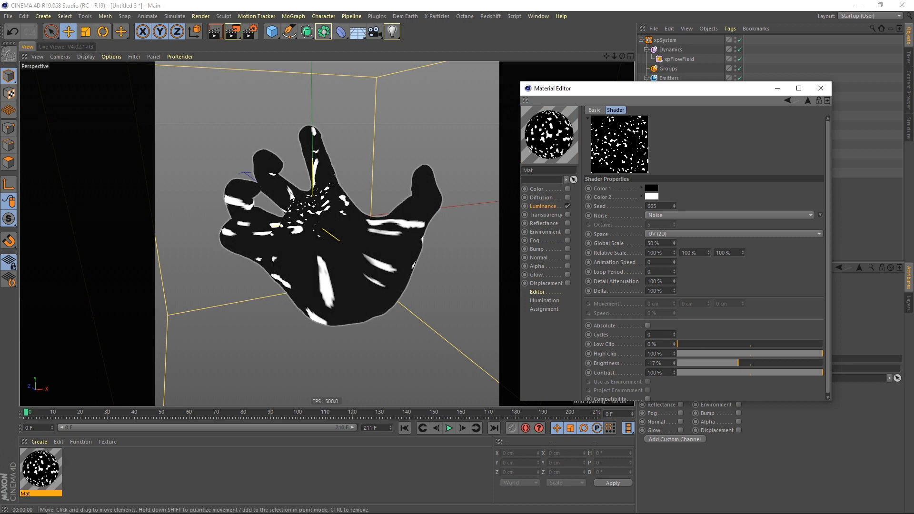
pyautogui.click(820, 89)
pyautogui.hotkey('ctrl', 'r')
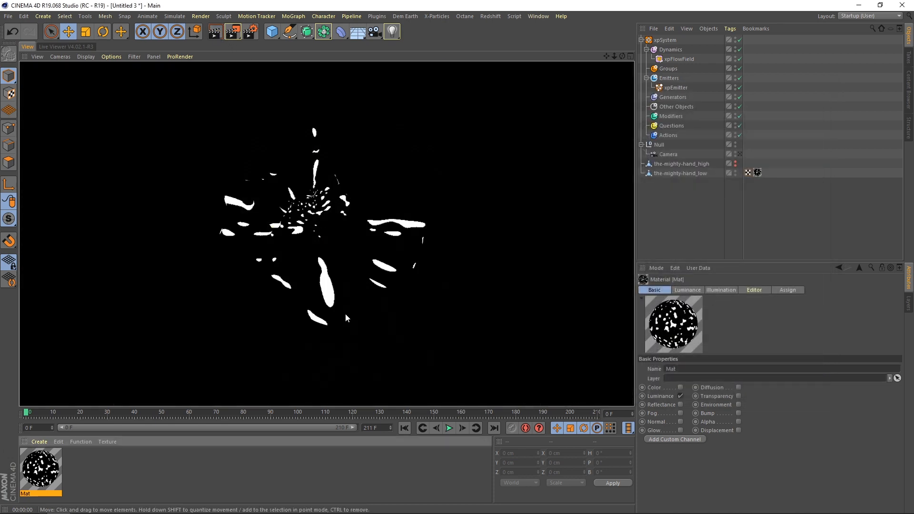
pyautogui.click(361, 225)
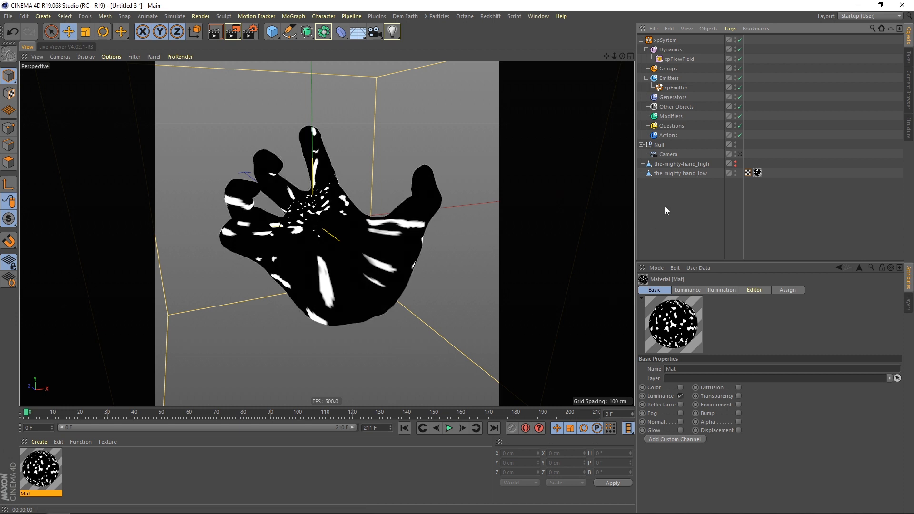
# - Set the xpEmitter to emit from Texture and link the hand's Mat texture tag as its Texture Tag
pyautogui.click(678, 87)
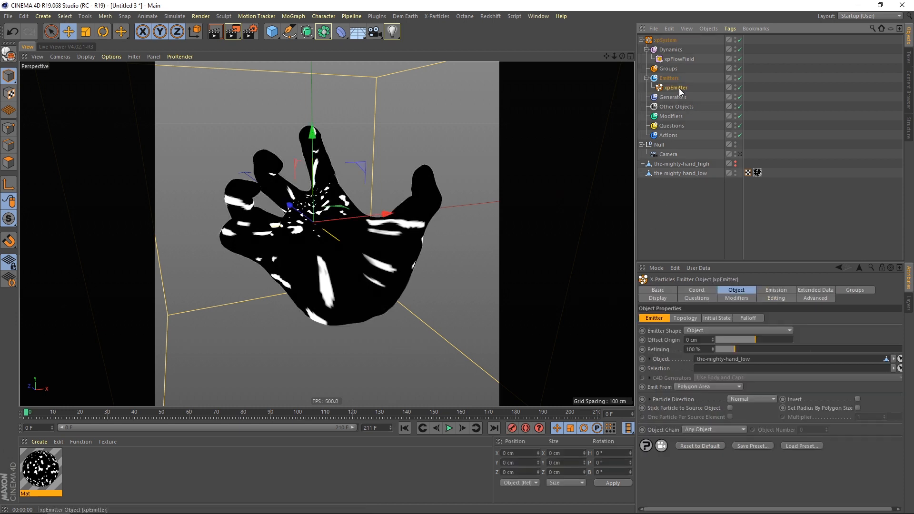
pyautogui.click(699, 386)
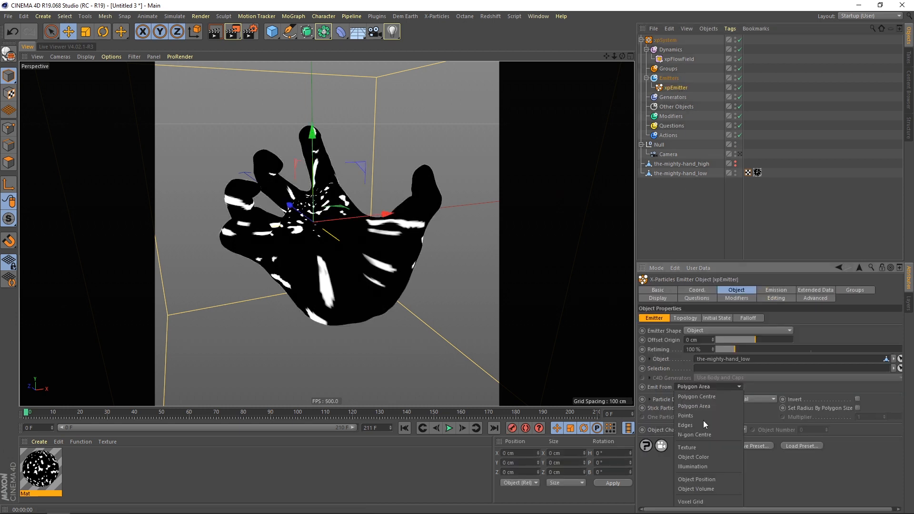
pyautogui.click(686, 449)
pyautogui.click(686, 318)
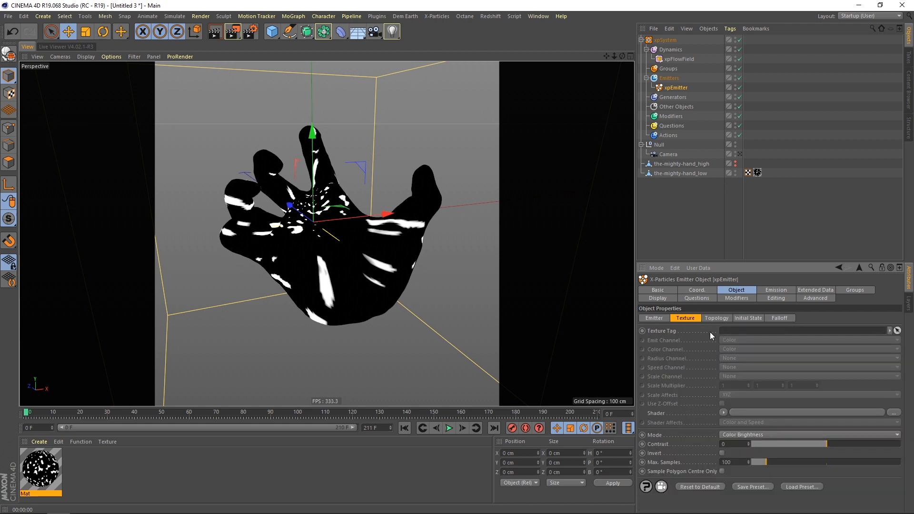
pyautogui.moveTo(757, 172); pyautogui.dragTo(740, 292)
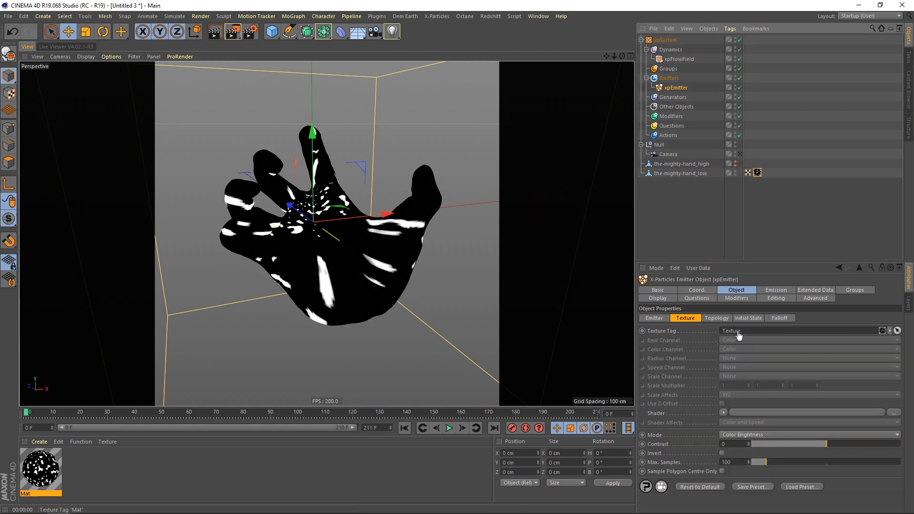
pyautogui.moveTo(739, 336); pyautogui.dragTo(735, 336)
# - Set the xpEmitter's texture Color Channel to None and its Emit Channel to Luminance
pyautogui.click(726, 350)
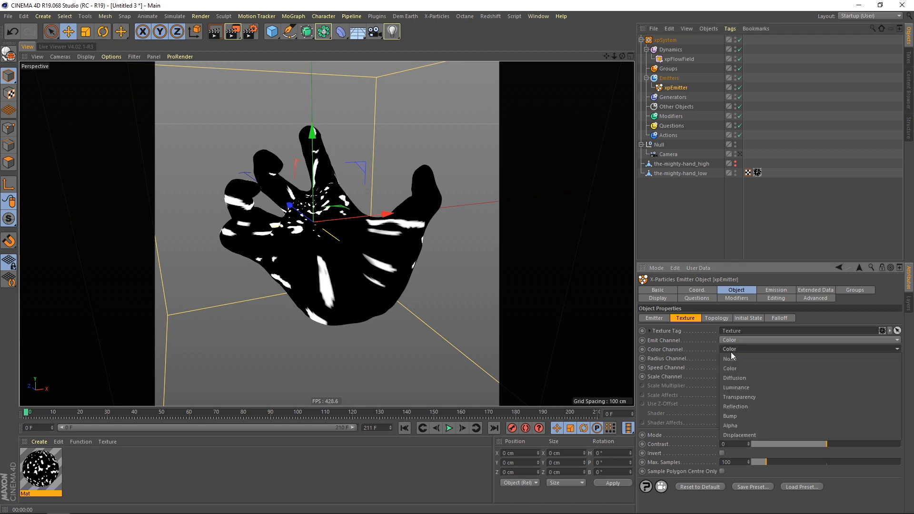
pyautogui.click(735, 364)
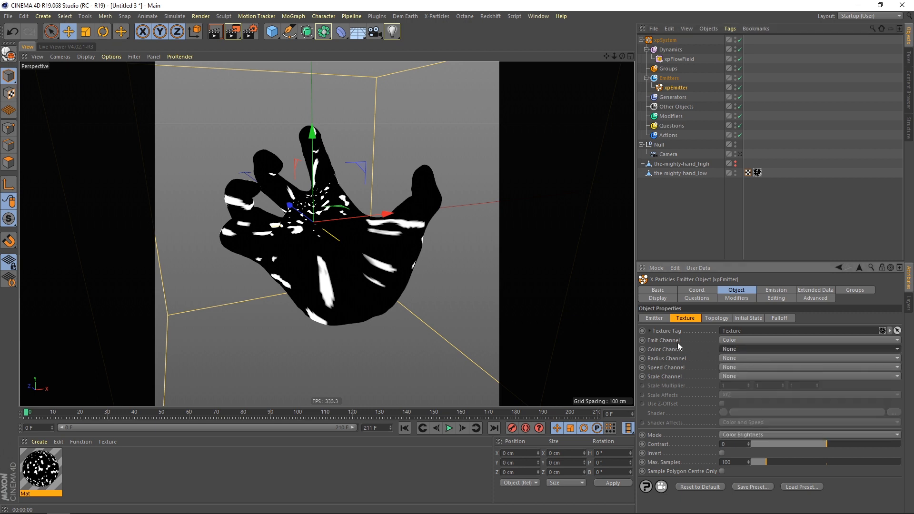
pyautogui.click(731, 350)
pyautogui.click(742, 378)
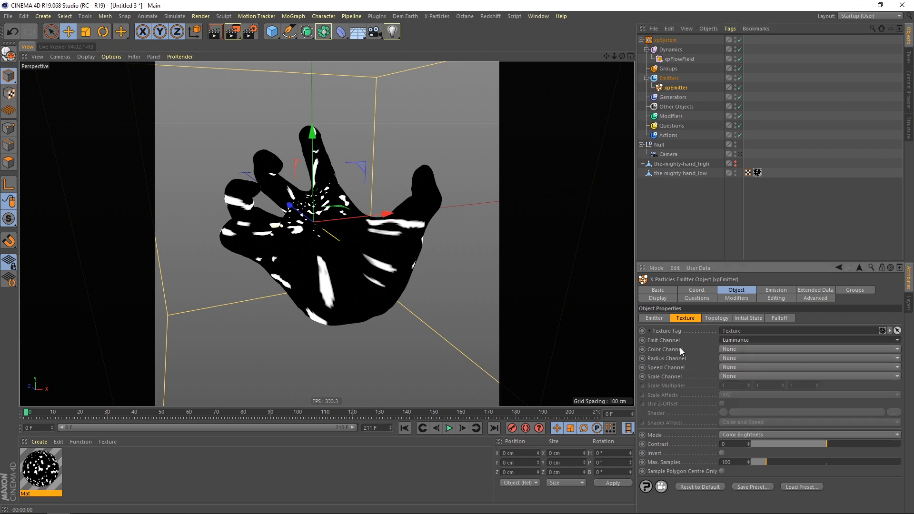
# - Play the simulation with everything deselected to check the texture-driven emission, and pause it
pyautogui.click(448, 428)
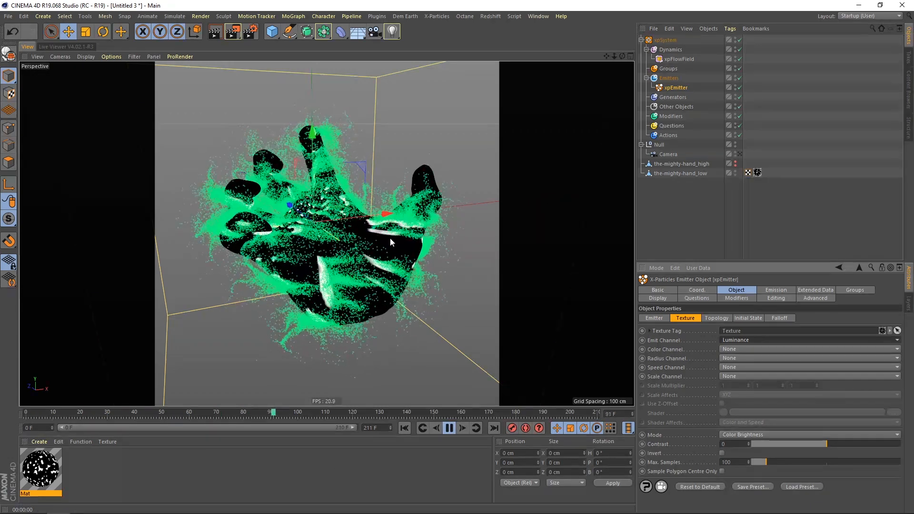
pyautogui.click(695, 208)
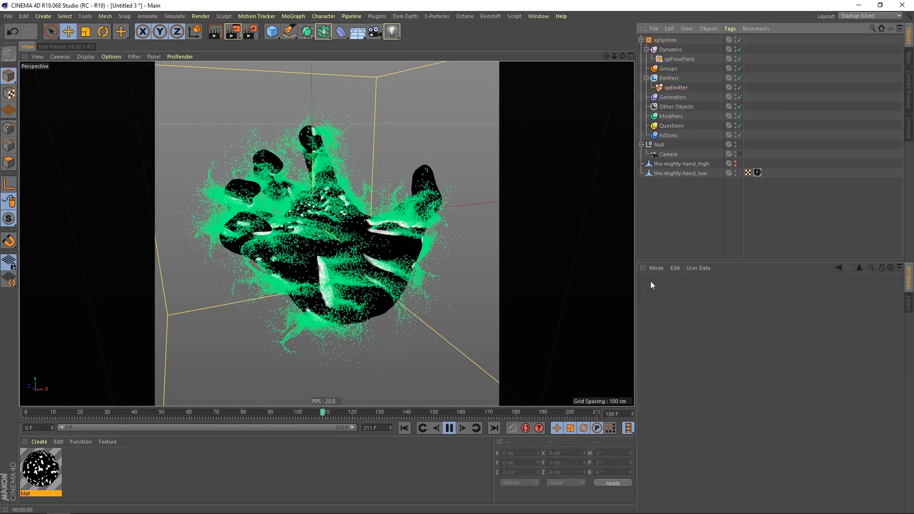
pyautogui.click(449, 428)
# - Create a default grey material, apply it to the-mighty-hand_low over the noise material, and replay the simulation
pyautogui.doubleClick(301, 458)
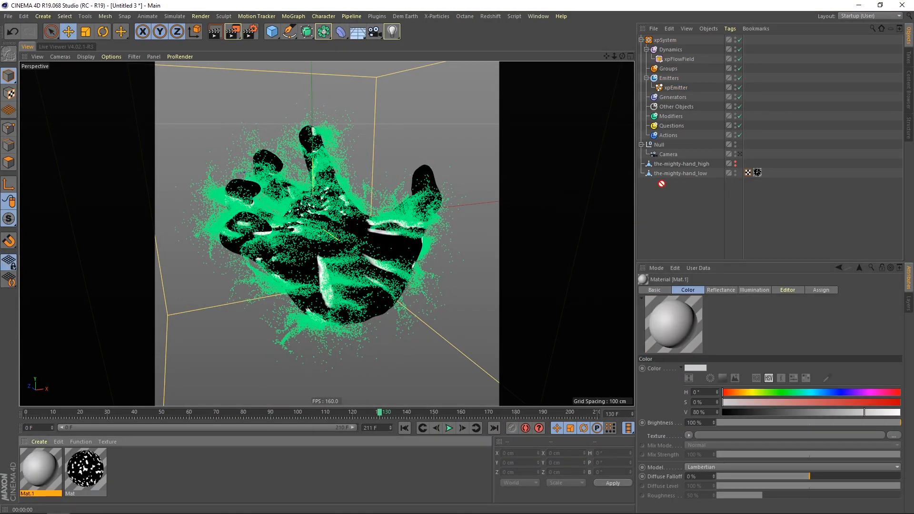
pyautogui.moveTo(683, 175); pyautogui.dragTo(683, 175)
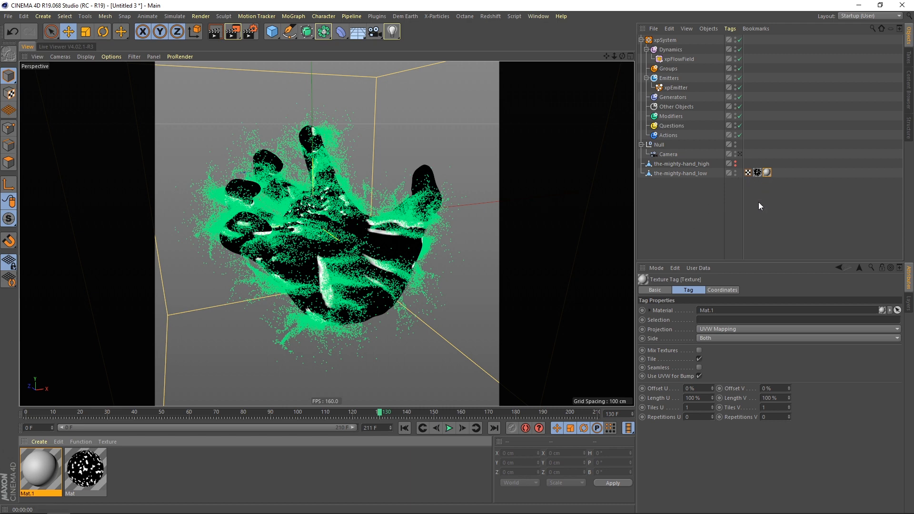
pyautogui.click(449, 428)
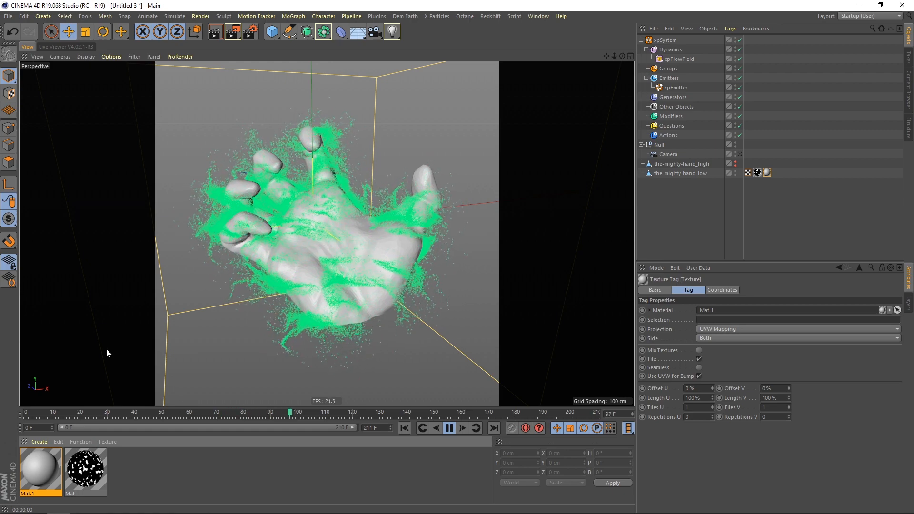
# - Darken the Mat.1 material's Color to a V of 4% and turn off its Reflectance, pausing the playback
pyautogui.doubleClick(29, 463)
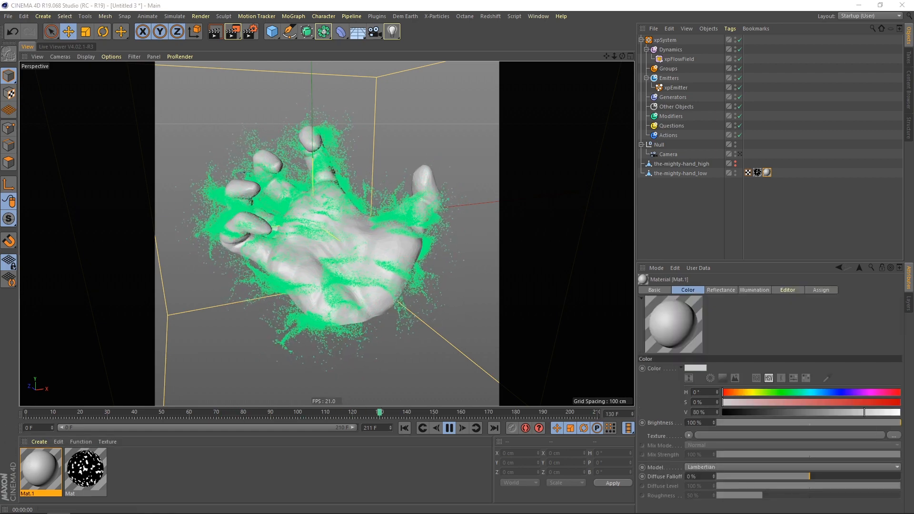
pyautogui.moveTo(753, 120); pyautogui.dragTo(737, 113)
pyautogui.click(669, 185)
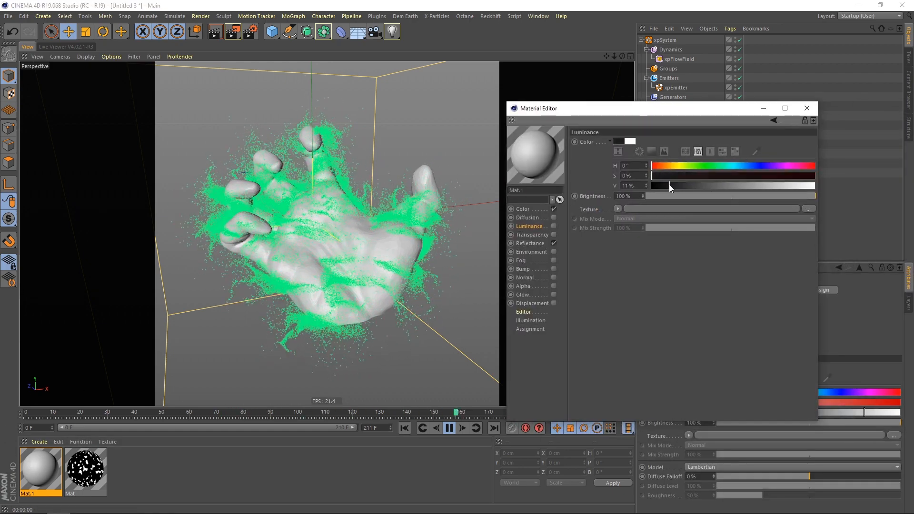
pyautogui.click(531, 210)
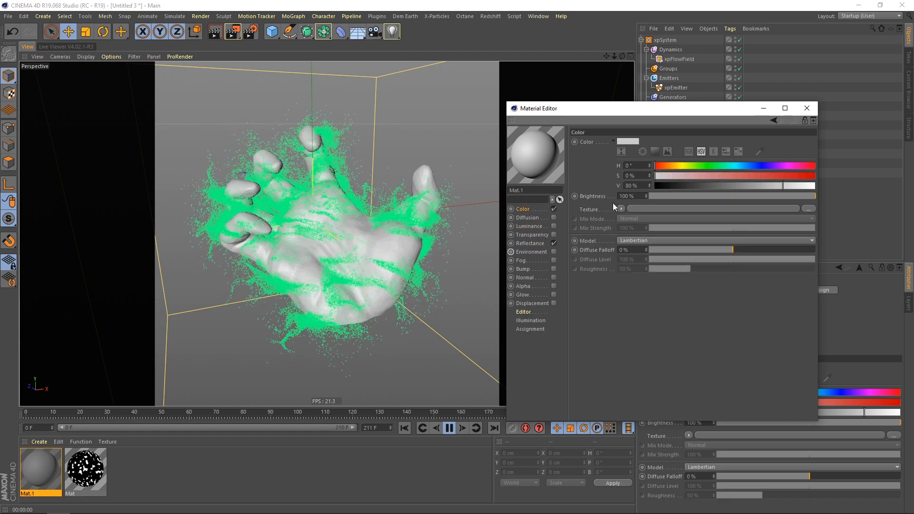
pyautogui.click(694, 186)
pyautogui.click(660, 185)
pyautogui.click(554, 243)
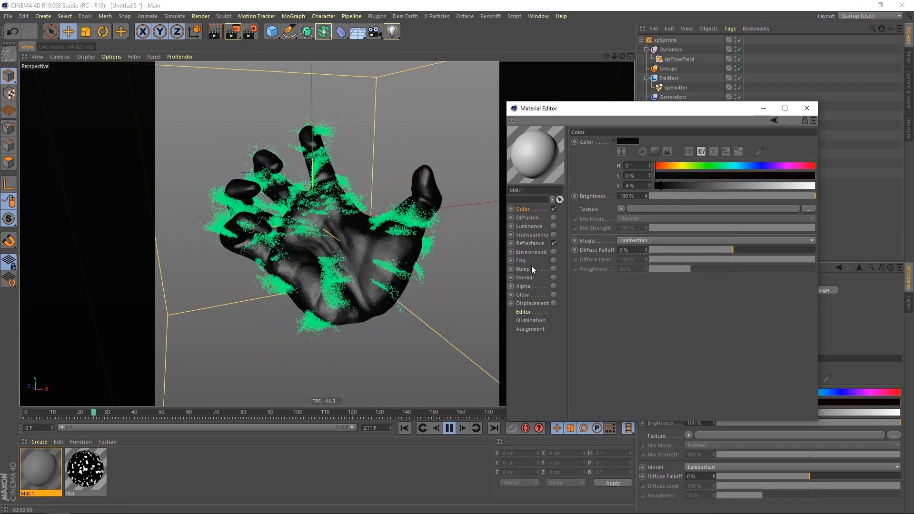
pyautogui.click(806, 108)
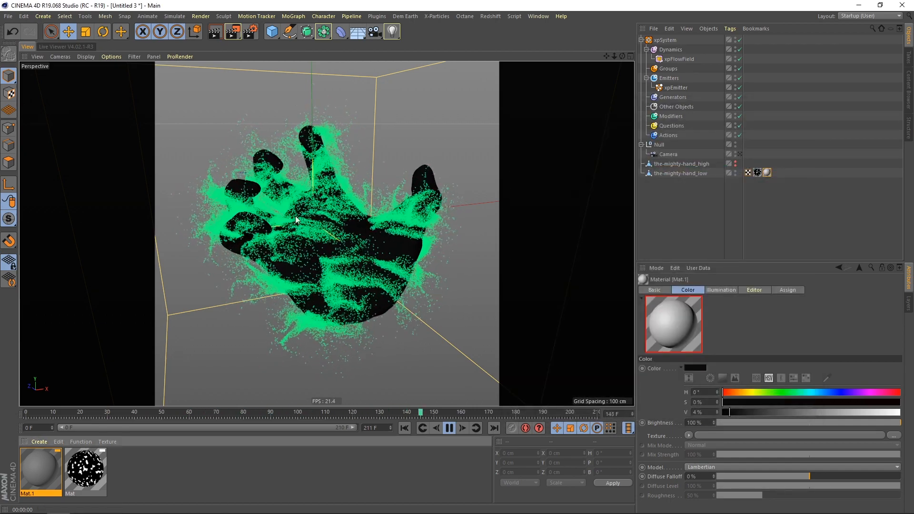
pyautogui.click(449, 429)
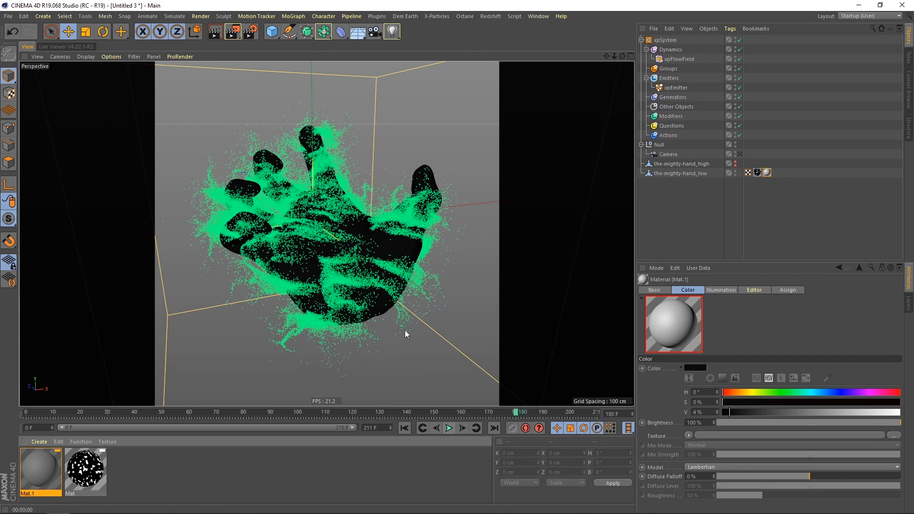
# - Set the Global Scale of the noise shader in the Mat material's Luminance channel to 20%
pyautogui.click(85, 464)
pyautogui.doubleClick(84, 466)
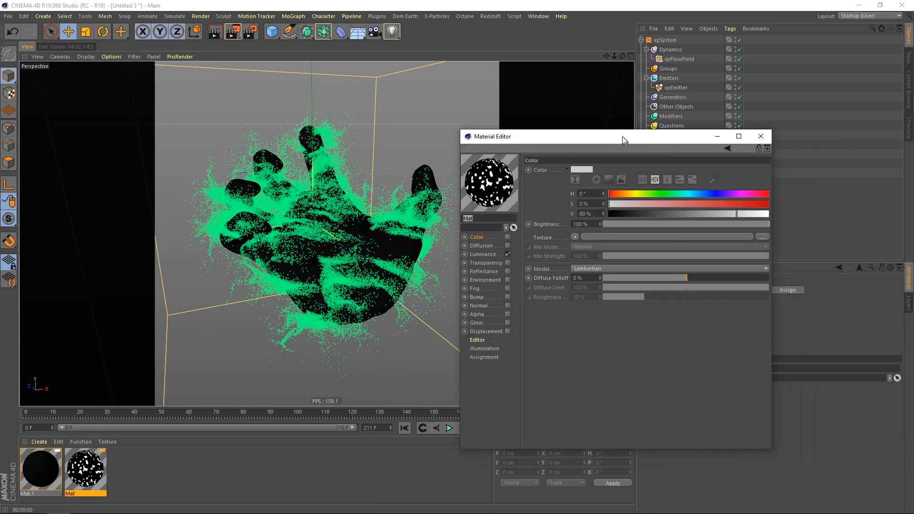
pyautogui.click(469, 244)
pyautogui.click(608, 228)
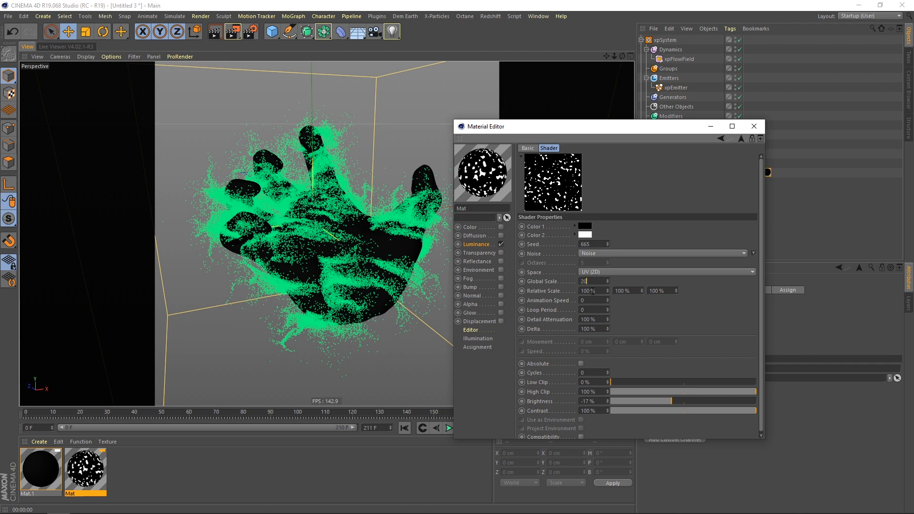
pyautogui.press('Return')
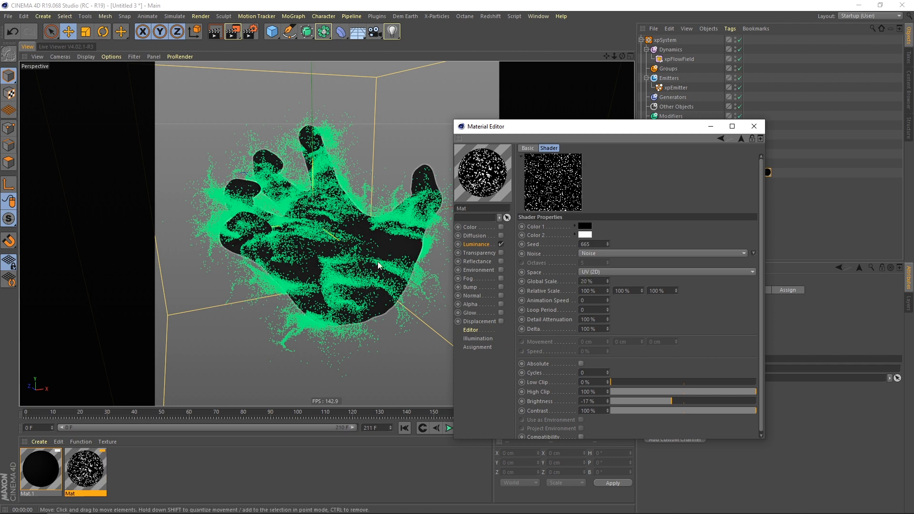
pyautogui.click(754, 126)
# - Replay the simulation from the first frame, pausing it along the way to examine the finer texture-driven emission on the hand
pyautogui.click(404, 427)
pyautogui.click(449, 428)
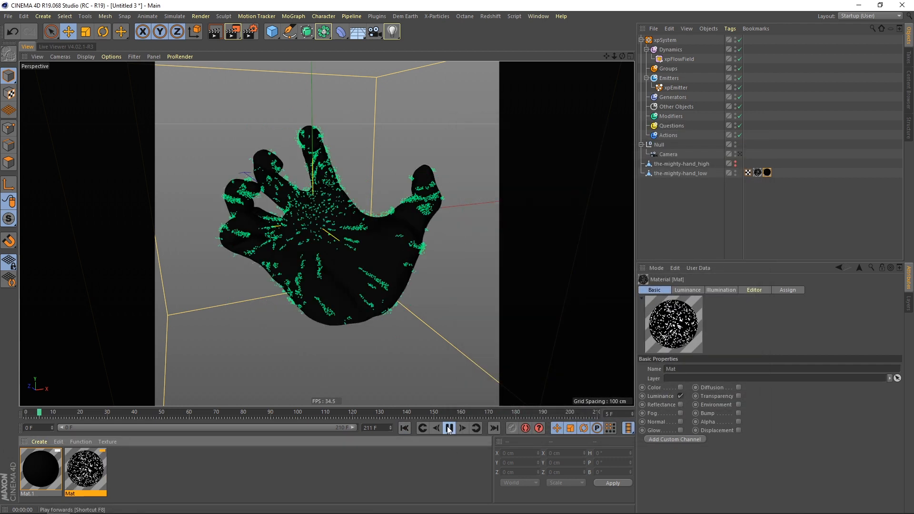
pyautogui.click(448, 428)
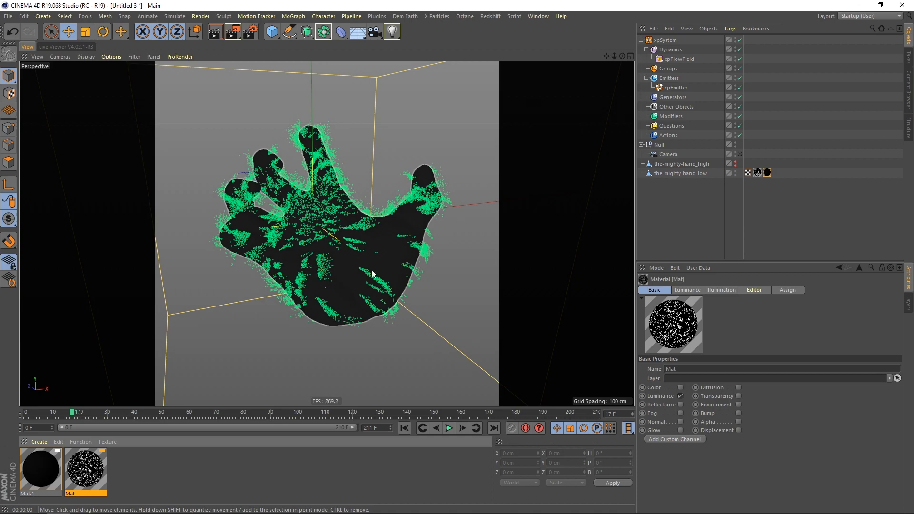
pyautogui.click(448, 427)
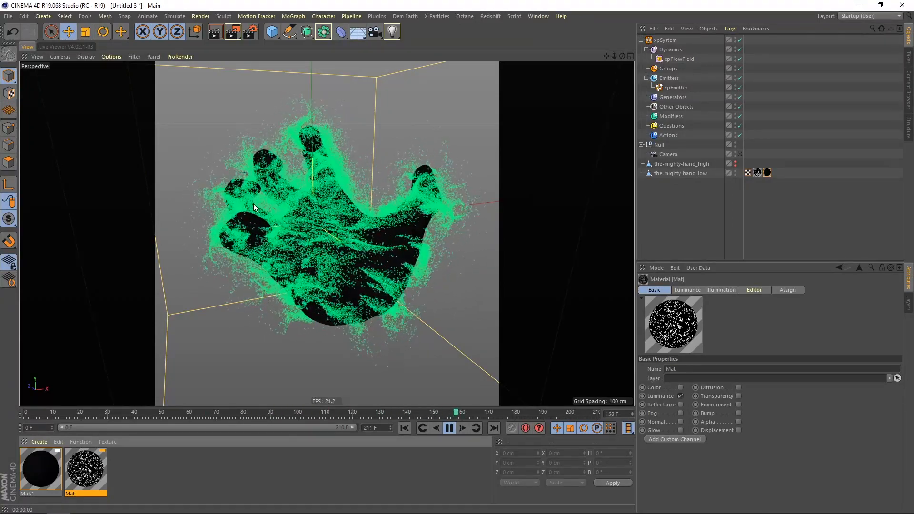
pyautogui.click(448, 427)
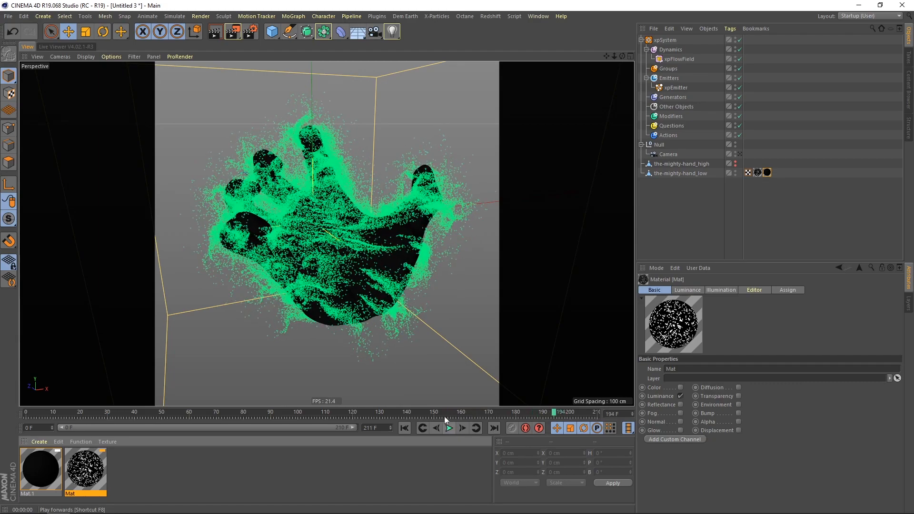
pyautogui.click(449, 428)
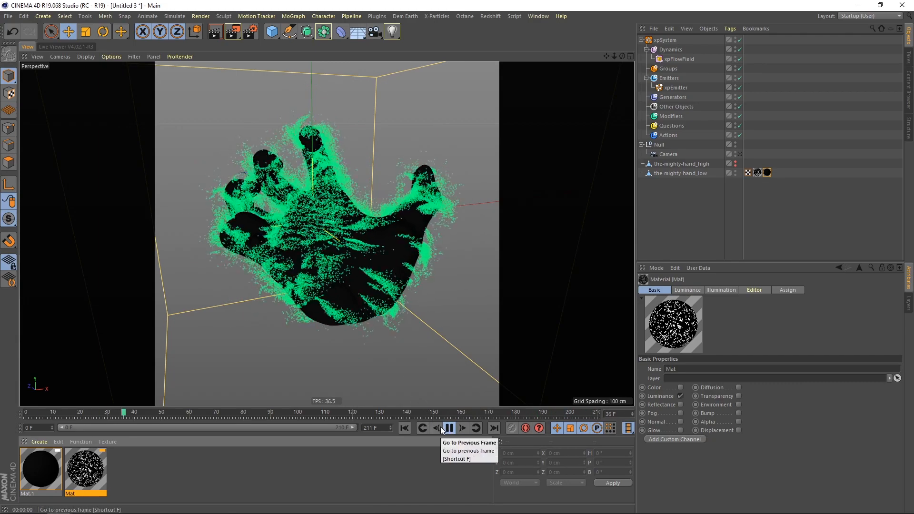
pyautogui.click(447, 429)
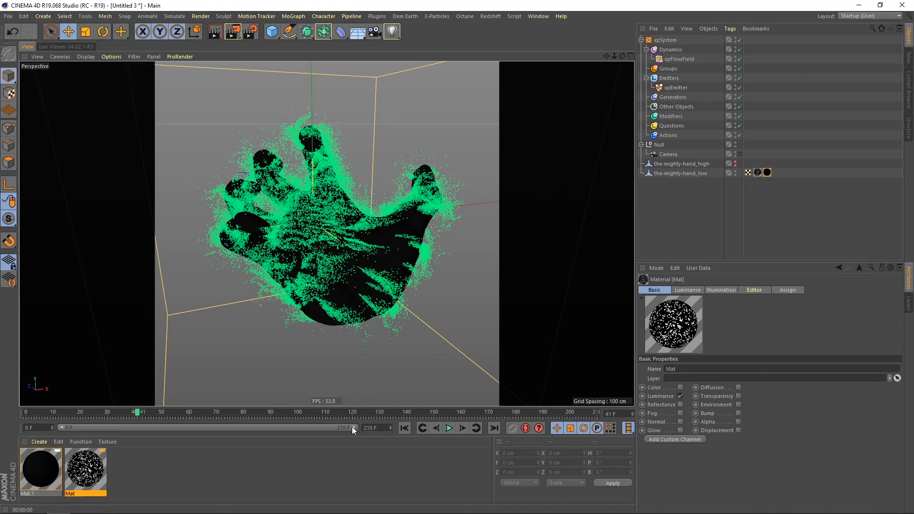
# - Try shortening the preview range to 200 F, restore the full range, and resume the simulation playback
pyautogui.moveTo(352, 426); pyautogui.dragTo(320, 426)
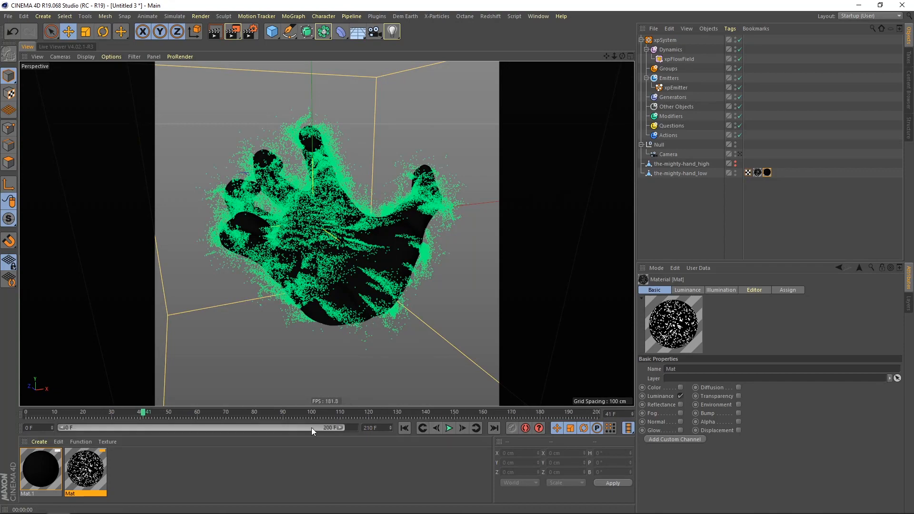
pyautogui.doubleClick(311, 427)
pyautogui.click(448, 430)
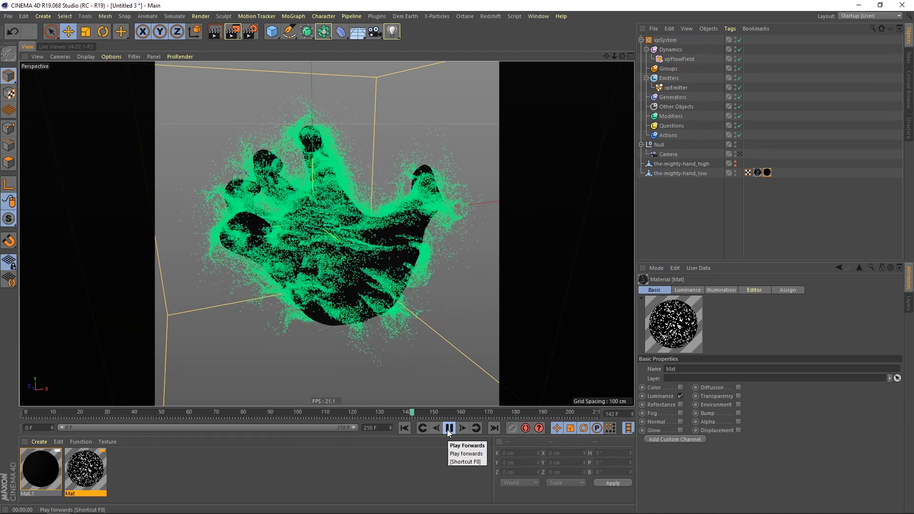
pyautogui.click(448, 430)
pyautogui.click(448, 428)
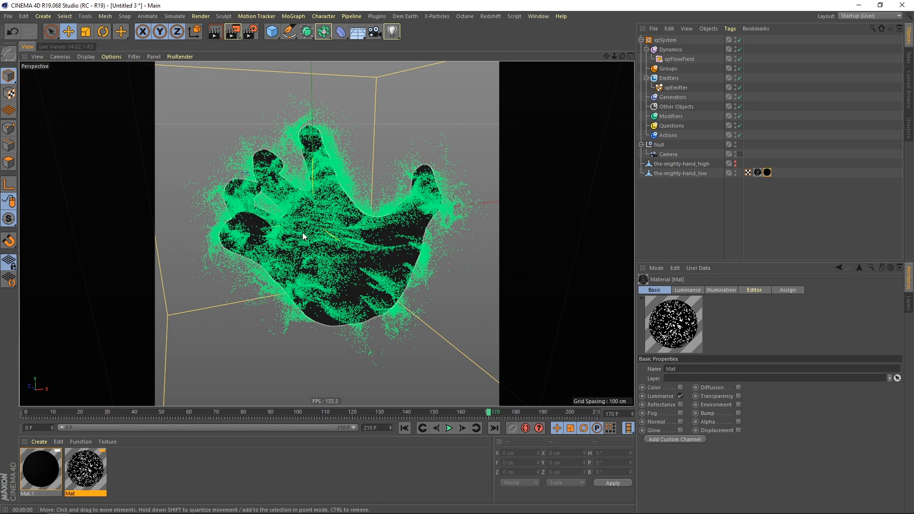
# - Add an xpScale control modifier to the Modifiers folder and test it by playing the simulation from the start
pyautogui.click(672, 87)
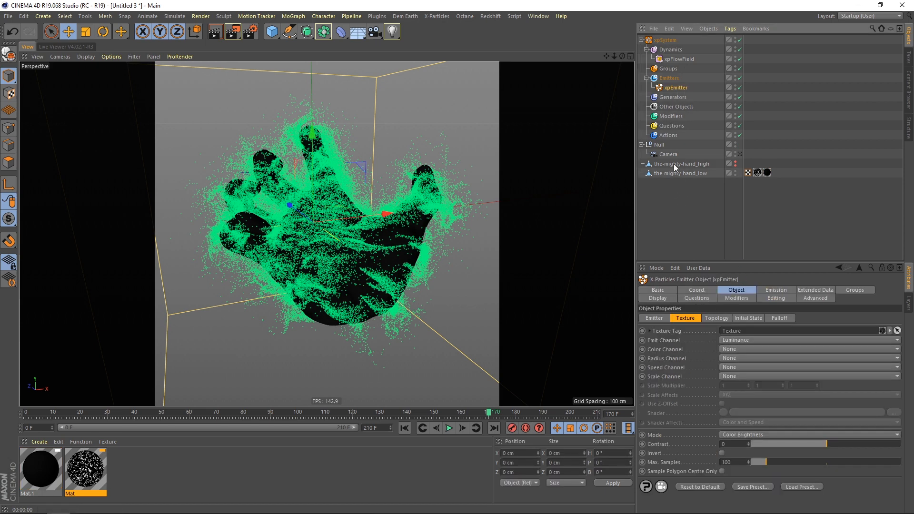
pyautogui.click(667, 212)
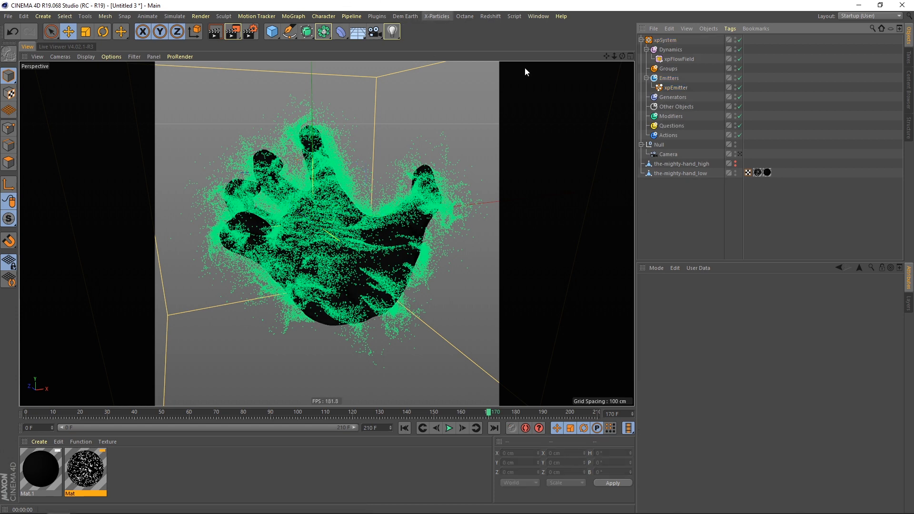
pyautogui.click(676, 116)
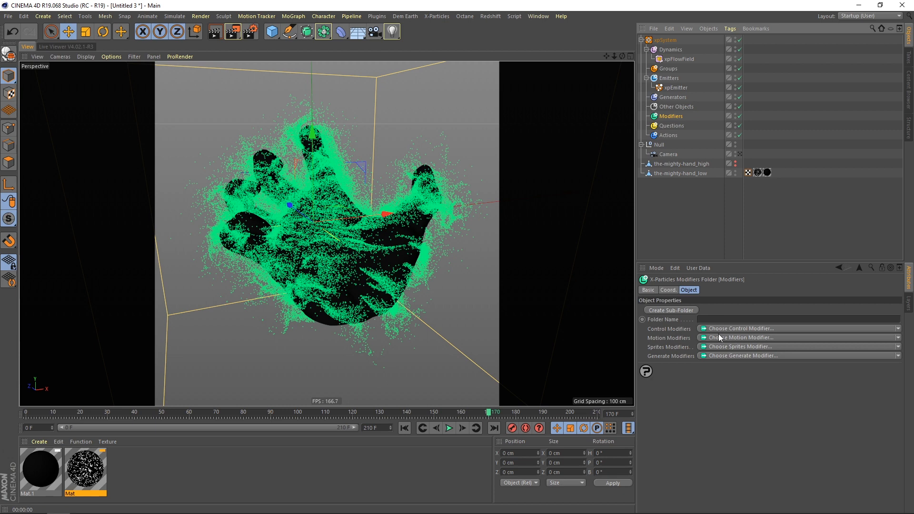
pyautogui.click(721, 326)
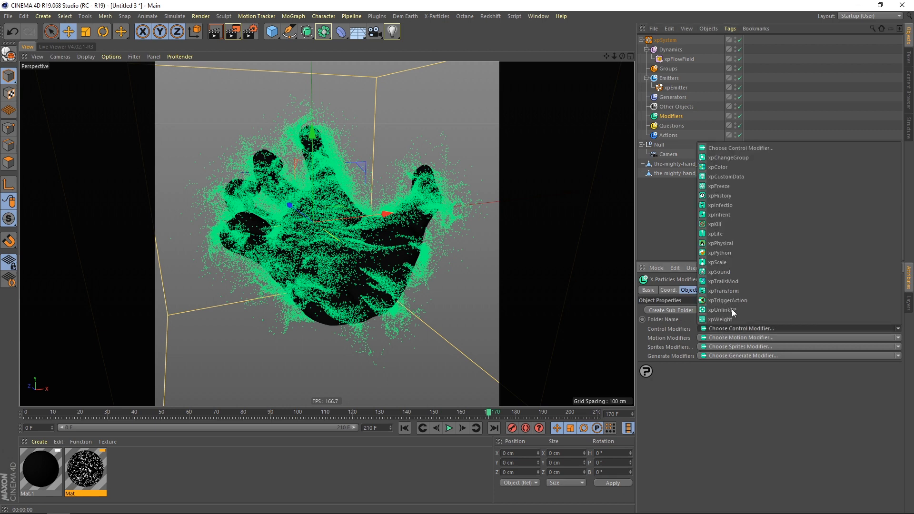
pyautogui.click(729, 261)
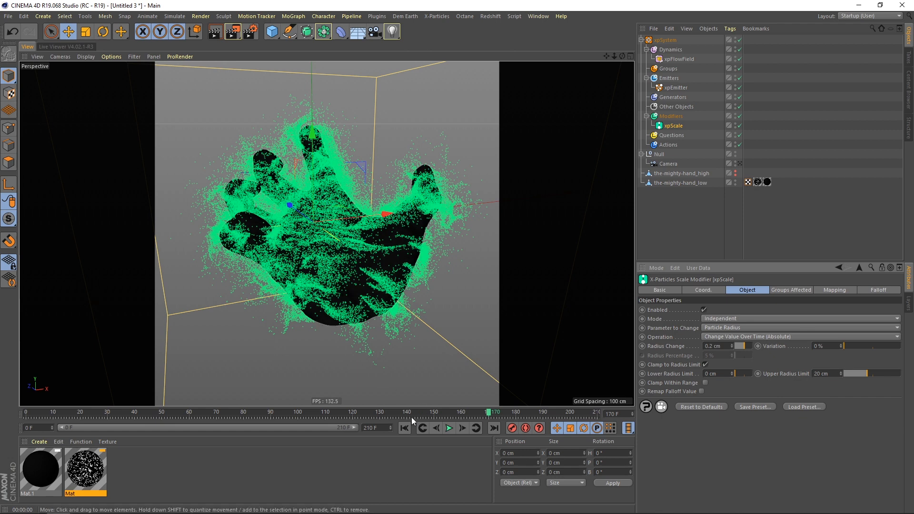
pyautogui.click(405, 428)
pyautogui.click(449, 427)
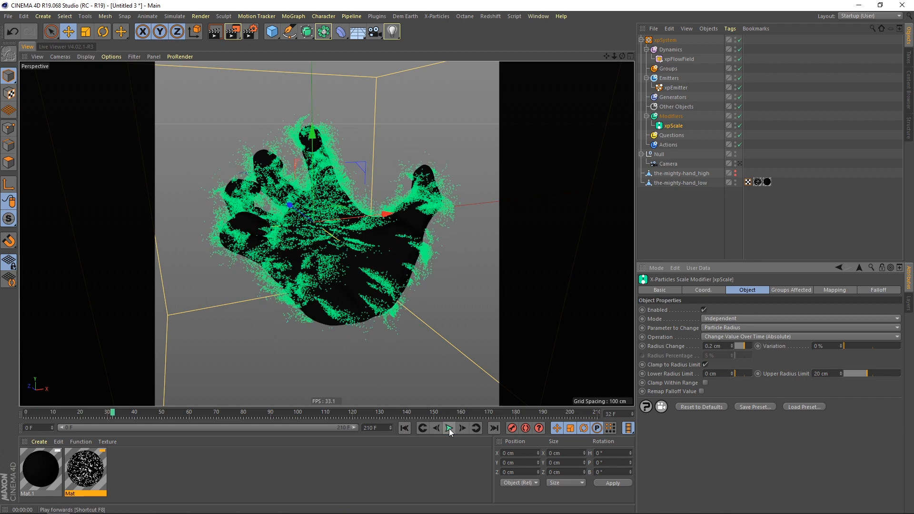
pyautogui.click(449, 428)
# - Set the xpEmitter's Editor Display to Circle and replay the simulation from the start to check particle sizes
pyautogui.click(672, 86)
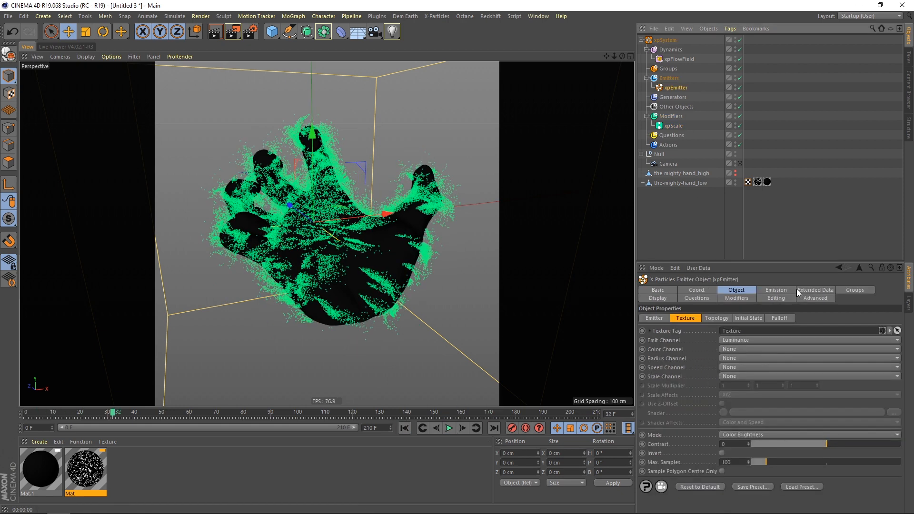
pyautogui.click(662, 299)
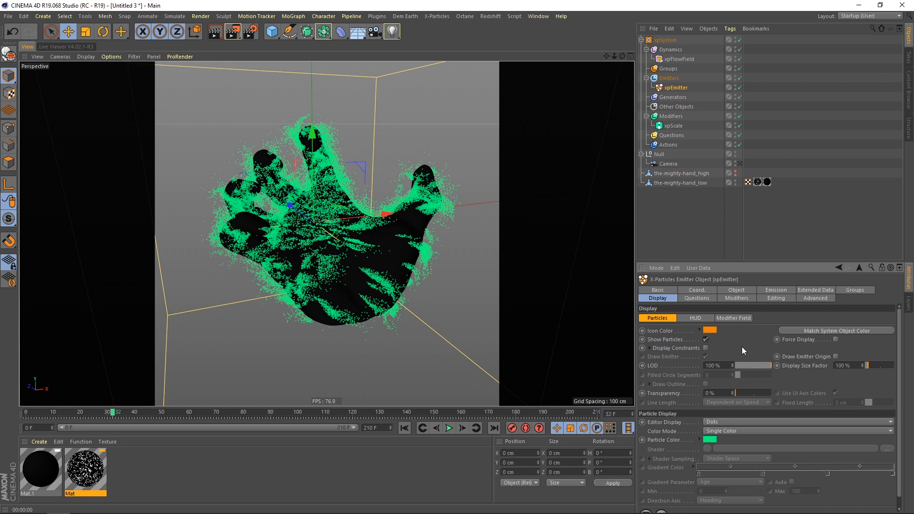
pyautogui.click(711, 423)
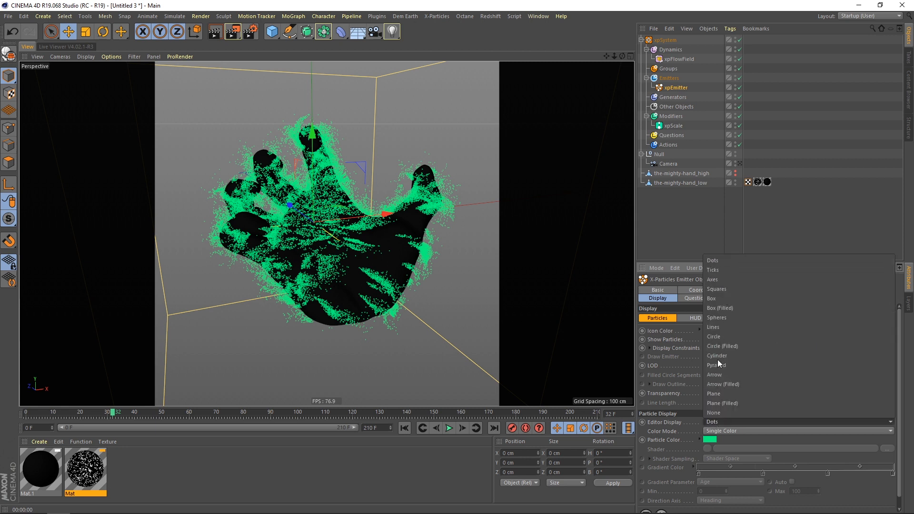
pyautogui.click(714, 336)
pyautogui.click(404, 428)
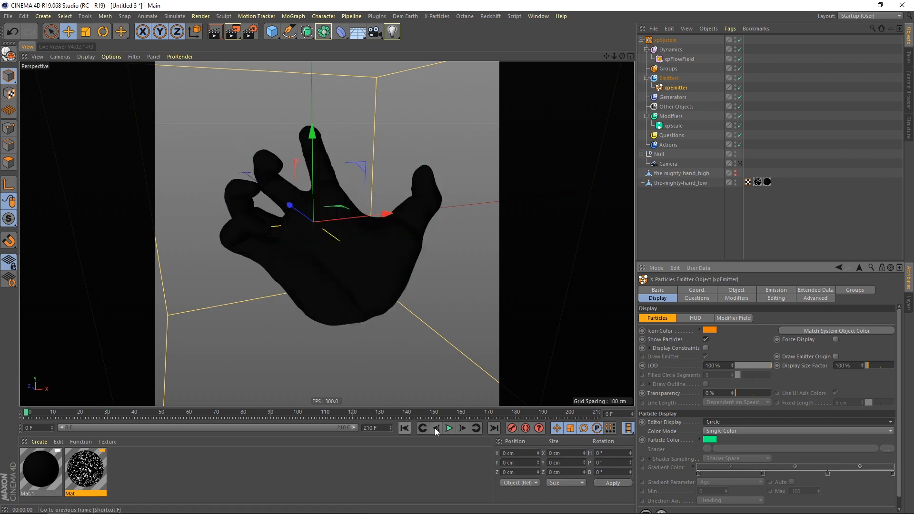
pyautogui.click(449, 428)
pyautogui.click(449, 428)
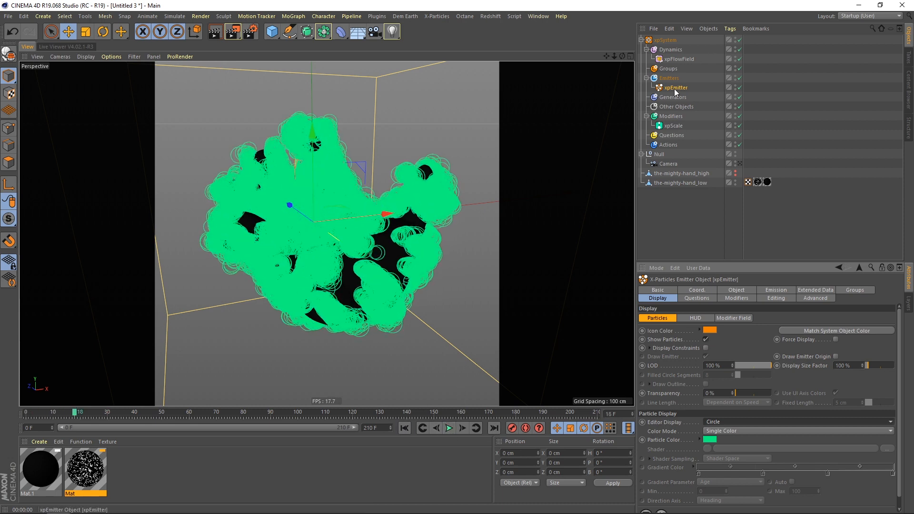
# - Try an xpEmitter particle Radius of 1 cm and replay the simulation from the start
pyautogui.click(776, 290)
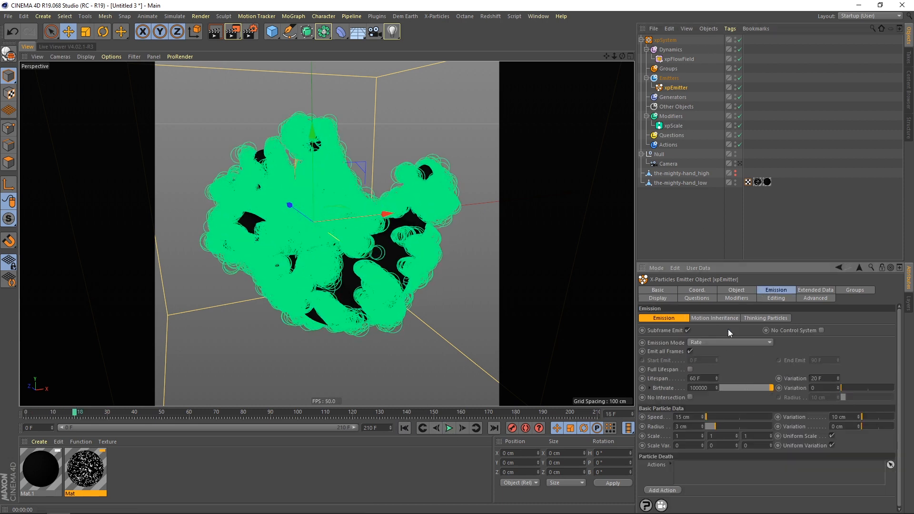
pyautogui.doubleClick(686, 426)
pyautogui.write('1')
pyautogui.press('Return')
pyautogui.click(409, 428)
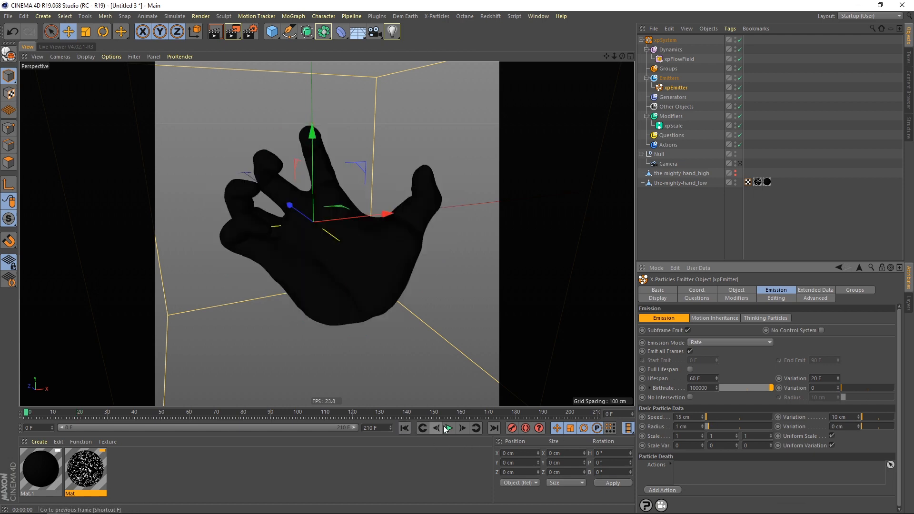
pyautogui.click(449, 428)
pyautogui.click(449, 428)
# - Set the xpEmitter's particle Radius to 0.2 cm and replay the simulation from the start
pyautogui.doubleClick(686, 427)
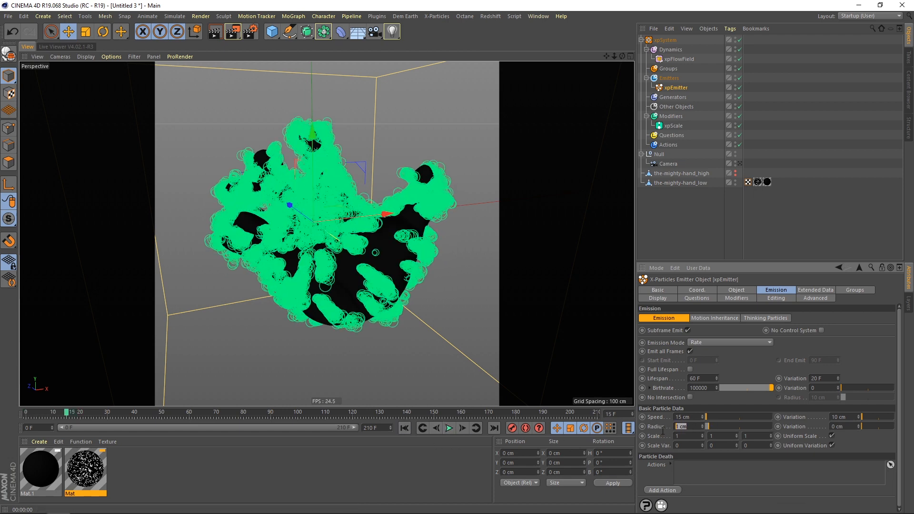
pyautogui.write('0.2')
pyautogui.press('Return')
pyautogui.click(405, 427)
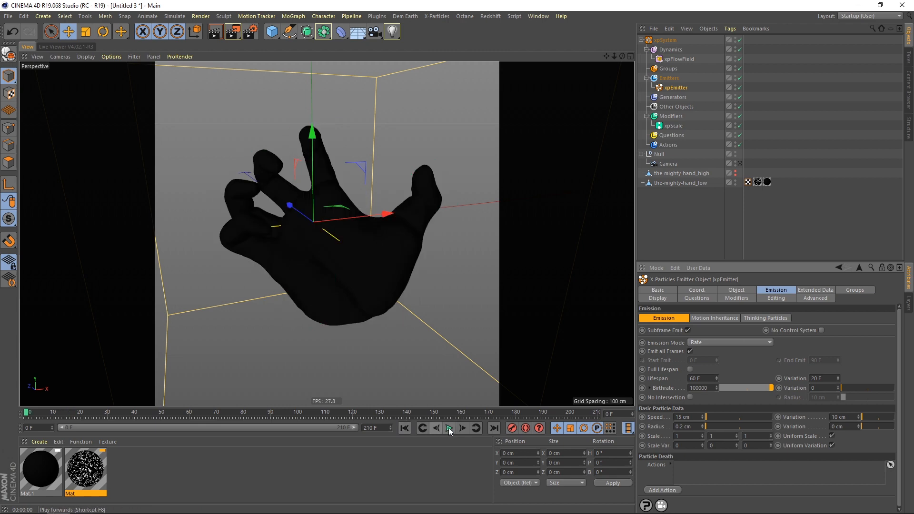
pyautogui.click(449, 428)
pyautogui.click(449, 428)
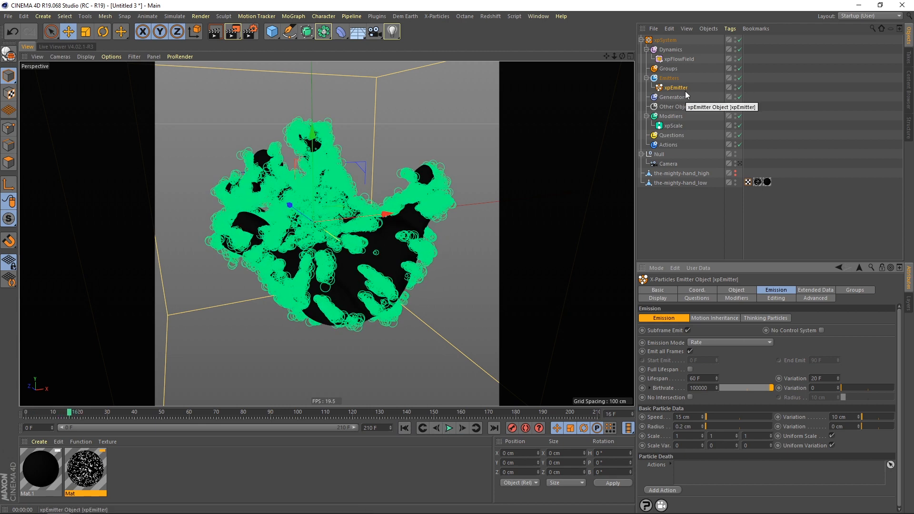
# - Set the xpScale modifier's Operation to Set Value with a Radius Value of 0.2 cm
pyautogui.click(673, 127)
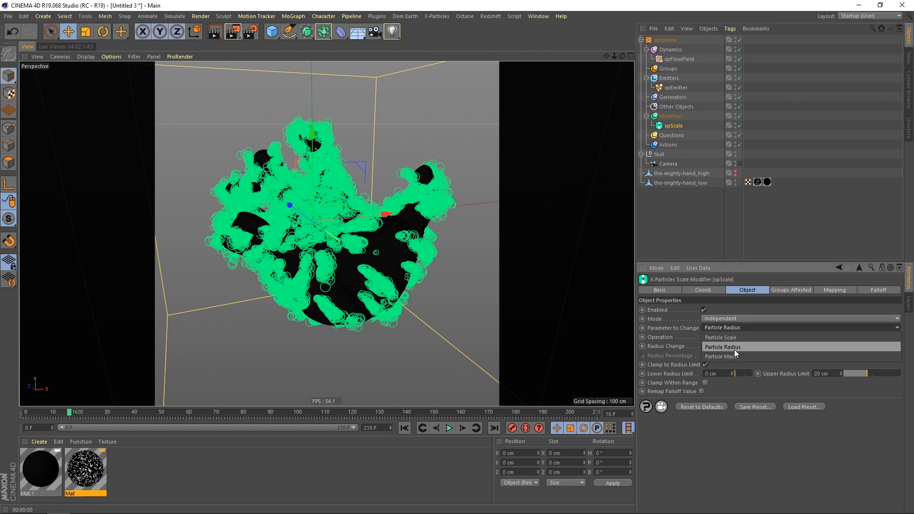
pyautogui.click(725, 337)
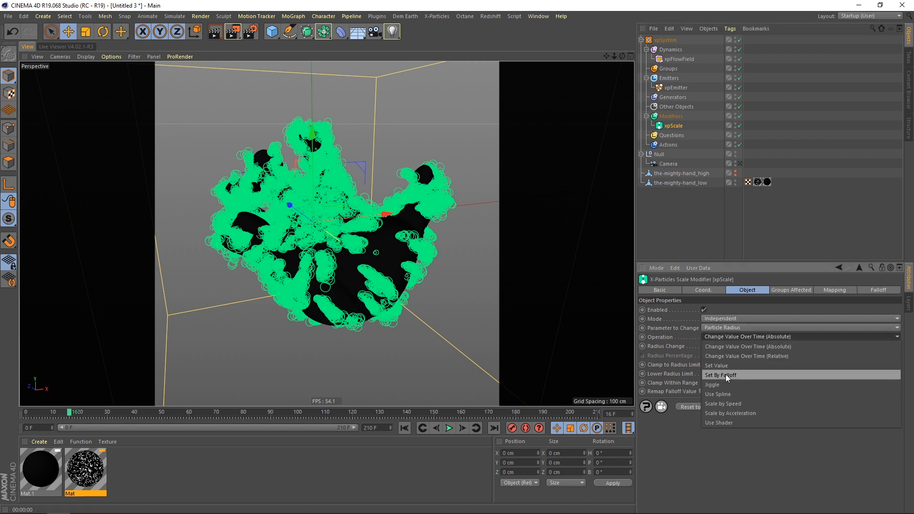
pyautogui.click(726, 366)
pyautogui.click(713, 336)
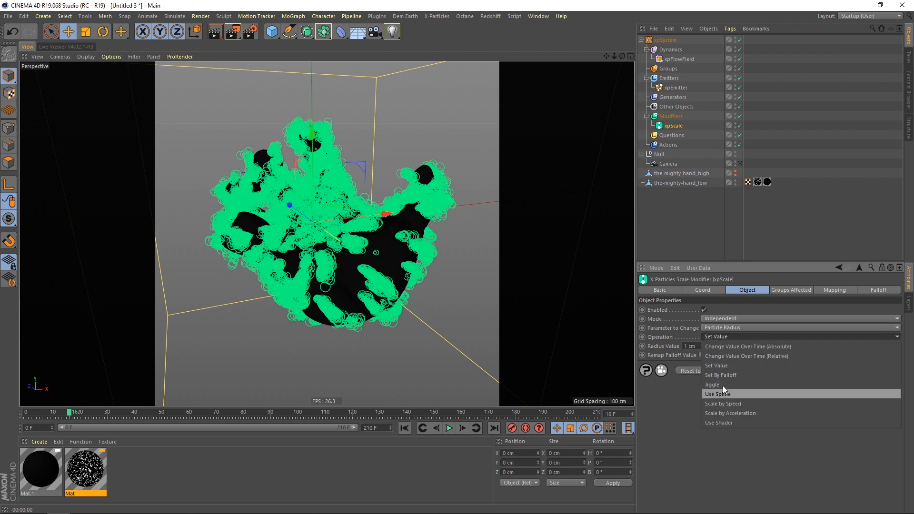
pyautogui.click(700, 346)
pyautogui.write('0.2')
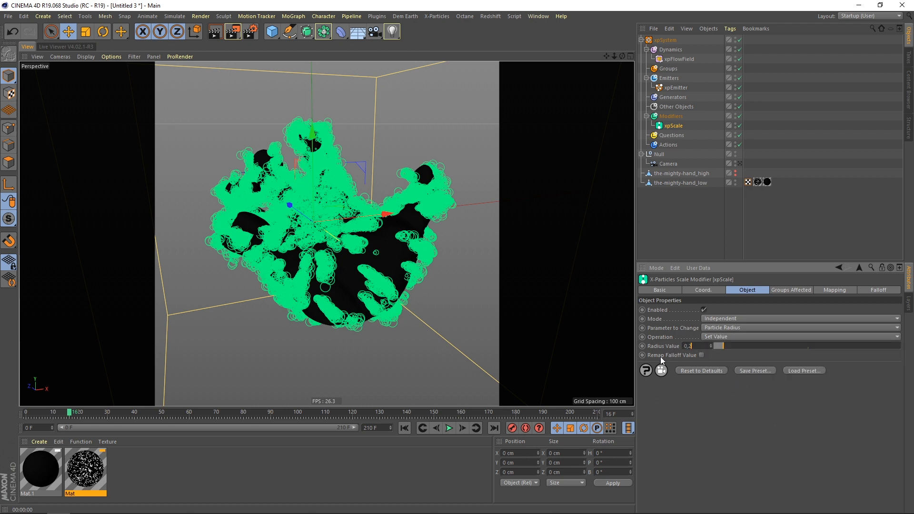
pyautogui.press('Return')
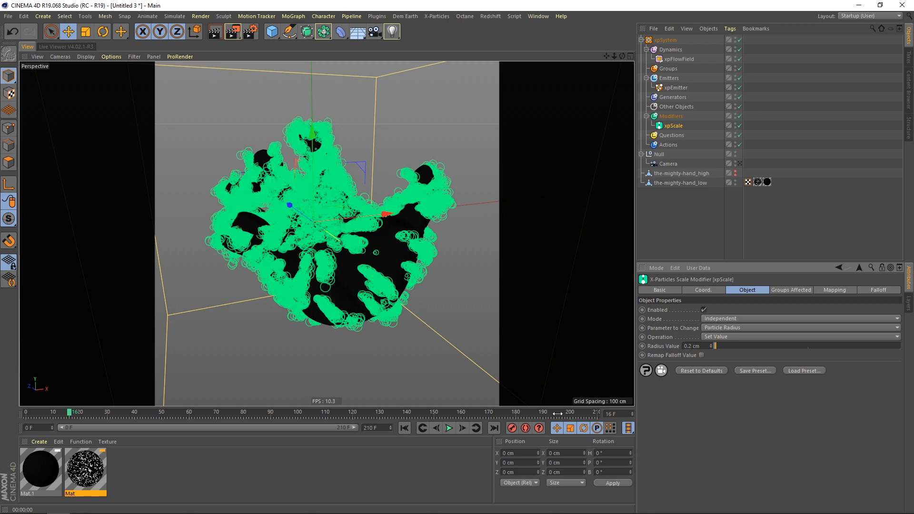
# - Replay the simulation from the start and inspect the particle sizes on the hand up close
pyautogui.click(404, 427)
pyautogui.click(449, 428)
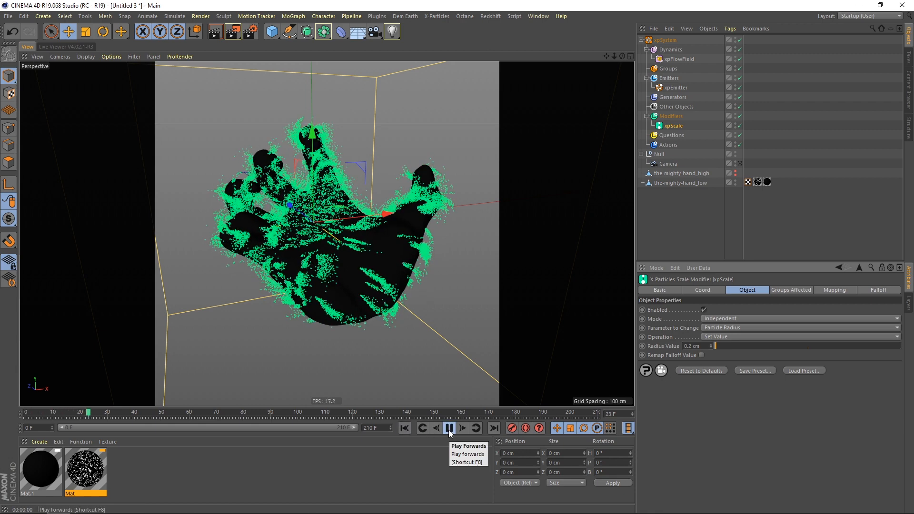
pyautogui.click(449, 428)
pyautogui.scroll(15, 417, 234)
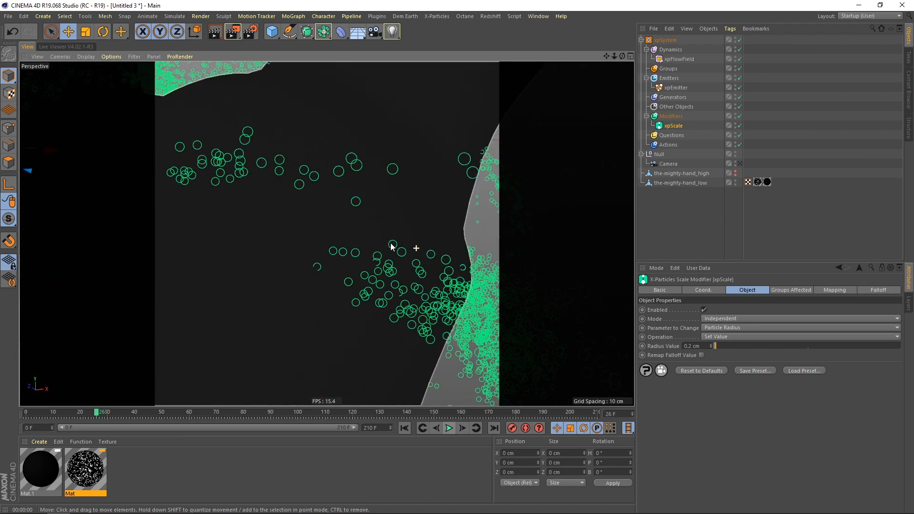
pyautogui.moveTo(377, 248)
pyautogui.keyDown('alt'); pyautogui.mouseDown()
pyautogui.moveTo(323, 239)
pyautogui.moveTo(394, 249)
pyautogui.mouseUp(); pyautogui.keyUp('alt')
pyautogui.keyDown('alt'); pyautogui.moveTo(373, 249); pyautogui.dragTo(294, 276, button='right'); pyautogui.keyUp('alt')
pyautogui.keyDown('alt'); pyautogui.moveTo(310, 273); pyautogui.dragTo(356, 279, button='middle'); pyautogui.keyUp('alt')
pyautogui.keyDown('alt'); pyautogui.moveTo(353, 280); pyautogui.dragTo(350, 281); pyautogui.keyUp('alt')
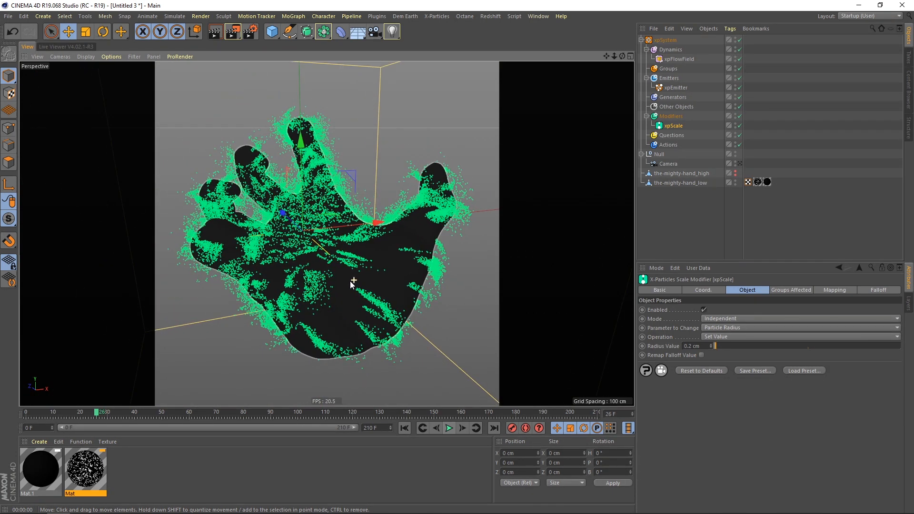
pyautogui.keyDown('alt'); pyautogui.moveTo(372, 275); pyautogui.dragTo(383, 270, button='right'); pyautogui.keyUp('alt')
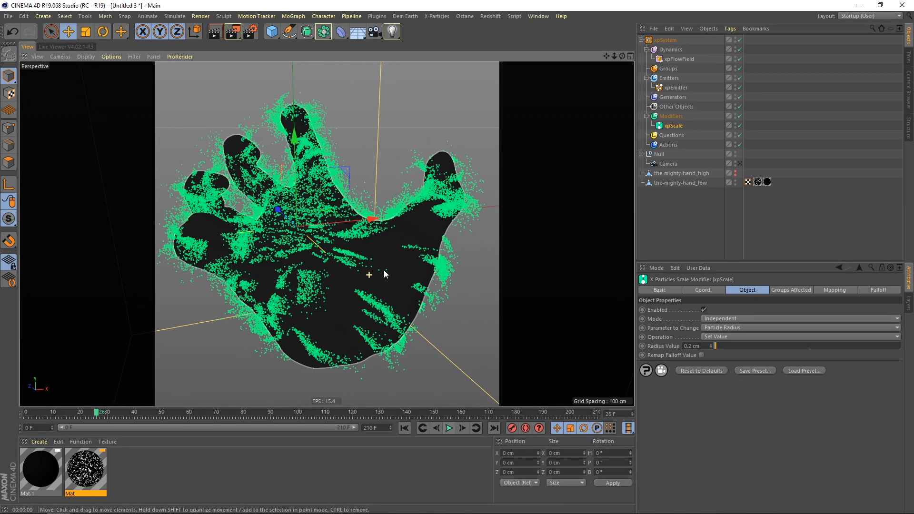
# - Set the xpScale Radius Value to 0.4 cm and replay the simulation from the start
pyautogui.moveTo(702, 346); pyautogui.dragTo(677, 347)
pyautogui.write('0.4')
pyautogui.press('Return')
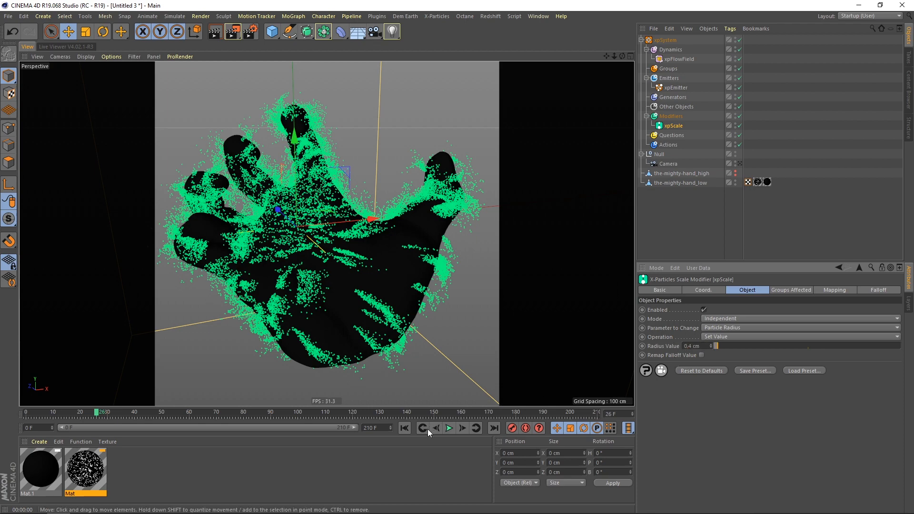
pyautogui.click(404, 428)
pyautogui.click(449, 428)
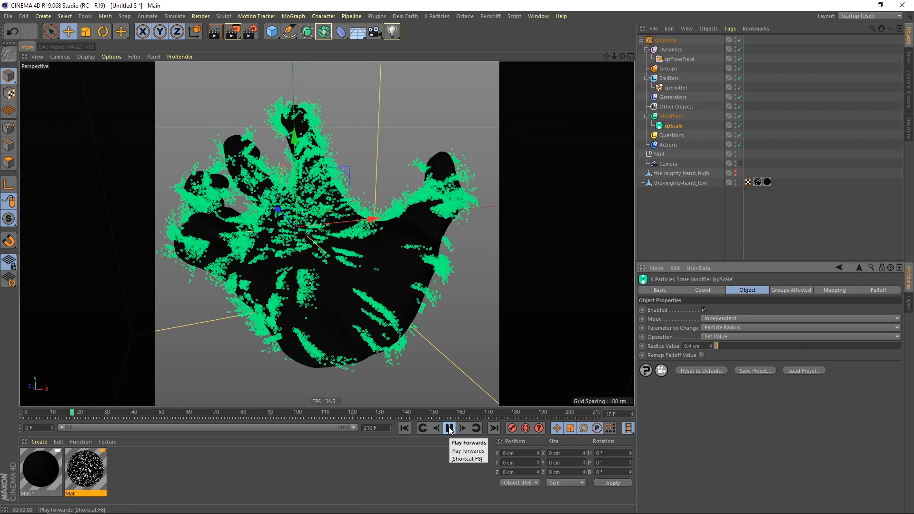
pyautogui.click(449, 429)
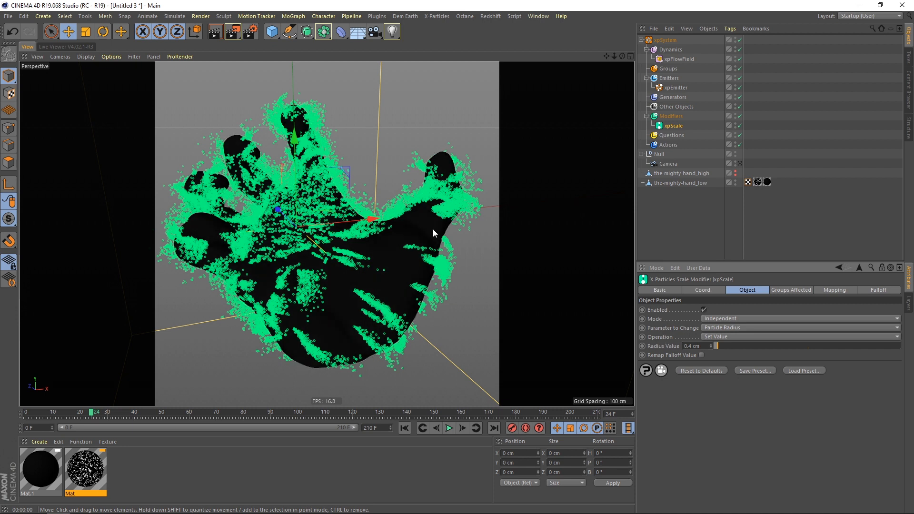
pyautogui.click(449, 428)
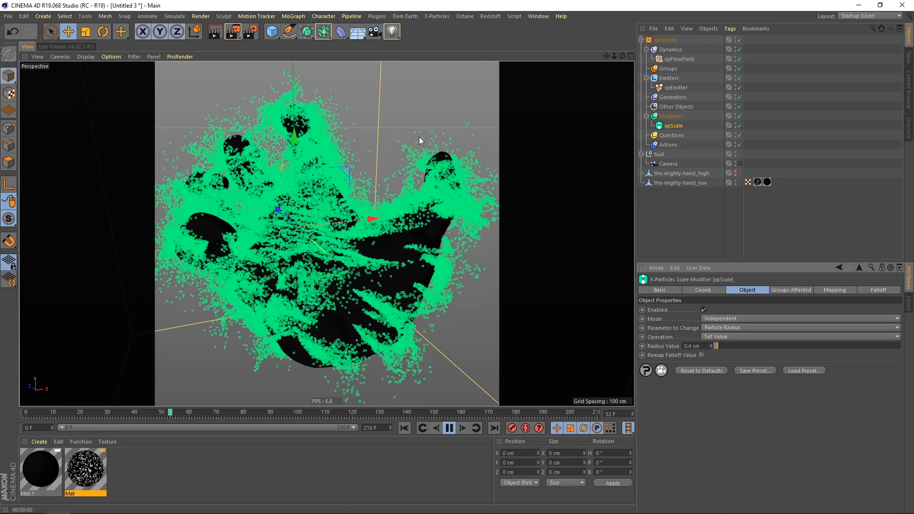
pyautogui.click(448, 428)
# - Return the simulation to the start and add a first mapping entry to the xpScale modifier
pyautogui.click(404, 428)
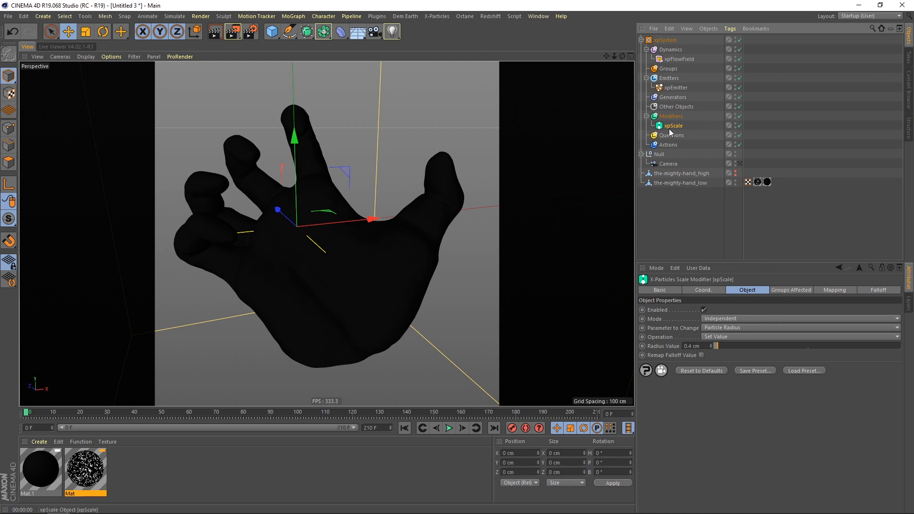
pyautogui.click(838, 290)
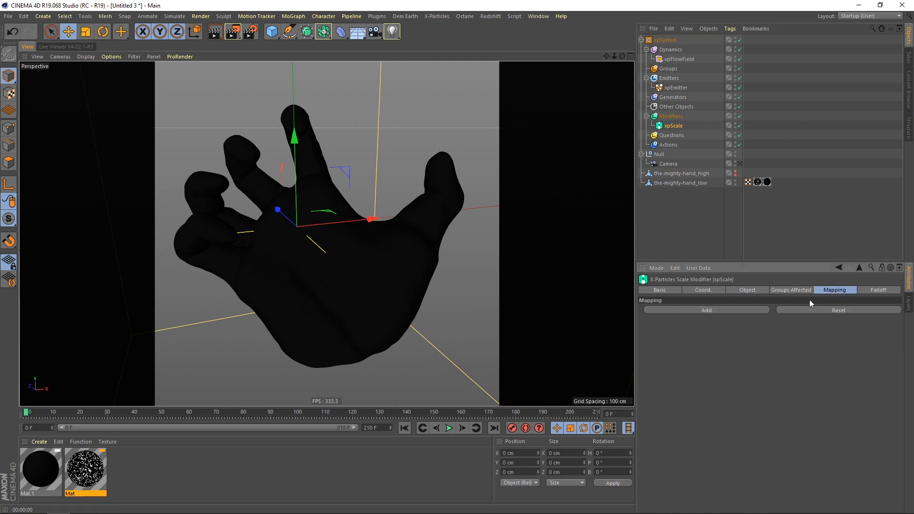
pyautogui.click(709, 310)
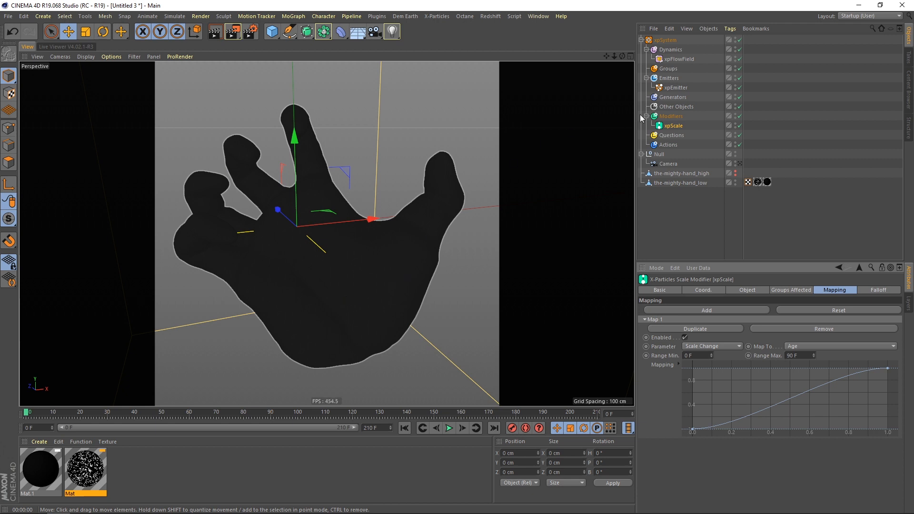
# - Set the xpEmitter's physical data Temperature to 50 with a Variation of 50
pyautogui.click(674, 88)
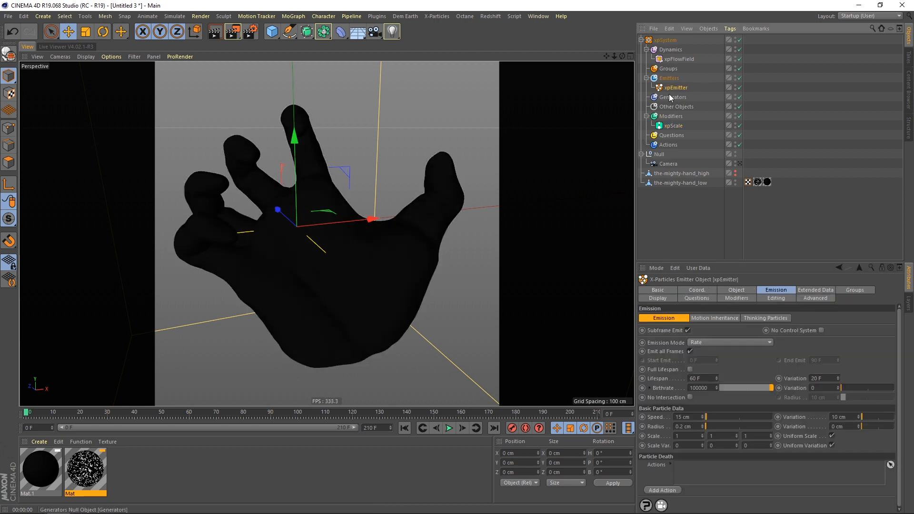
pyautogui.click(815, 290)
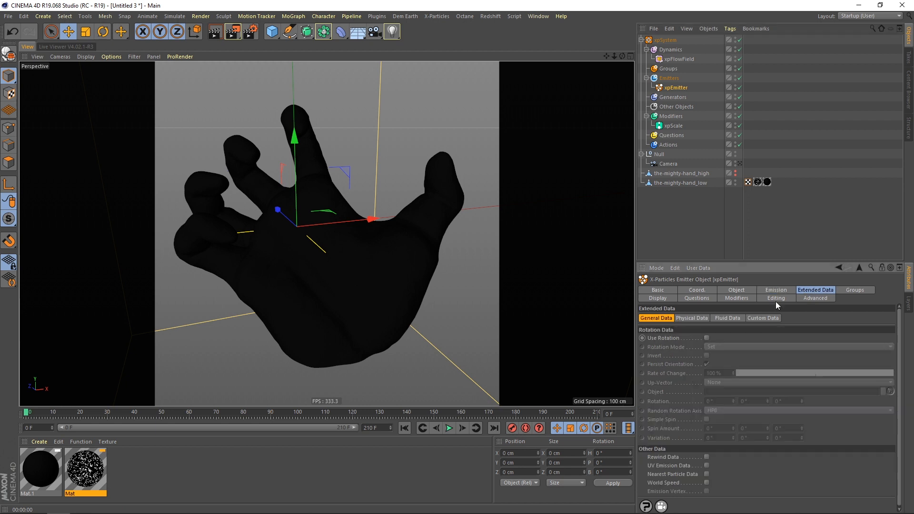
pyautogui.click(700, 319)
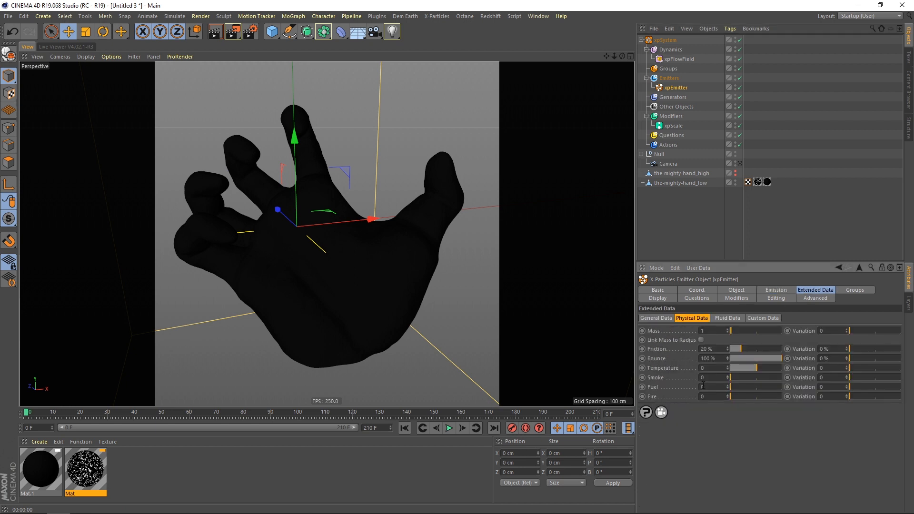
pyautogui.click(692, 368)
pyautogui.moveTo(824, 371); pyautogui.dragTo(810, 369)
pyautogui.write('50')
pyautogui.press('Return')
# - Map the xpScale modifier's Radius Value parameter to particle Temperature in Map 1
pyautogui.click(676, 126)
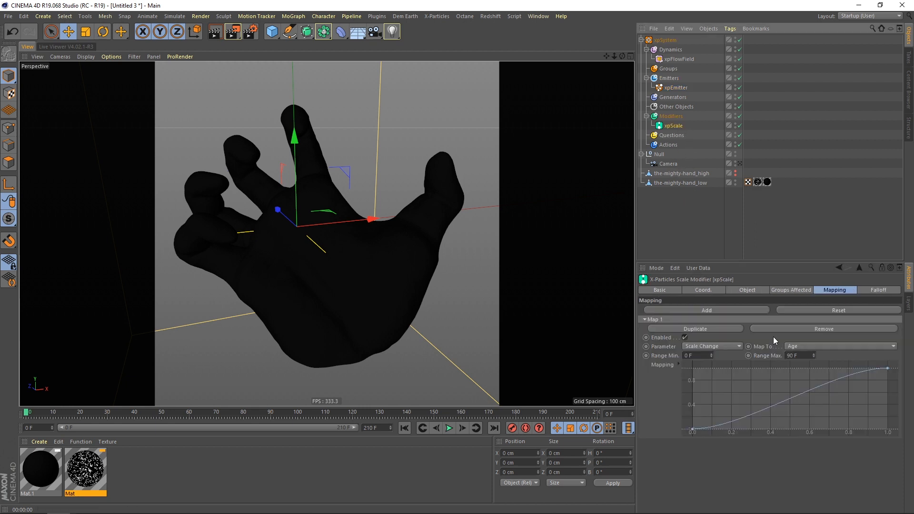
pyautogui.click(734, 346)
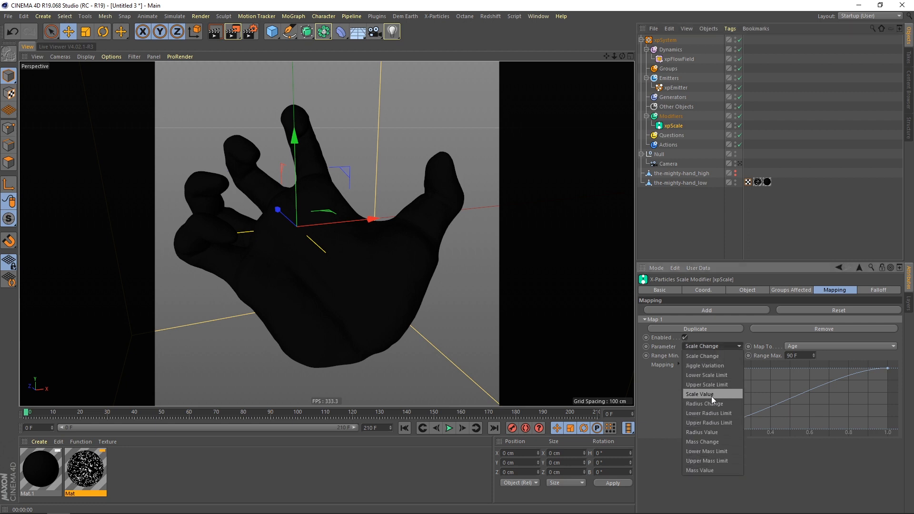
pyautogui.click(704, 432)
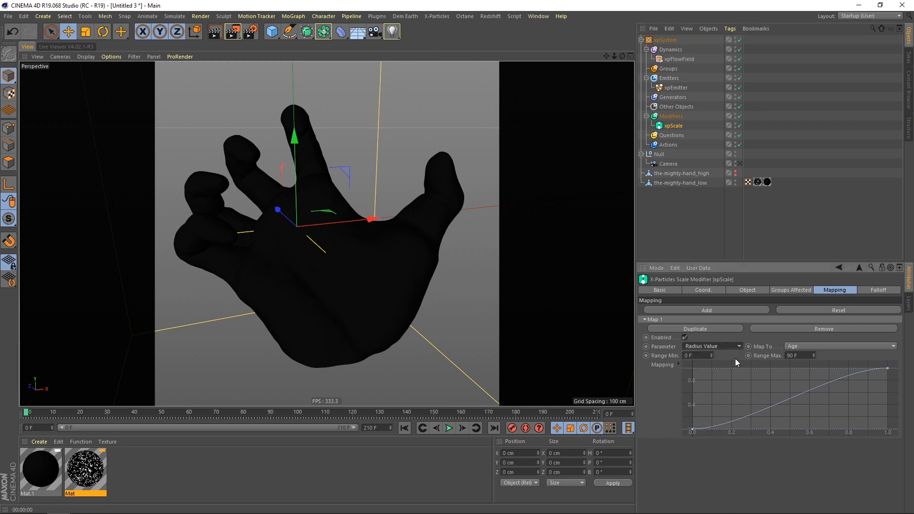
pyautogui.click(798, 346)
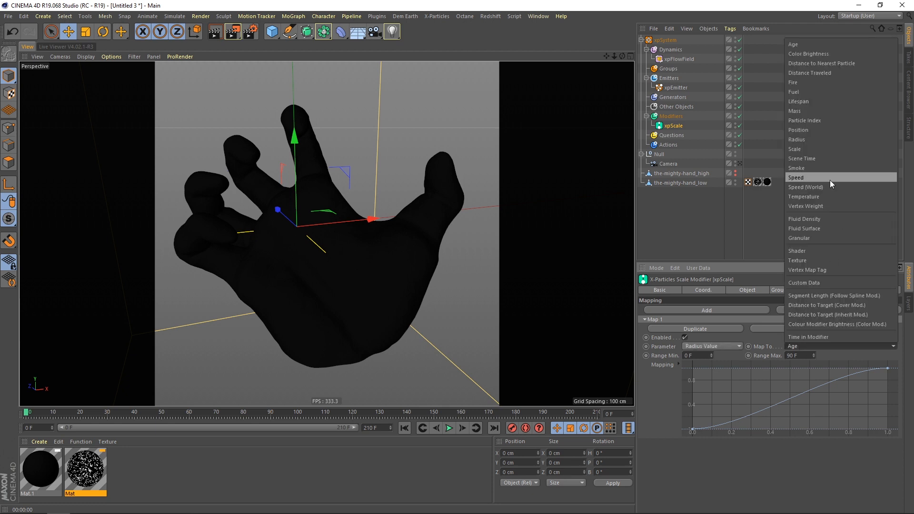
pyautogui.click(814, 197)
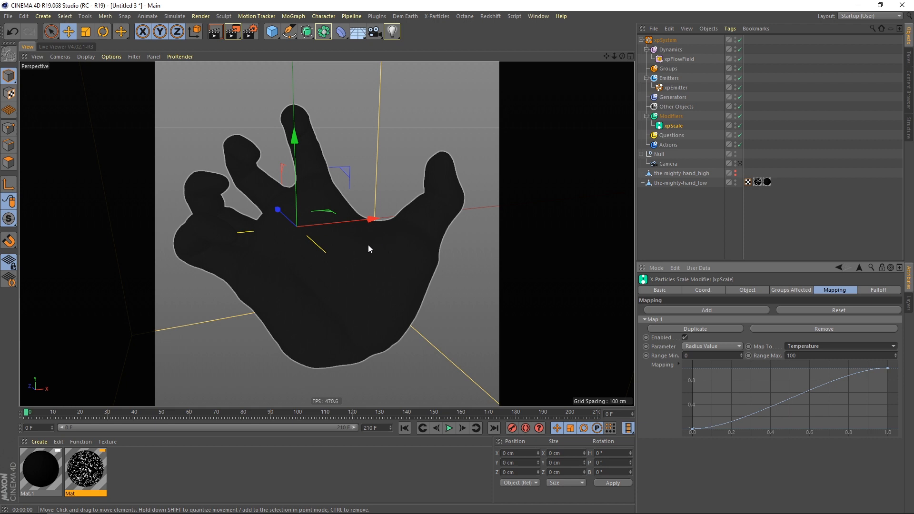
# - Recheck the emitter's temperature settings, then play the simulation and inspect the varied particle radii up close
pyautogui.click(675, 87)
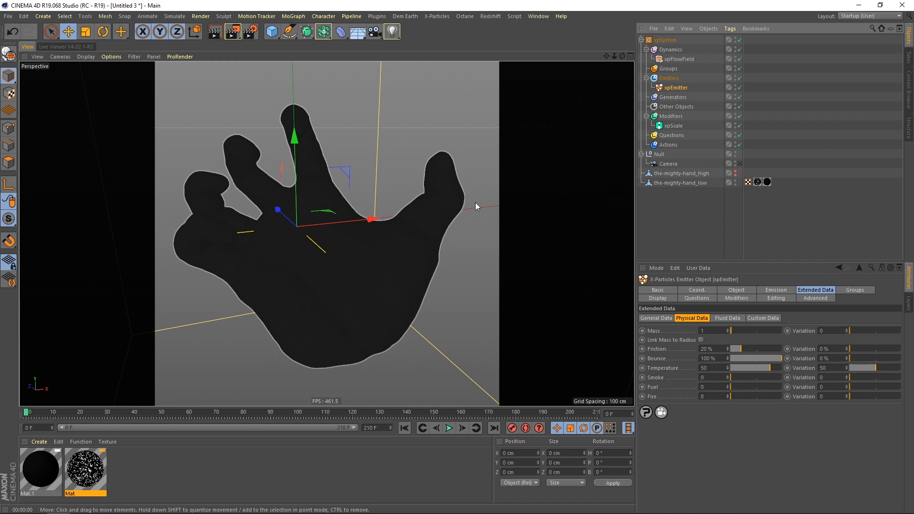
pyautogui.click(673, 125)
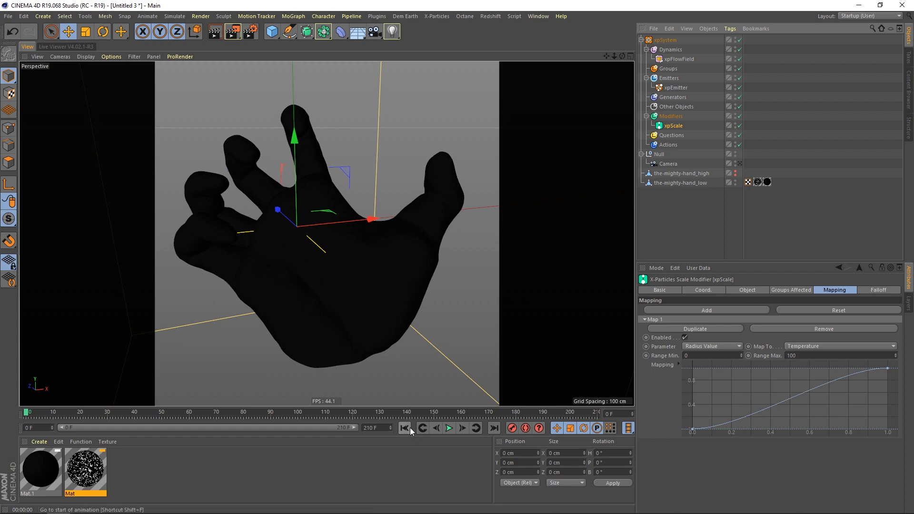
pyautogui.click(447, 428)
pyautogui.click(447, 428)
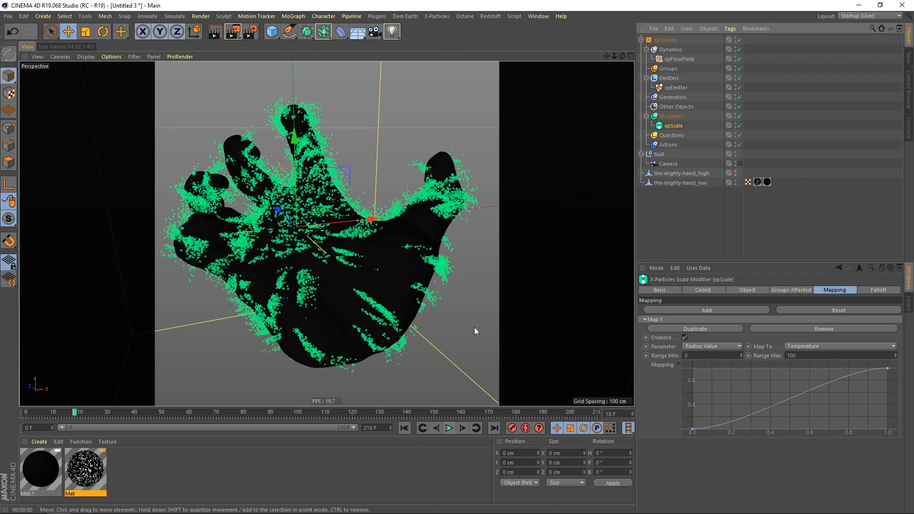
pyautogui.scroll(10, 461, 247)
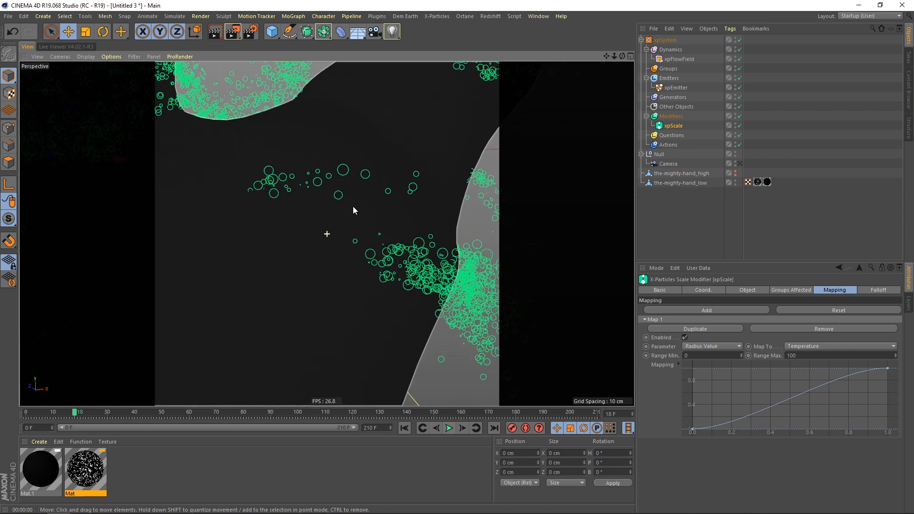
pyautogui.keyDown('alt'); pyautogui.moveTo(352, 206); pyautogui.dragTo(345, 204); pyautogui.keyUp('alt')
pyautogui.keyDown('alt'); pyautogui.moveTo(308, 191); pyautogui.dragTo(315, 190, button='right'); pyautogui.keyUp('alt')
pyautogui.keyDown('alt'); pyautogui.moveTo(325, 189); pyautogui.dragTo(363, 174); pyautogui.keyUp('alt')
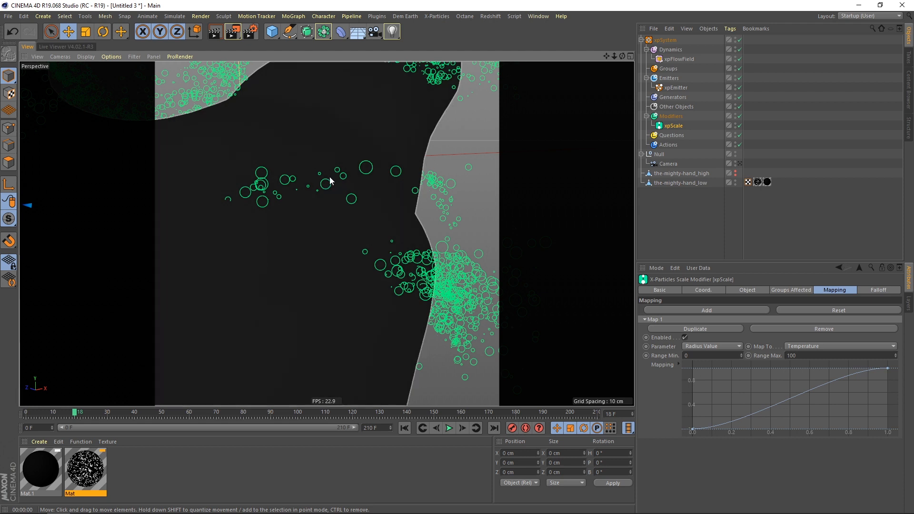
# - Play the simulation further and examine the particle size variation across the whole hand
pyautogui.click(449, 428)
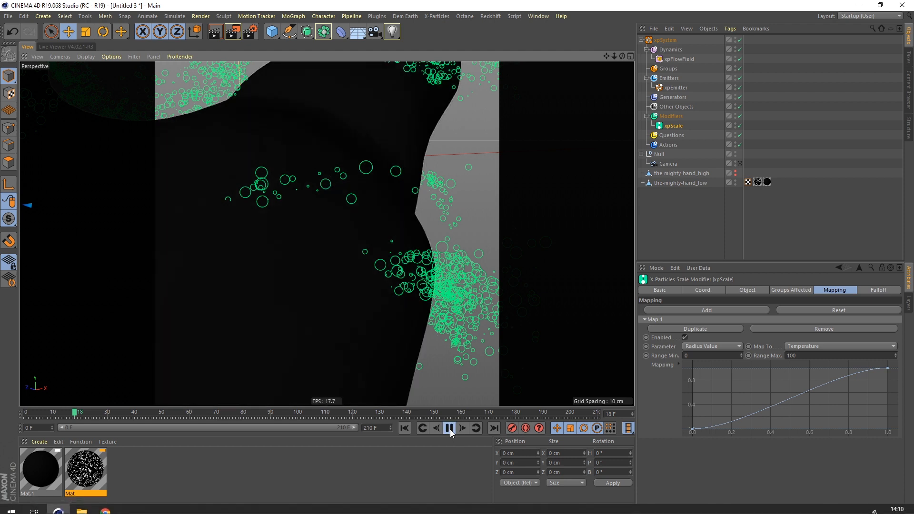
pyautogui.click(449, 428)
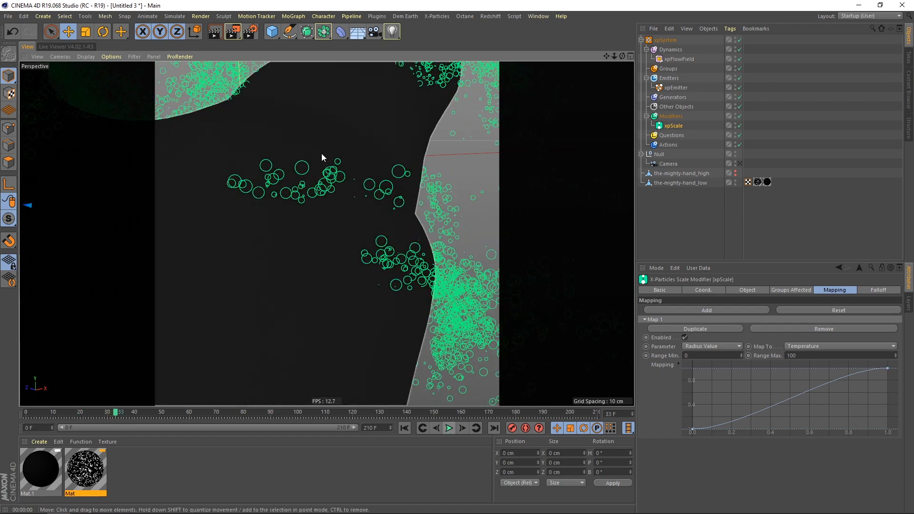
pyautogui.keyDown('alt'); pyautogui.moveTo(216, 210); pyautogui.dragTo(202, 219, button='right'); pyautogui.keyUp('alt')
pyautogui.moveTo(223, 203)
pyautogui.keyDown('alt'); pyautogui.mouseDown()
pyautogui.moveTo(198, 202)
pyautogui.moveTo(223, 187)
pyautogui.moveTo(407, 230)
pyautogui.moveTo(384, 234)
pyautogui.mouseUp(); pyautogui.keyUp('alt')
pyautogui.keyDown('alt'); pyautogui.moveTo(361, 247); pyautogui.dragTo(377, 248, button='right'); pyautogui.keyUp('alt')
pyautogui.keyDown('alt'); pyautogui.moveTo(365, 255); pyautogui.dragTo(363, 263, button='middle'); pyautogui.keyUp('alt')
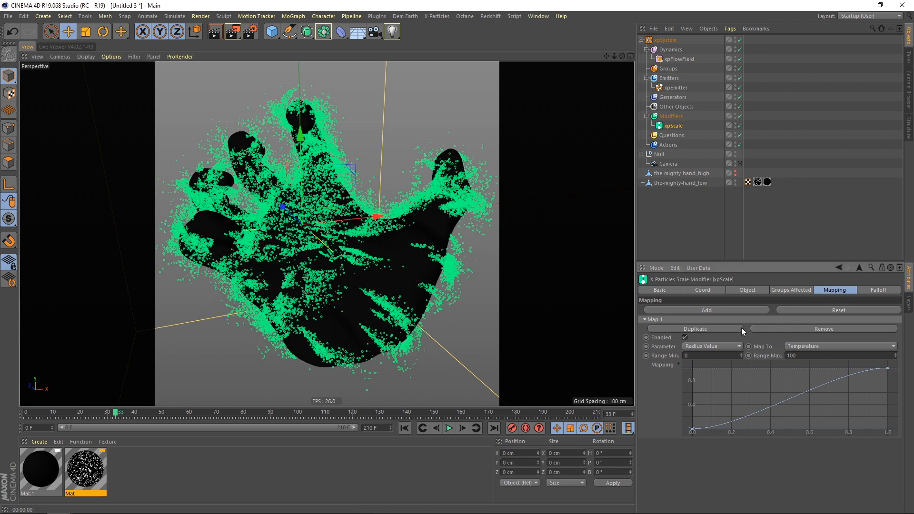
# - Add a second map to the xpScale modifier that drives Radius Value by particle Age
pyautogui.click(709, 310)
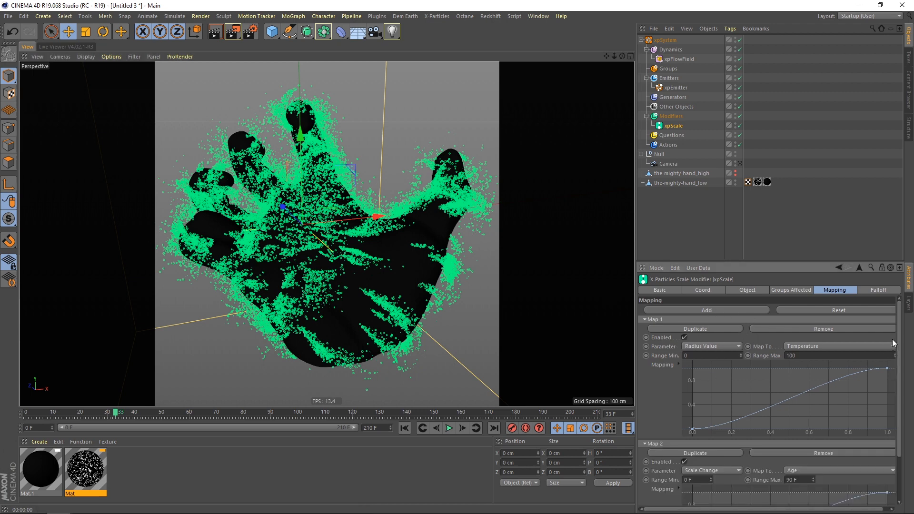
pyautogui.scroll(-3, 891, 339)
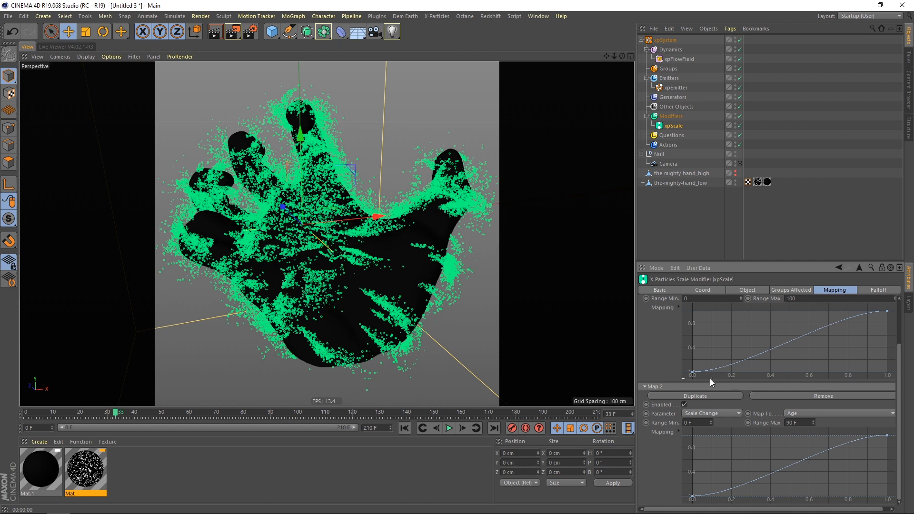
pyautogui.moveTo(898, 388); pyautogui.dragTo(900, 388)
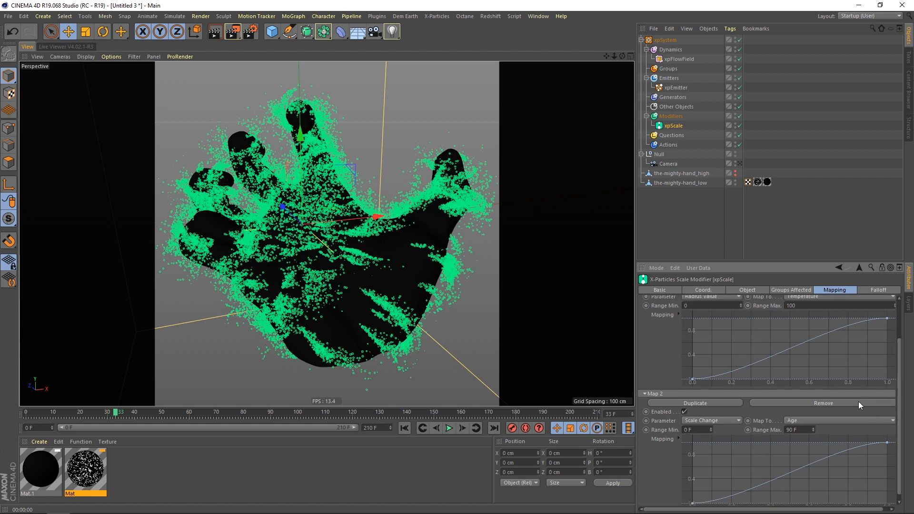
pyautogui.click(726, 420)
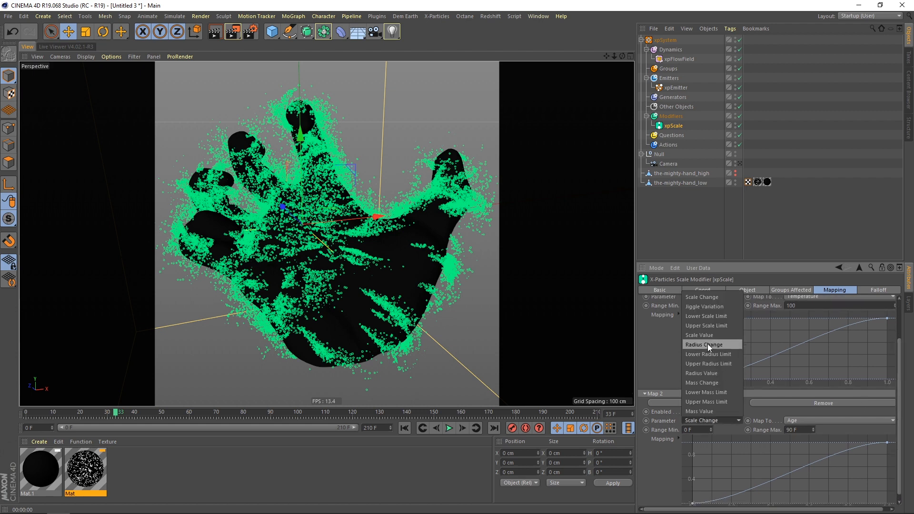
pyautogui.click(707, 344)
pyautogui.click(735, 421)
pyautogui.click(716, 373)
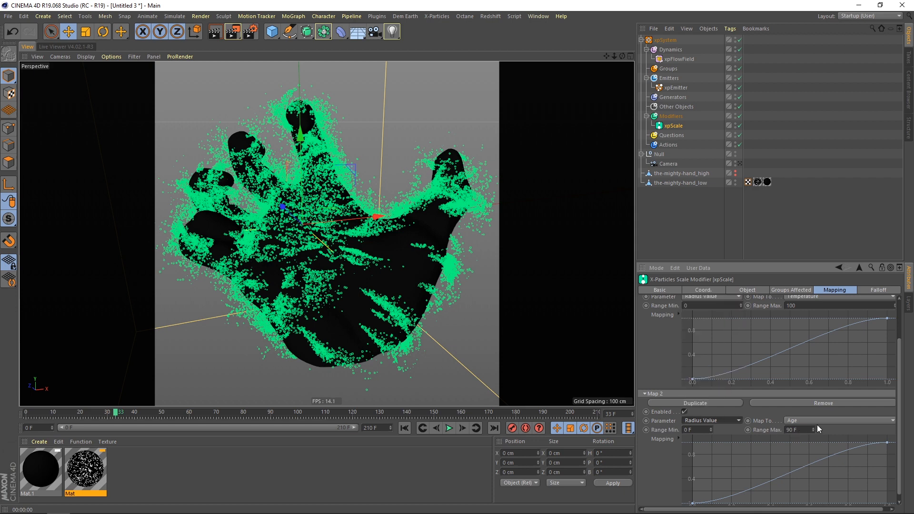
pyautogui.scroll(-1, 902, 423)
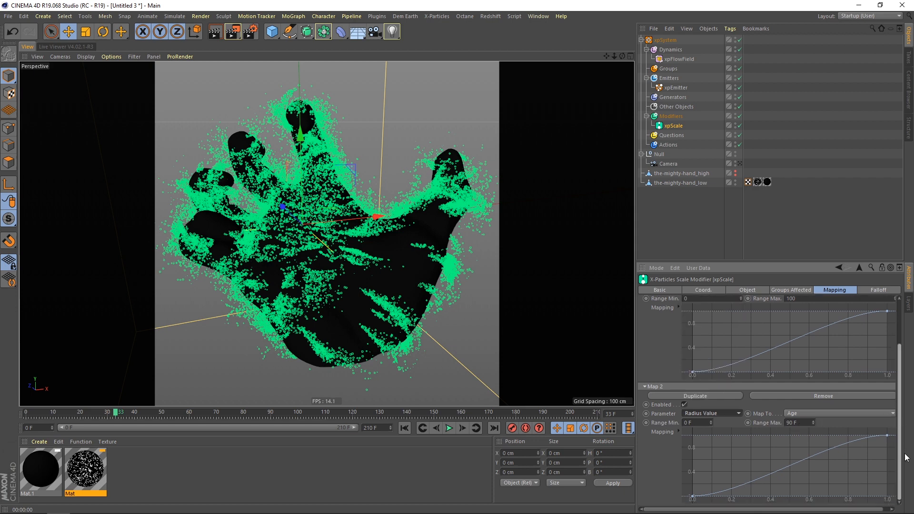
# - Replay the simulation from the start and inspect up close how the particle radii change with age
pyautogui.click(400, 427)
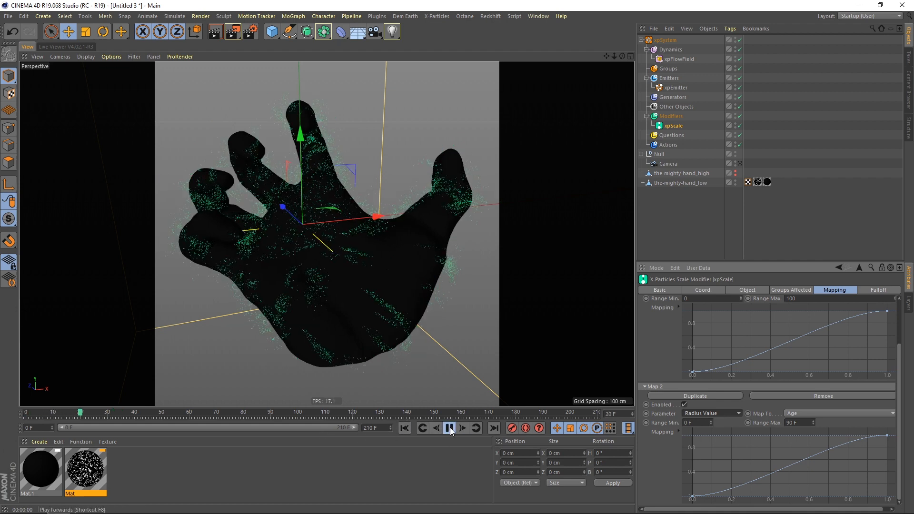
pyautogui.click(450, 427)
pyautogui.scroll(10, 431, 244)
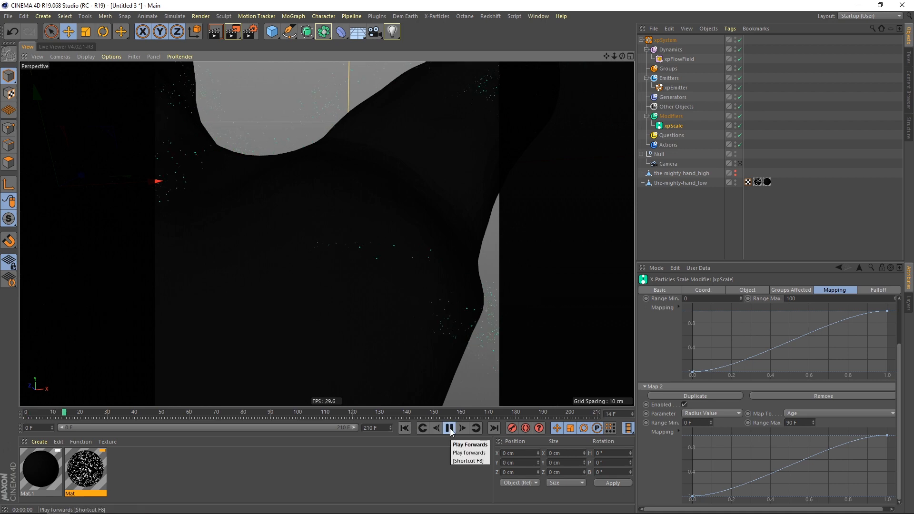
pyautogui.click(450, 427)
pyautogui.scroll(-10, 332, 300)
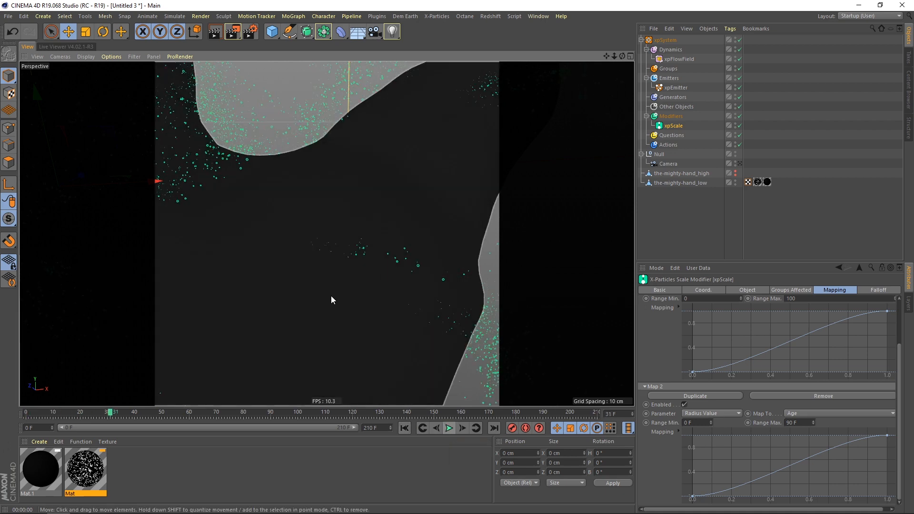
# - Reshape the age-to-radius curve of the xpScale modifier so it rises from zero, peaks at mid-life and falls back to zero
pyautogui.keyDown('alt'); pyautogui.moveTo(327, 267); pyautogui.dragTo(380, 241); pyautogui.keyUp('alt')
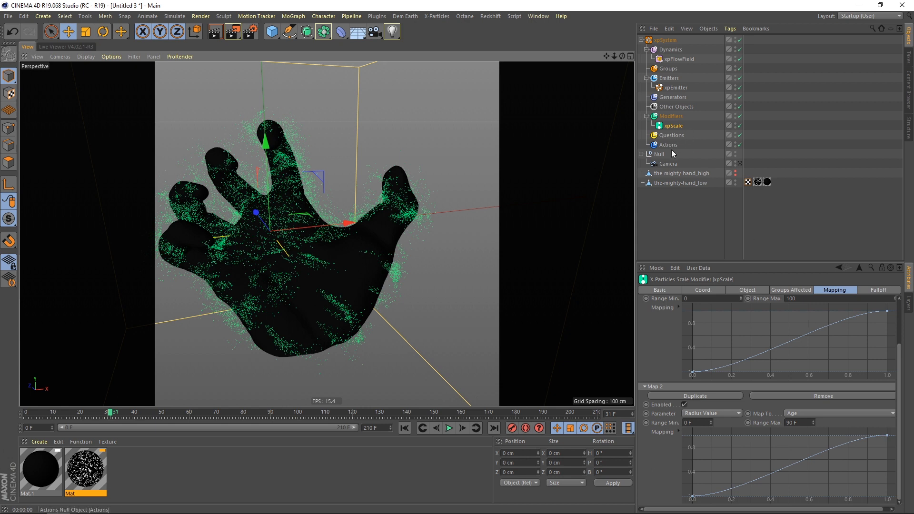
pyautogui.click(676, 87)
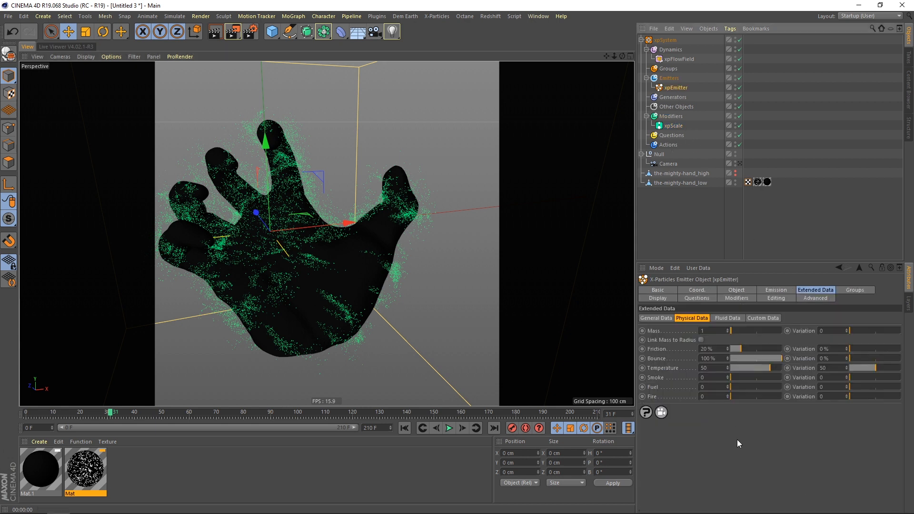
pyautogui.click(768, 291)
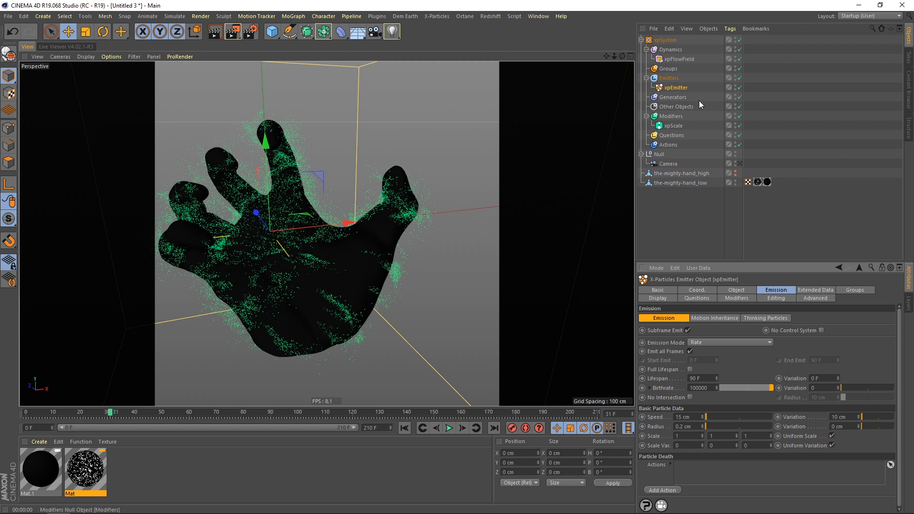
pyautogui.click(674, 126)
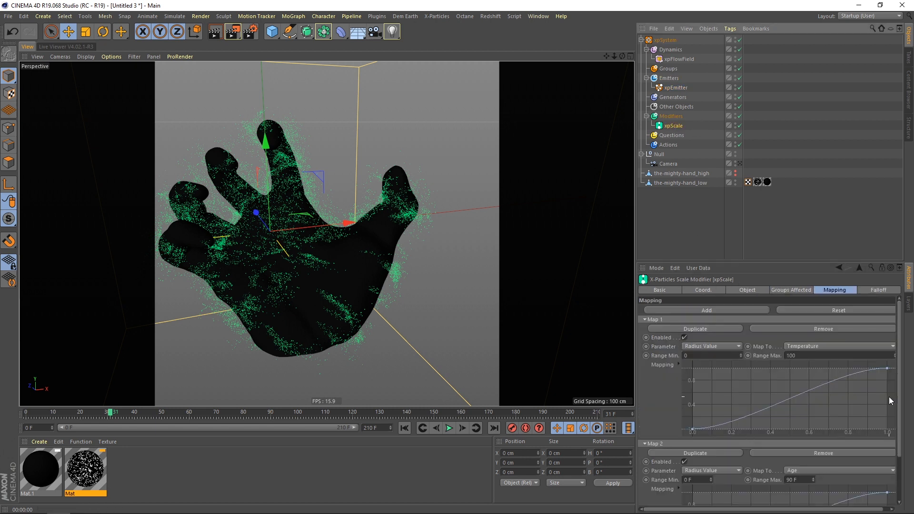
pyautogui.scroll(-4, 890, 400)
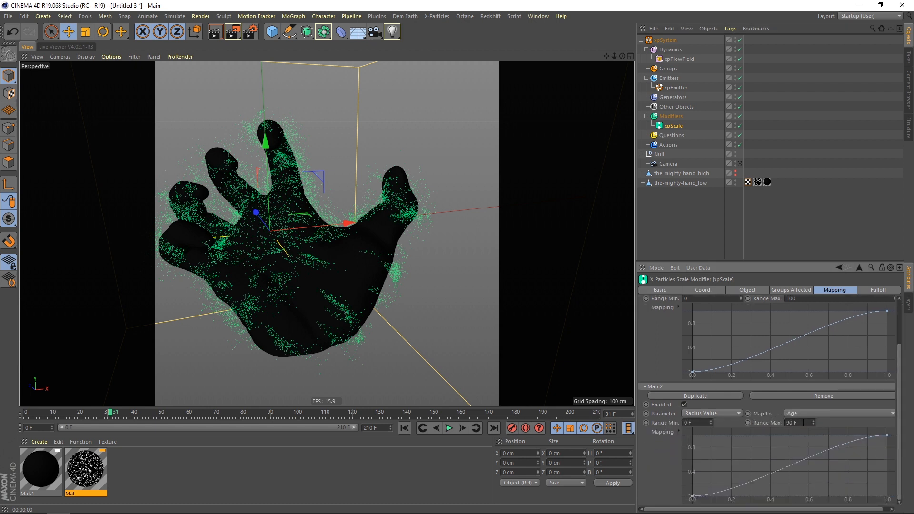
pyautogui.moveTo(887, 436); pyautogui.dragTo(895, 500)
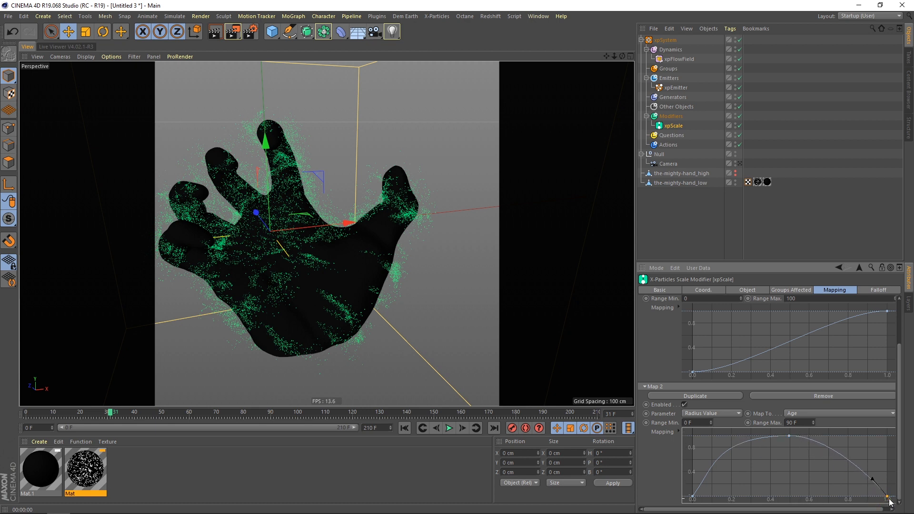
# - Replay the simulation from the first frame and examine the particle sizes up close on the palm
pyautogui.click(404, 428)
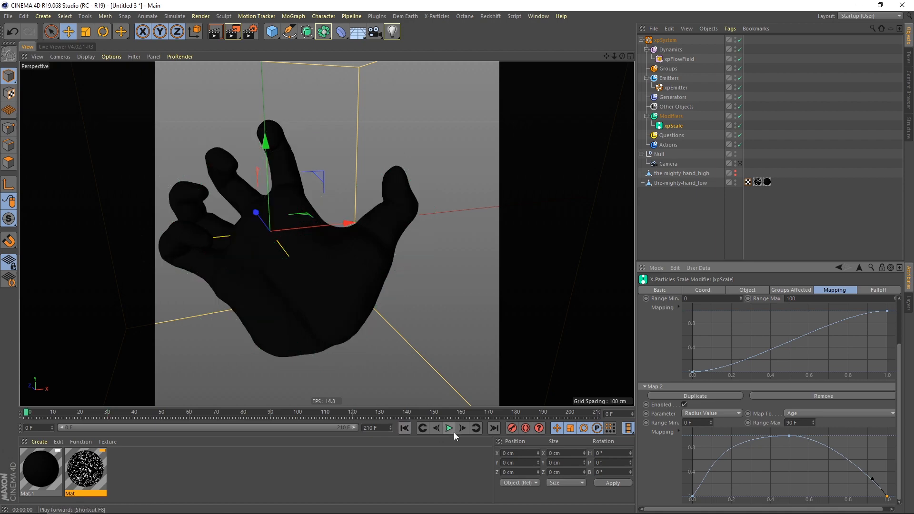
pyautogui.click(448, 428)
pyautogui.click(449, 428)
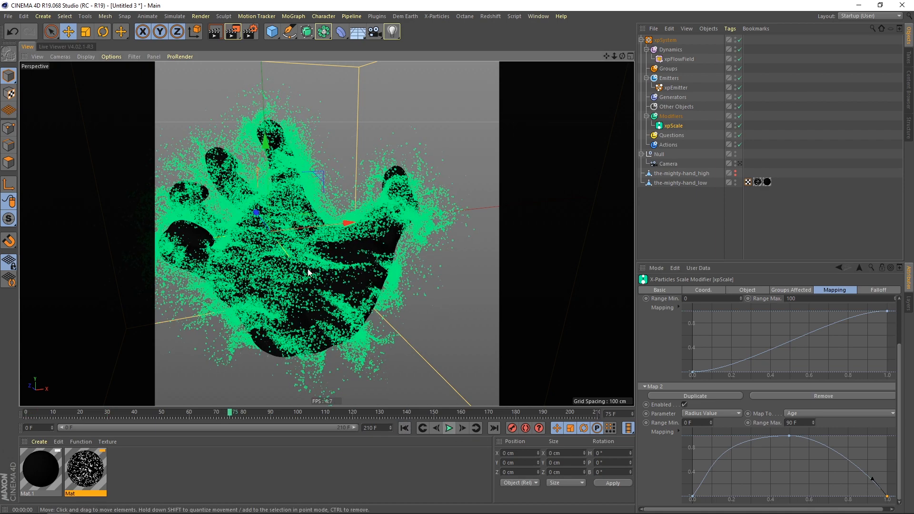
pyautogui.moveTo(310, 272)
pyautogui.keyDown('alt'); pyautogui.mouseDown()
pyautogui.moveTo(284, 282)
pyautogui.moveTo(310, 272)
pyautogui.mouseUp(); pyautogui.keyUp('alt')
pyautogui.scroll(7, 331, 264)
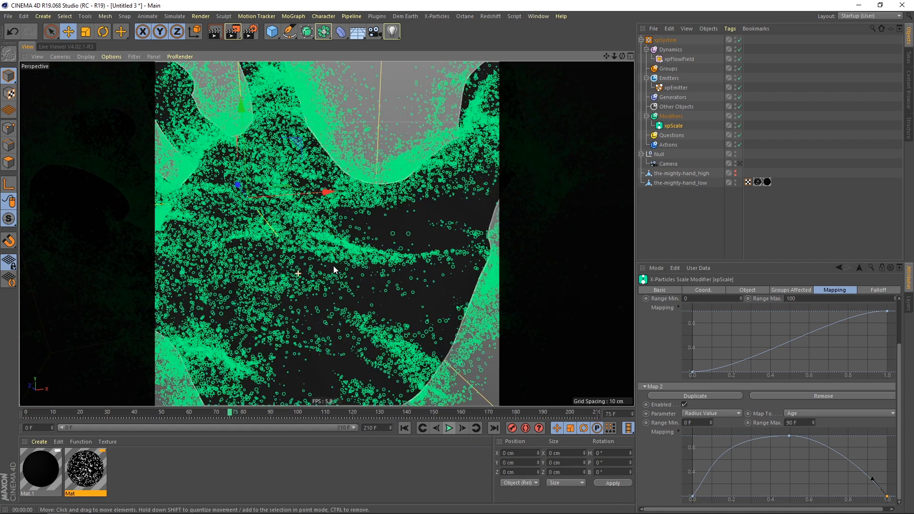
pyautogui.keyDown('alt'); pyautogui.moveTo(358, 234); pyautogui.dragTo(352, 261); pyautogui.keyUp('alt')
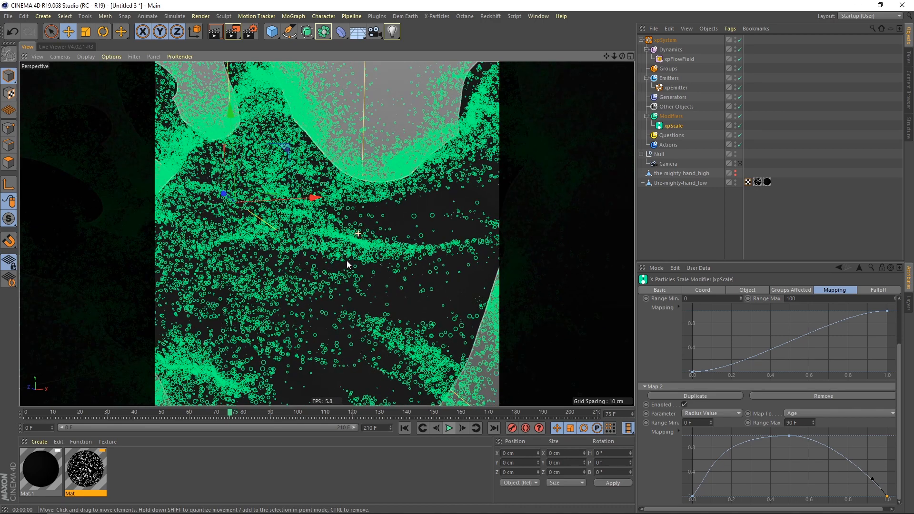
pyautogui.scroll(-10, 372, 249)
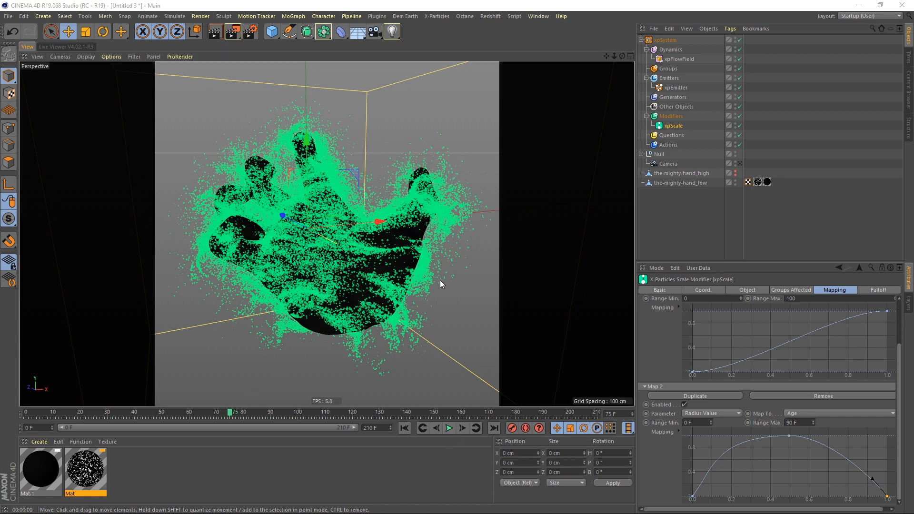
# - Set the xpEmitter's birthrate to 10000 and play the simulation
pyautogui.click(673, 87)
pyautogui.click(695, 388)
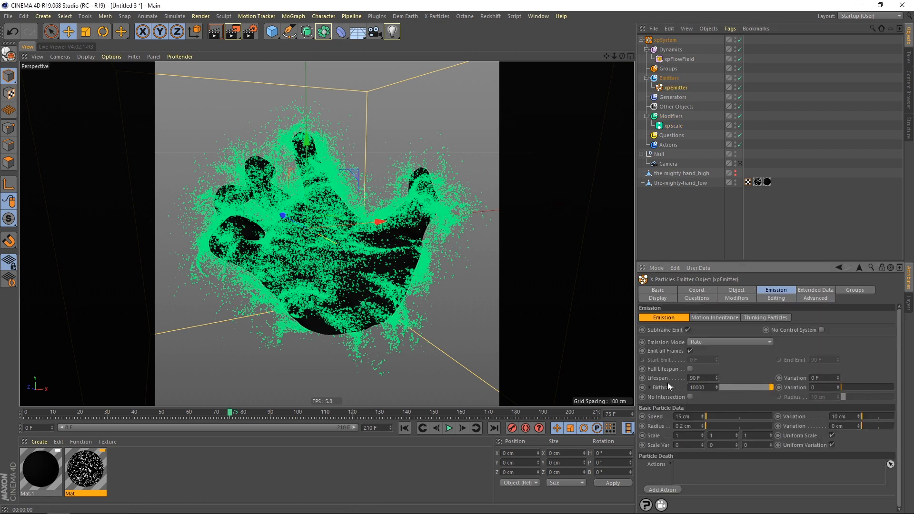
pyautogui.click(421, 427)
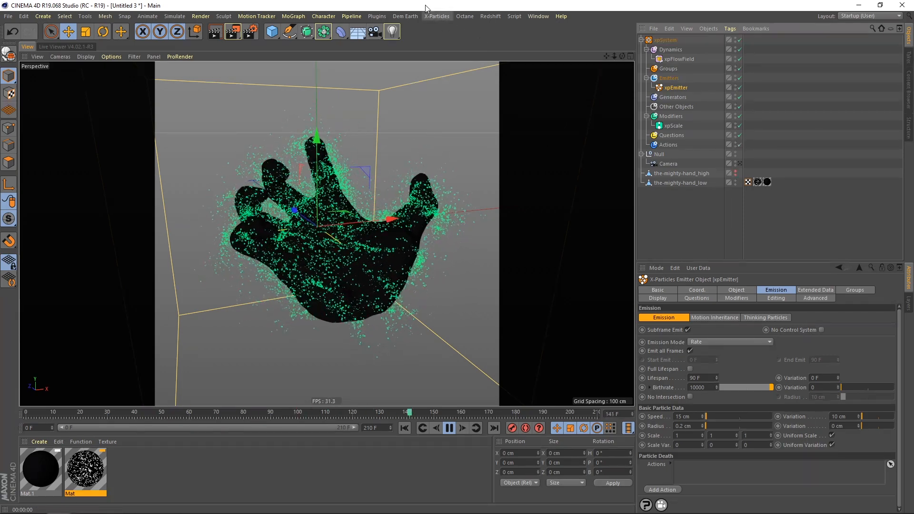
# - Add an xpTurbulence motion modifier to the particle system's Modifiers folder
pyautogui.click(677, 108)
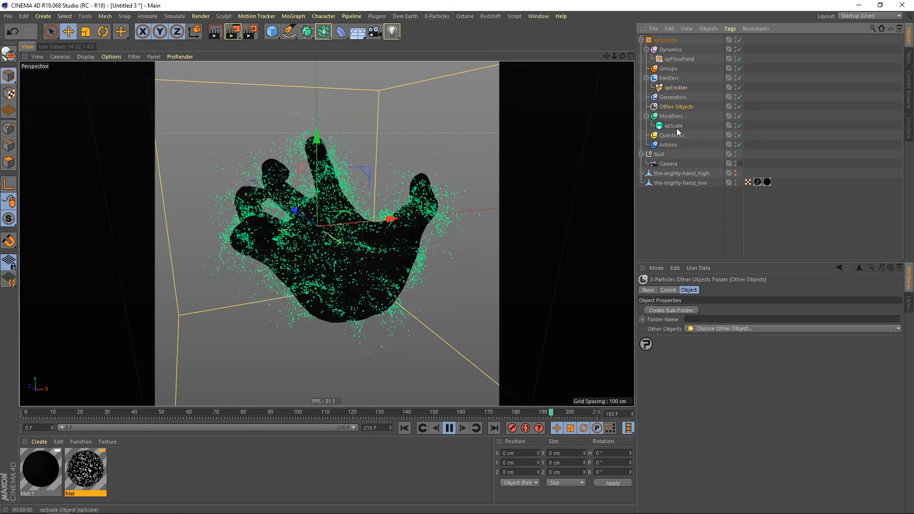
pyautogui.click(675, 117)
pyautogui.click(726, 338)
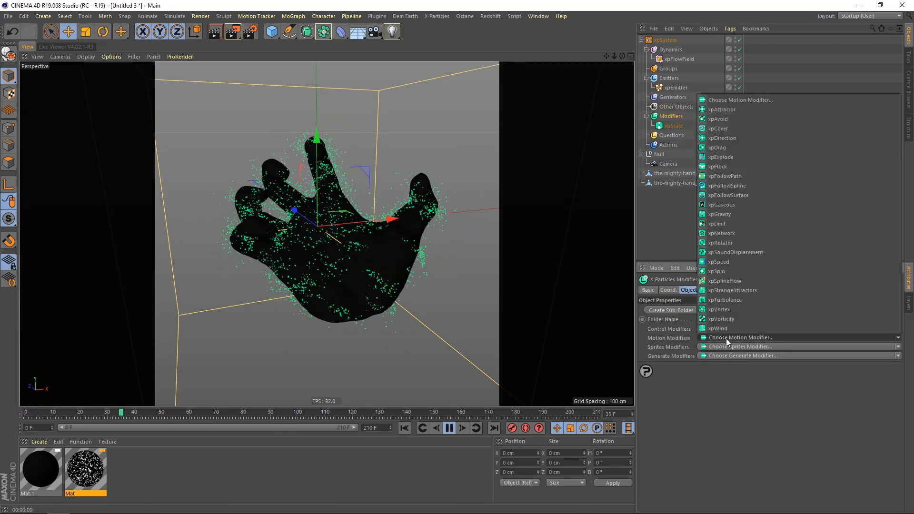
pyautogui.click(728, 300)
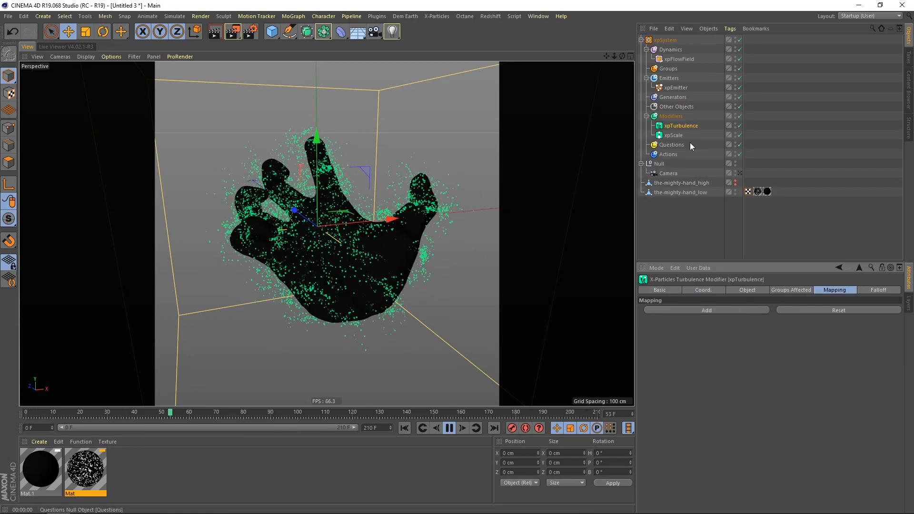
# - Set the noise type of the xpTurbulence modifier to Turbulence
pyautogui.keyDown('alt'); pyautogui.moveTo(373, 228); pyautogui.dragTo(354, 231); pyautogui.keyUp('alt')
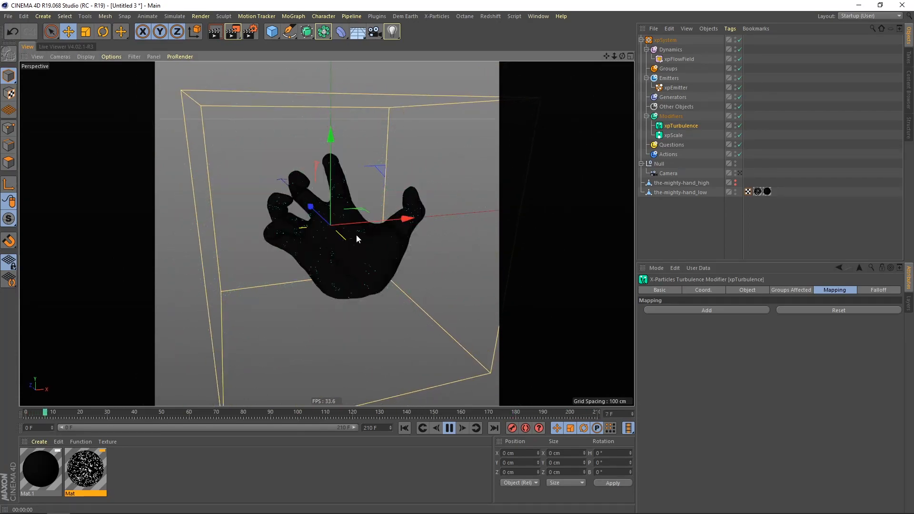
pyautogui.click(747, 290)
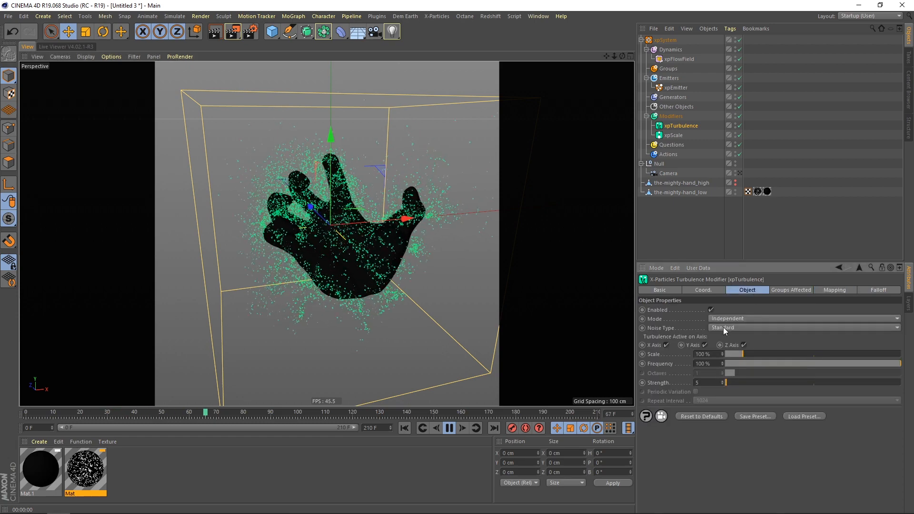
pyautogui.click(723, 328)
pyautogui.click(733, 338)
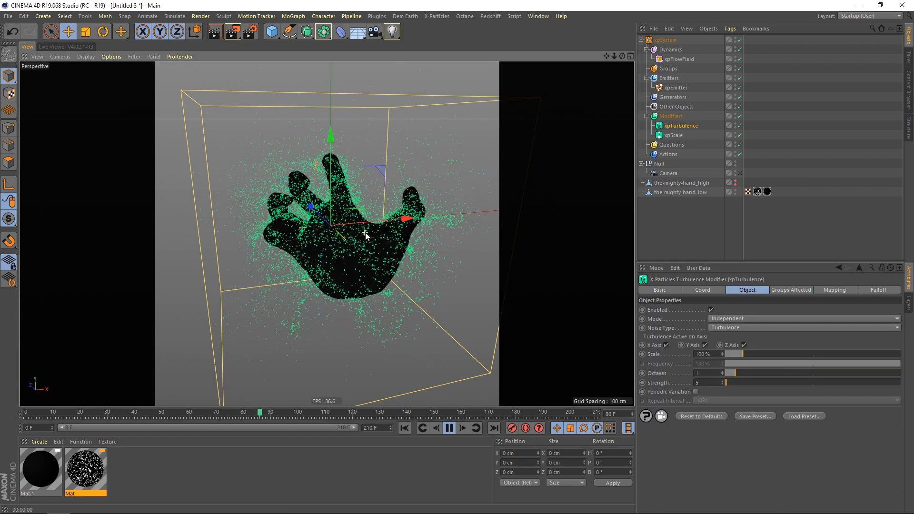
# - Set the strength of the xpTurbulence modifier to 50
pyautogui.keyDown('alt'); pyautogui.moveTo(363, 235); pyautogui.dragTo(447, 369); pyautogui.keyUp('alt')
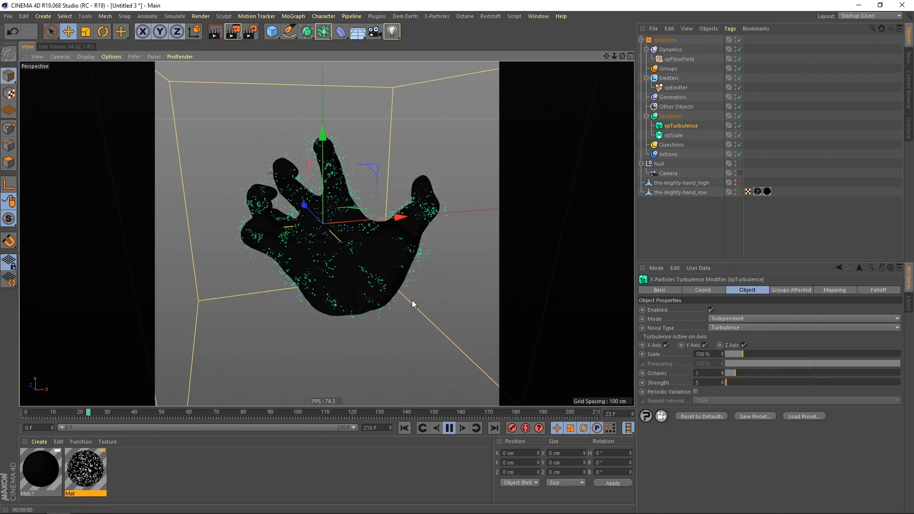
pyautogui.keyDown('alt'); pyautogui.moveTo(412, 300); pyautogui.dragTo(391, 260); pyautogui.keyUp('alt')
pyautogui.scroll(-3, 392, 262)
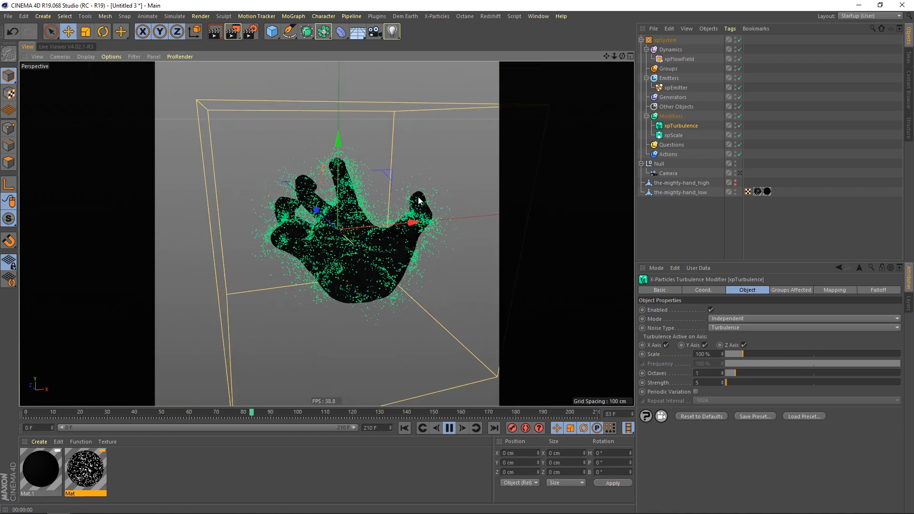
pyautogui.click(699, 382)
pyautogui.write('0')
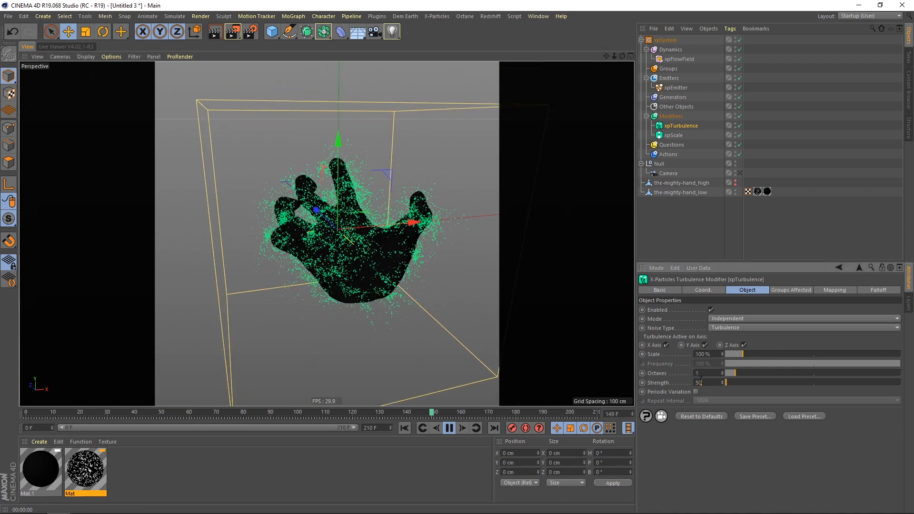
pyautogui.press('Return')
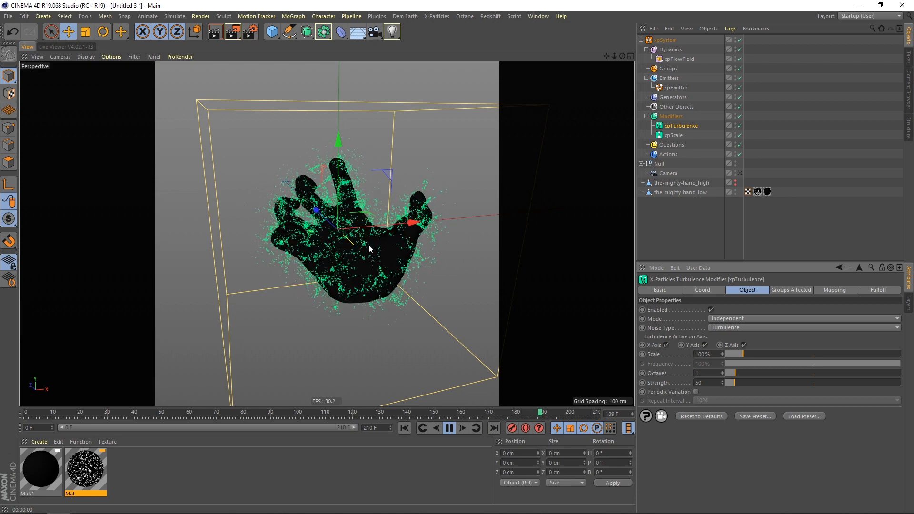
# - Set the scale of the xpTurbulence modifier to 30%
pyautogui.moveTo(361, 248)
pyautogui.keyDown('alt'); pyautogui.mouseDown(button='right')
pyautogui.moveTo(377, 251)
pyautogui.moveTo(364, 263)
pyautogui.mouseUp(button='right'); pyautogui.keyUp('alt')
pyautogui.keyDown('alt'); pyautogui.moveTo(364, 263); pyautogui.dragTo(365, 270, button='middle'); pyautogui.keyUp('alt')
pyautogui.moveTo(370, 261)
pyautogui.keyDown('alt'); pyautogui.mouseDown()
pyautogui.moveTo(376, 252)
pyautogui.moveTo(373, 259)
pyautogui.mouseUp(); pyautogui.keyUp('alt')
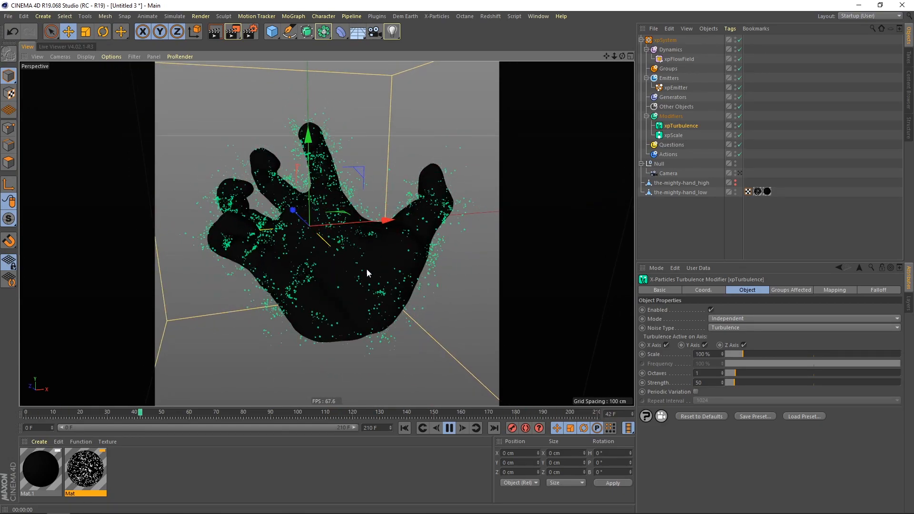
pyautogui.click(699, 355)
pyautogui.write('30')
pyautogui.press('Return')
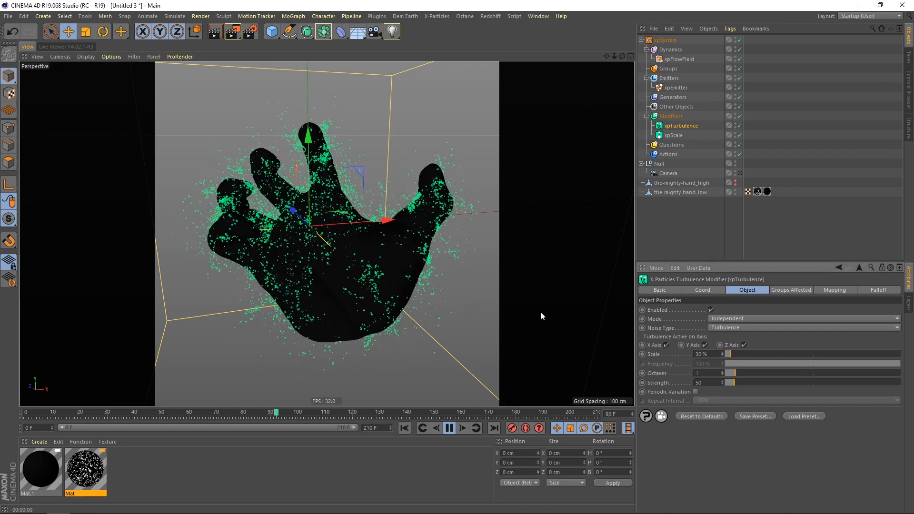
# - Set the xpTurbulence strength to 20 and restart the simulation from the first frame
pyautogui.click(405, 428)
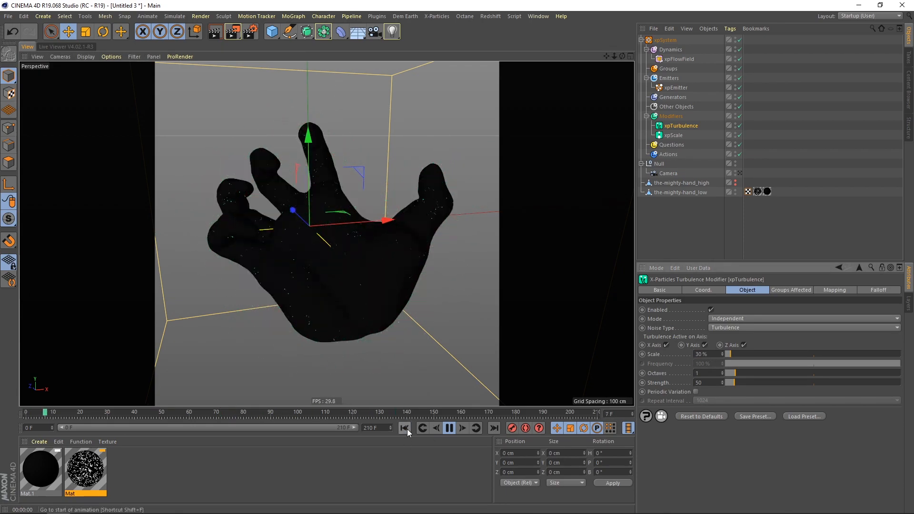
pyautogui.click(700, 383)
pyautogui.write('20')
pyautogui.press('Return')
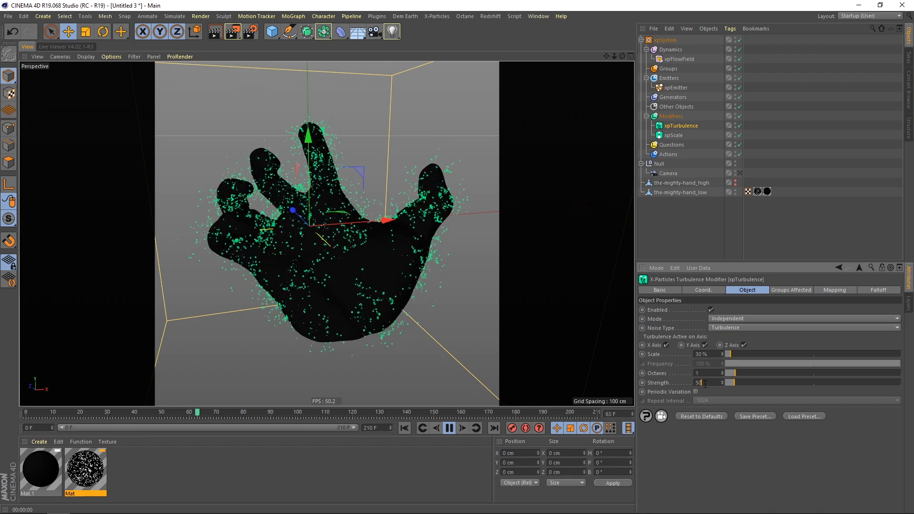
pyautogui.click(405, 428)
# - Set the xpEmitter's birthrate to 30000 and restart the simulation from the first frame
pyautogui.click(676, 88)
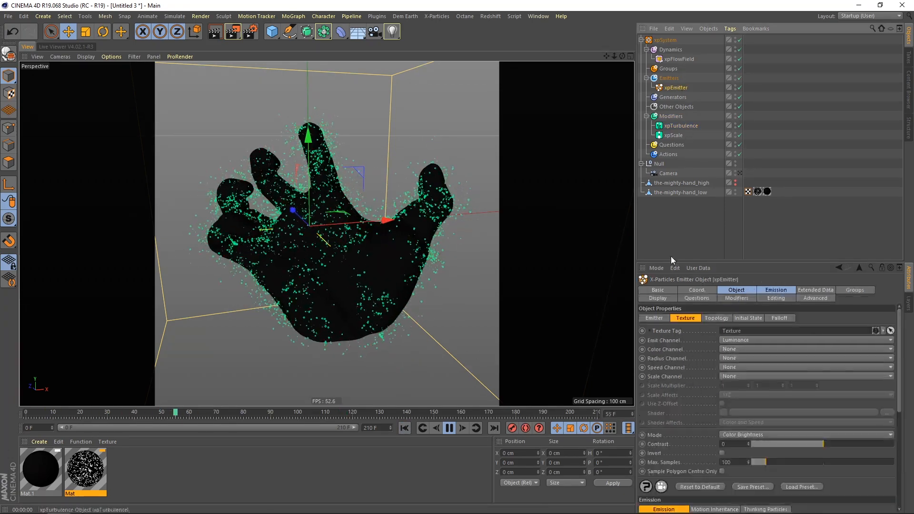
pyautogui.click(775, 290)
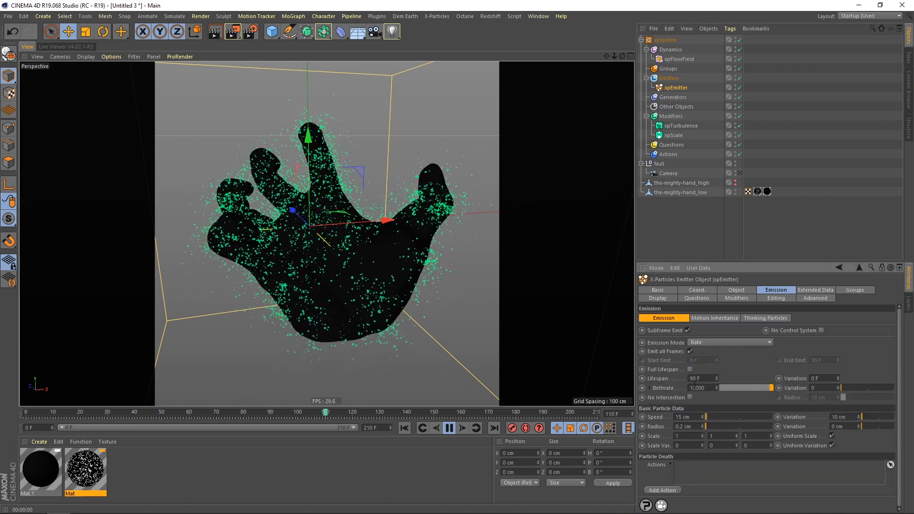
pyautogui.write('30000')
pyautogui.press('Return')
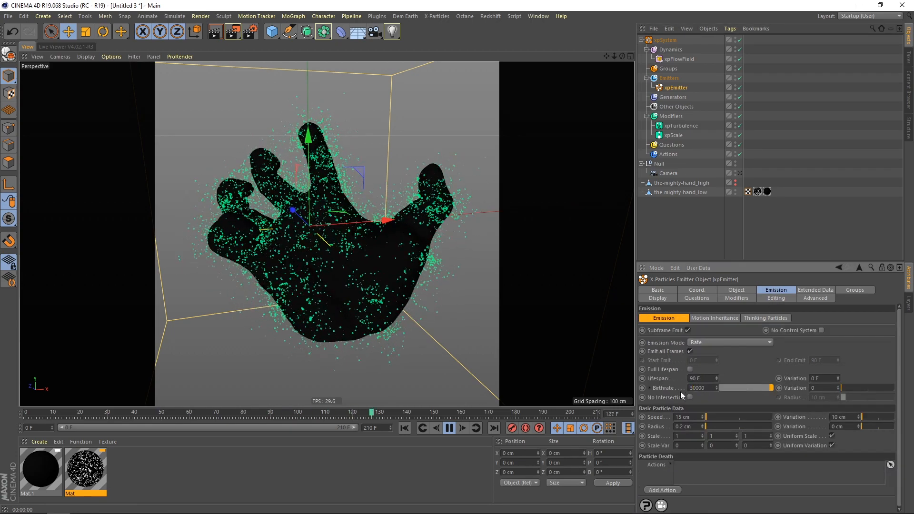
pyautogui.click(405, 427)
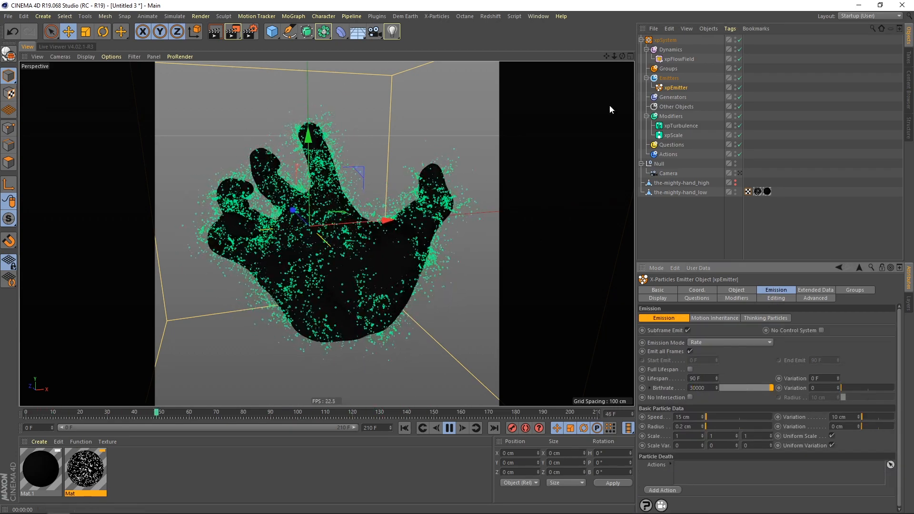
# - Check the xpTurbulence settings, stop the playback and open the xpEmitter's particle display settings
pyautogui.click(675, 125)
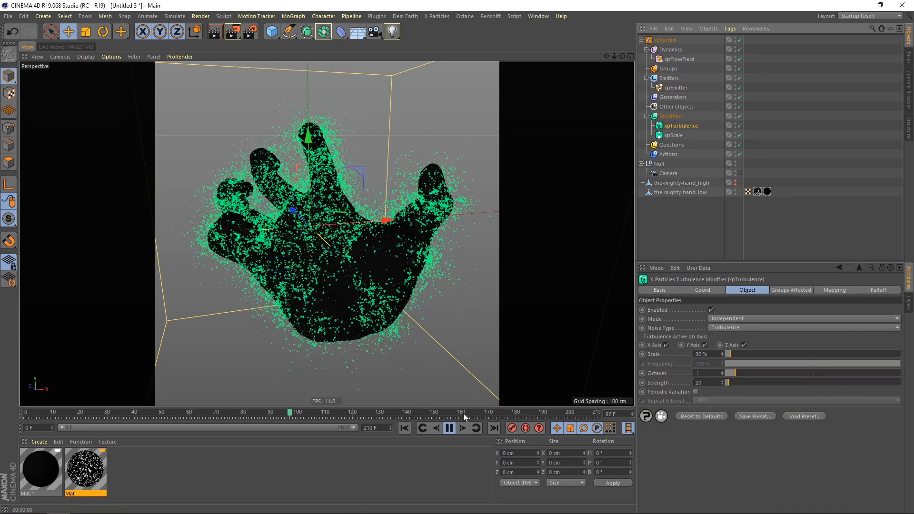
pyautogui.click(448, 428)
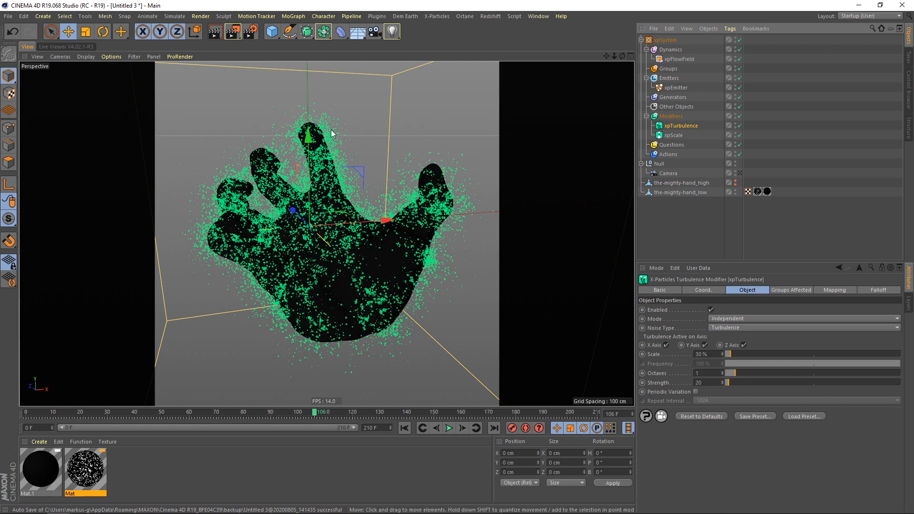
pyautogui.click(682, 88)
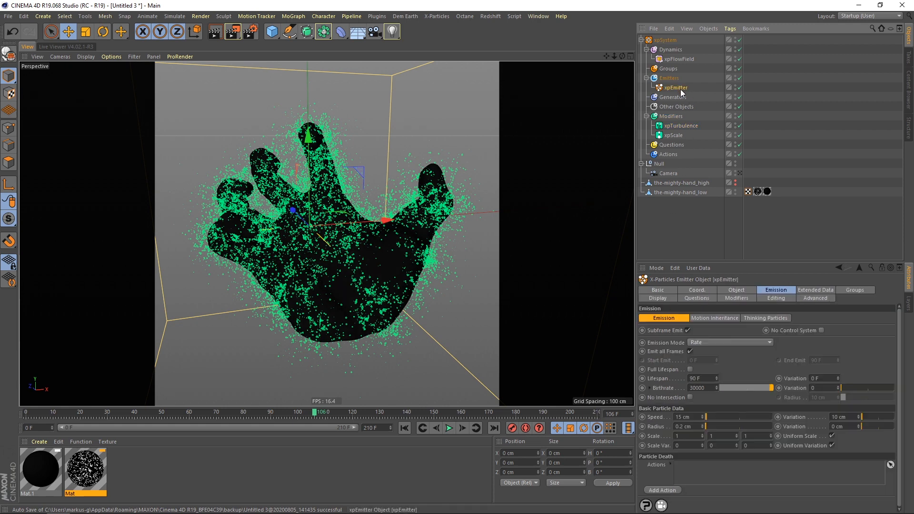
pyautogui.click(658, 299)
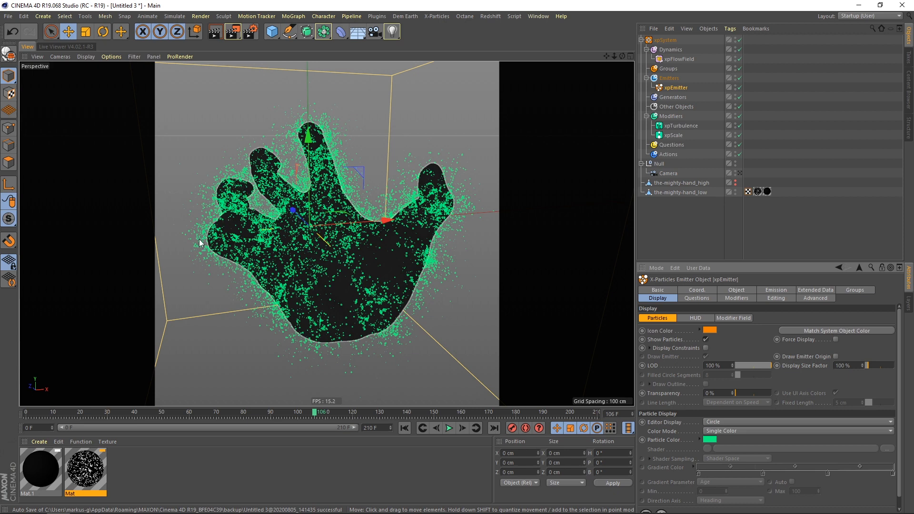
# - Set the xpEmitter's editor display to Dots and run the simulation from the first frame
pyautogui.click(720, 421)
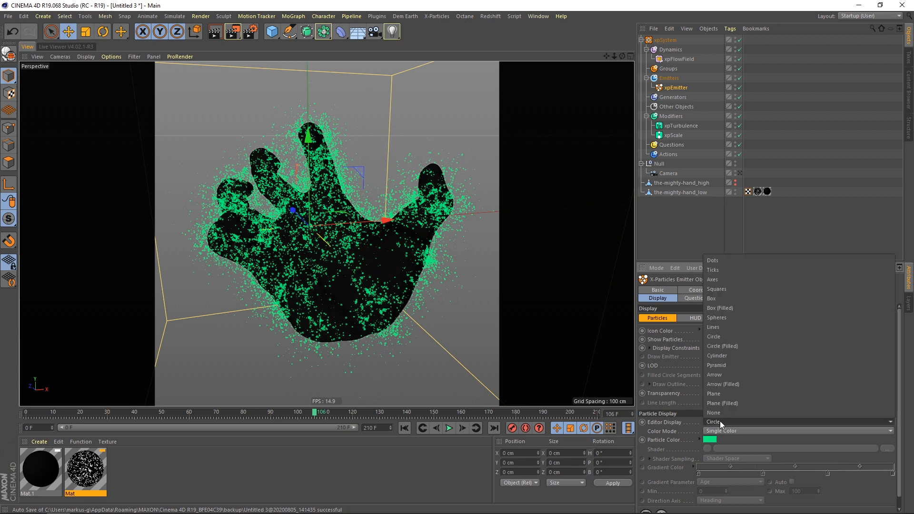
pyautogui.click(719, 261)
pyautogui.click(404, 427)
pyautogui.click(448, 427)
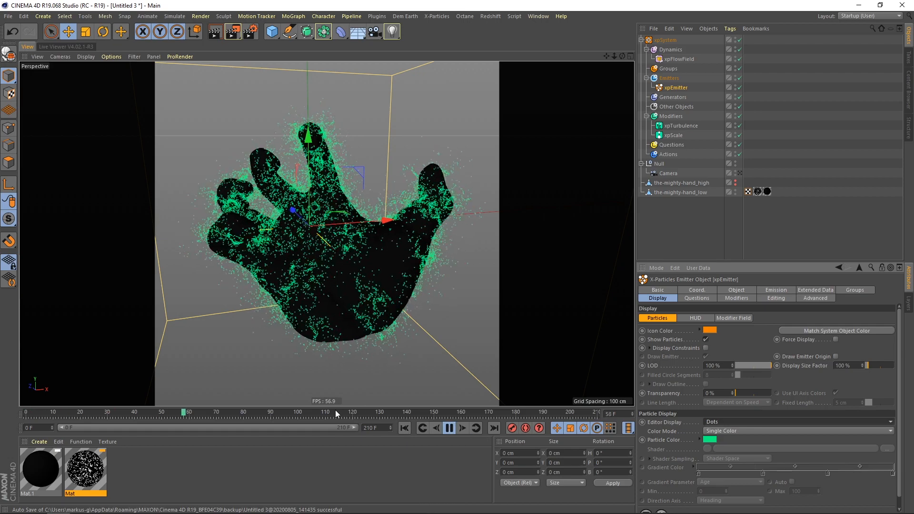
pyautogui.click(449, 428)
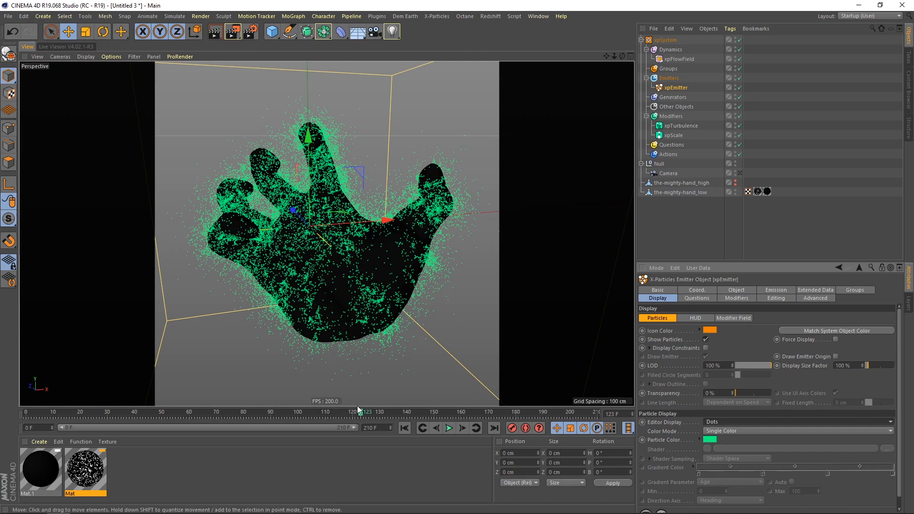
# - Play the simulation with the xpTurbulence modifier disabled, restarting from the first frame
pyautogui.click(448, 428)
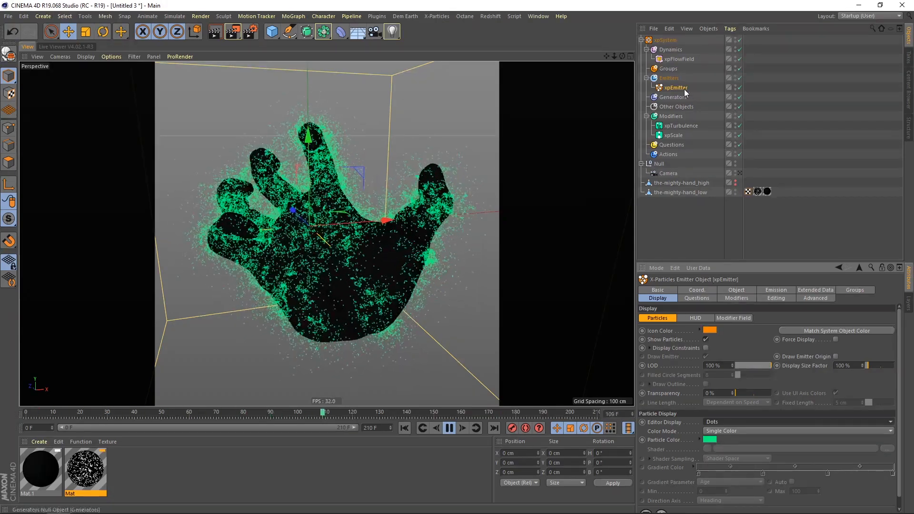
pyautogui.click(739, 126)
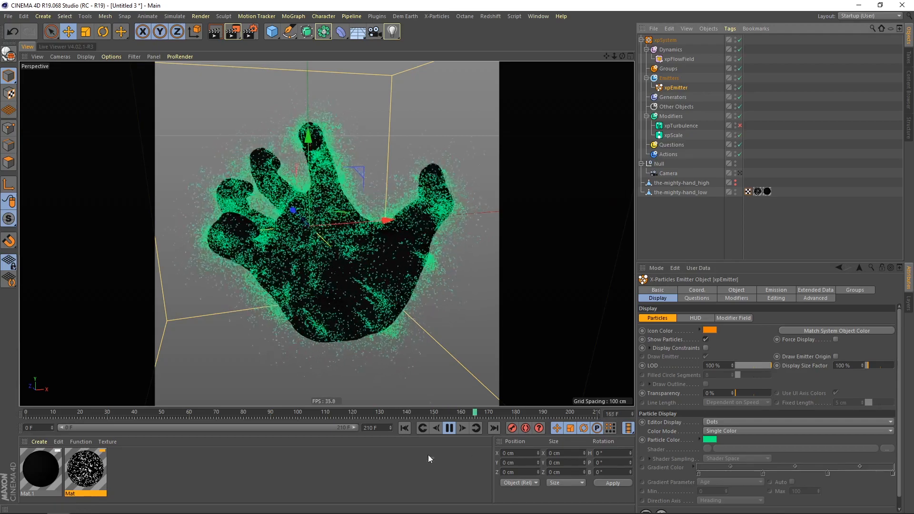
pyautogui.click(405, 428)
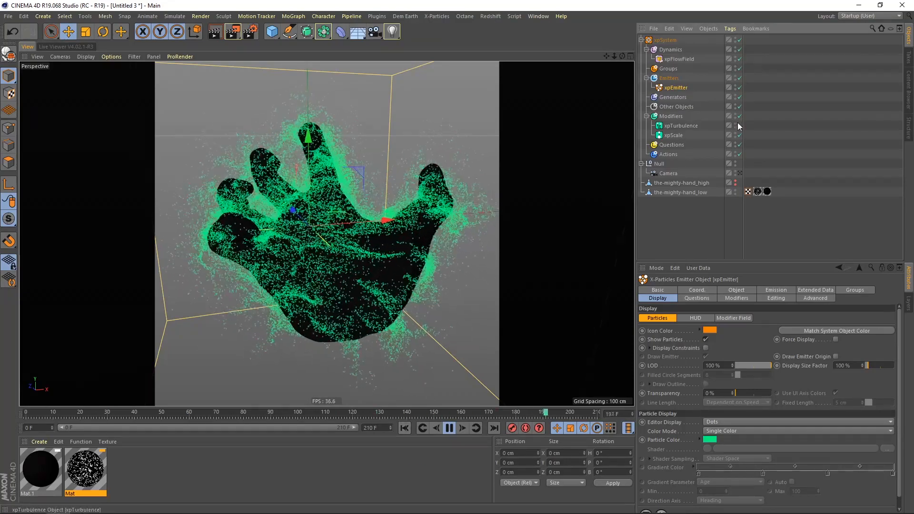
# - Set the xpTurbulence scale to 100% and restart the simulation from the first frame
pyautogui.click(680, 126)
pyautogui.moveTo(709, 355); pyautogui.dragTo(687, 357)
pyautogui.write('100')
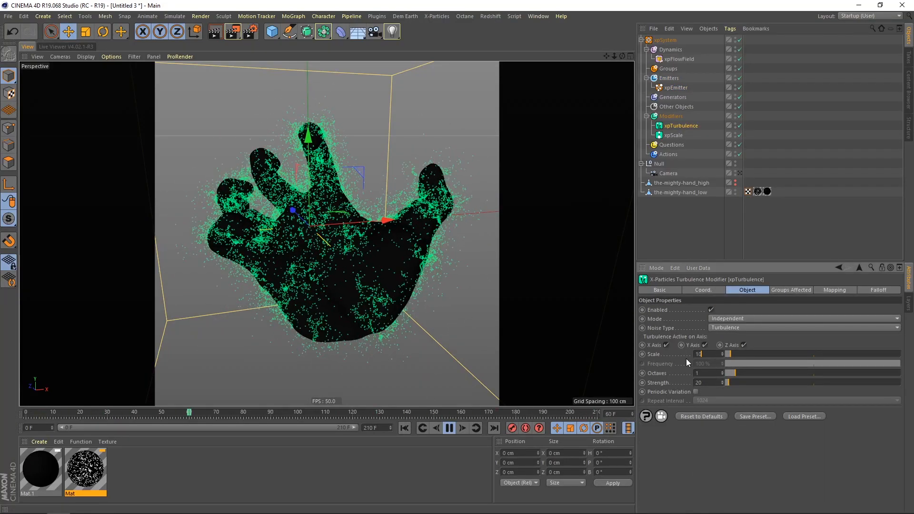
pyautogui.press('Return')
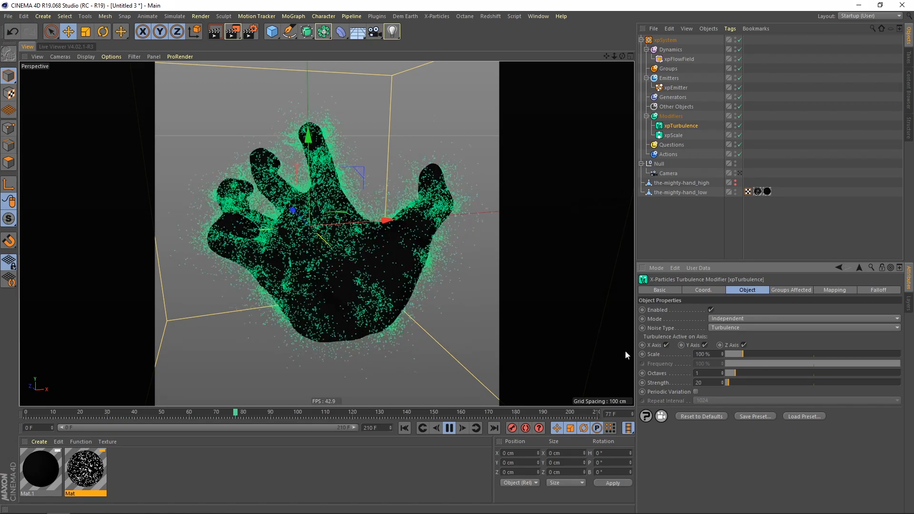
pyautogui.click(402, 427)
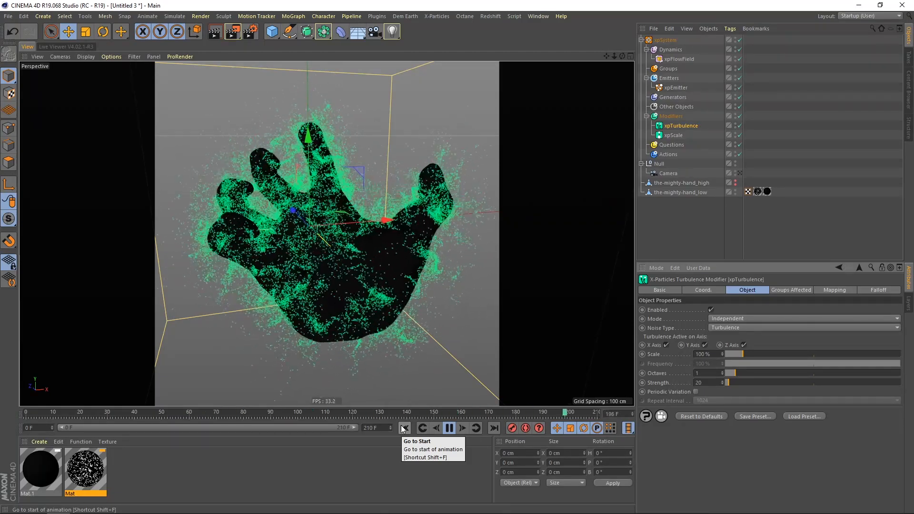
# - Set the xpTurbulence scale to 150%, watch the simulation and stop the playback
pyautogui.doubleClick(714, 354)
pyautogui.write('150')
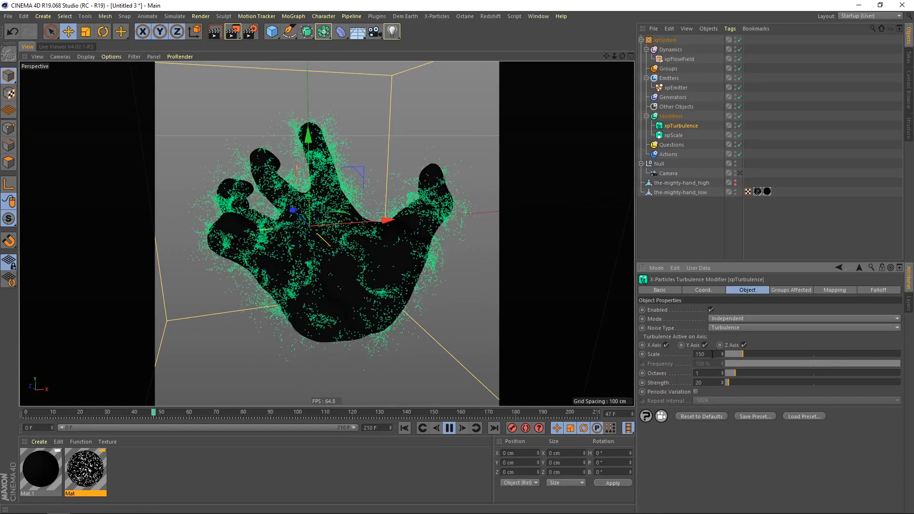
pyautogui.press('Return')
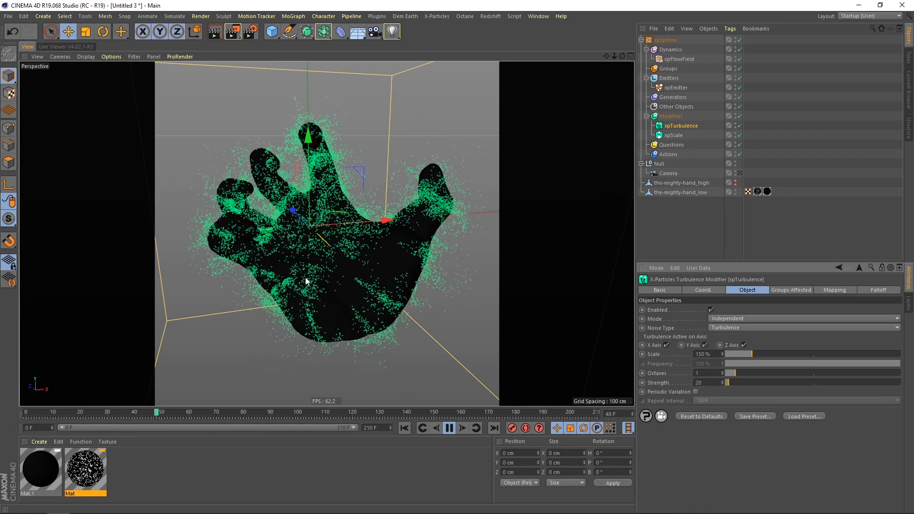
pyautogui.click(450, 428)
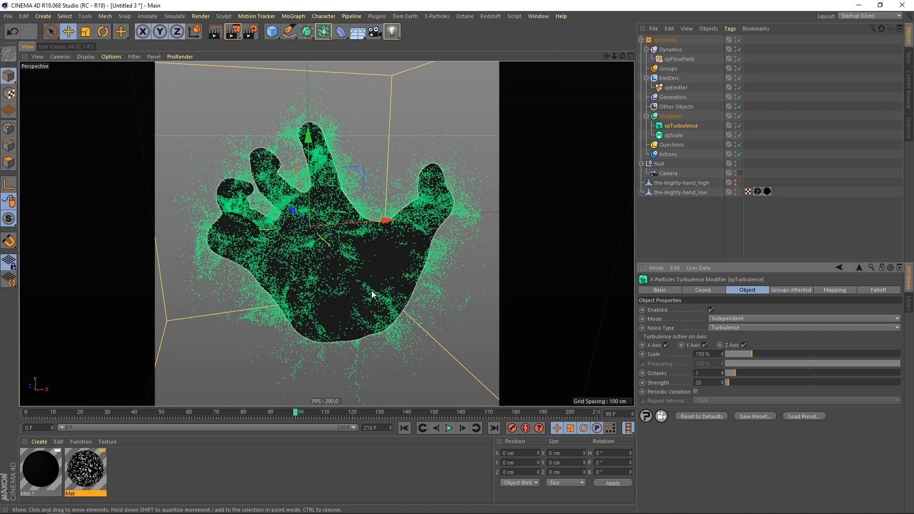
# - Set the animation speed of the luminance noise in the material Mat to 0.8 and close the Material Editor
pyautogui.click(85, 470)
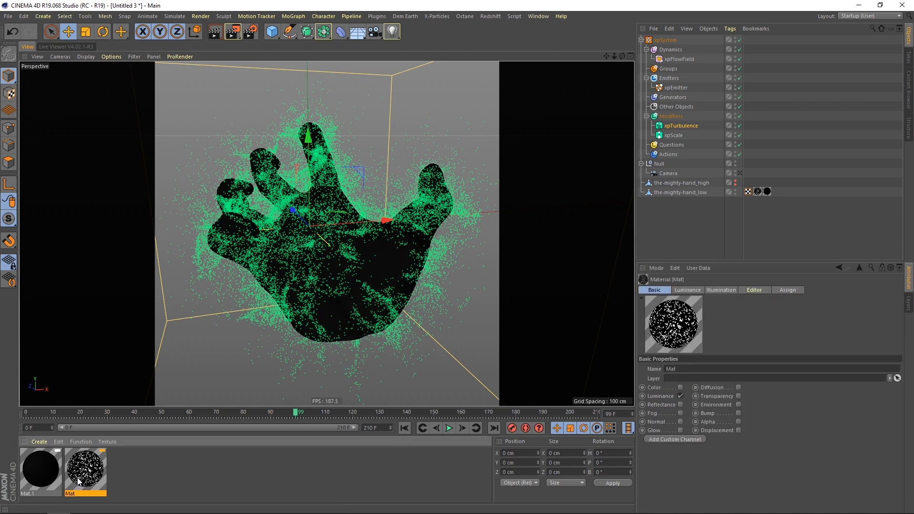
pyautogui.moveTo(913, 105); pyautogui.dragTo(531, 91)
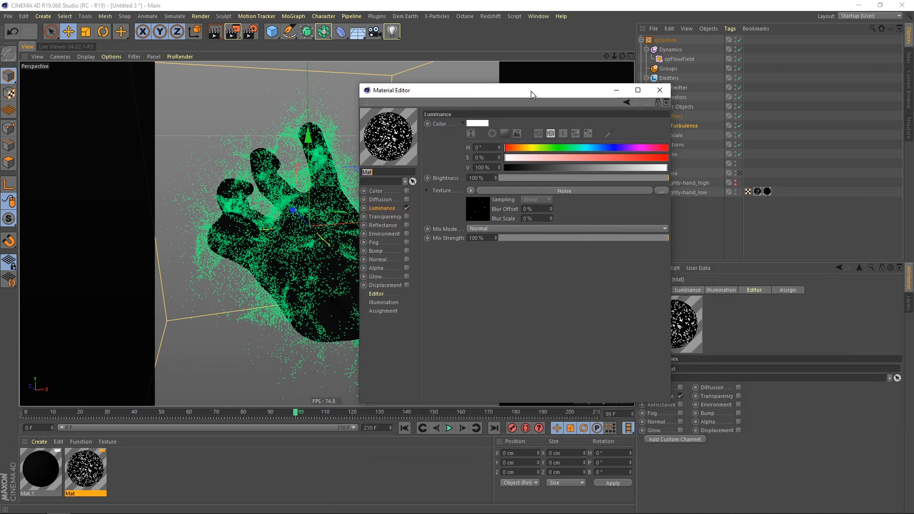
pyautogui.click(535, 192)
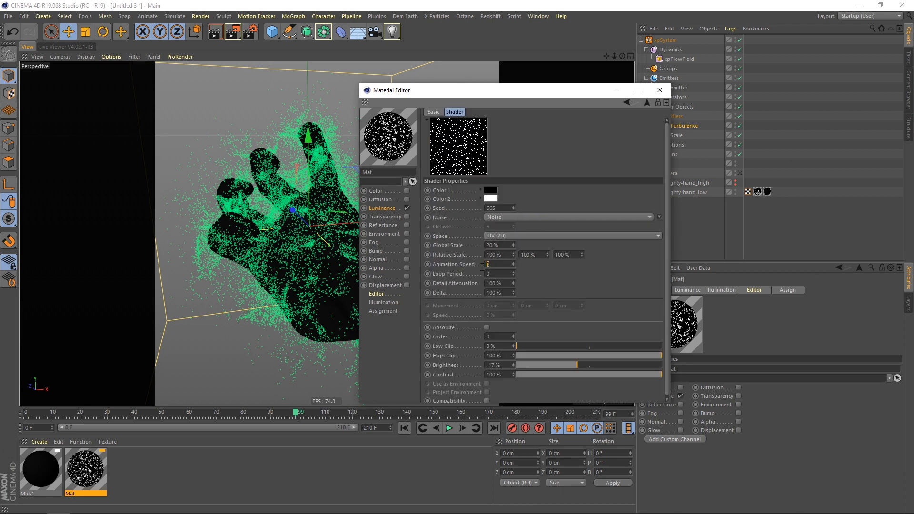
pyautogui.write('.8')
pyautogui.press('Return')
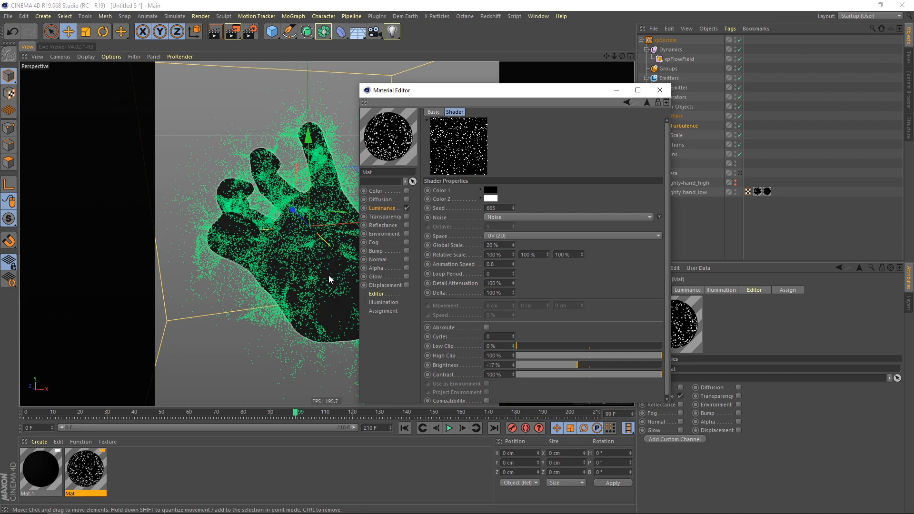
pyautogui.click(659, 90)
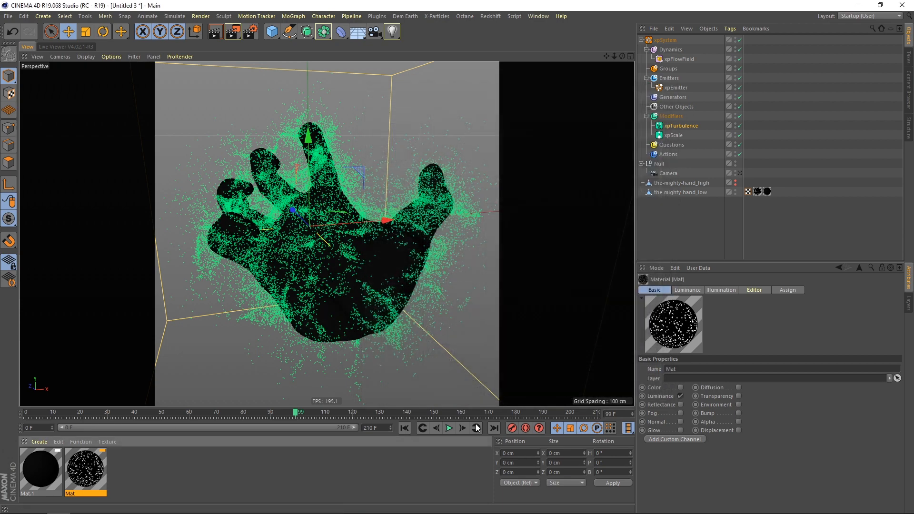
# - Play the simulation from the first frame to check the particle motion with the animated noise
pyautogui.click(403, 428)
pyautogui.click(449, 428)
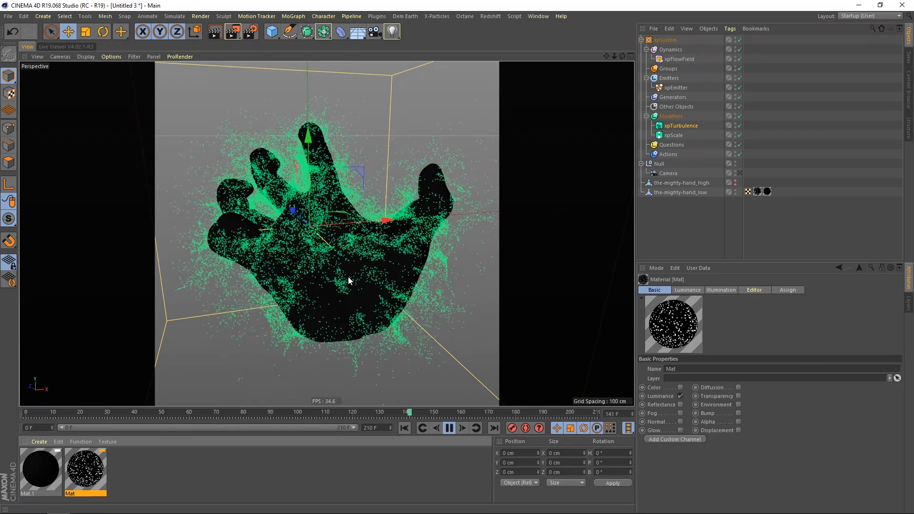
pyautogui.click(449, 428)
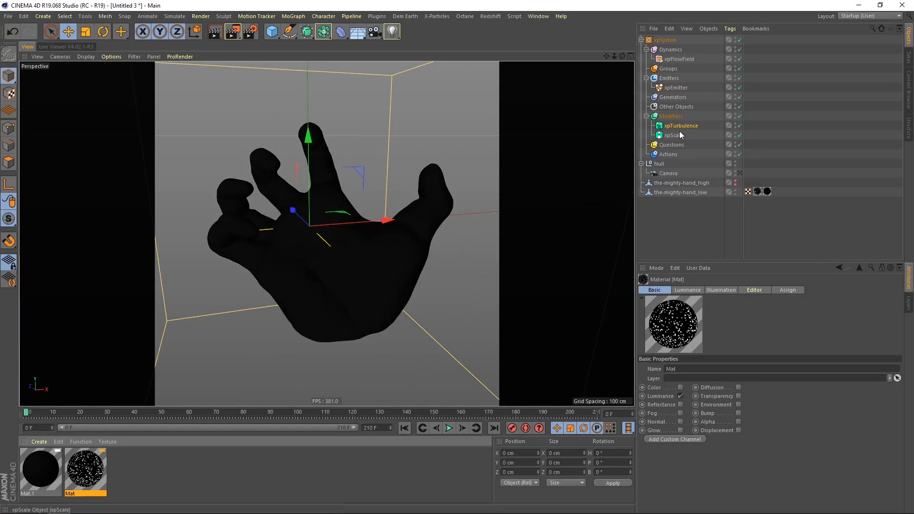
pyautogui.click(448, 427)
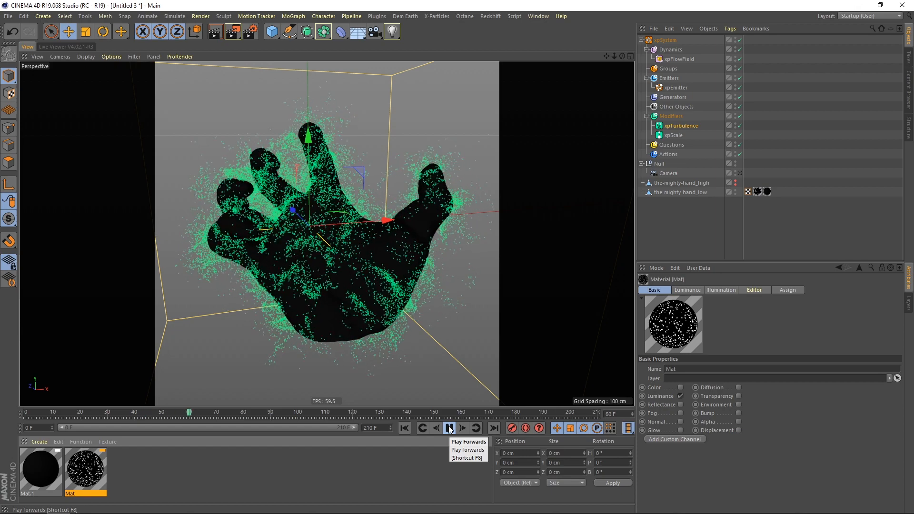
pyautogui.click(448, 427)
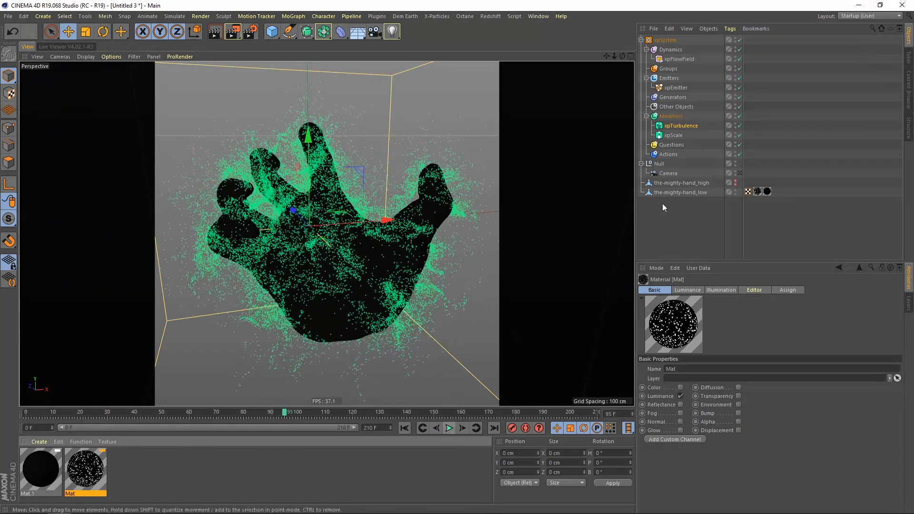
# - Duplicate the xpEmitter inside the Emitters folder and rename the copy xpEmitter.spawn_form
pyautogui.click(678, 231)
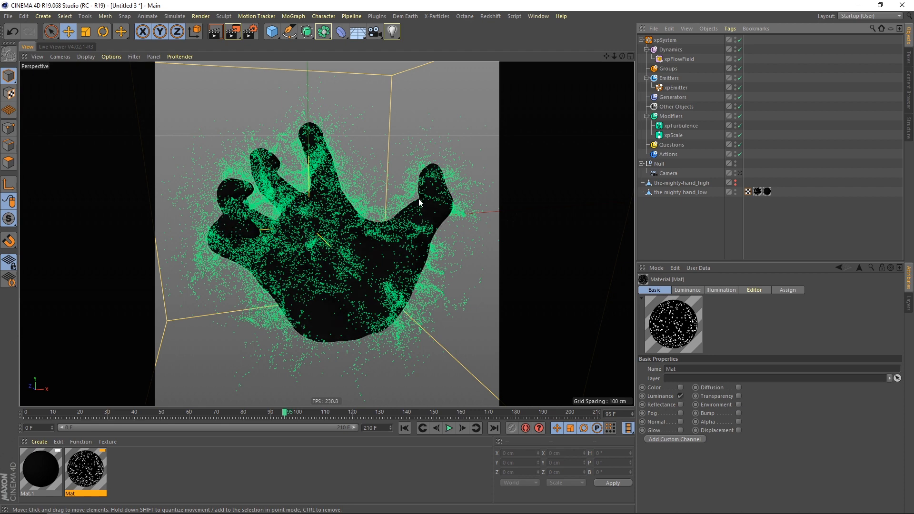
pyautogui.click(393, 312)
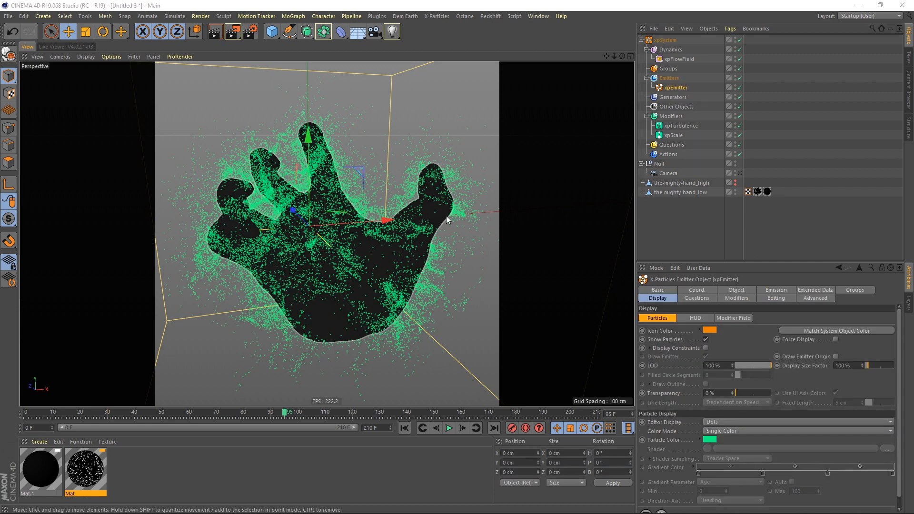
pyautogui.moveTo(670, 91)
pyautogui.mouseDown()
pyautogui.moveTo(683, 92)
pyautogui.moveTo(679, 97)
pyautogui.mouseUp()
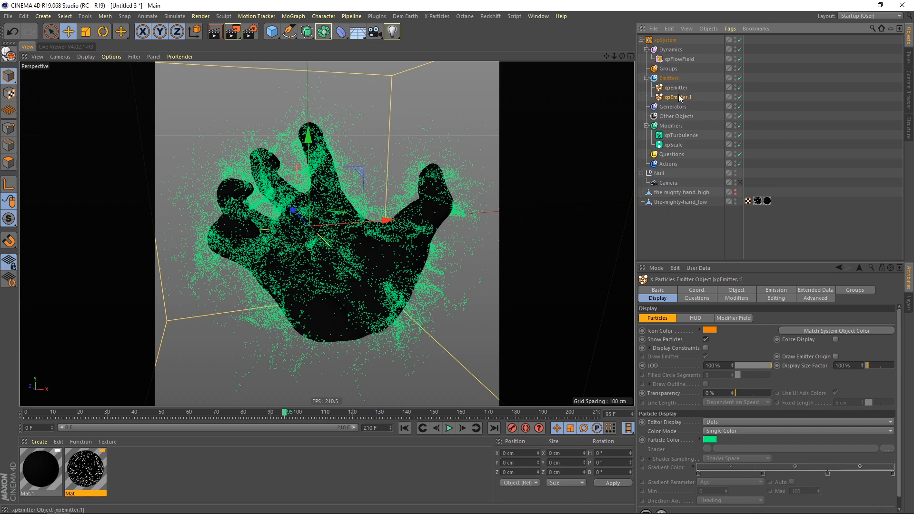
pyautogui.doubleClick(678, 98)
pyautogui.click(701, 98)
pyautogui.press('BackSpace')
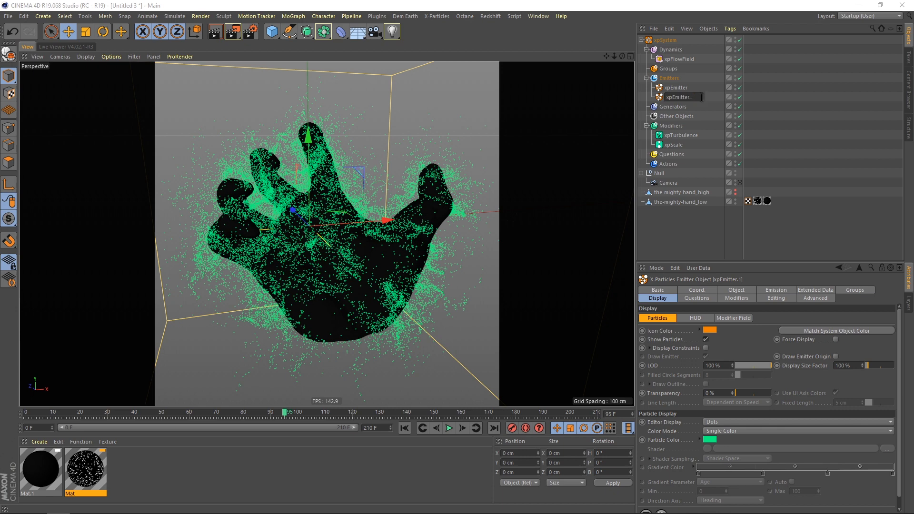
pyautogui.write('.spawn_form')
pyautogui.press('Return')
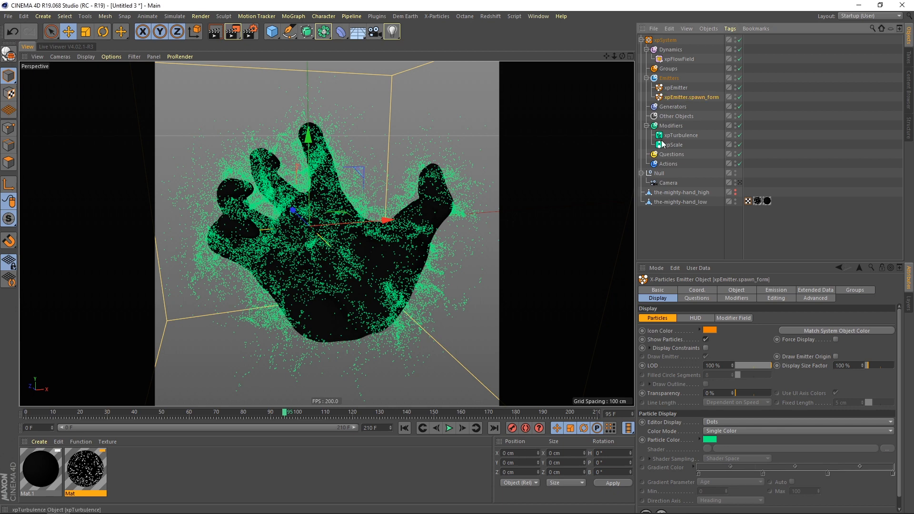
# - Disable the original xpEmitter and set the xpEmitter.spawn_form birthrate to 1000, restarting the simulation from the first frame
pyautogui.click(739, 88)
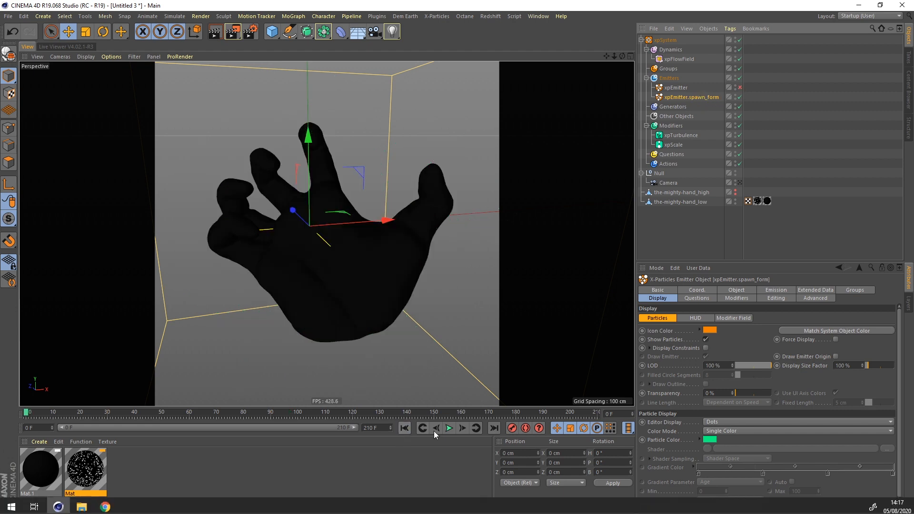
pyautogui.click(448, 428)
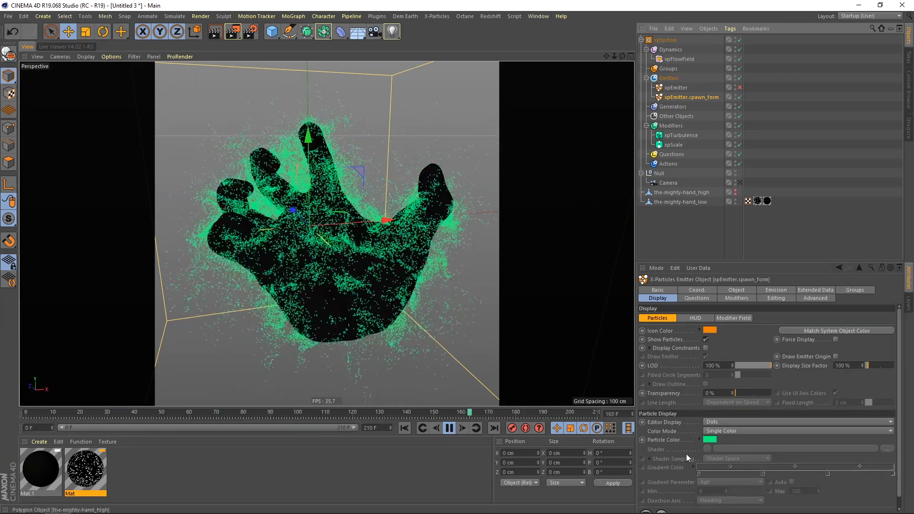
pyautogui.click(775, 289)
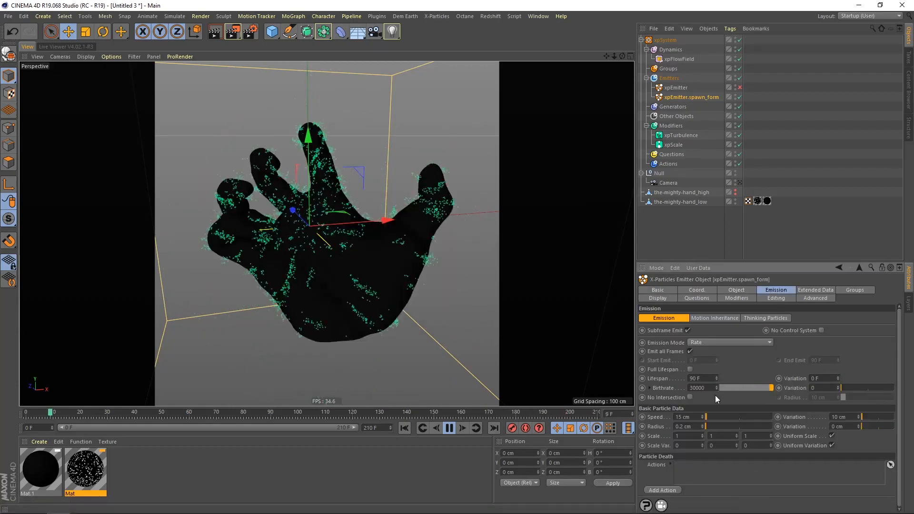
pyautogui.write('1000')
pyautogui.press('Return')
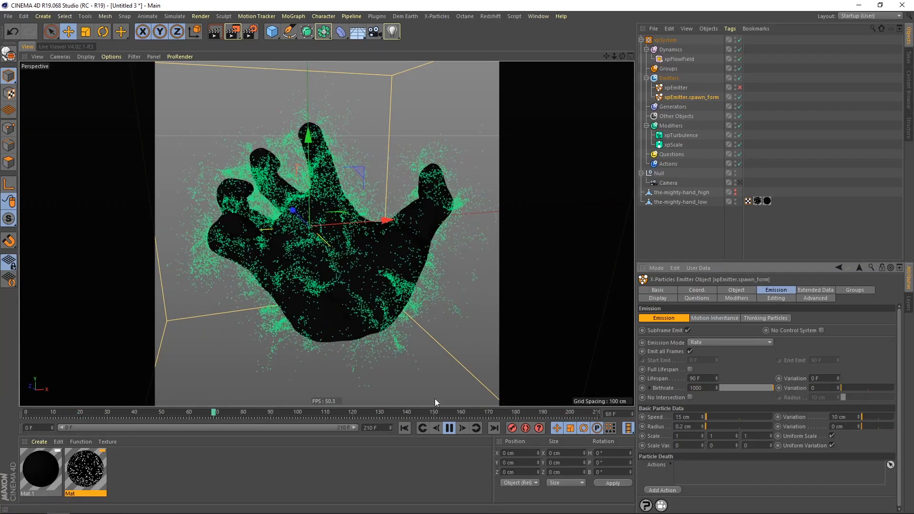
pyautogui.click(405, 428)
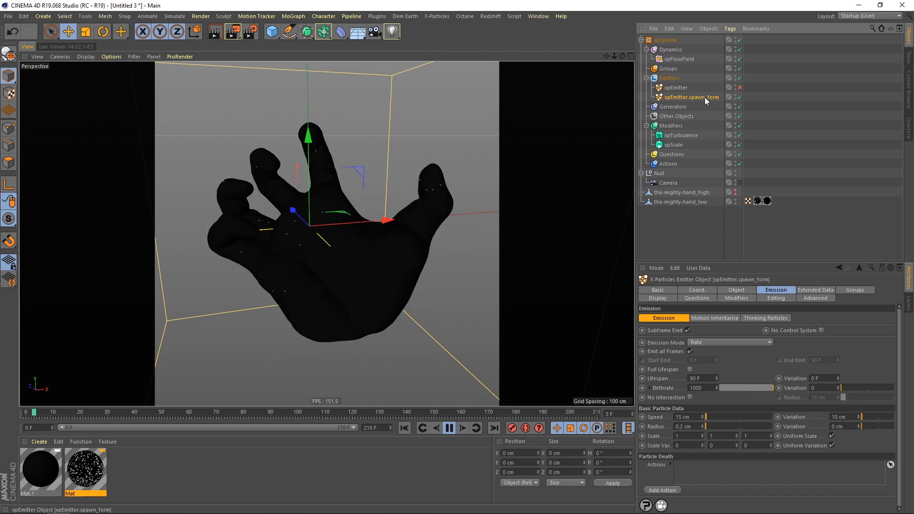
# - Add an xpSpawn modifier to the Modifiers folder, create a spawning emitter for it, and stop the playback
pyautogui.click(671, 125)
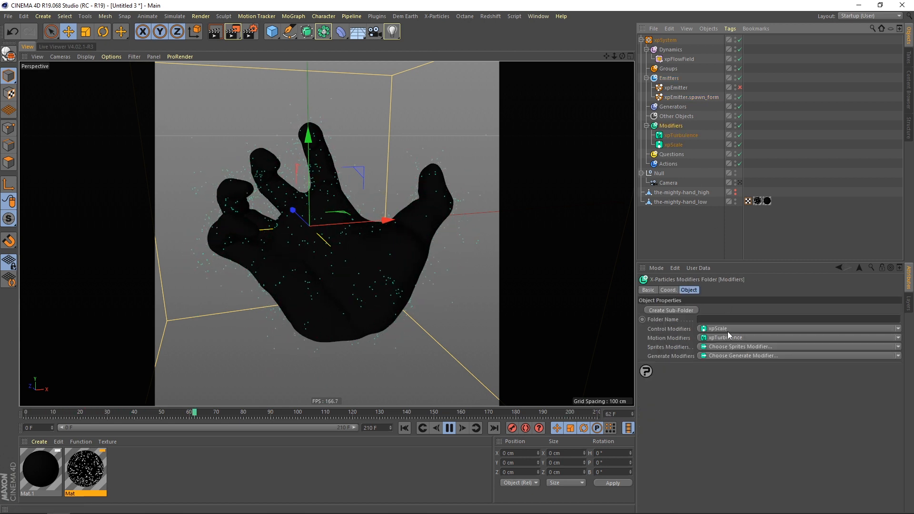
pyautogui.click(897, 329)
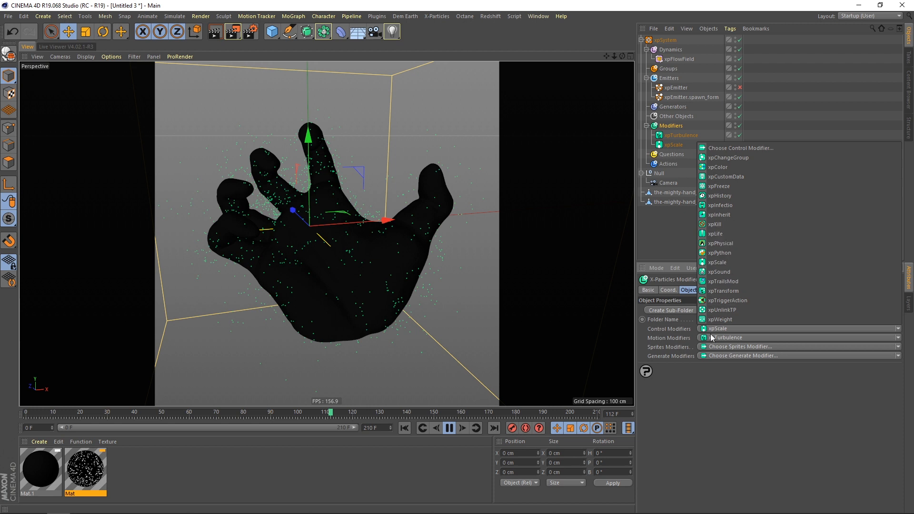
pyautogui.click(710, 378)
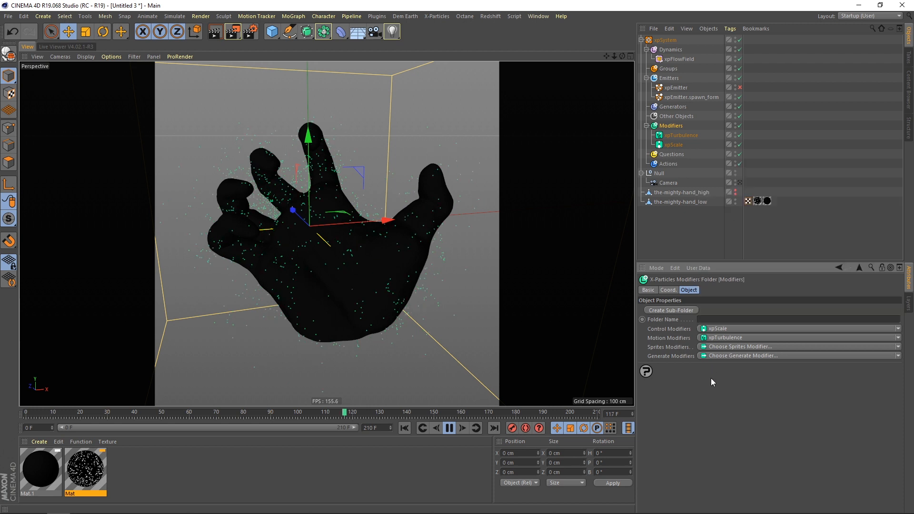
pyautogui.click(873, 355)
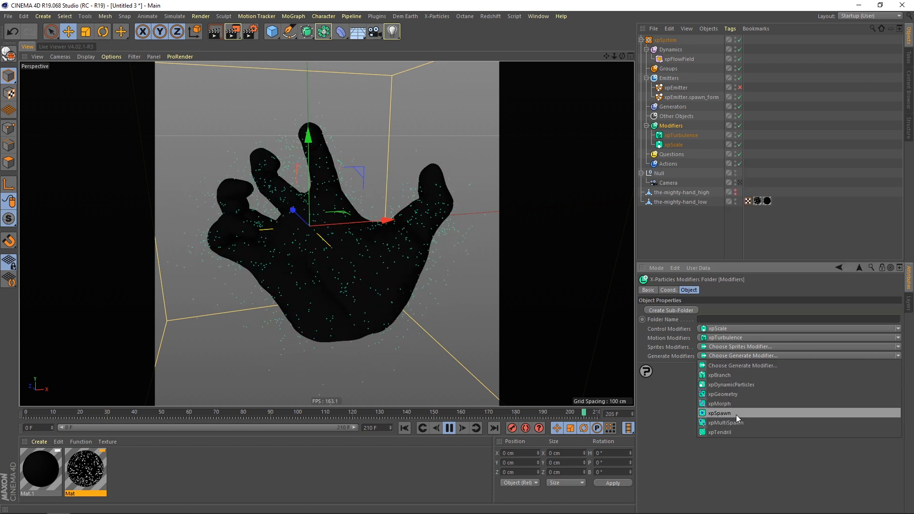
pyautogui.click(720, 413)
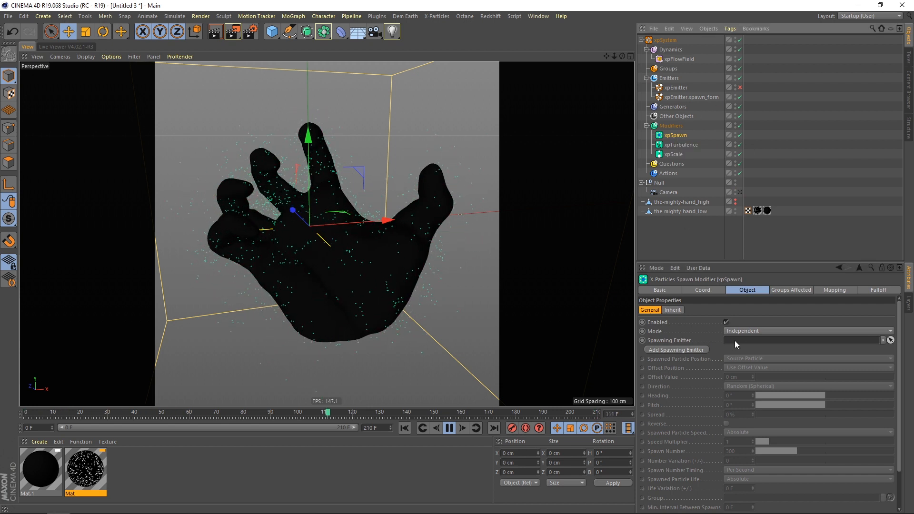
pyautogui.click(681, 350)
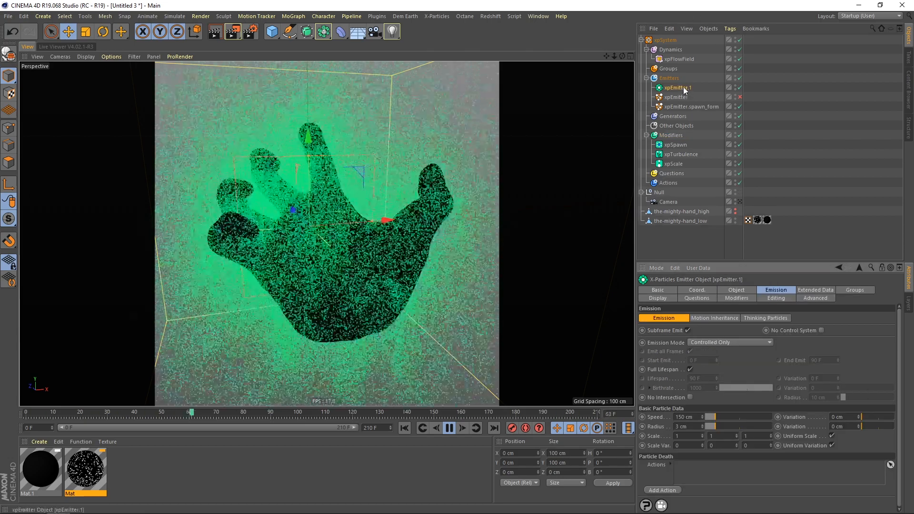
pyautogui.click(450, 427)
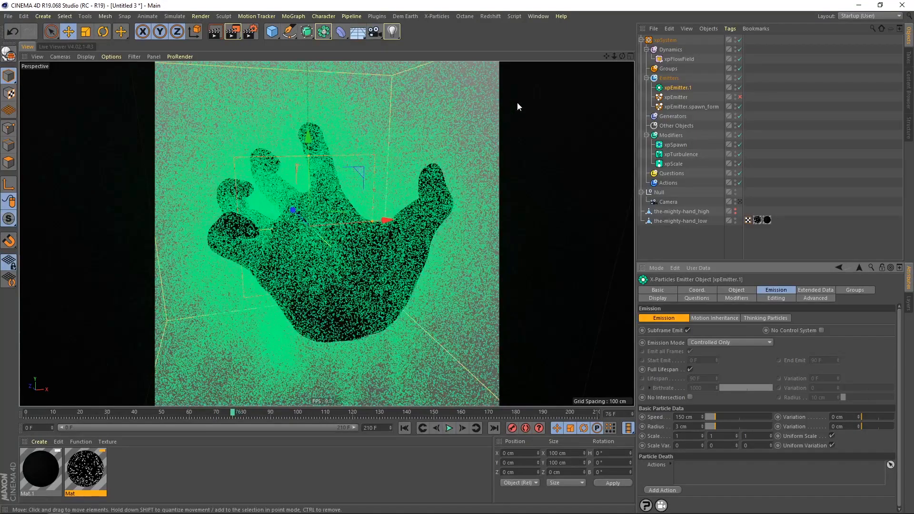
# - Rename the new spawning emitter xpEmitter.spawn
pyautogui.doubleClick(681, 89)
pyautogui.click(697, 90)
pyautogui.press('BackSpace')
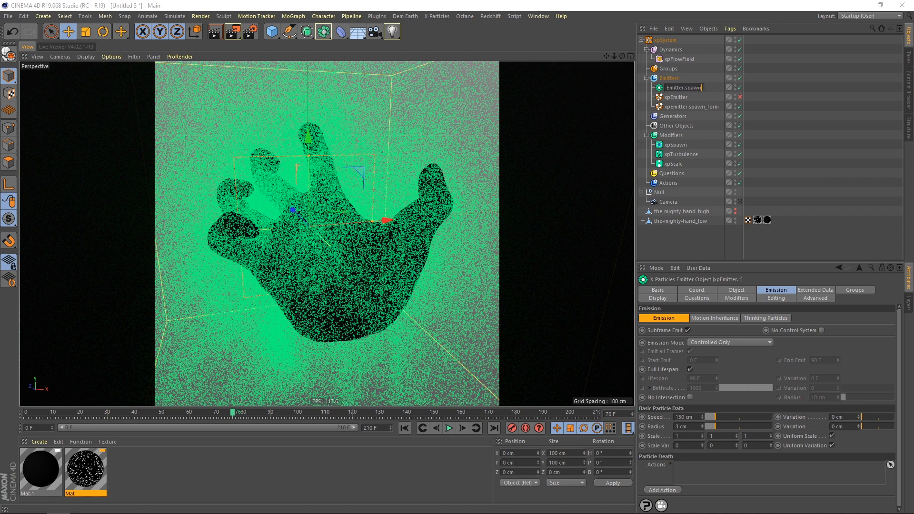
pyautogui.write('spawn')
pyautogui.press('Return')
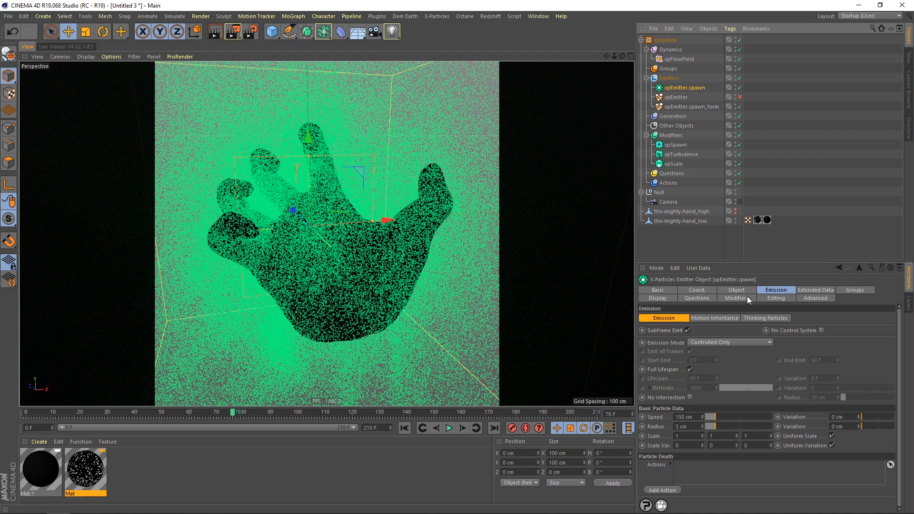
# - Compare the simulation from the first frame with xpEmitter.spawn enabled and disabled, leaving the emitter enabled
pyautogui.click(404, 428)
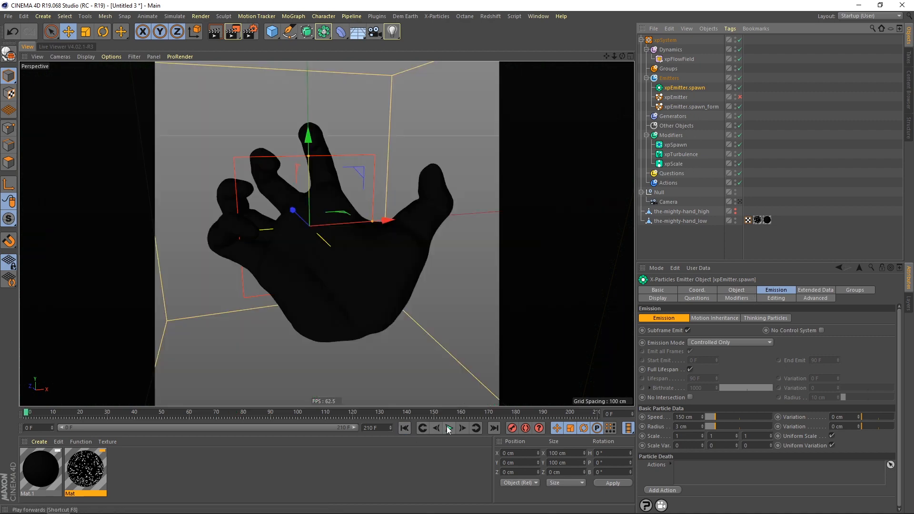
pyautogui.click(449, 428)
pyautogui.click(448, 428)
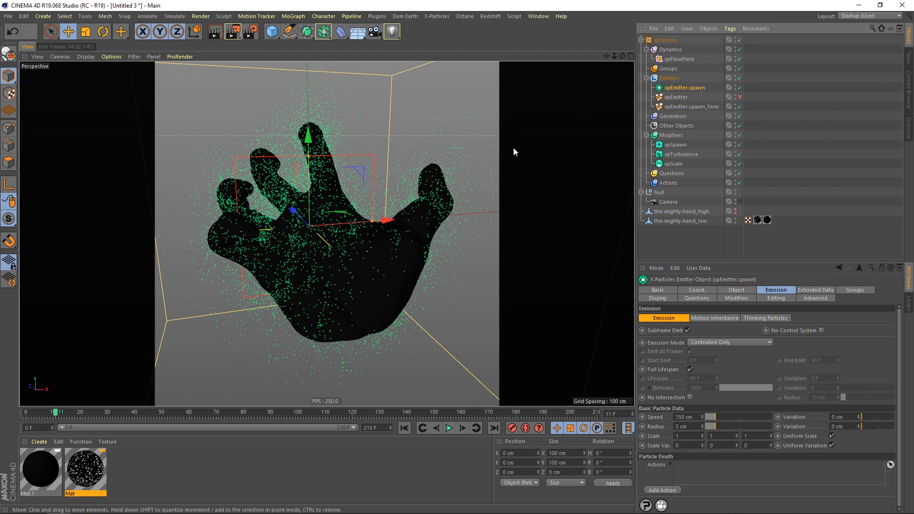
pyautogui.click(740, 88)
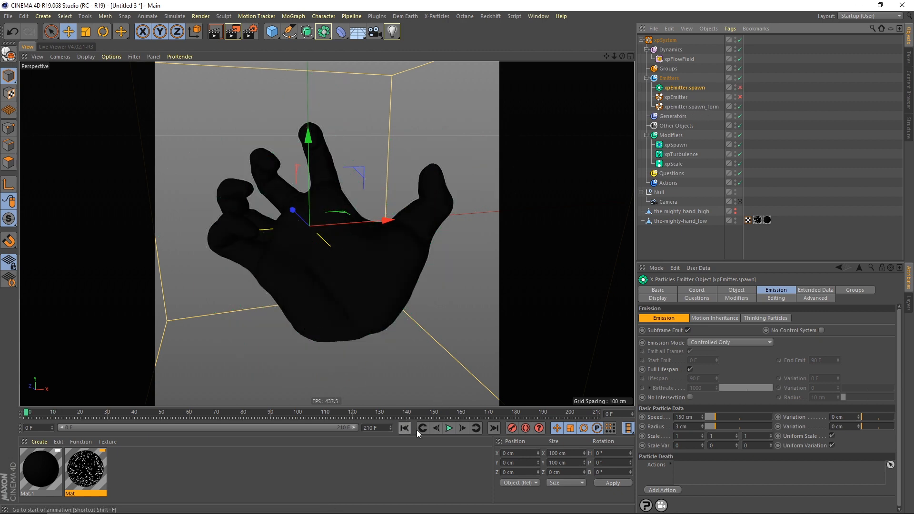
pyautogui.click(449, 428)
pyautogui.click(448, 428)
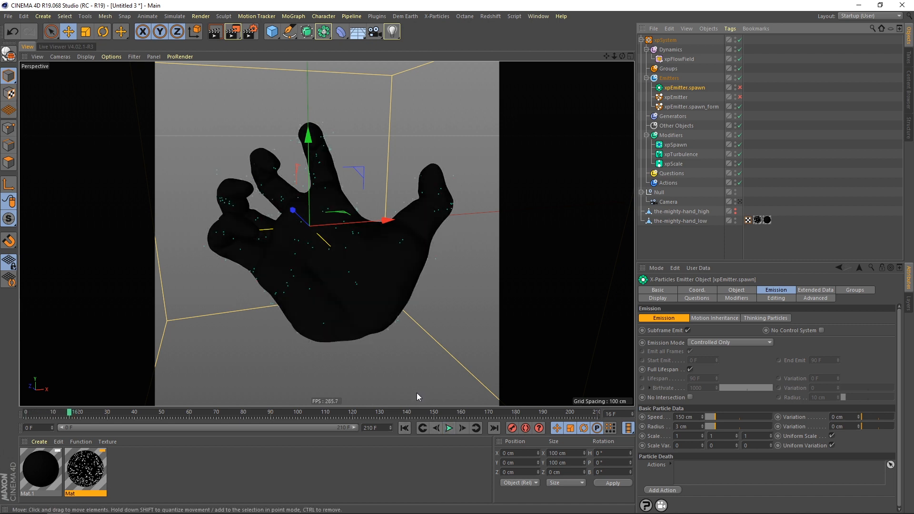
pyautogui.click(405, 428)
pyautogui.click(738, 88)
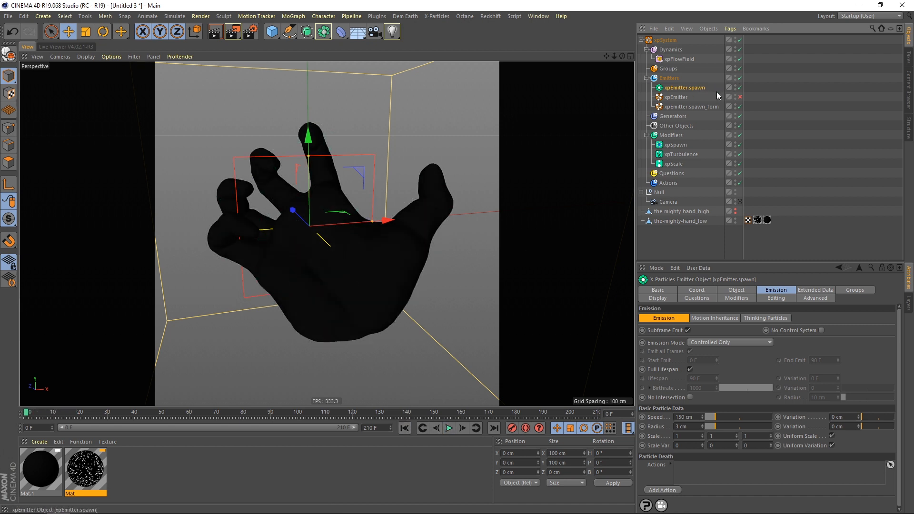
# - Set the xpEmitter.spawn emission speed to 10 cm with a variation of 5 cm
pyautogui.click(743, 291)
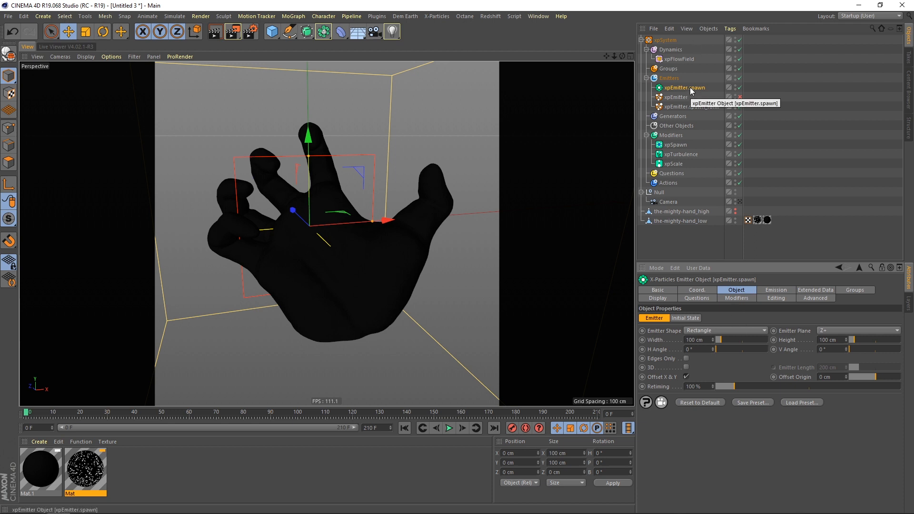
pyautogui.click(771, 290)
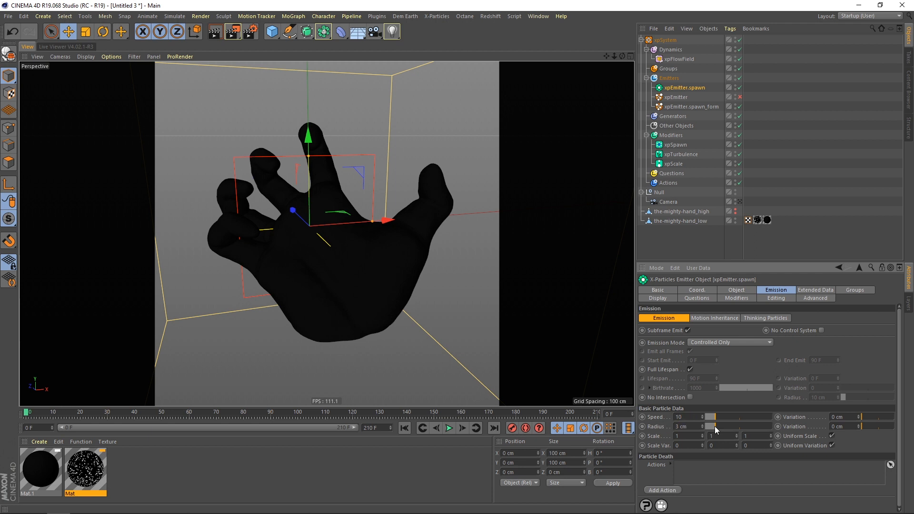
pyautogui.click(843, 418)
pyautogui.write('5')
# - Play the simulation to check the spread of the slower spawned particles
pyautogui.click(449, 428)
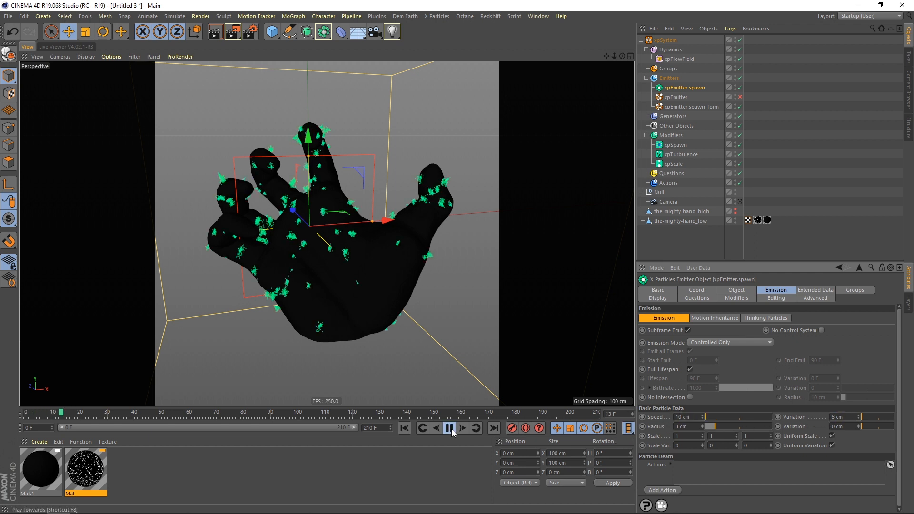
pyautogui.click(449, 428)
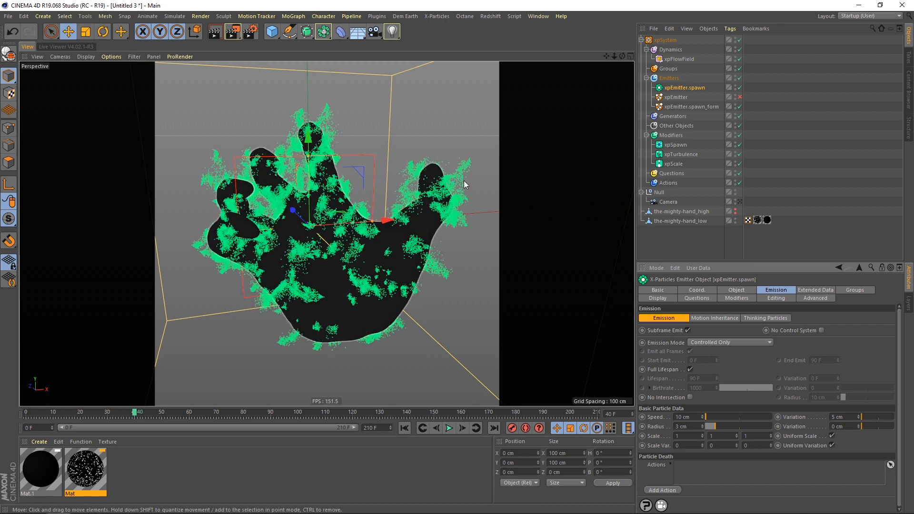
pyautogui.click(449, 428)
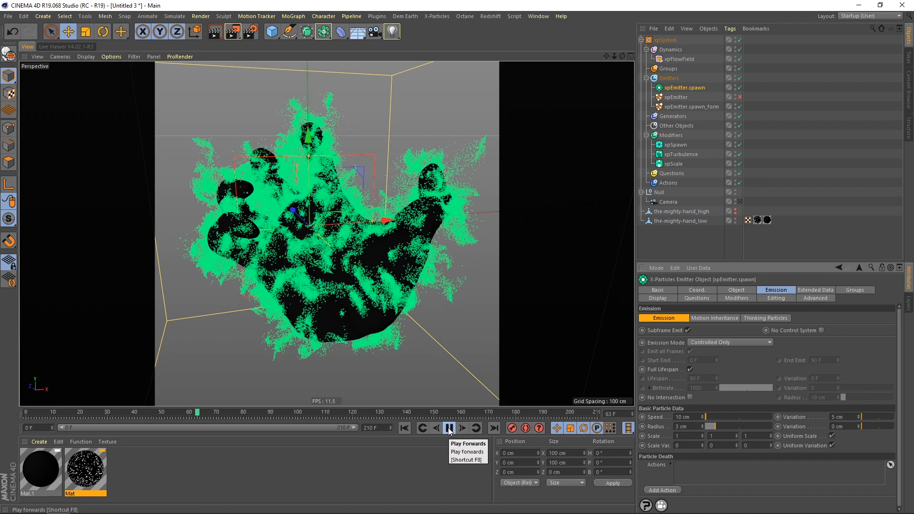
pyautogui.click(449, 428)
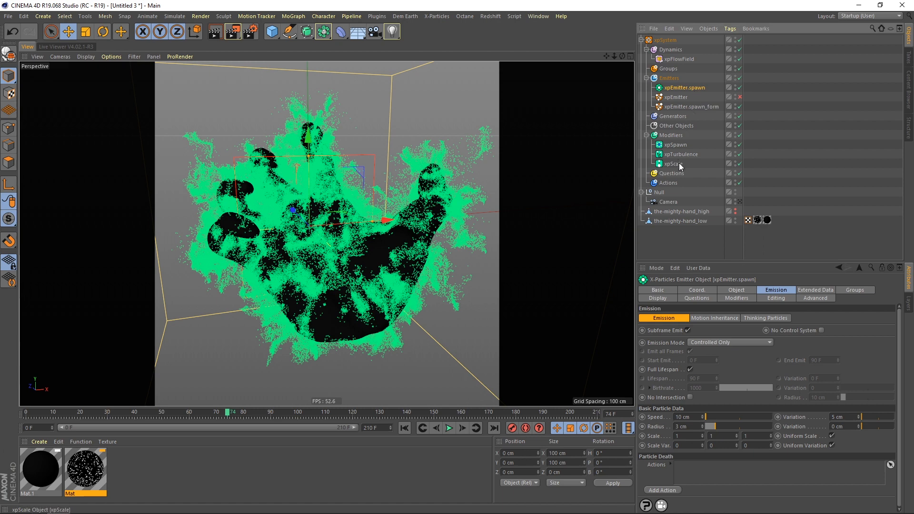
# - Enable Kill Original Particle After Spawning on the xpSpawn modifier and play the simulation from the first frame
pyautogui.click(681, 145)
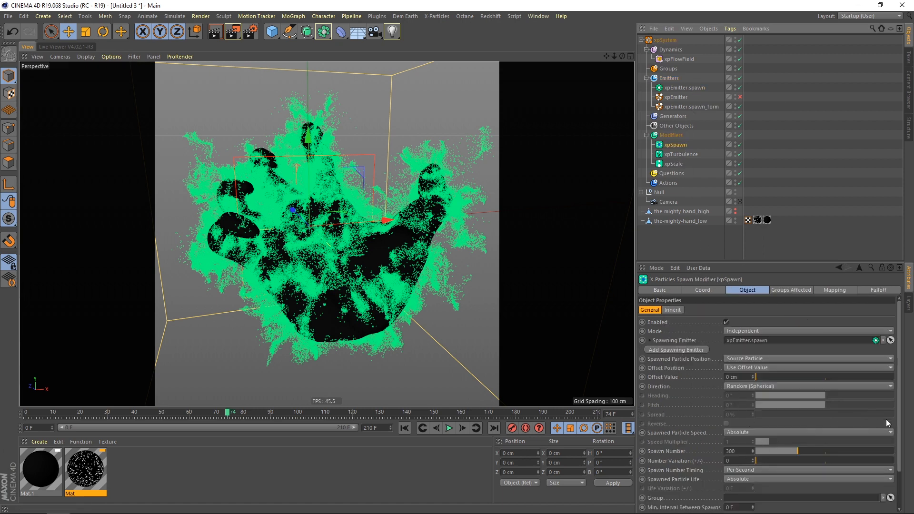
pyautogui.moveTo(901, 407); pyautogui.dragTo(903, 449)
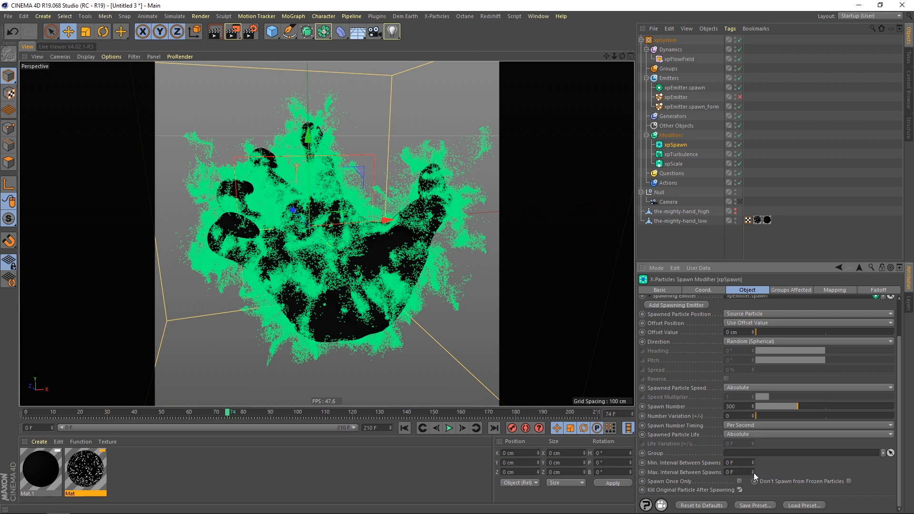
pyautogui.click(404, 428)
pyautogui.click(449, 428)
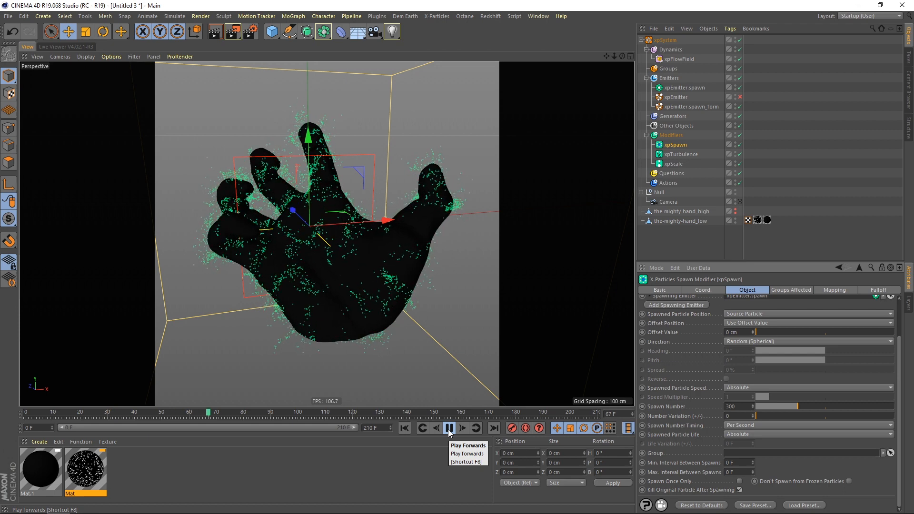
pyautogui.click(448, 428)
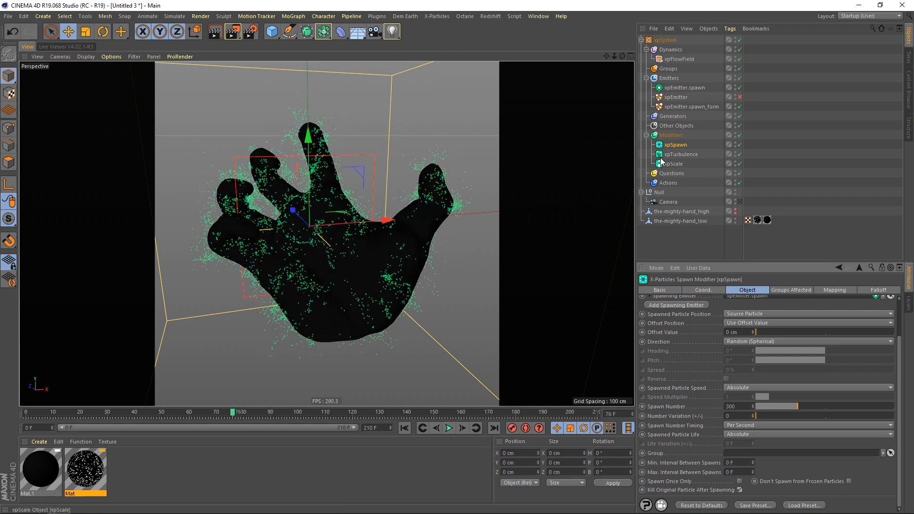
pyautogui.click(684, 107)
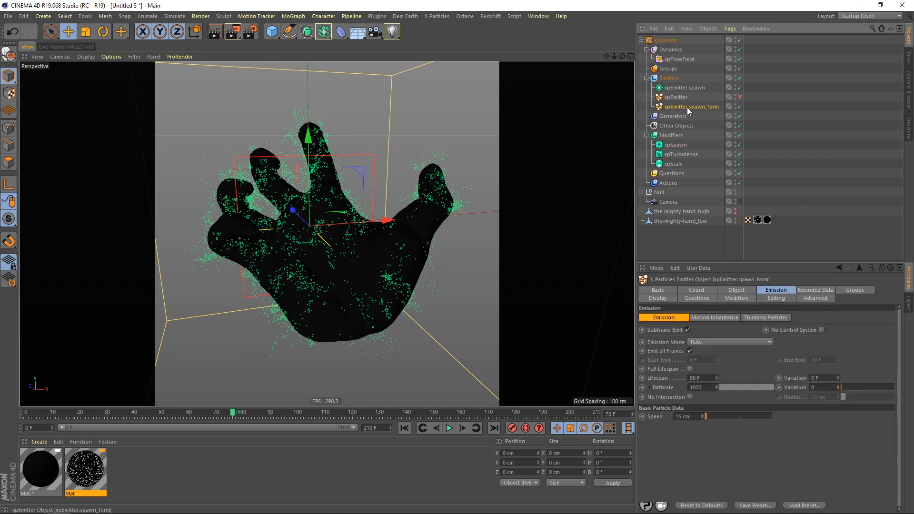
pyautogui.click(739, 96)
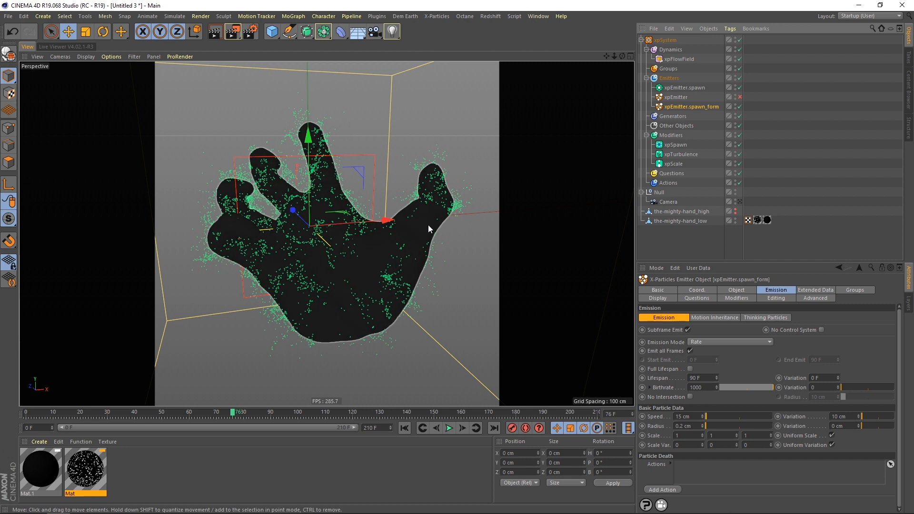
pyautogui.click(686, 87)
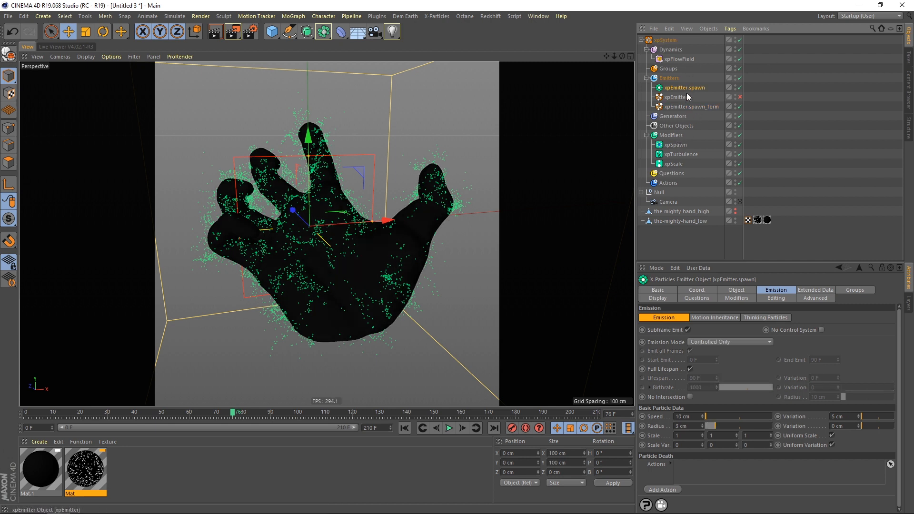
# - Set the xpSpawn spawn number to 1000 with a variation of 500, and play the simulation from the first frame
pyautogui.click(675, 145)
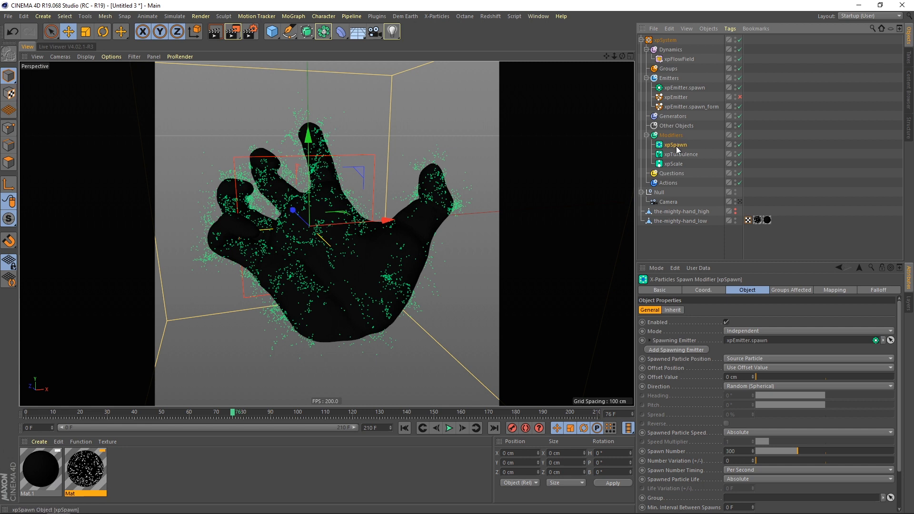
pyautogui.click(732, 451)
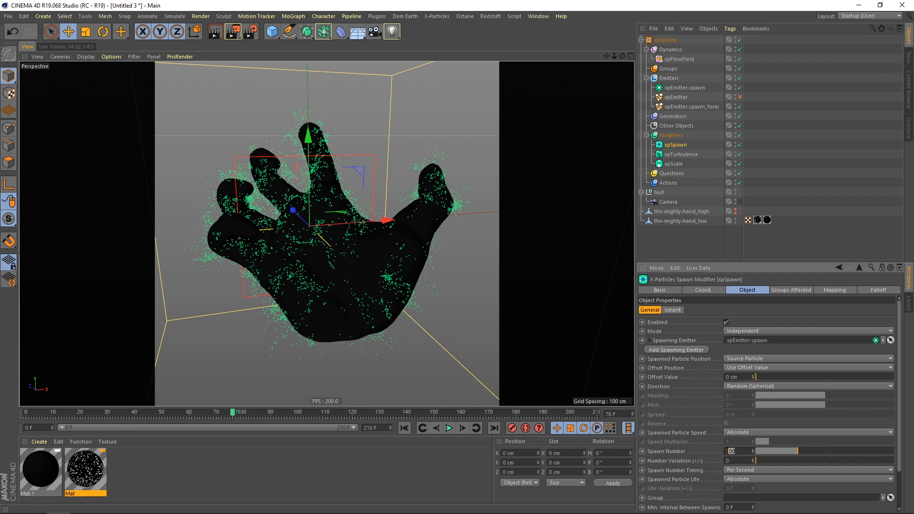
pyautogui.write('1000')
pyautogui.press('Tab')
pyautogui.write('500')
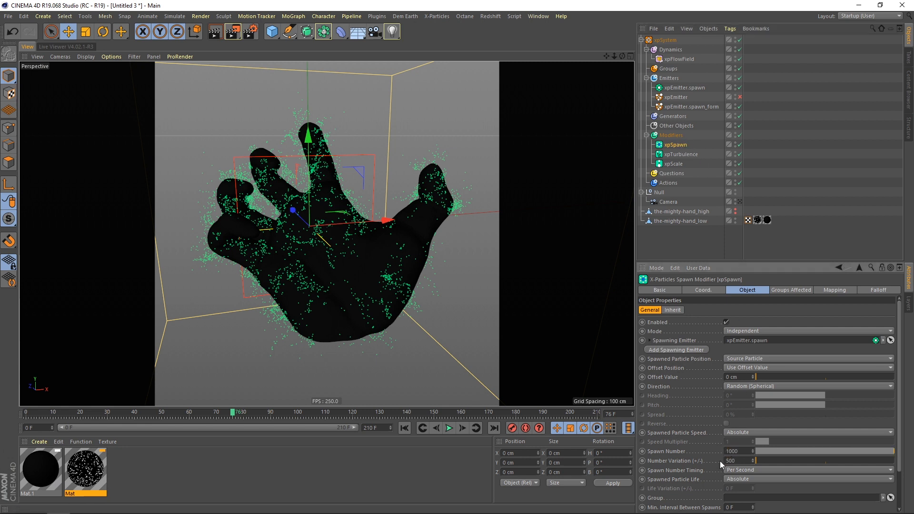
pyautogui.press('Return')
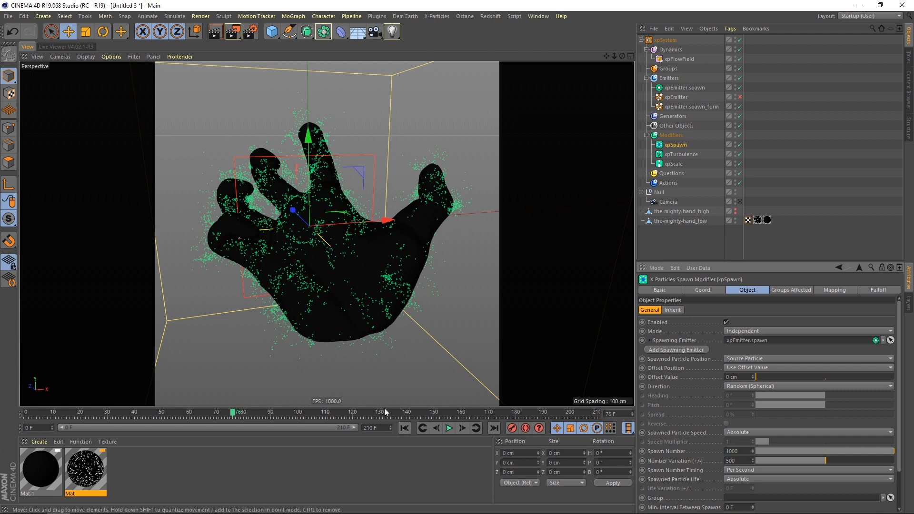
pyautogui.click(404, 427)
pyautogui.click(449, 428)
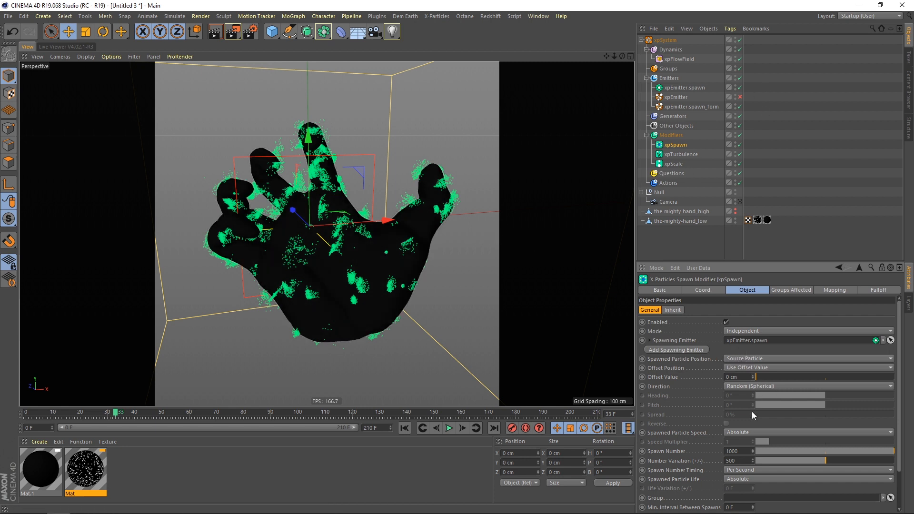
# - Set the xpSpawn spawned particle speed to Relative to Source Particle and play the simulation from the first frame
pyautogui.click(750, 386)
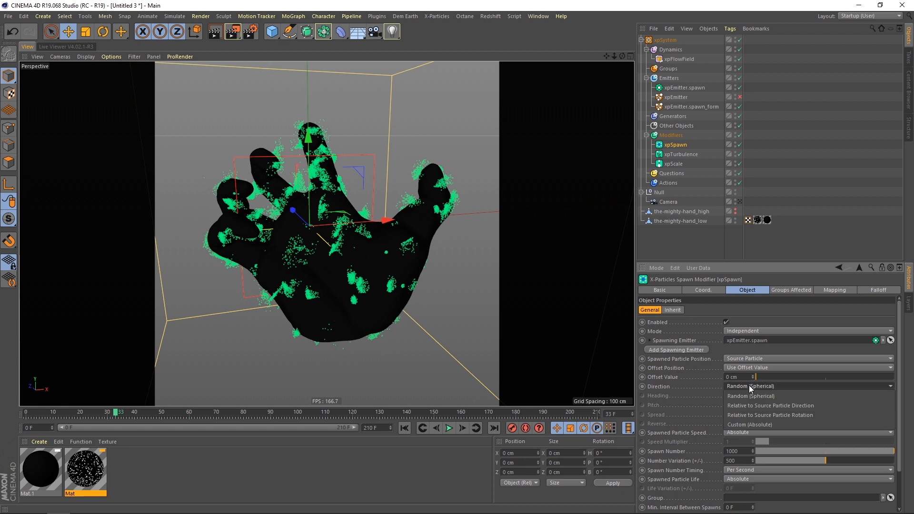
pyautogui.click(714, 386)
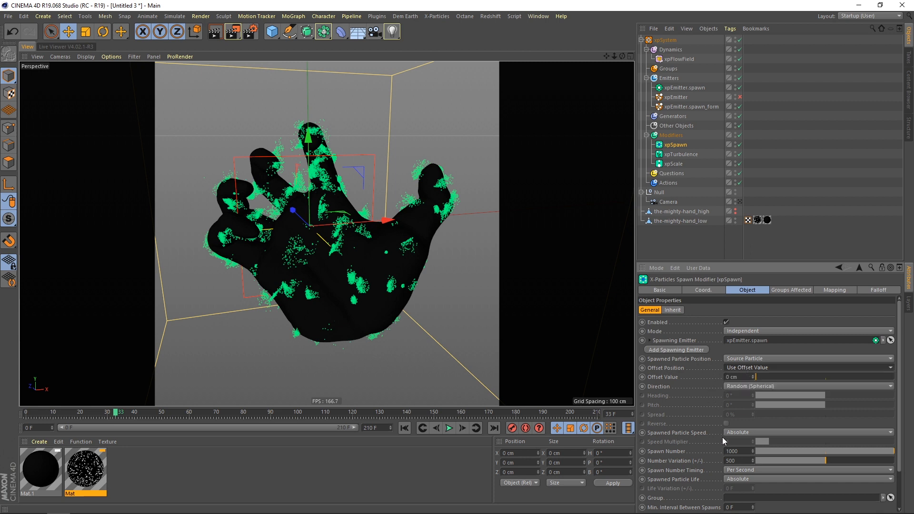
pyautogui.click(749, 432)
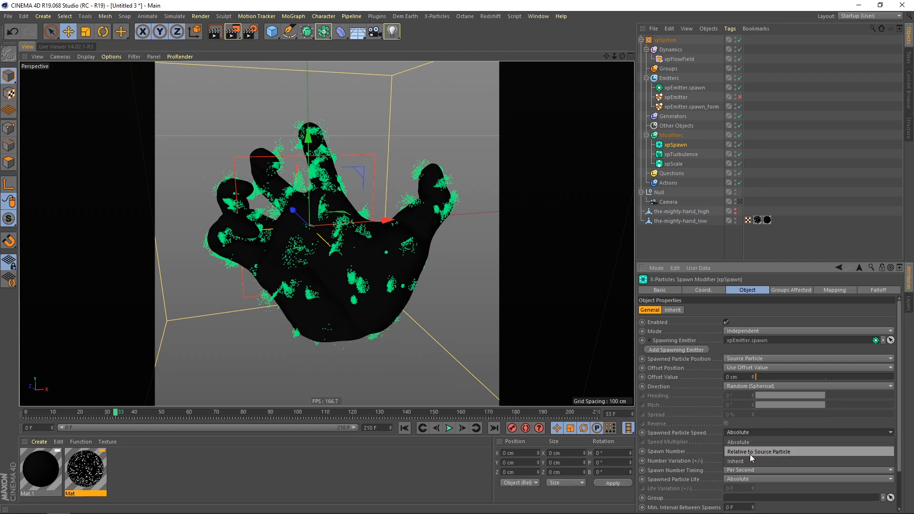
pyautogui.click(760, 453)
pyautogui.click(403, 427)
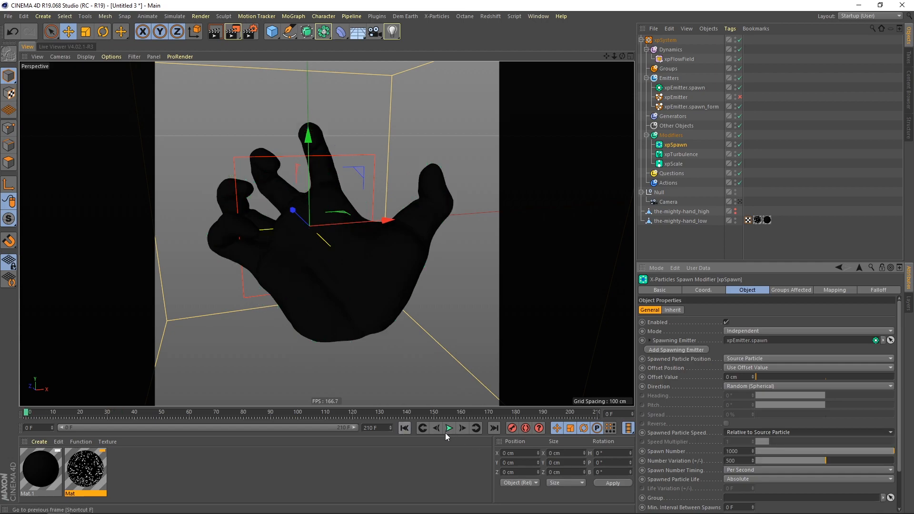
pyautogui.click(449, 427)
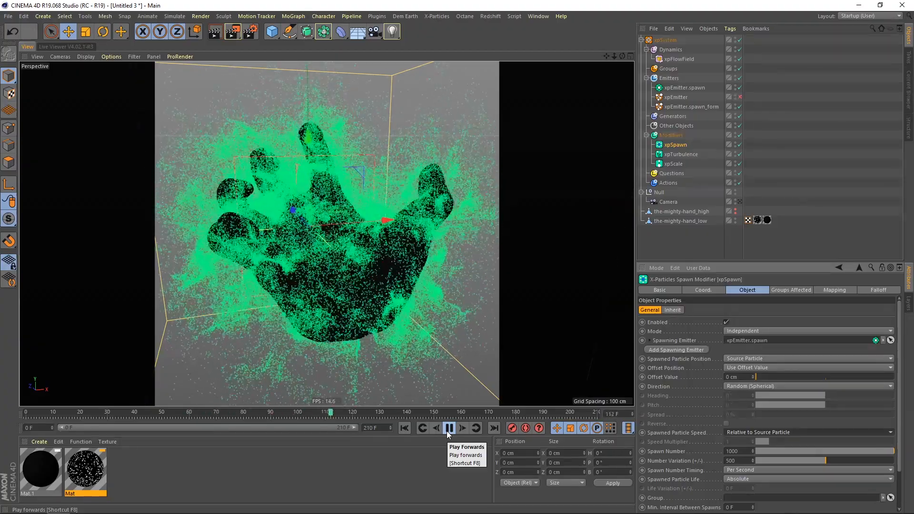
pyautogui.click(405, 429)
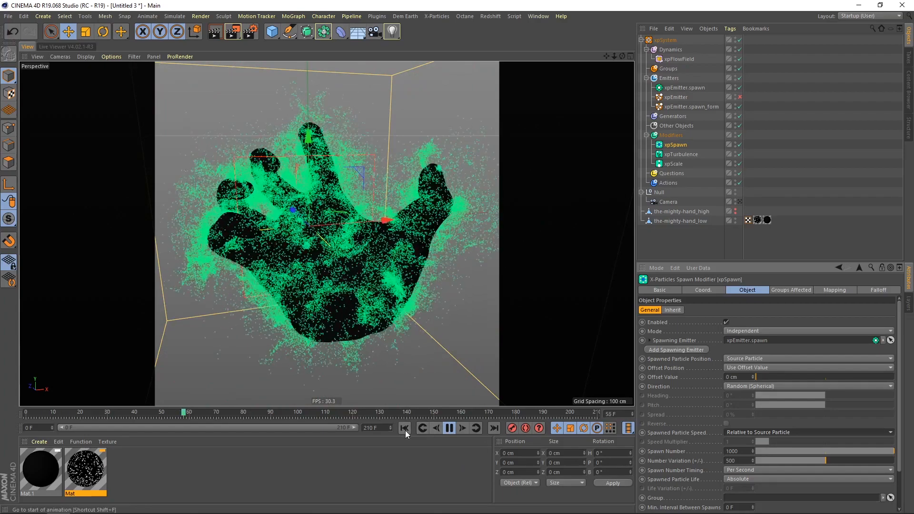
pyautogui.click(405, 428)
pyautogui.click(447, 428)
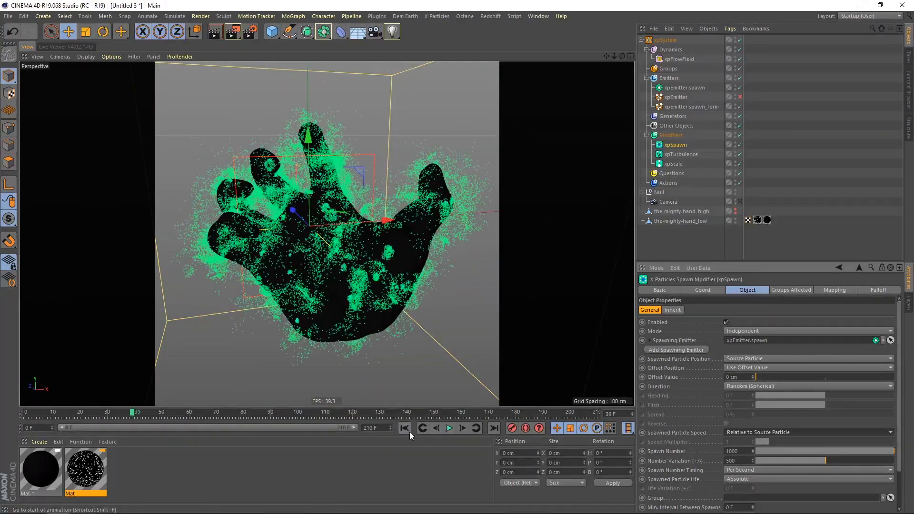
pyautogui.click(406, 430)
# - Disable Full Lifespan on xpEmitter.spawn, set the lifespan to 15 F with a variation of 5 F, and play the simulation
pyautogui.click(690, 89)
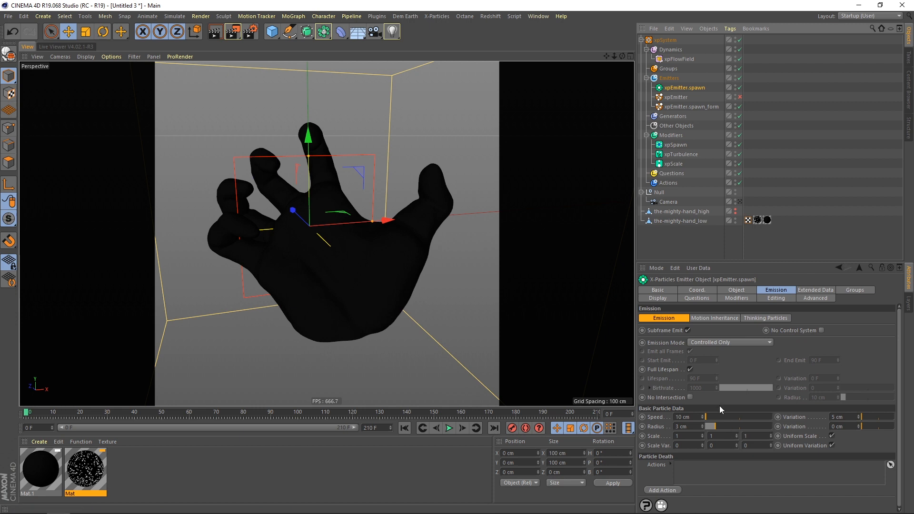
pyautogui.click(736, 290)
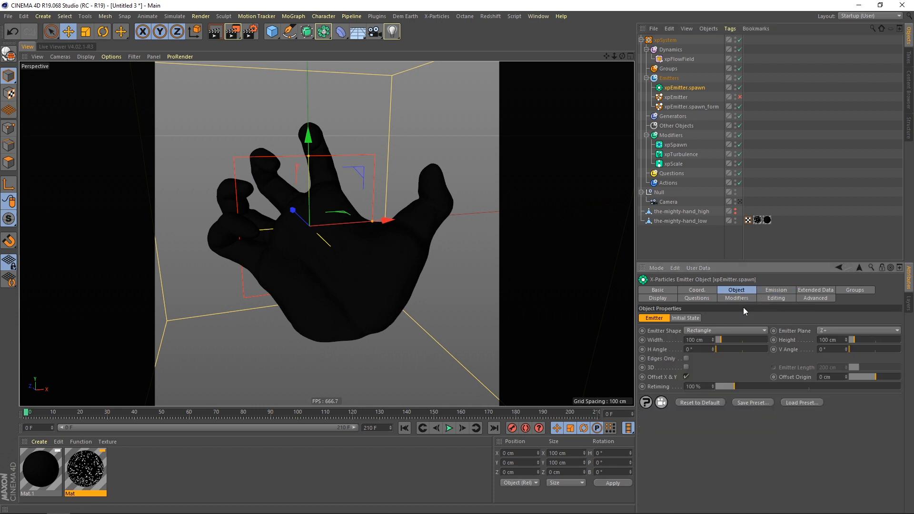
pyautogui.click(775, 290)
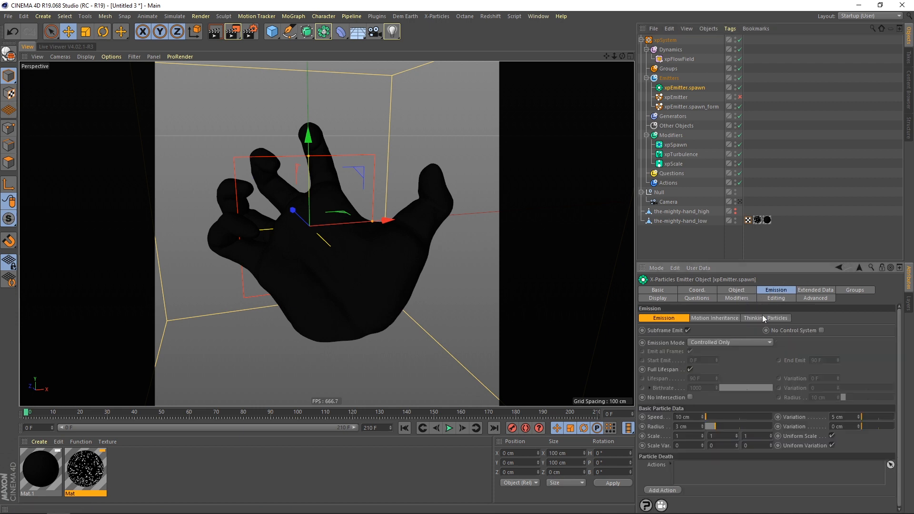
pyautogui.click(690, 369)
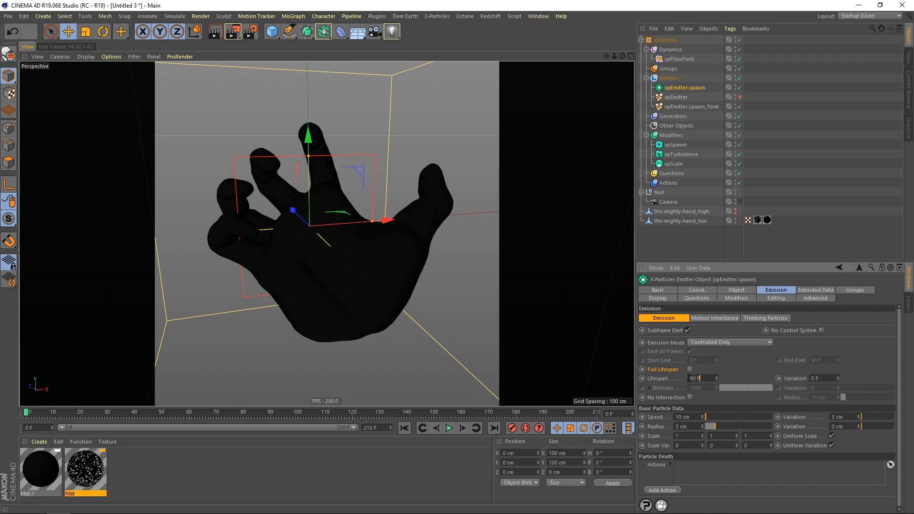
pyautogui.doubleClick(700, 379)
pyautogui.write('15')
pyautogui.click(449, 427)
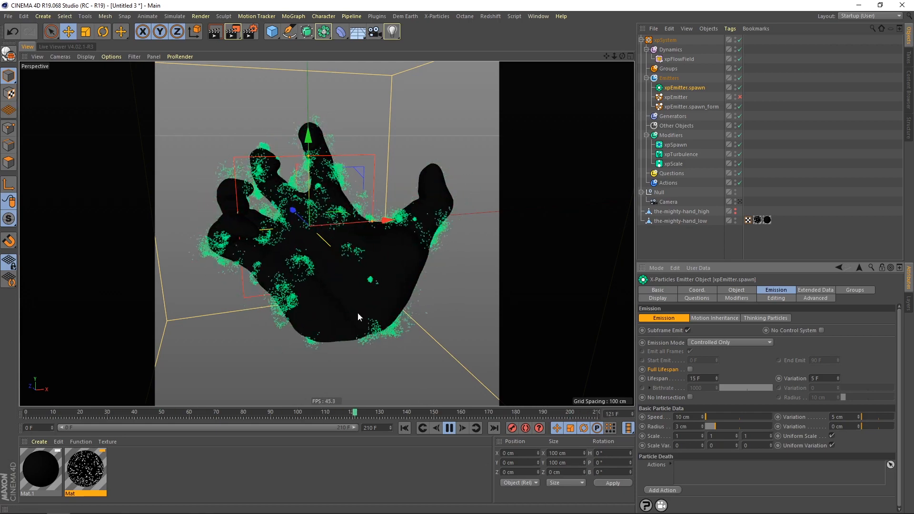
pyautogui.click(448, 428)
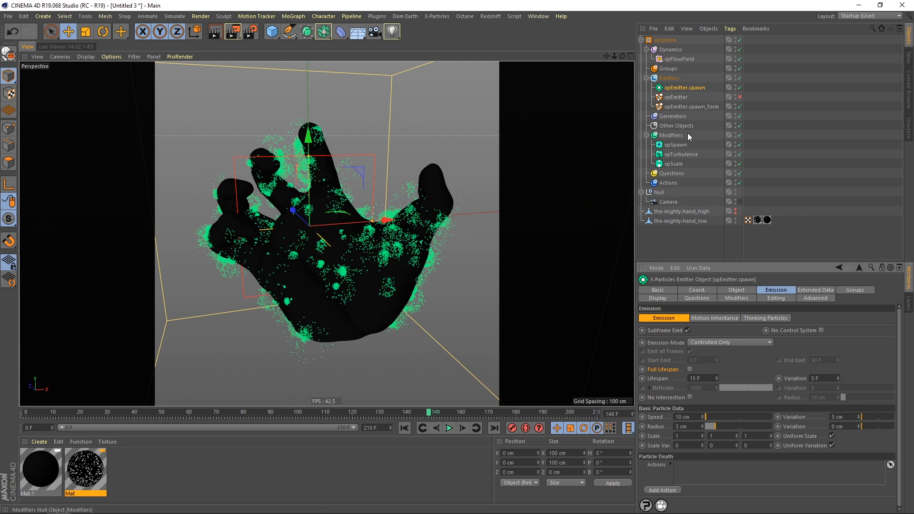
# - Switch the xpSpawn spawned particle speed to Inherit and play the simulation from the first frame
pyautogui.click(676, 145)
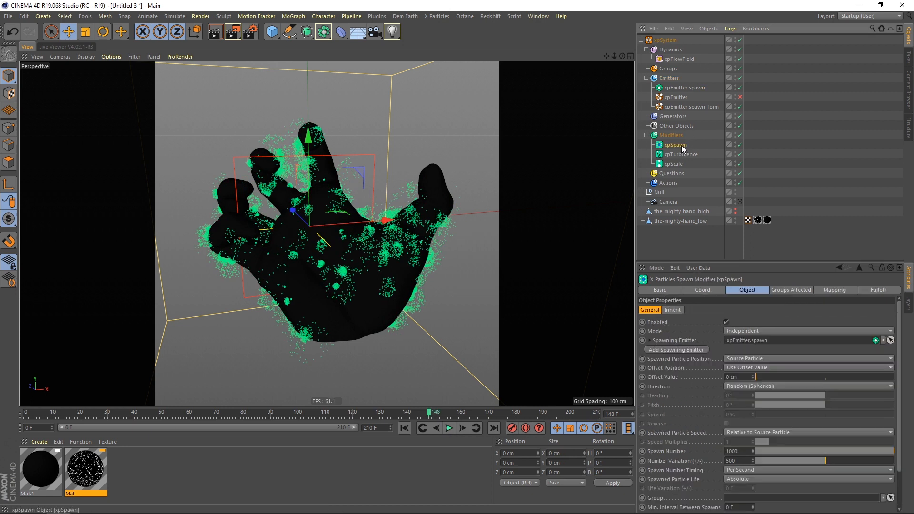
pyautogui.click(747, 431)
pyautogui.click(741, 461)
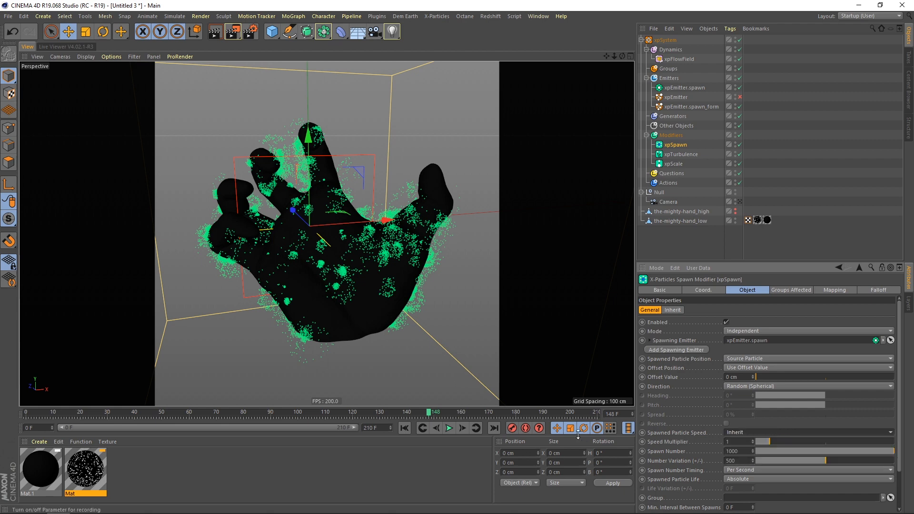
pyautogui.click(405, 428)
pyautogui.click(449, 427)
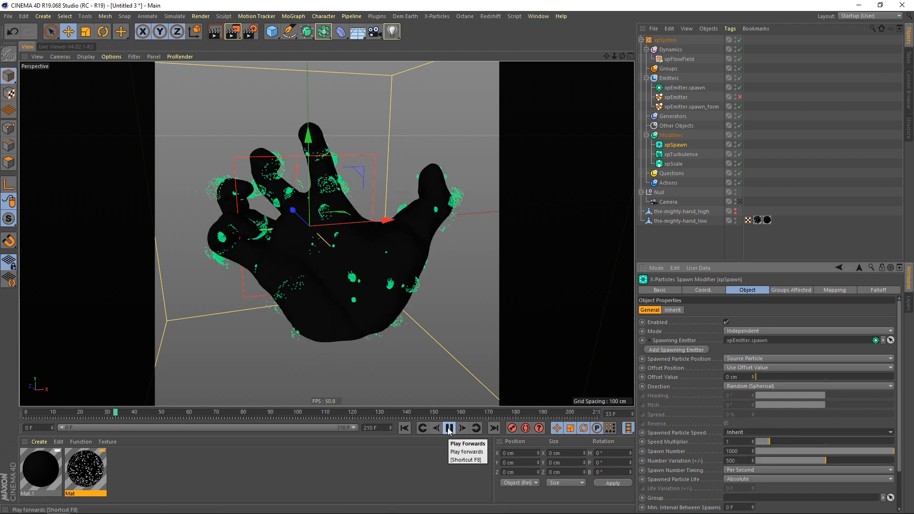
pyautogui.click(449, 427)
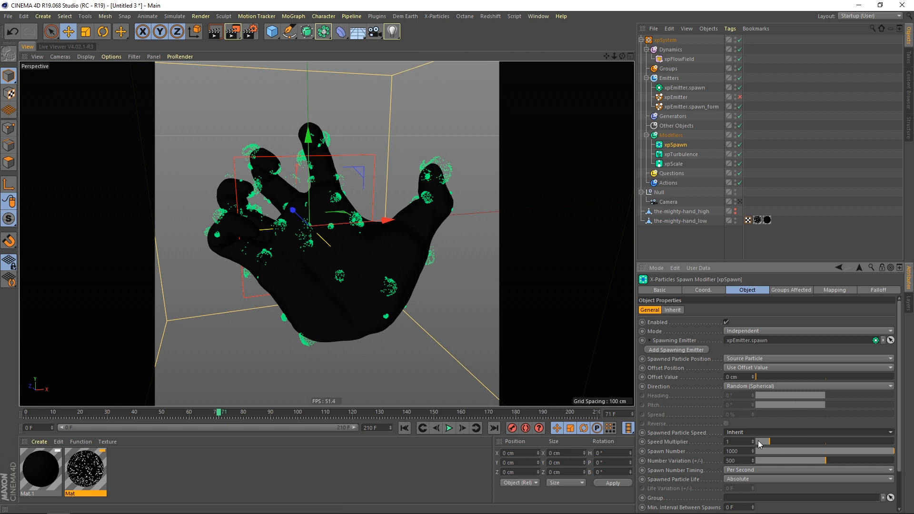
# - Return the xpSpawn spawned particle speed to Absolute and replay the simulation from the first frame
pyautogui.click(746, 430)
pyautogui.click(741, 441)
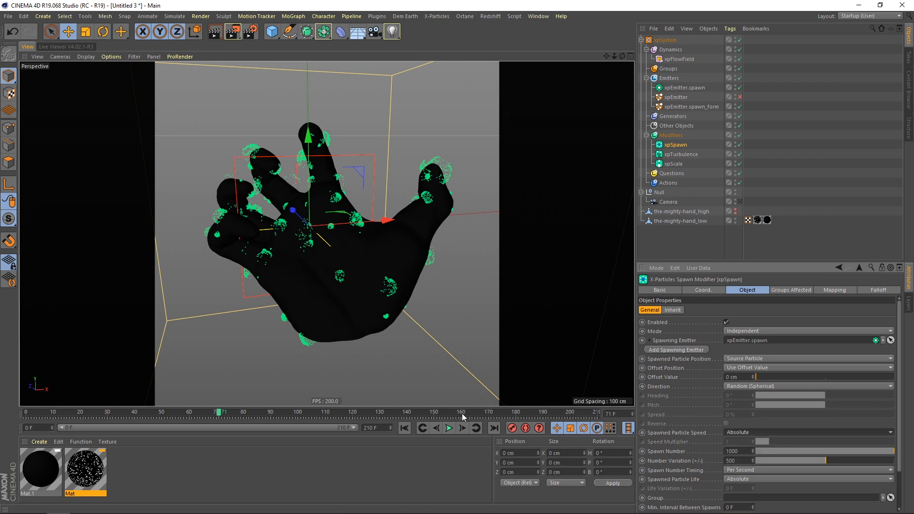
pyautogui.click(404, 427)
pyautogui.click(448, 427)
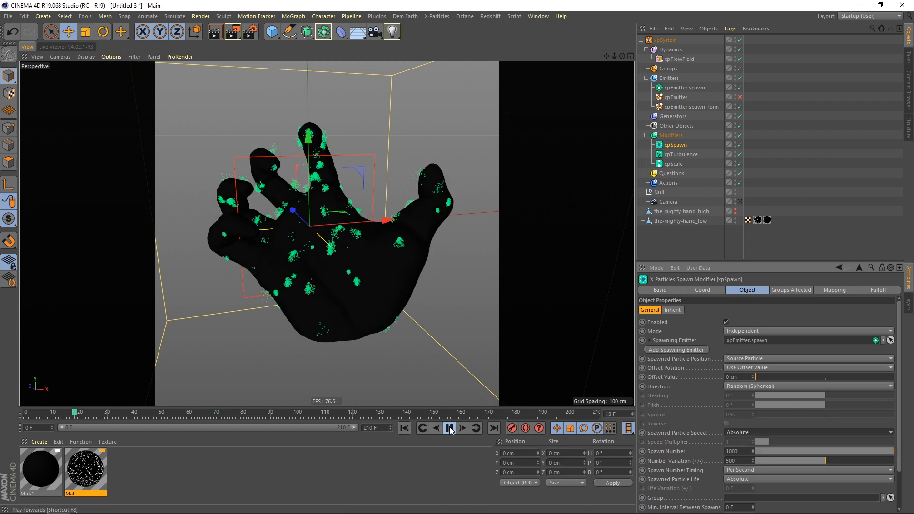
pyautogui.click(449, 427)
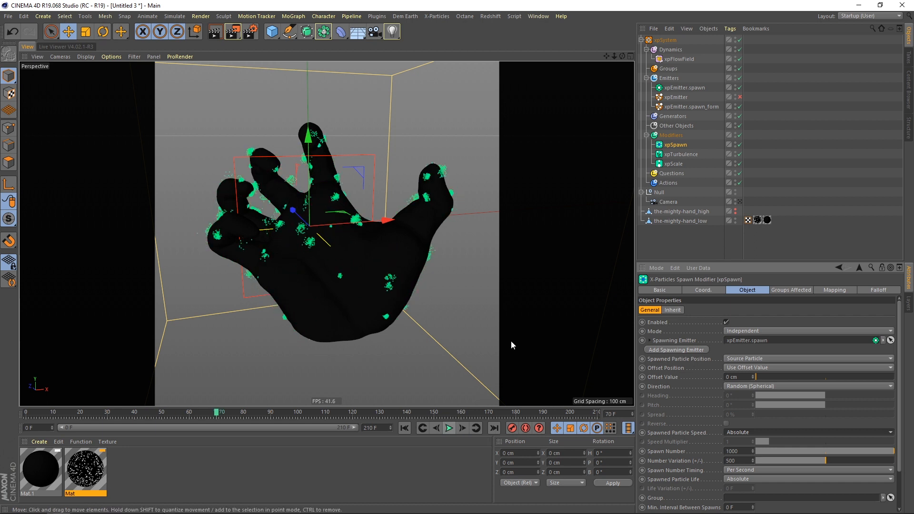
# - Set the xpEmitter.spawn lifespan to 120 F with a variation of 40 F, and play the simulation from the first frame
pyautogui.click(690, 87)
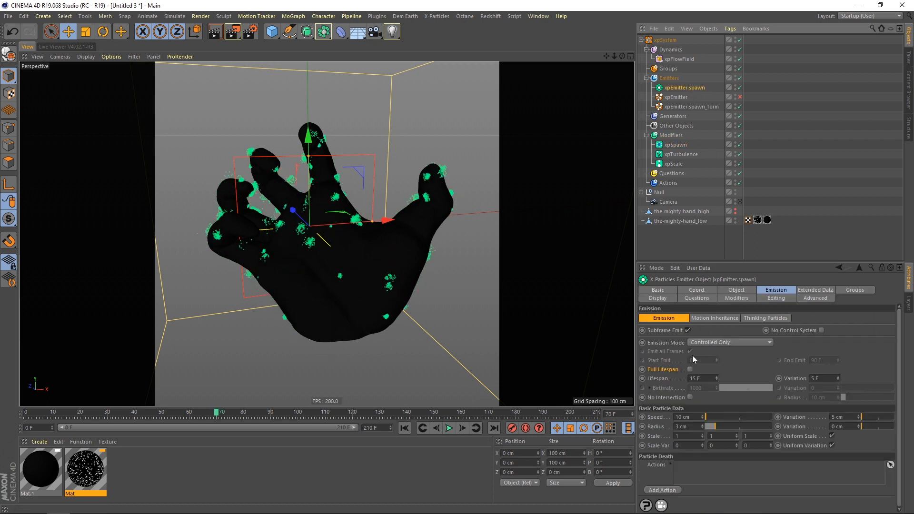
pyautogui.moveTo(704, 378); pyautogui.dragTo(678, 383)
pyautogui.write('100')
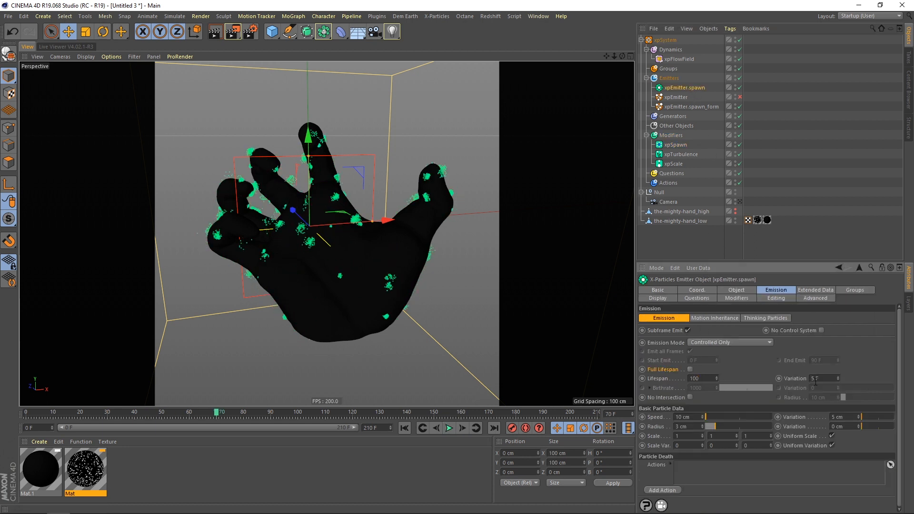
pyautogui.write('500')
pyautogui.press('Return')
pyautogui.moveTo(709, 380); pyautogui.dragTo(680, 381)
pyautogui.moveTo(825, 380); pyautogui.dragTo(804, 380)
pyautogui.click(405, 428)
pyautogui.click(448, 428)
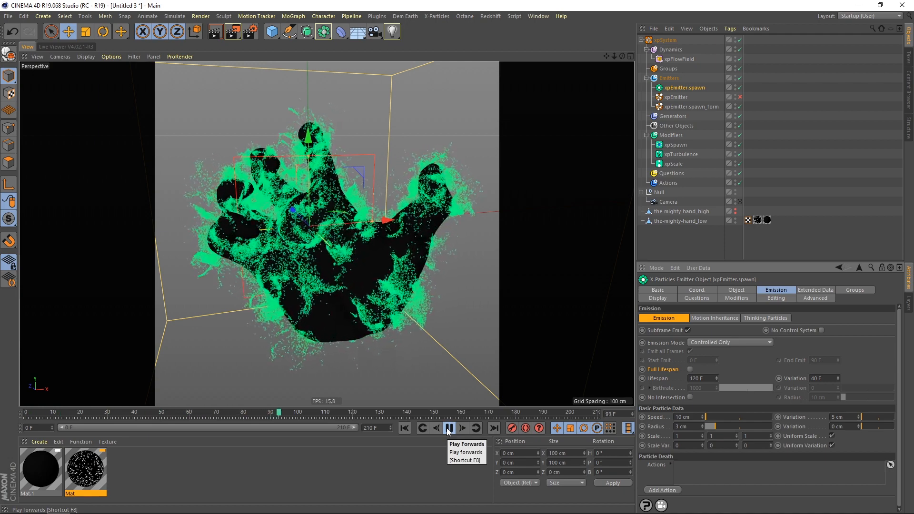
pyautogui.click(449, 429)
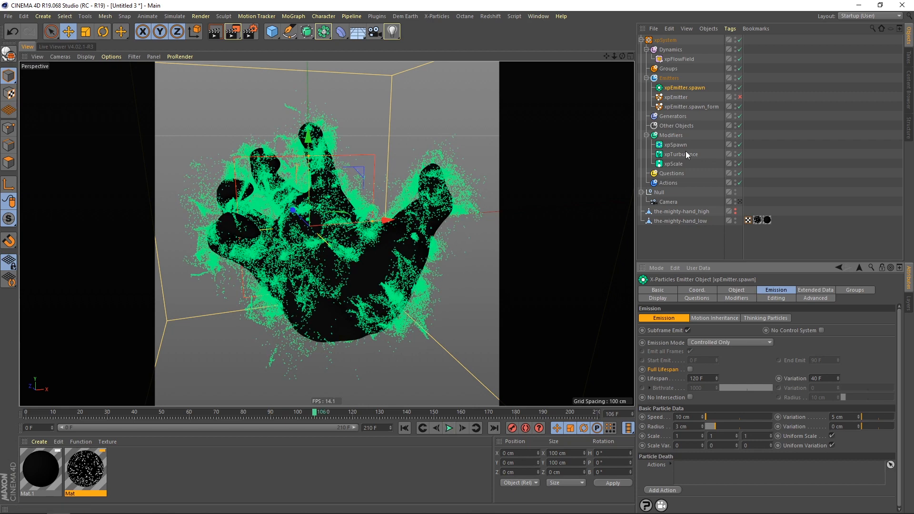
# - Try Determined by Emitter as the xpSpawn spawned particle position, play the simulation, and switch back to Source Particle
pyautogui.click(693, 107)
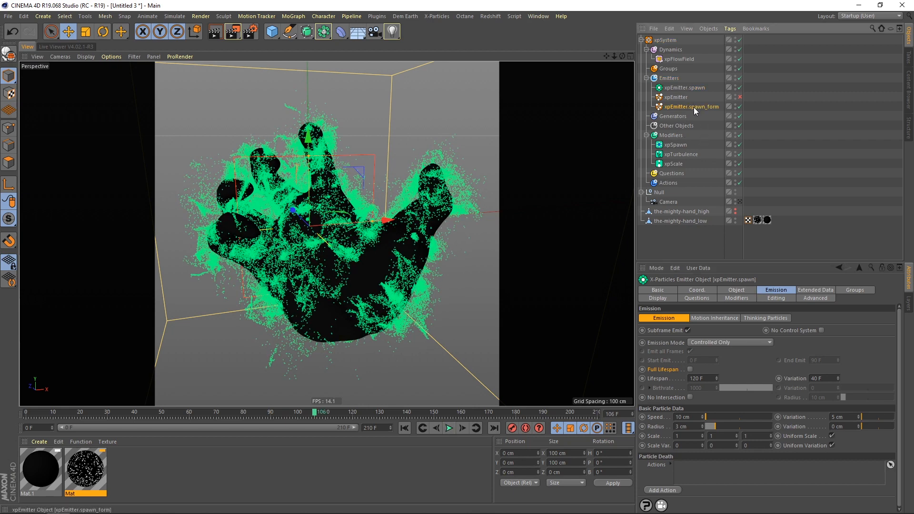
pyautogui.click(678, 144)
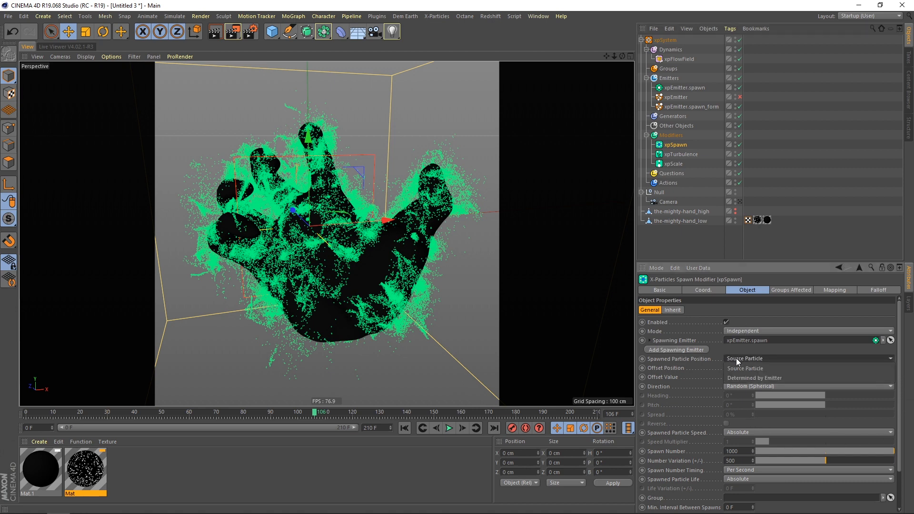
pyautogui.click(735, 358)
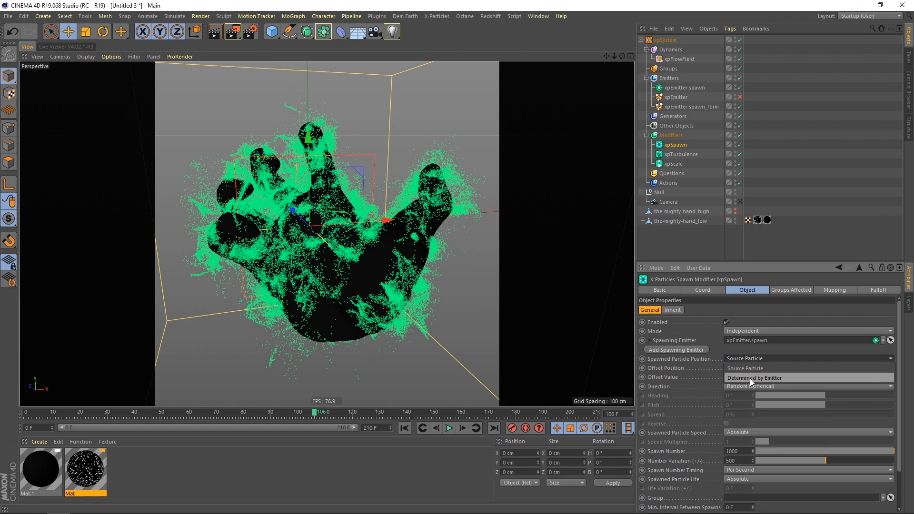
pyautogui.click(749, 378)
pyautogui.click(406, 428)
pyautogui.click(448, 428)
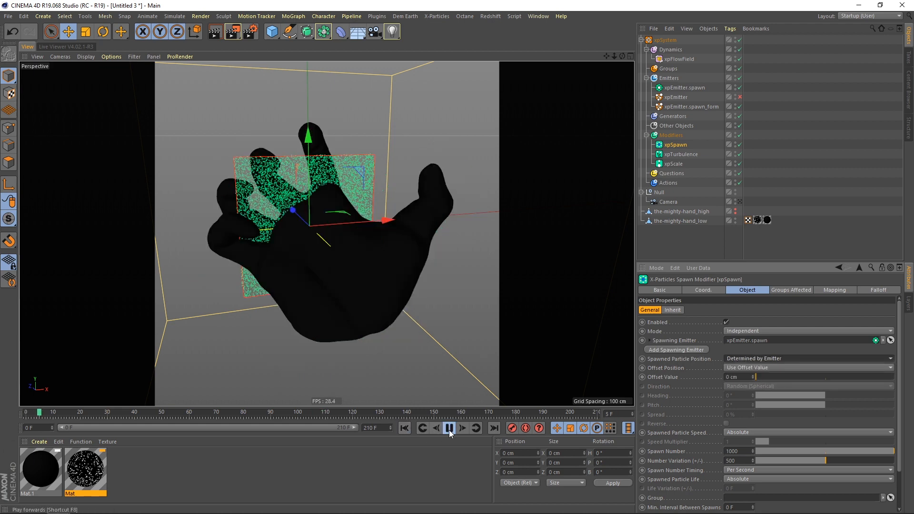
pyautogui.click(740, 357)
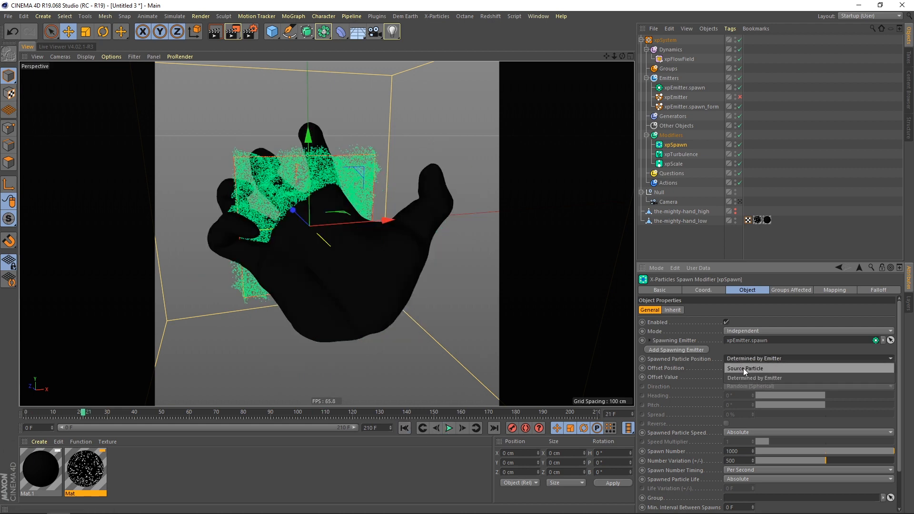
pyautogui.click(743, 368)
# - Set the xpSpawn direction to Relative to Source Particle Direction and play the simulation from the first frame
pyautogui.click(754, 368)
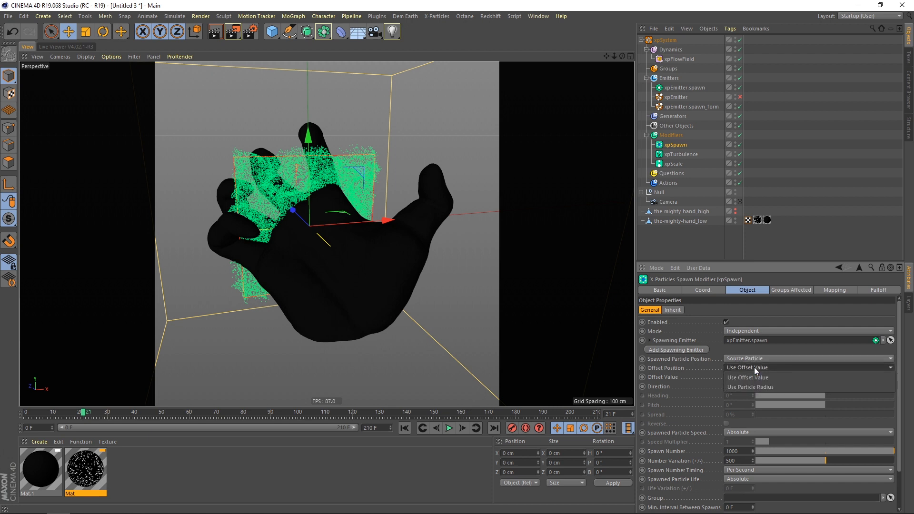
pyautogui.click(754, 367)
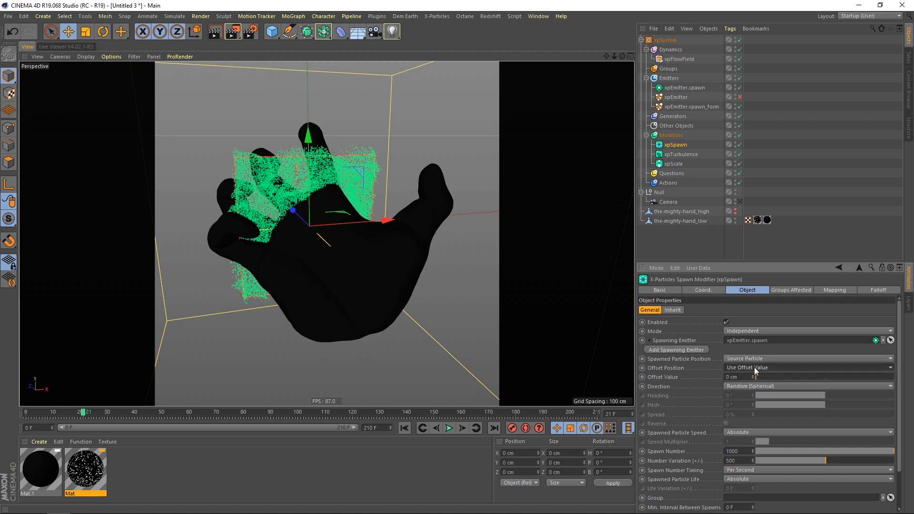
pyautogui.click(739, 387)
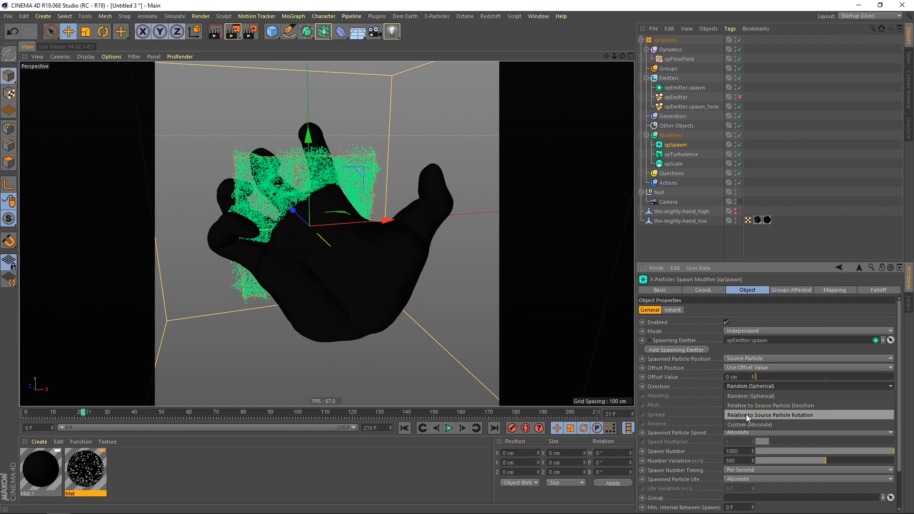
pyautogui.click(780, 407)
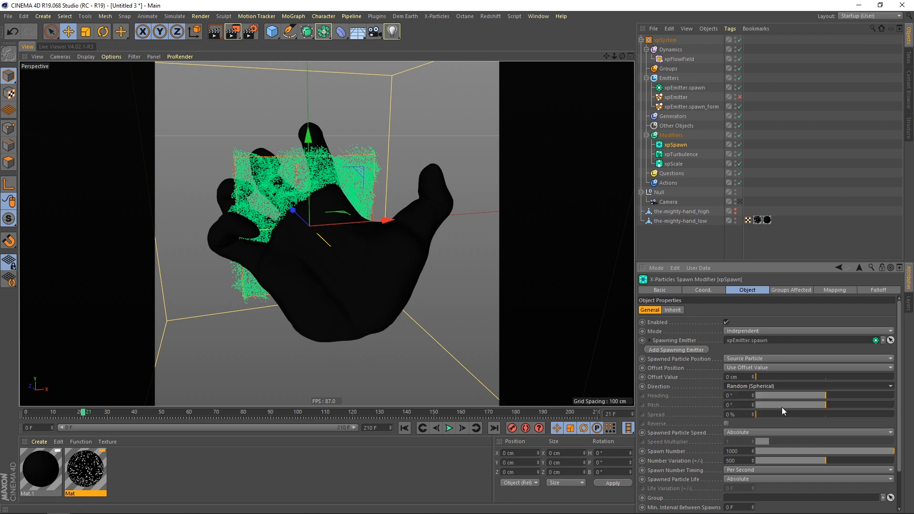
pyautogui.click(405, 427)
pyautogui.click(449, 428)
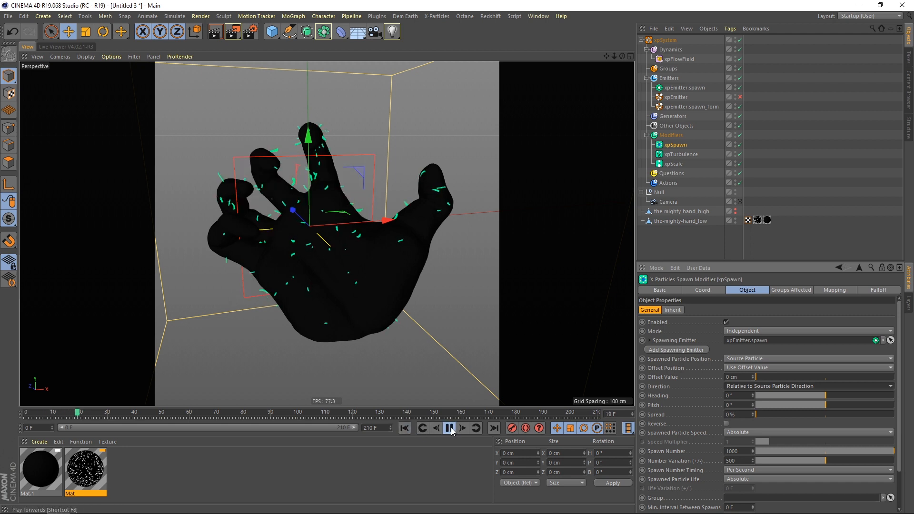
pyautogui.click(449, 427)
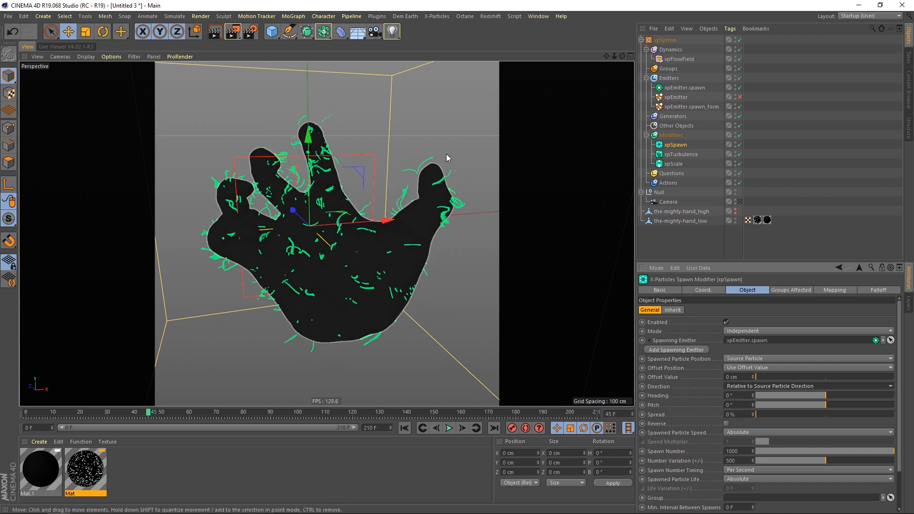
# - Replay the simulation from the first frame and stop around frame 138 to check the particle motion
pyautogui.click(405, 428)
pyautogui.click(449, 428)
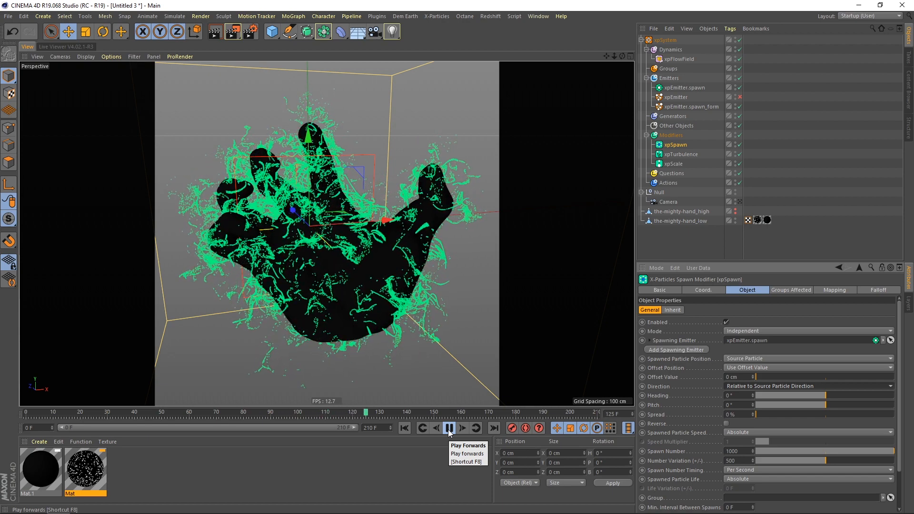
pyautogui.click(449, 428)
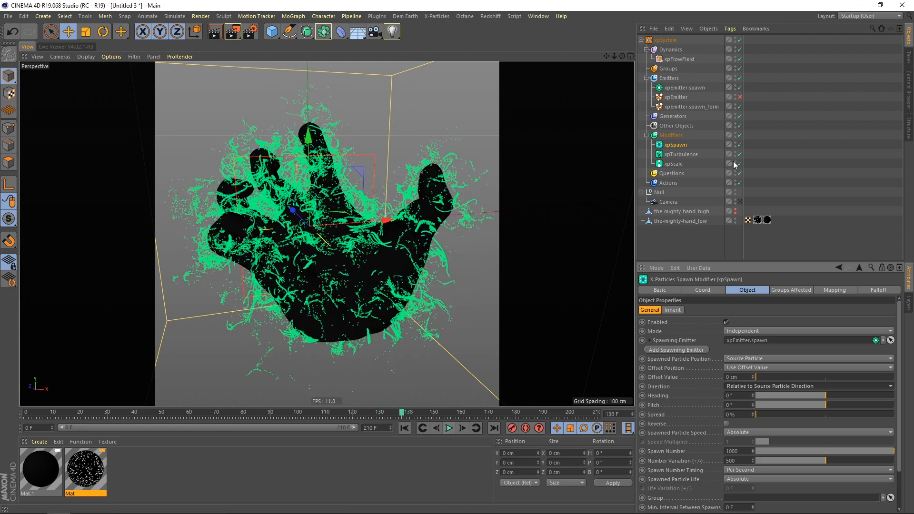
# - Set the xpEmitter.spawn lifespan to 150 F with a variation of 50 F, and play the simulation from the first frame
pyautogui.click(684, 87)
pyautogui.doubleClick(706, 378)
pyautogui.write('150 F')
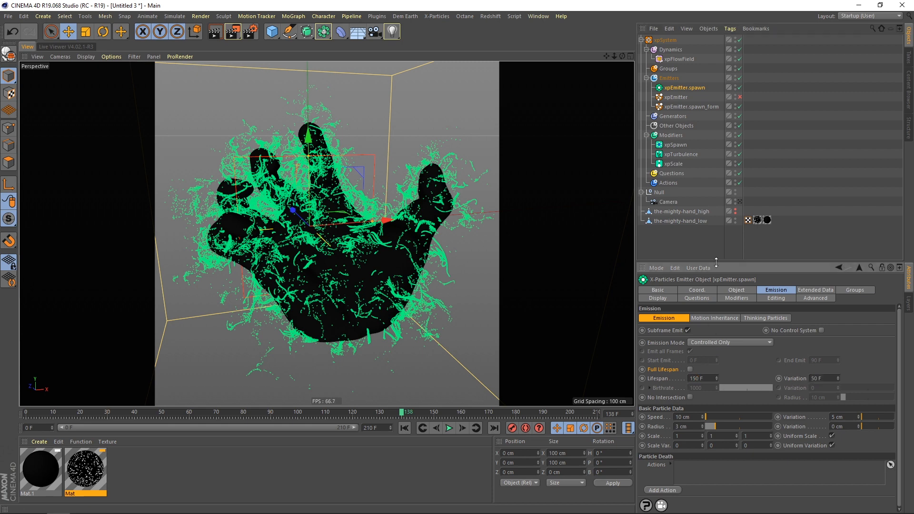
pyautogui.click(404, 429)
pyautogui.click(448, 428)
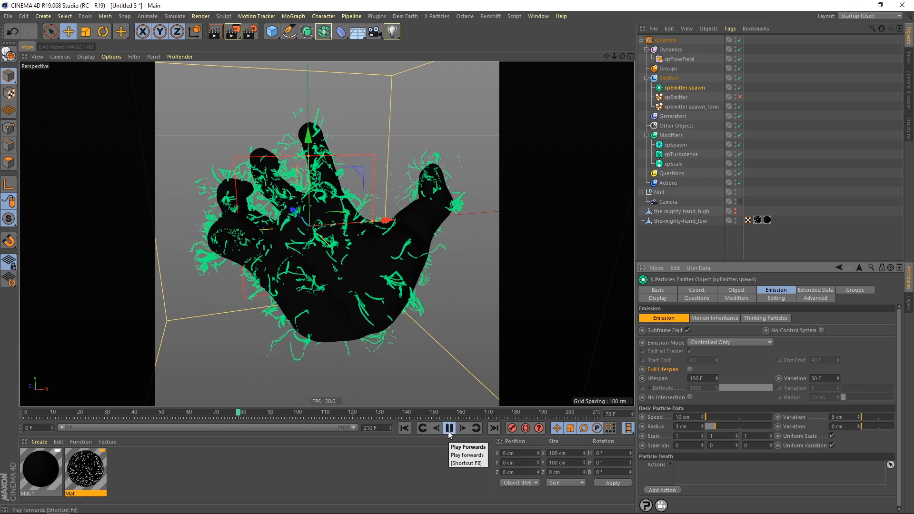
pyautogui.click(448, 428)
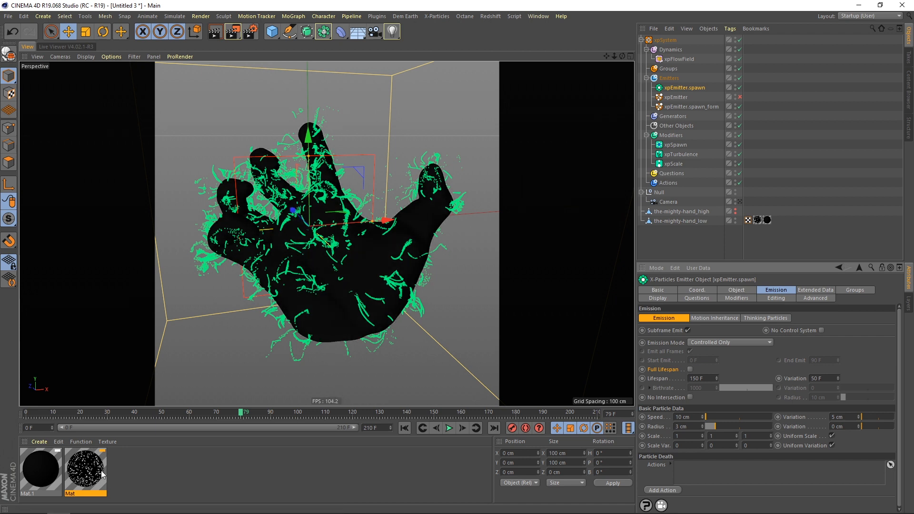
# - Duplicate the white-speckled noise material Mat and name the copy "noise variation"
pyautogui.keyDown('ctrl'); pyautogui.moveTo(84, 474); pyautogui.dragTo(108, 475); pyautogui.keyUp('ctrl')
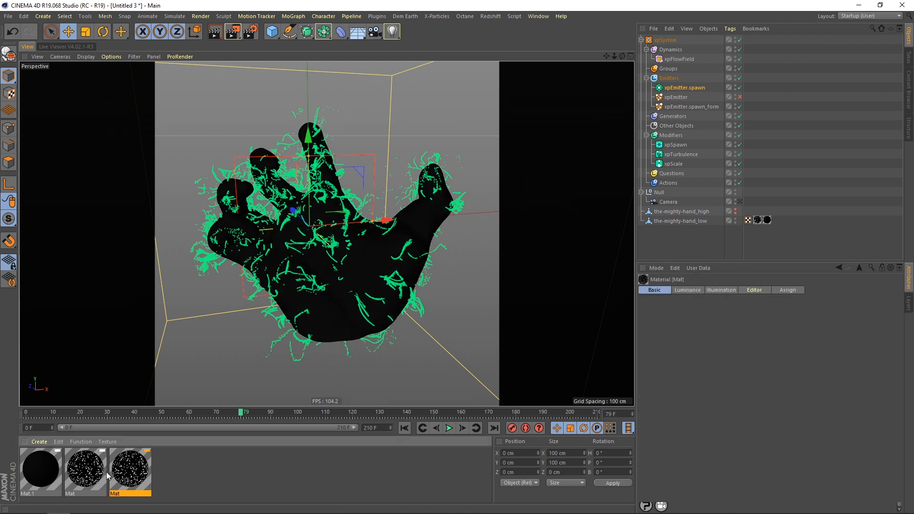
pyautogui.doubleClick(117, 494)
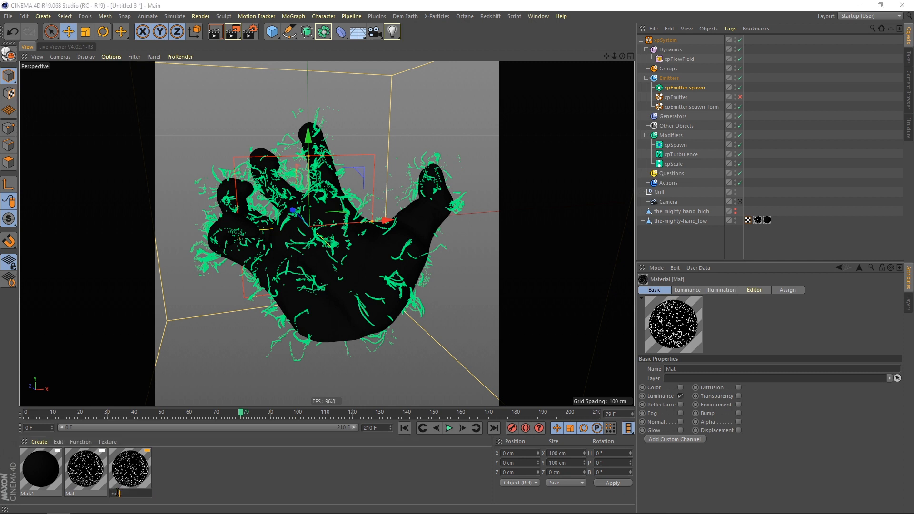
pyautogui.write('noise variation')
pyautogui.press('Return')
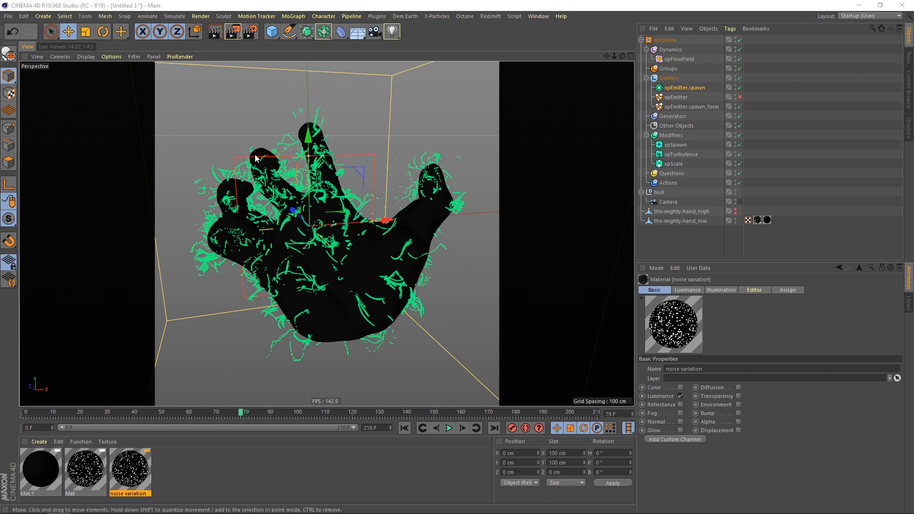
# - In the noise variation material's luminance noise shader, set the brightness to -9% and the seed to 669
pyautogui.doubleClick(130, 478)
pyautogui.moveTo(795, 127); pyautogui.dragTo(457, 108)
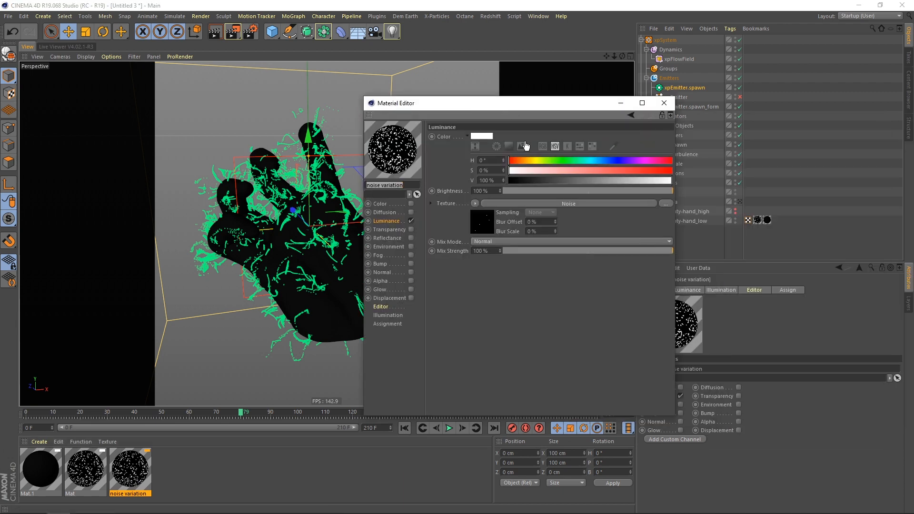
pyautogui.click(534, 204)
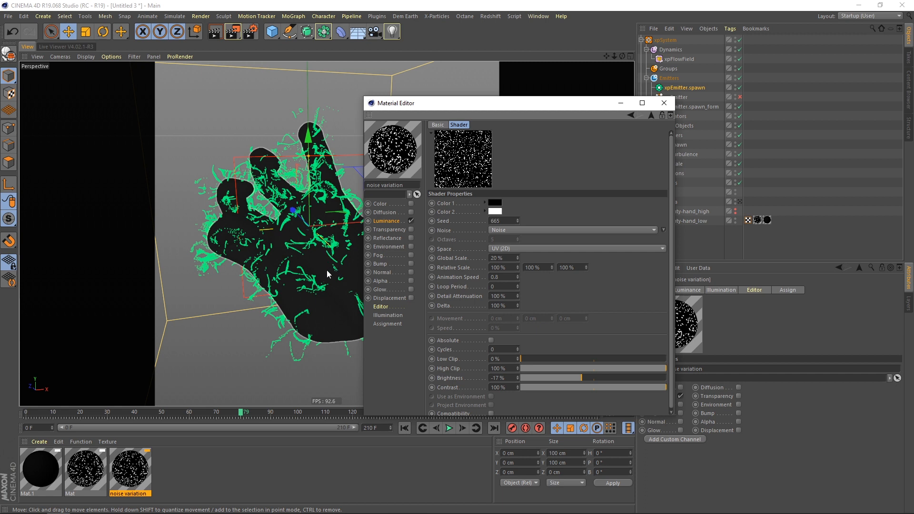
pyautogui.click(586, 378)
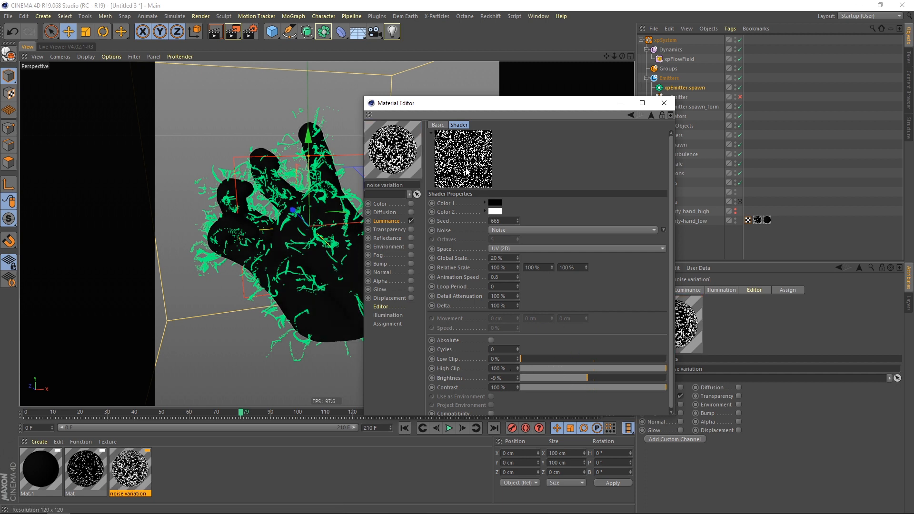
pyautogui.click(517, 219)
pyautogui.click(519, 218)
pyautogui.click(519, 218)
pyautogui.click(519, 218)
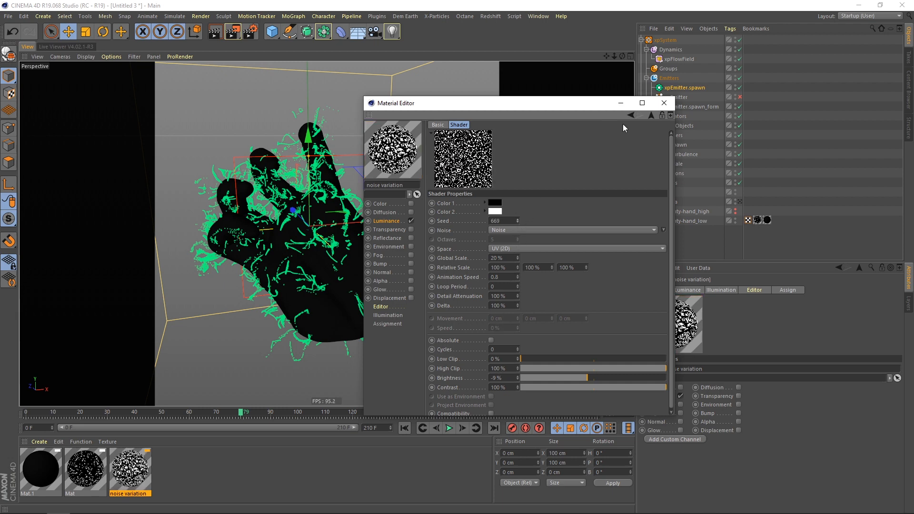
pyautogui.click(664, 103)
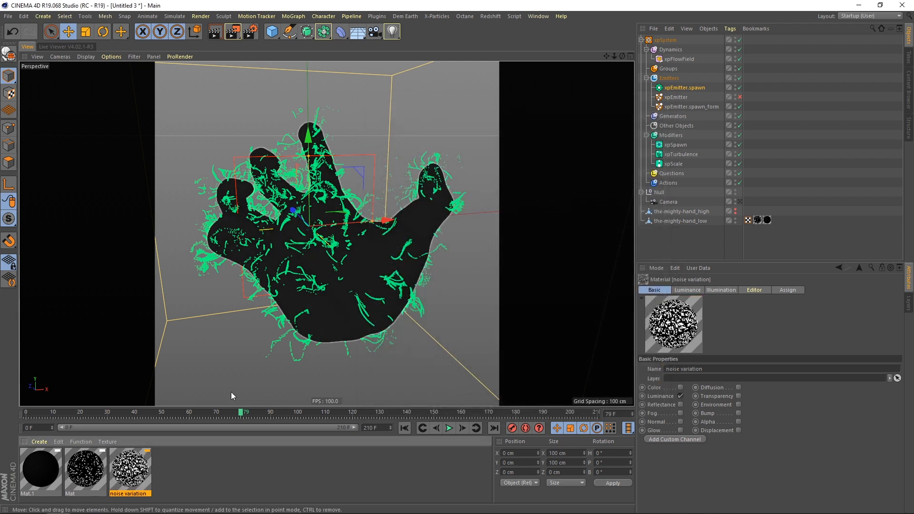
# - Apply the noise variation material to the-mighty-hand_low and order its texture tag before the black Mat.1 tag
pyautogui.click(688, 107)
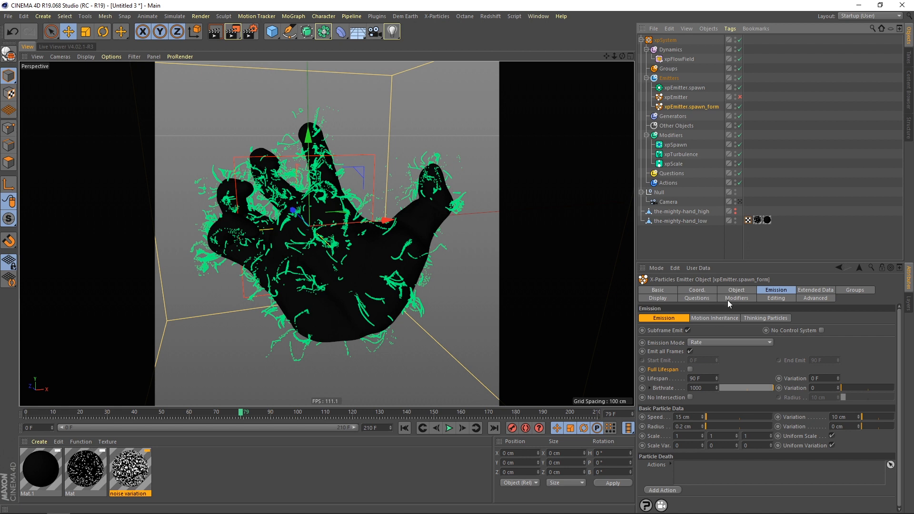
pyautogui.click(737, 290)
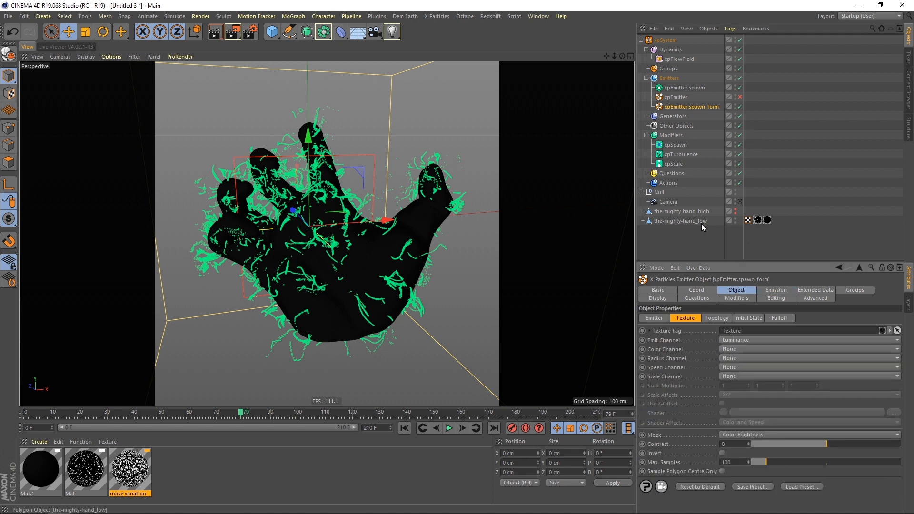
pyautogui.moveTo(757, 220); pyautogui.dragTo(775, 220)
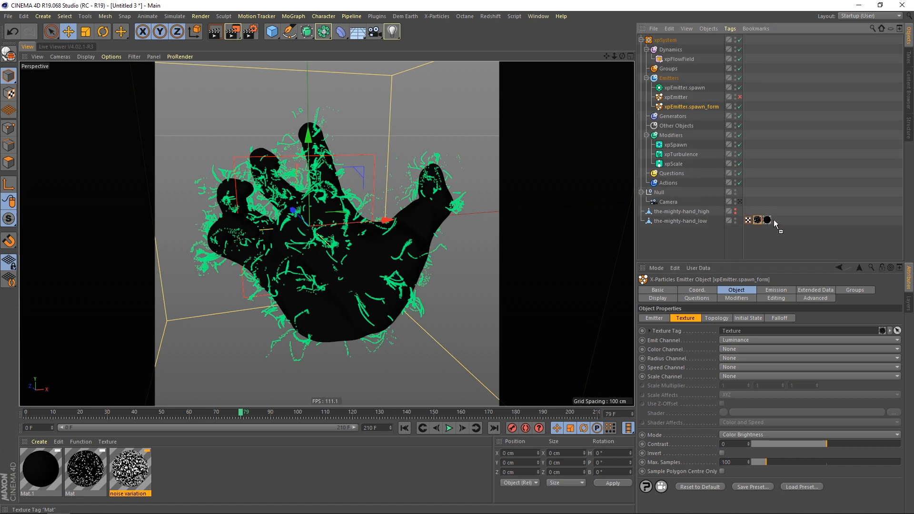
pyautogui.keyDown('ctrl'); pyautogui.moveTo(773, 219); pyautogui.dragTo(775, 220); pyautogui.keyUp('ctrl')
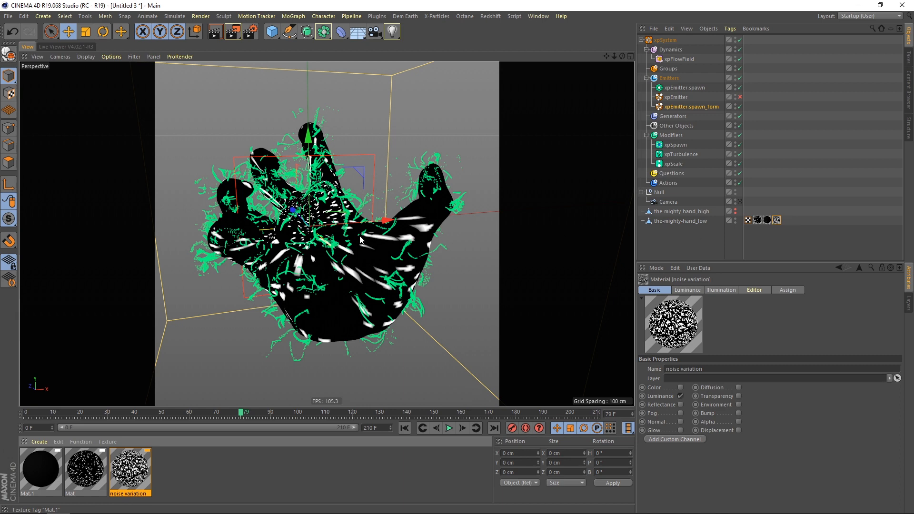
pyautogui.moveTo(767, 220); pyautogui.dragTo(784, 224)
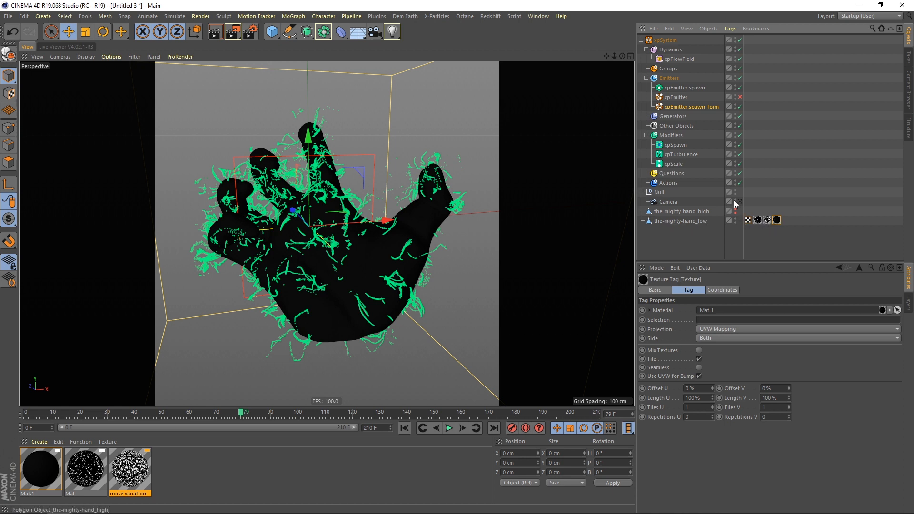
# - Link the hand's noise variation texture tag as the emission texture tag of xpEmitter.spawn_form
pyautogui.click(689, 109)
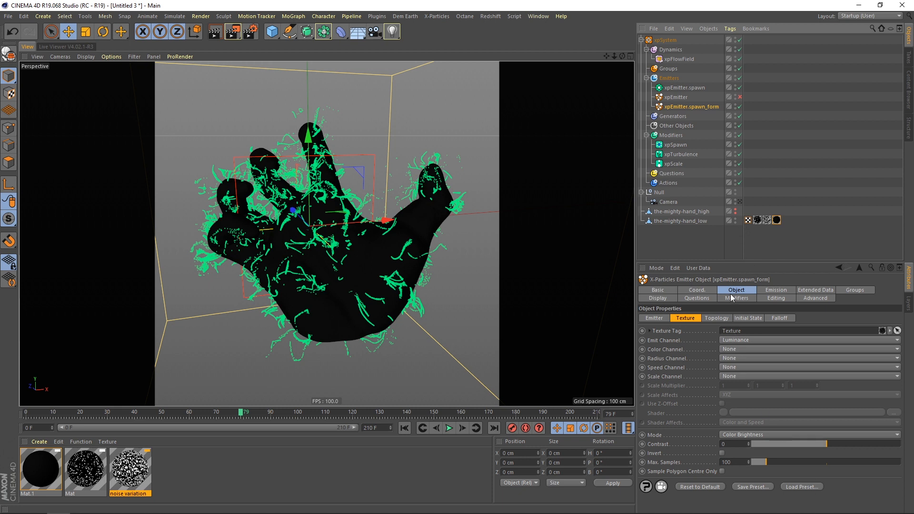
pyautogui.click(650, 330)
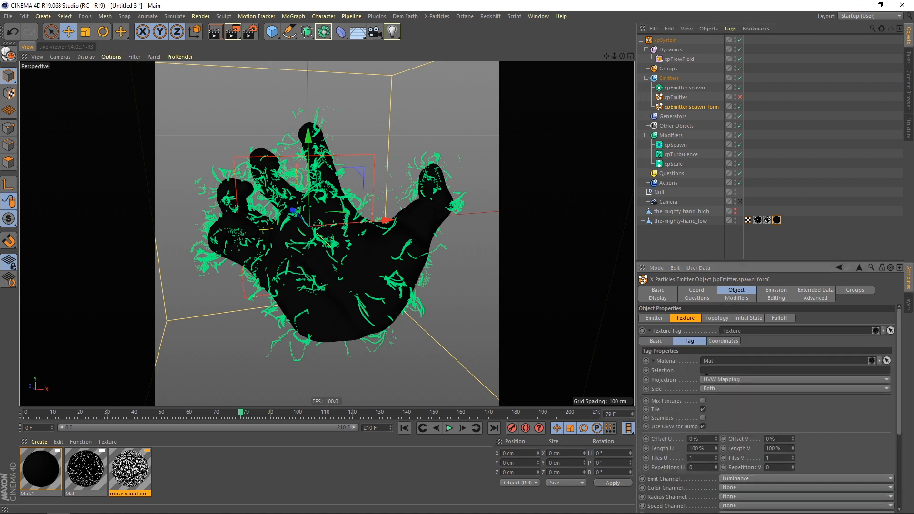
pyautogui.moveTo(766, 220); pyautogui.dragTo(768, 253)
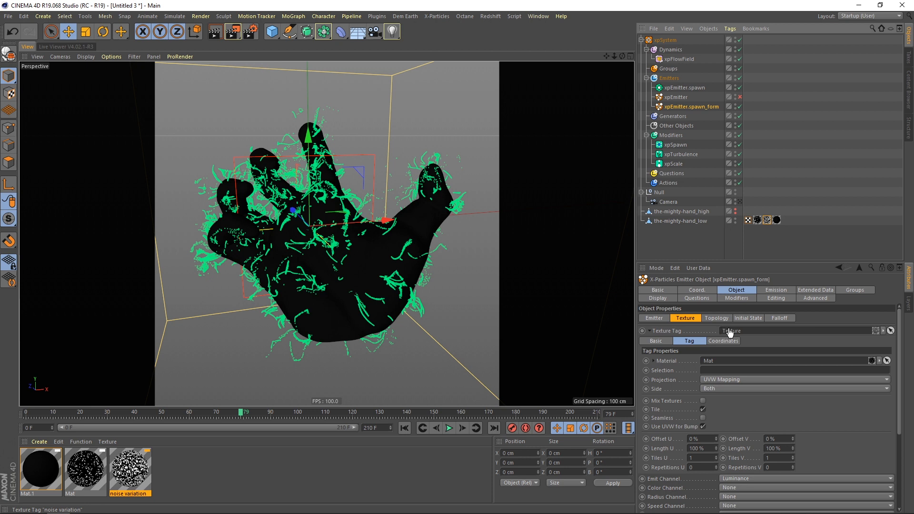
pyautogui.moveTo(730, 332); pyautogui.dragTo(733, 334)
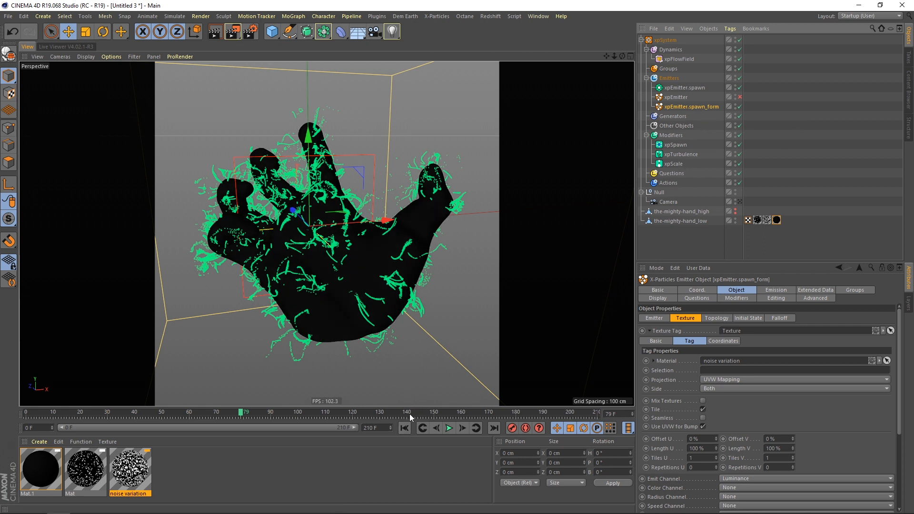
# - Play the simulation from the first frame to near its end, pausing along the way to examine the emission from the new noise texture
pyautogui.click(405, 428)
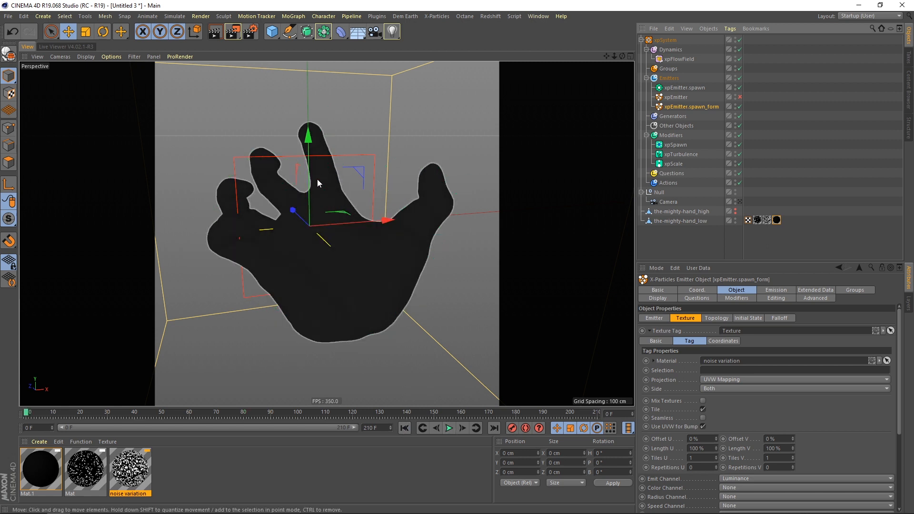
pyautogui.click(449, 427)
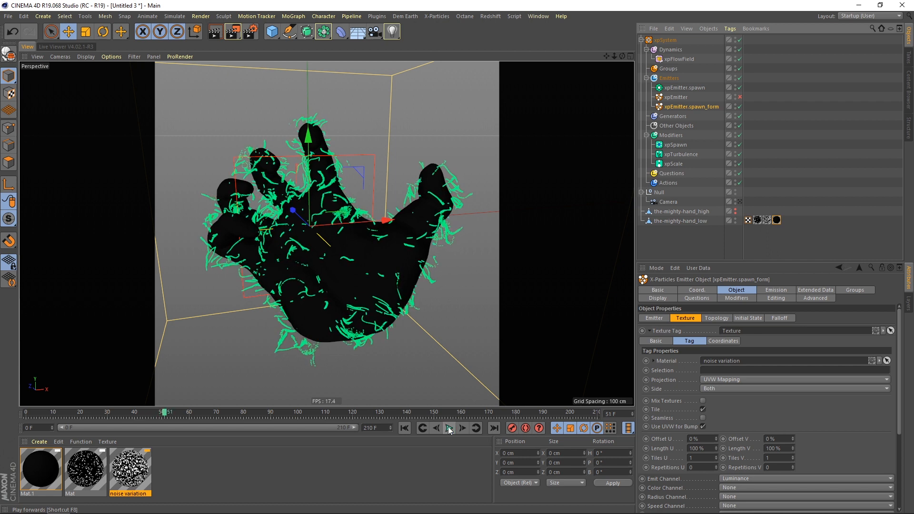
pyautogui.click(449, 428)
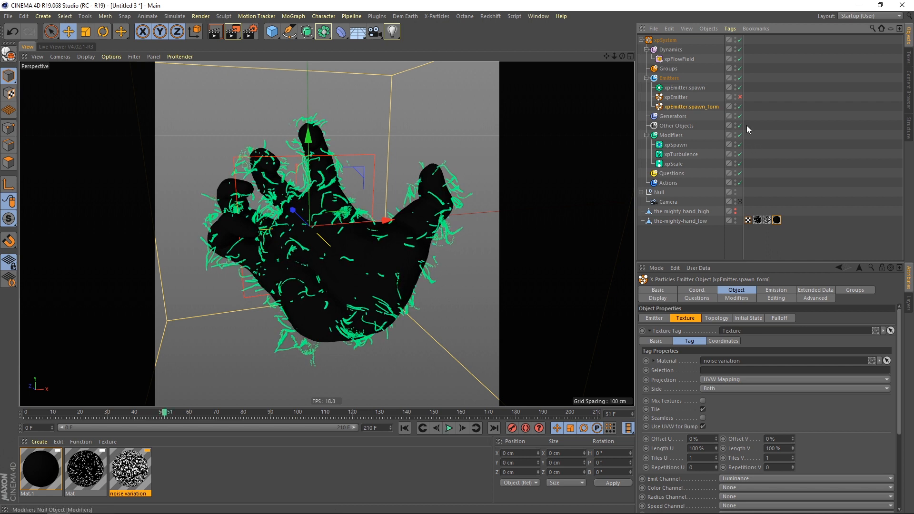
pyautogui.click(697, 88)
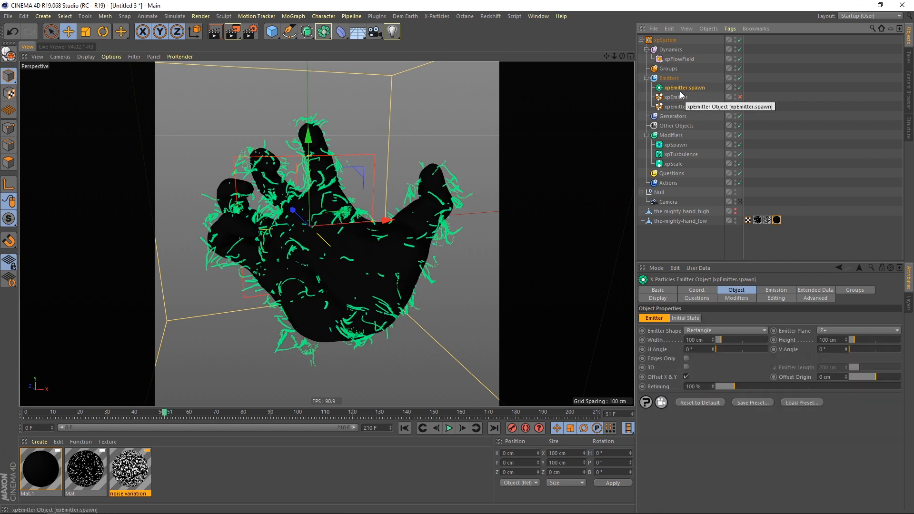
pyautogui.click(449, 428)
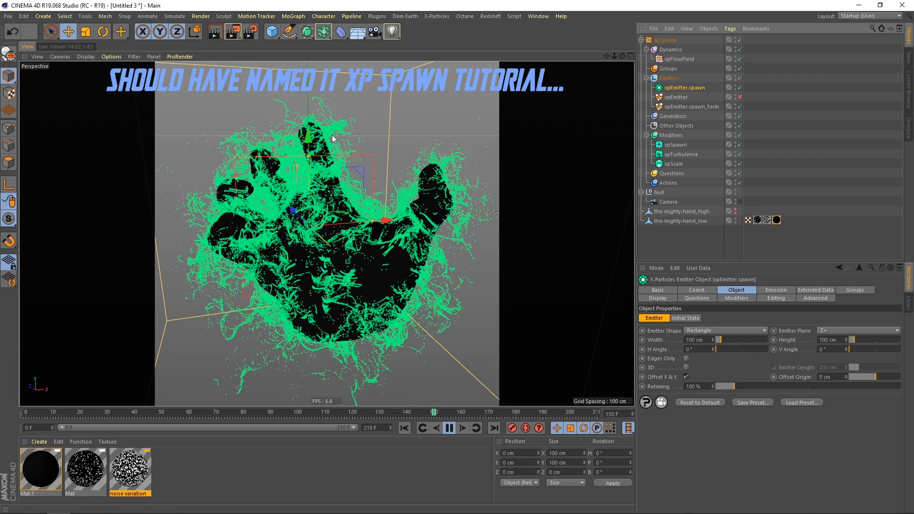
pyautogui.click(449, 427)
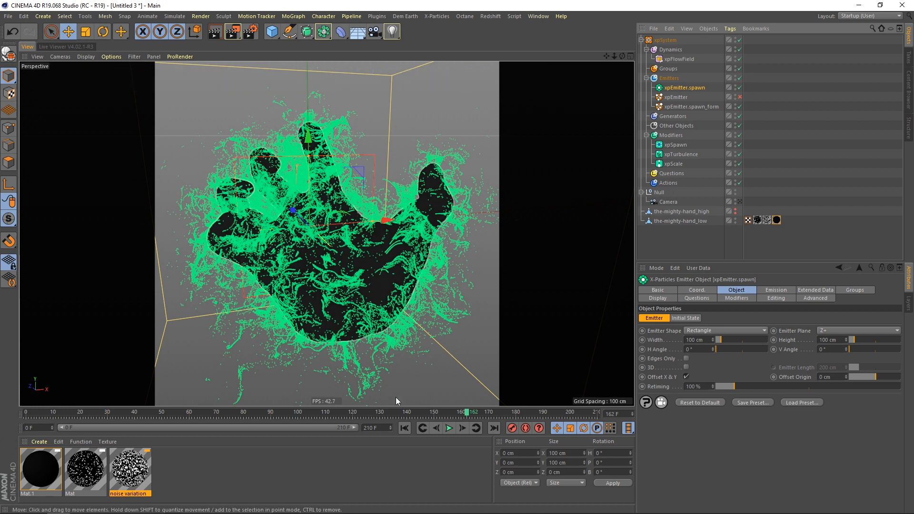
pyautogui.click(449, 428)
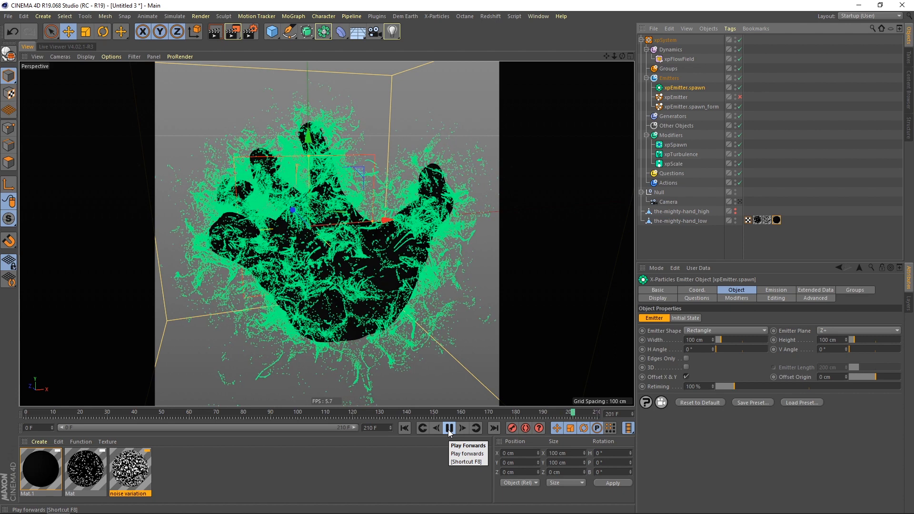
pyautogui.click(449, 429)
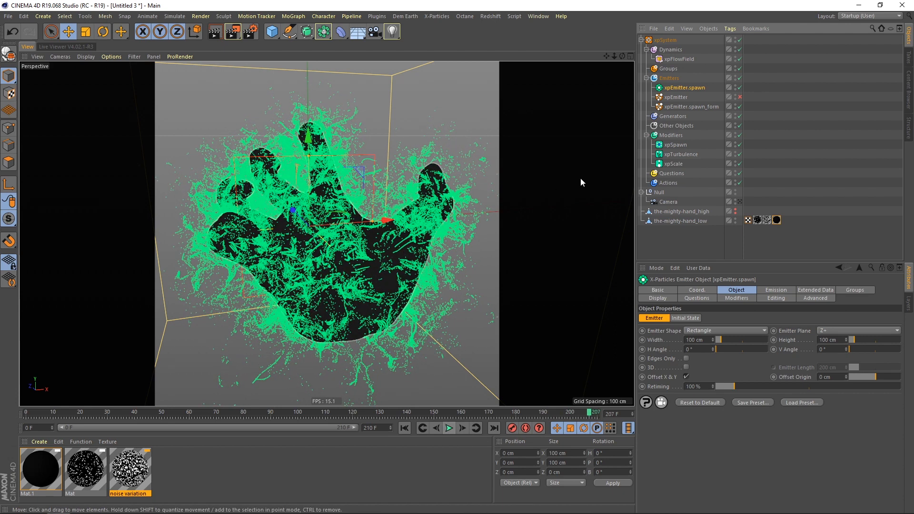
# - Set the xpEmitter.spawn_form birthrate to 3000 and play the simulation from the first frame
pyautogui.click(688, 107)
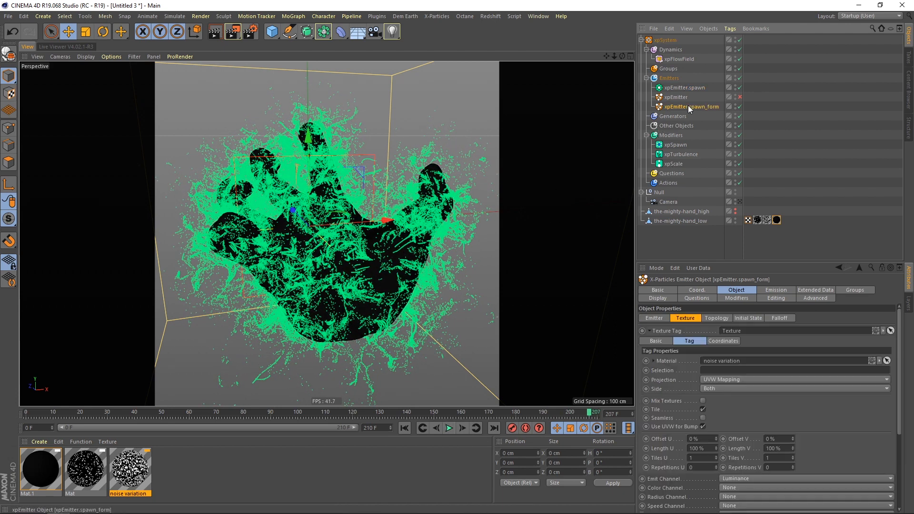
pyautogui.click(769, 292)
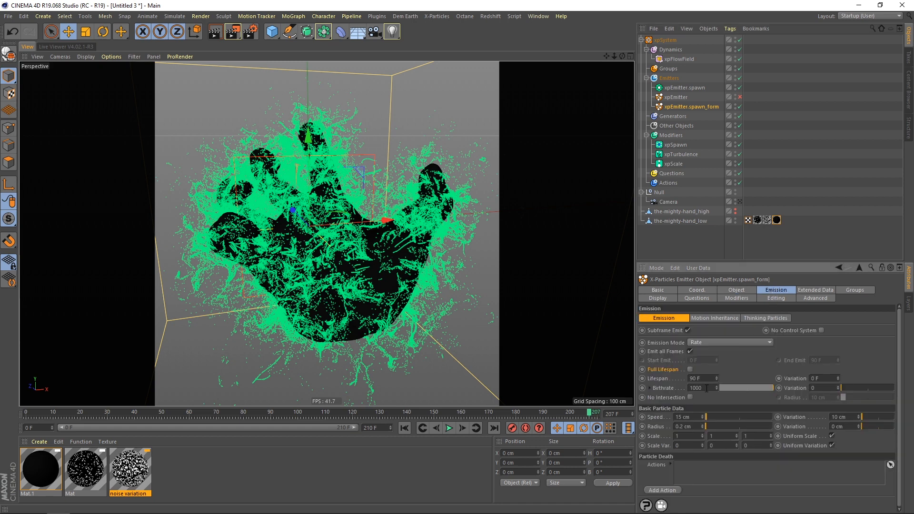
pyautogui.write('5')
pyautogui.press('Return')
pyautogui.click(405, 427)
pyautogui.click(449, 428)
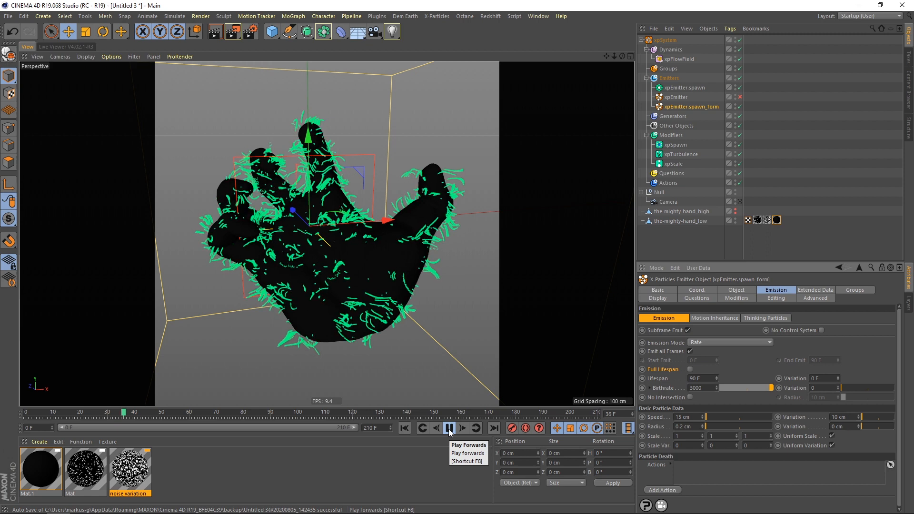
pyautogui.click(449, 428)
# - Raise the xpEmitter.spawn_form birthrate to 30000 and replay the simulation from the first frame
pyautogui.click(404, 428)
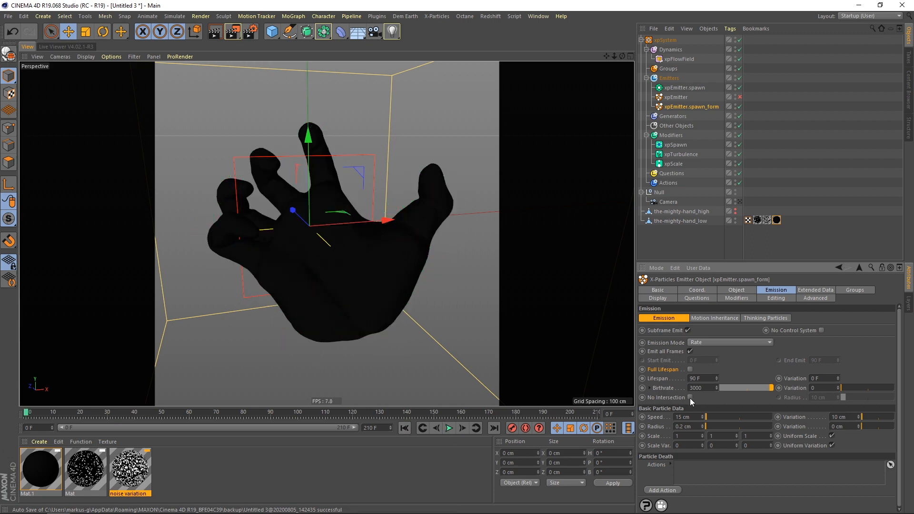
pyautogui.click(449, 428)
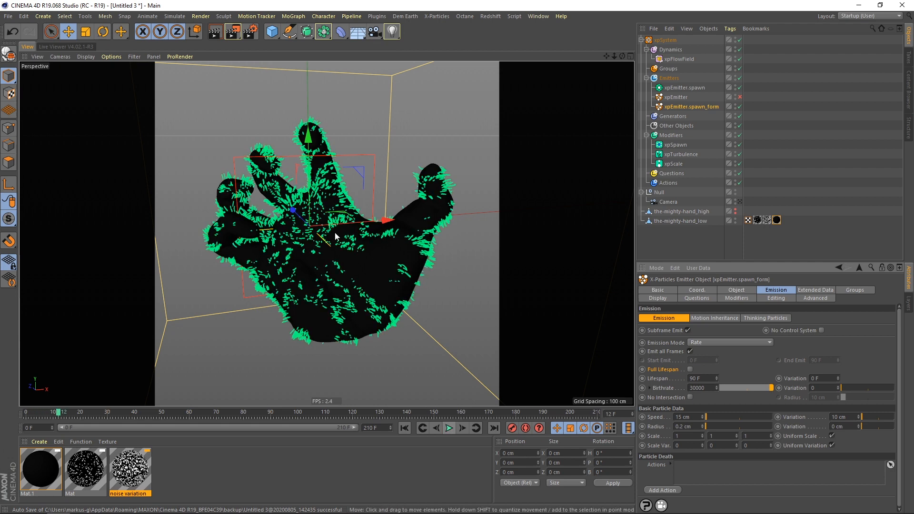
# - Set the xpEmitter.spawn_form birthrate to 5000 and replay the simulation from the first frame to about frame 120
pyautogui.click(403, 428)
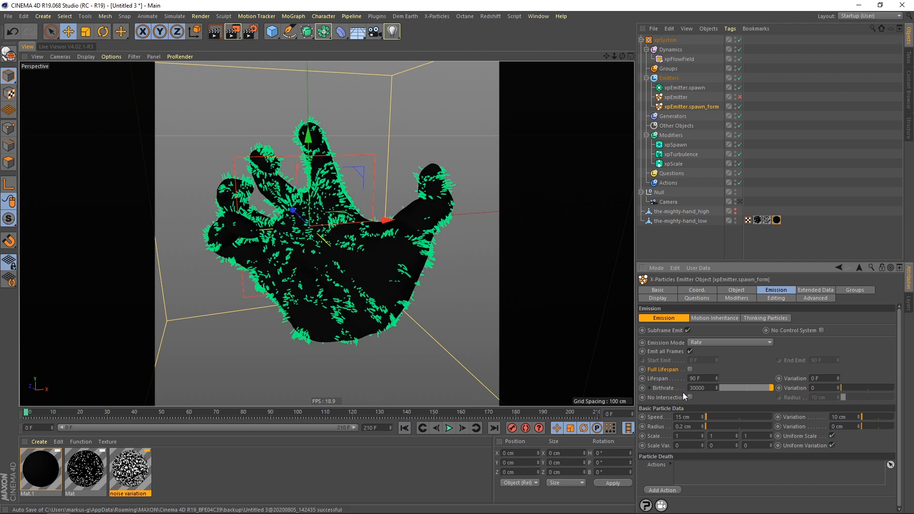
pyautogui.write('5')
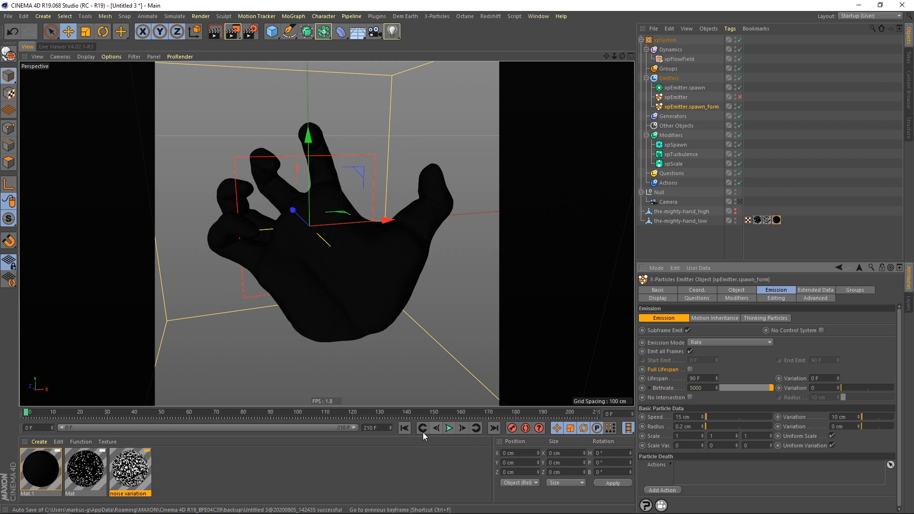
pyautogui.click(449, 427)
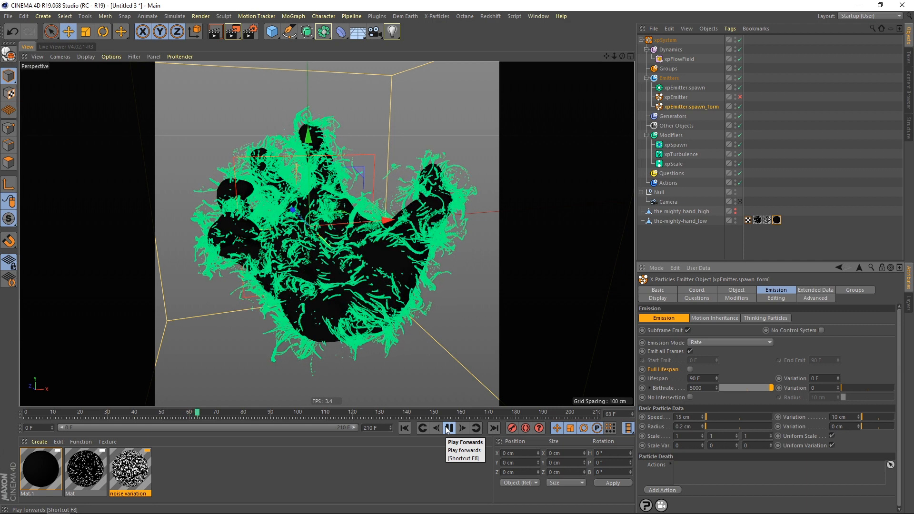
pyautogui.click(448, 428)
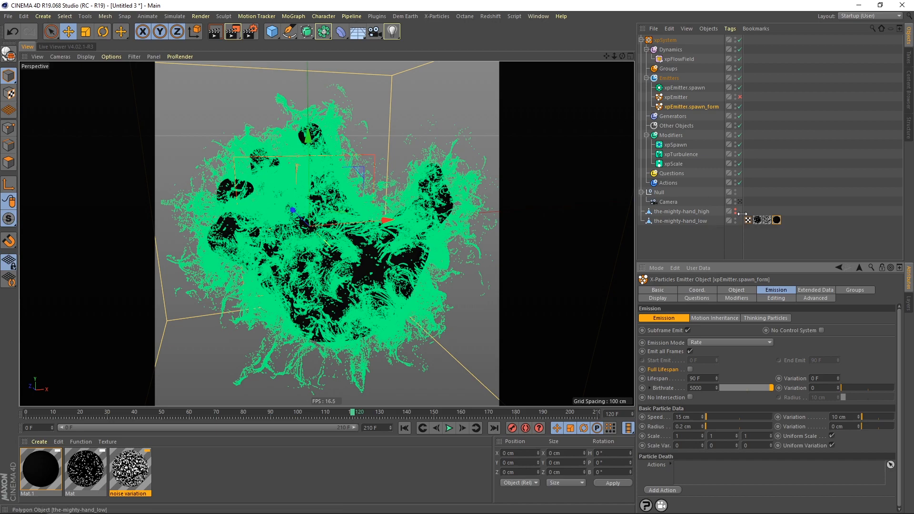
pyautogui.moveTo(374, 230)
pyautogui.keyDown('alt'); pyautogui.mouseDown()
pyautogui.moveTo(393, 201)
pyautogui.moveTo(487, 168)
pyautogui.moveTo(551, 169)
pyautogui.moveTo(545, 191)
pyautogui.moveTo(510, 206)
pyautogui.moveTo(409, 210)
pyautogui.moveTo(335, 184)
pyautogui.moveTo(345, 181)
pyautogui.moveTo(343, 211)
pyautogui.moveTo(319, 218)
pyautogui.moveTo(312, 208)
pyautogui.moveTo(329, 246)
pyautogui.moveTo(317, 244)
pyautogui.moveTo(358, 241)
pyautogui.moveTo(386, 252)
pyautogui.moveTo(366, 261)
pyautogui.moveTo(379, 259)
pyautogui.mouseUp(); pyautogui.keyUp('alt')
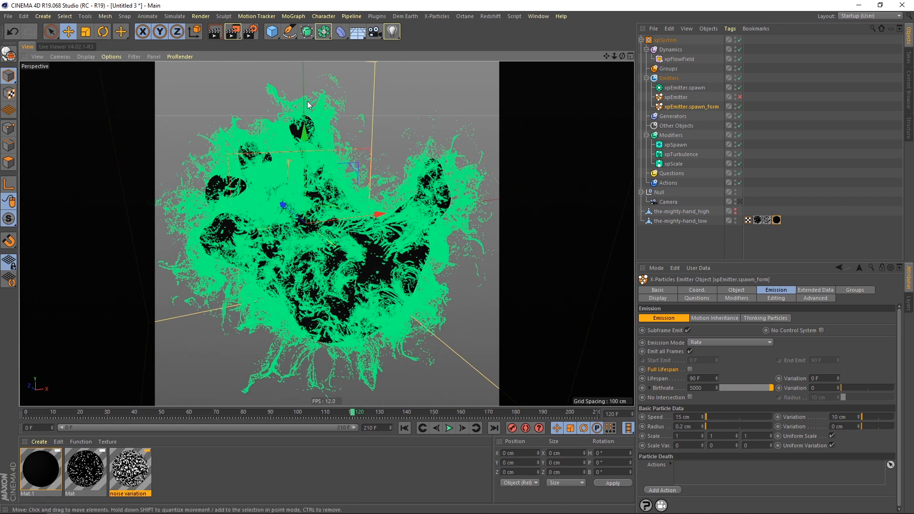
pyautogui.click(692, 89)
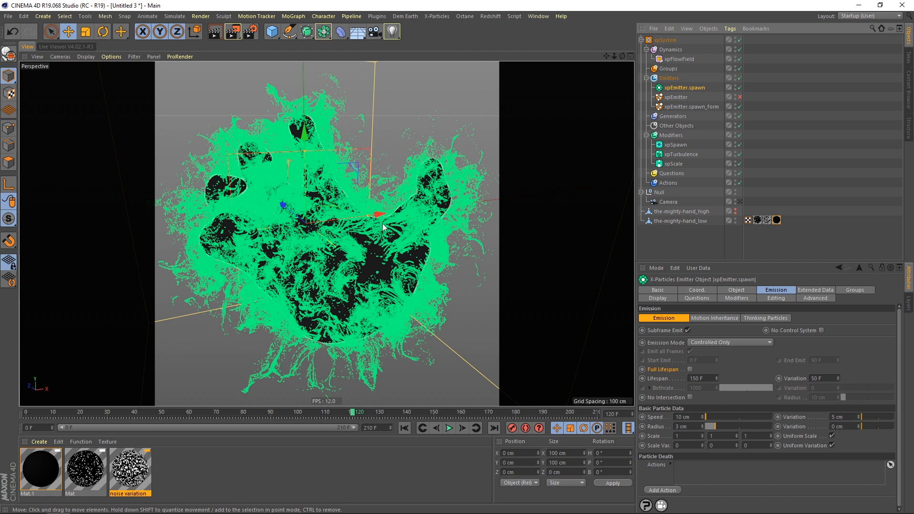
pyautogui.click(307, 354)
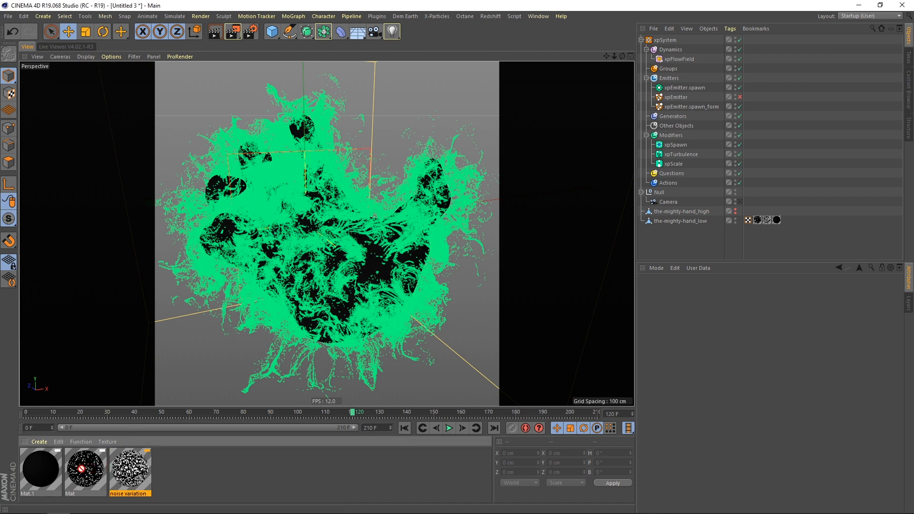
# - Duplicate the Mat noise material and rename the copy "noise trails"
pyautogui.keyDown('ctrl'); pyautogui.moveTo(97, 470); pyautogui.dragTo(178, 476); pyautogui.keyUp('ctrl')
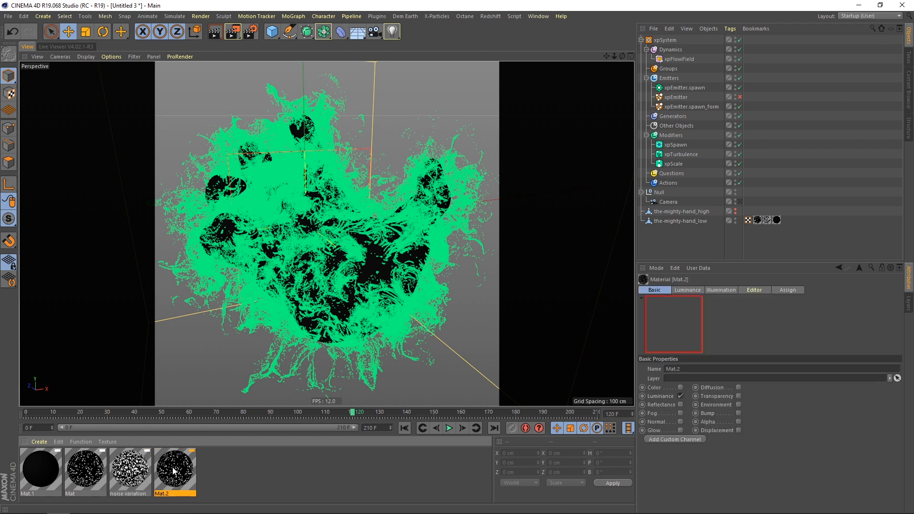
pyautogui.doubleClick(167, 495)
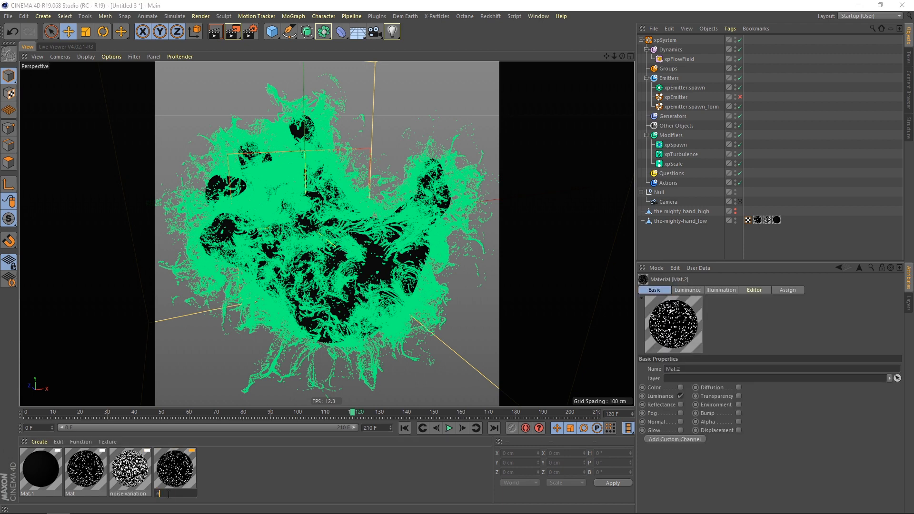
pyautogui.press('Return')
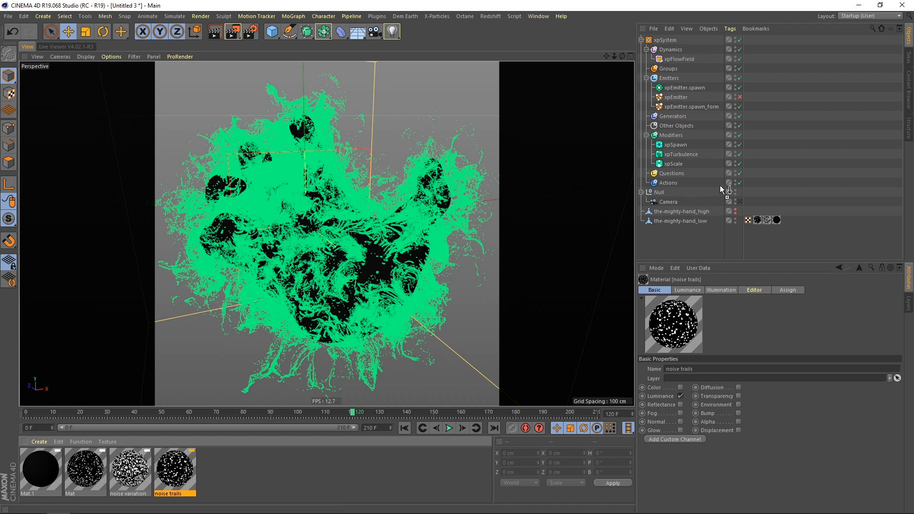
# - Apply the noise trails material to the-mighty-hand_low, order its tag before the Mat.1 tag, and return to the first frame
pyautogui.moveTo(686, 221); pyautogui.dragTo(687, 221)
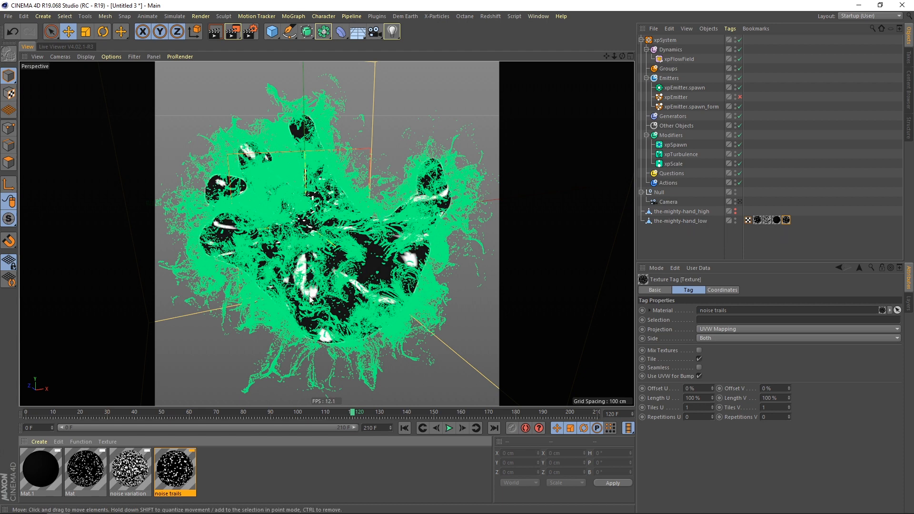
pyautogui.moveTo(776, 220)
pyautogui.mouseDown()
pyautogui.moveTo(776, 232)
pyautogui.moveTo(790, 221)
pyautogui.mouseUp()
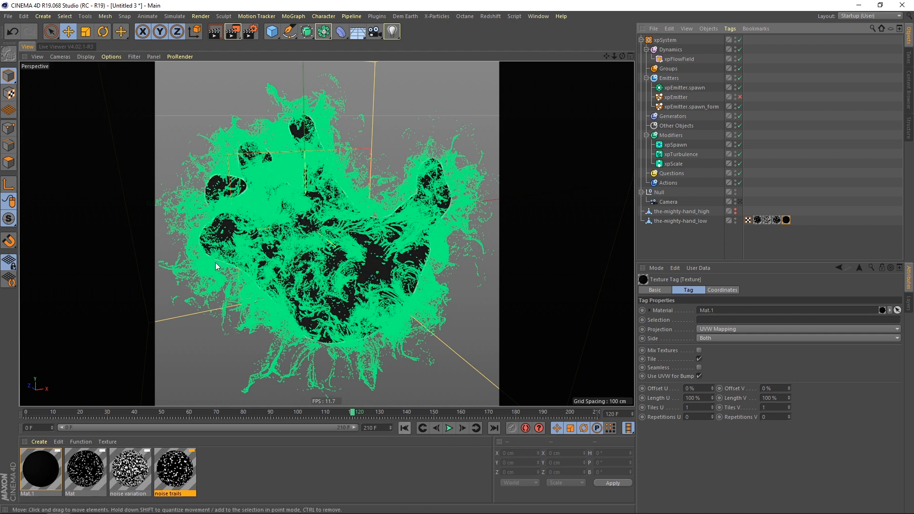
pyautogui.click(404, 428)
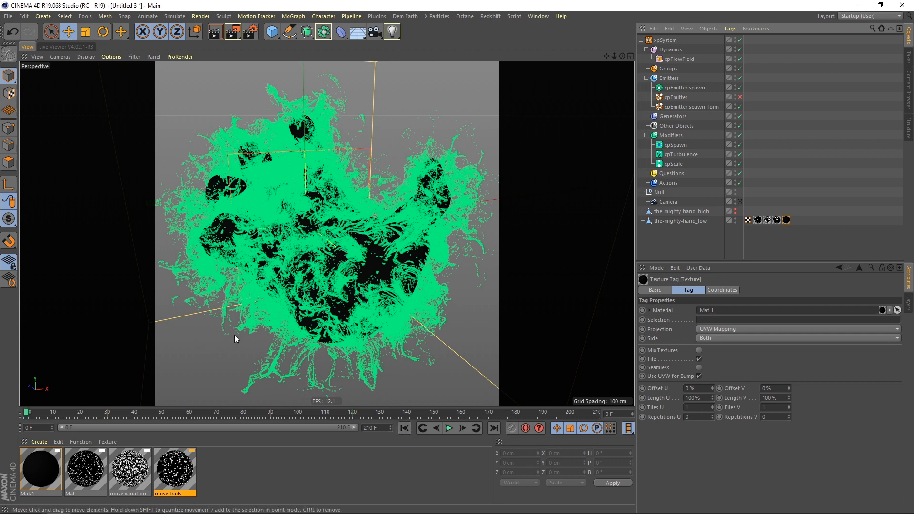
# - Duplicate xpEmitter and rename the copy xpEmitter.for_trails
pyautogui.click(690, 231)
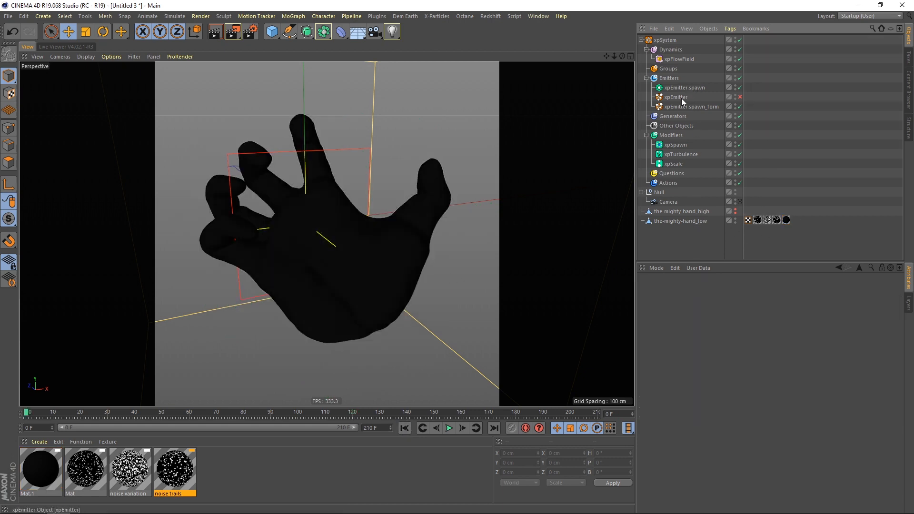
pyautogui.moveTo(681, 98); pyautogui.dragTo(679, 102)
pyautogui.doubleClick(702, 106)
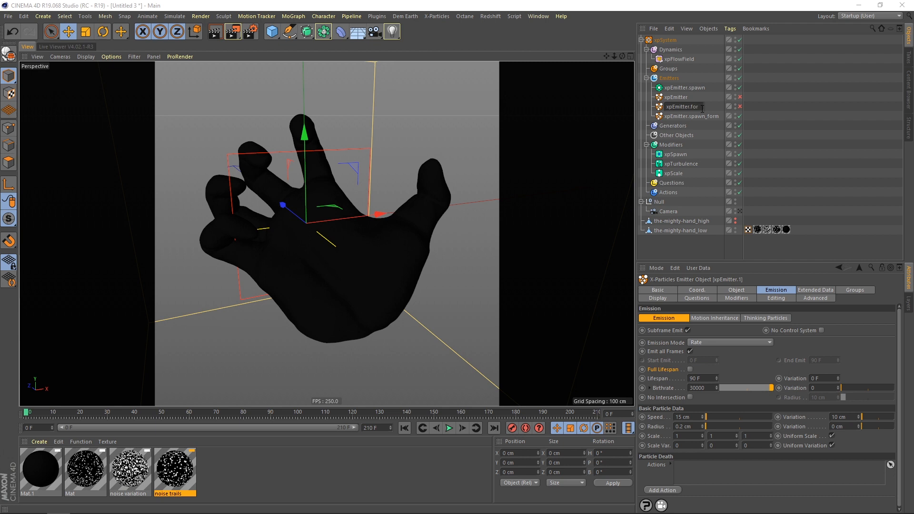
pyautogui.write('for_trails')
pyautogui.press('Return')
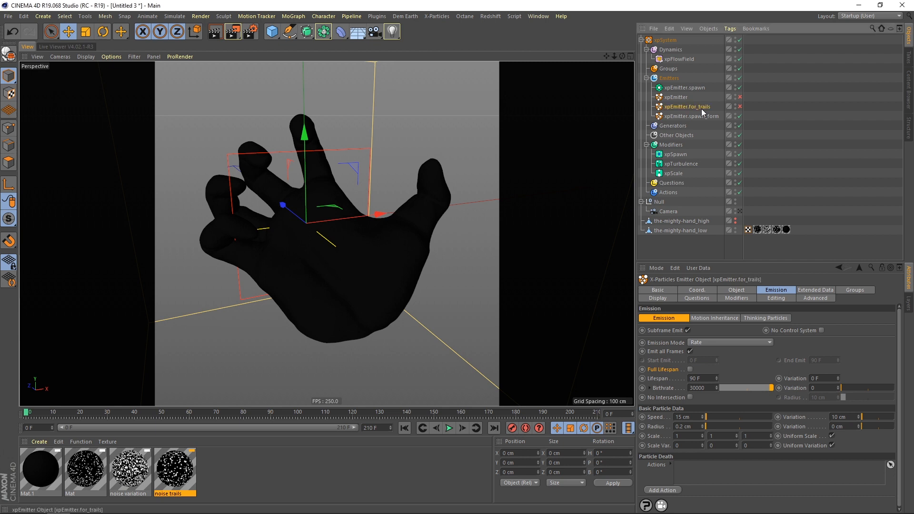
# - Disable xpEmitter.spawn_form, enable xpEmitter.for_trails with a birthrate of 1000, and play the simulation
pyautogui.click(739, 116)
pyautogui.moveTo(707, 389); pyautogui.dragTo(683, 391)
pyautogui.write('1000')
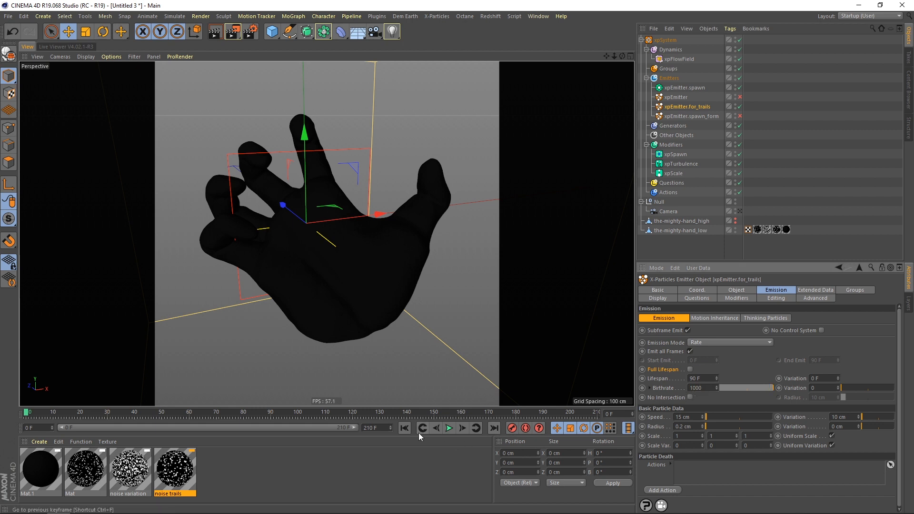
pyautogui.click(448, 428)
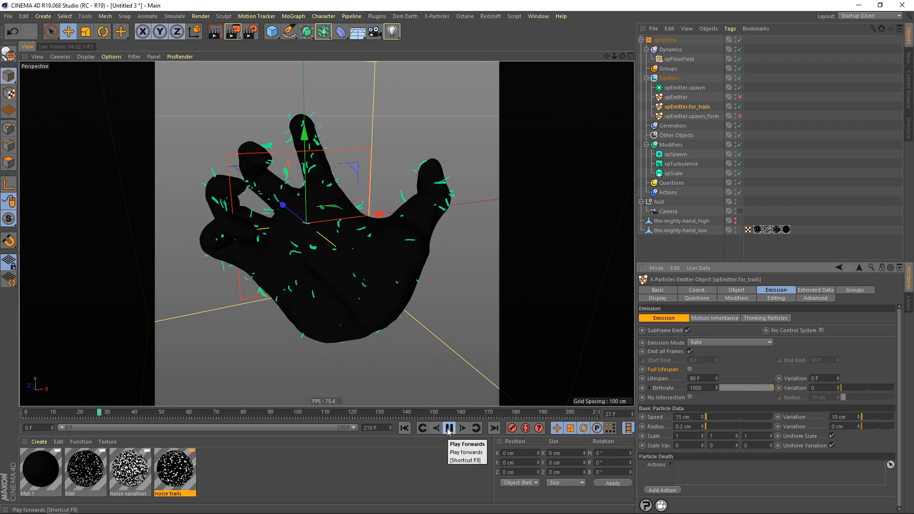
pyautogui.click(448, 428)
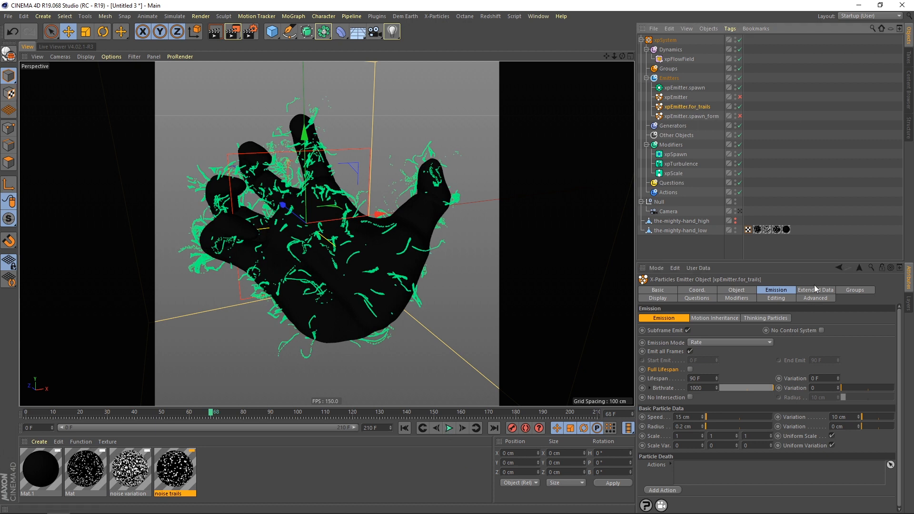
# - Exclude the xpSpawn modifier from both xpEmitter.for_trails and xpEmitter
pyautogui.click(732, 299)
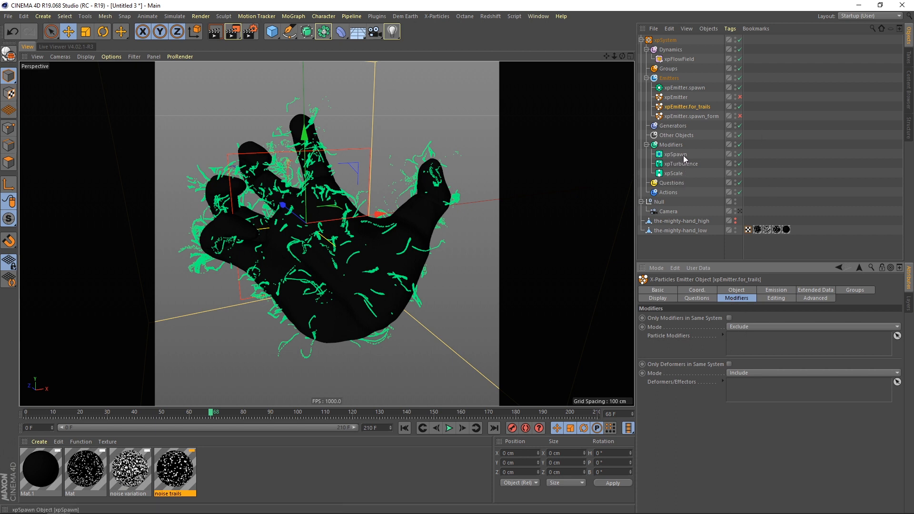
pyautogui.moveTo(682, 155); pyautogui.dragTo(745, 266)
pyautogui.moveTo(743, 340); pyautogui.dragTo(743, 339)
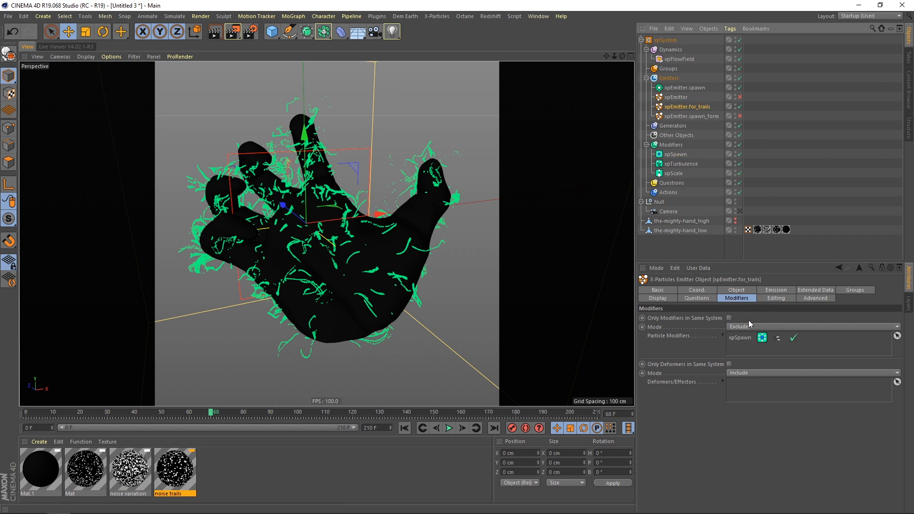
pyautogui.click(680, 97)
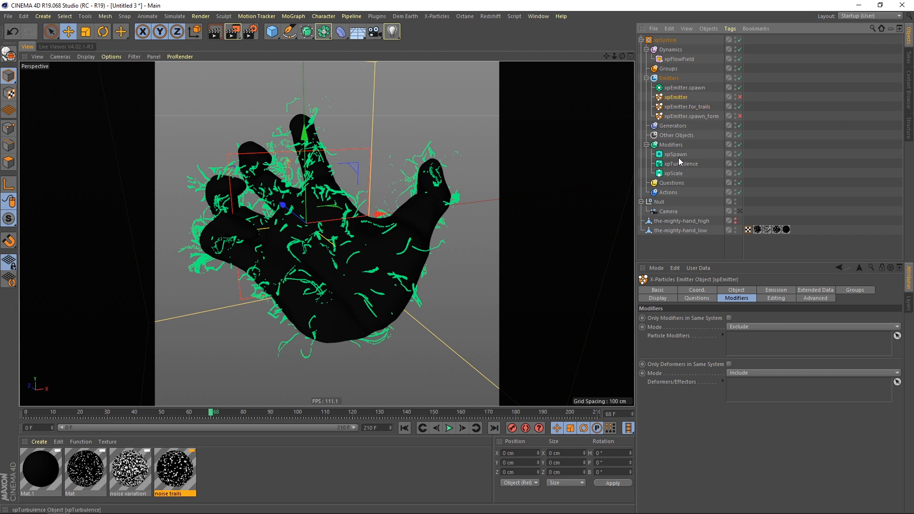
pyautogui.moveTo(758, 342); pyautogui.dragTo(753, 343)
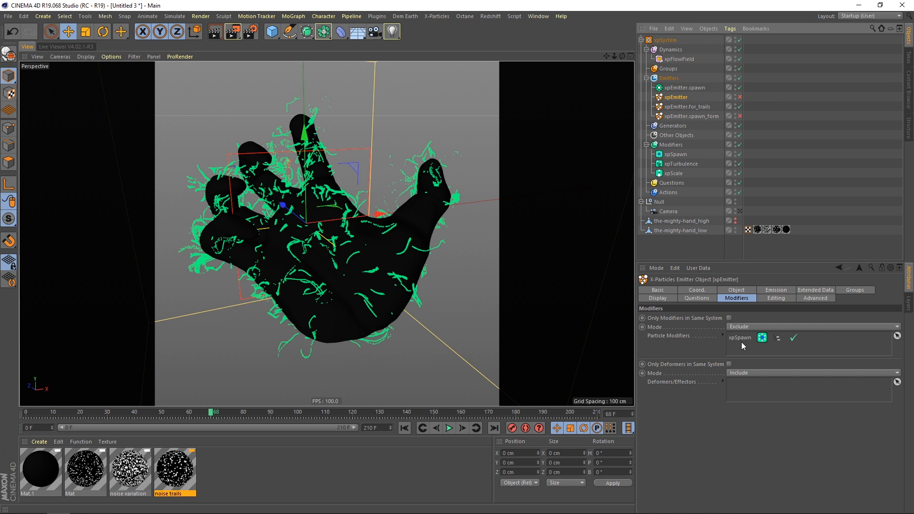
# - Replay the simulation from the first frame to examine the xpEmitter.for_trails particles with xpSpawn excluded
pyautogui.click(697, 110)
pyautogui.click(405, 429)
pyautogui.click(449, 429)
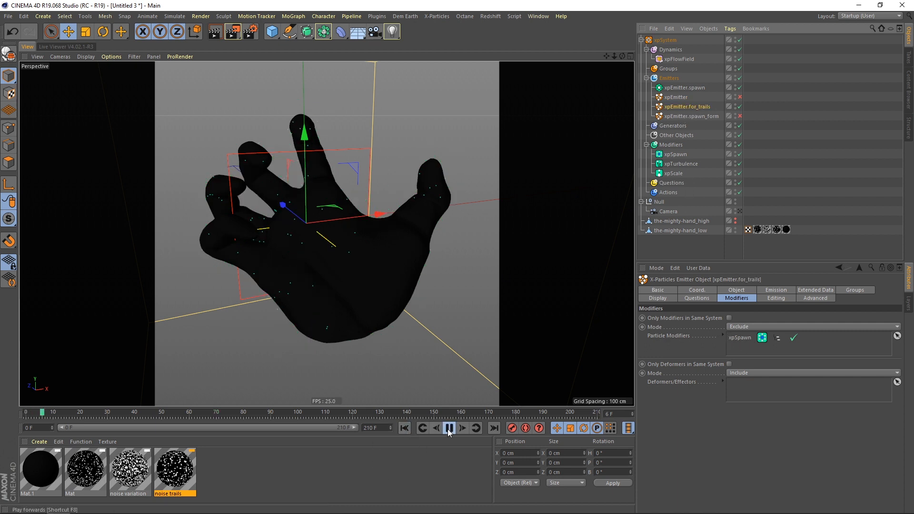
pyautogui.click(448, 429)
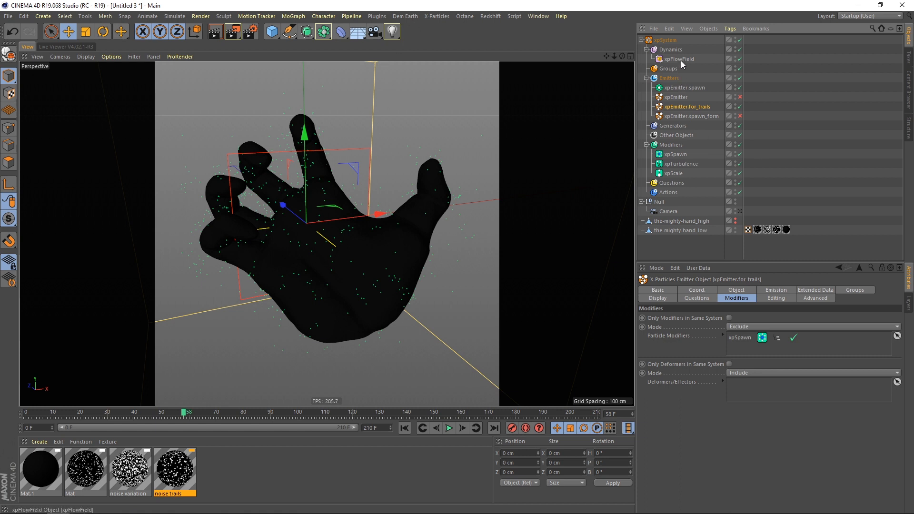
# - Add an xpTrail generator and assign xpEmitter.for_trails as its emitter
pyautogui.click(686, 127)
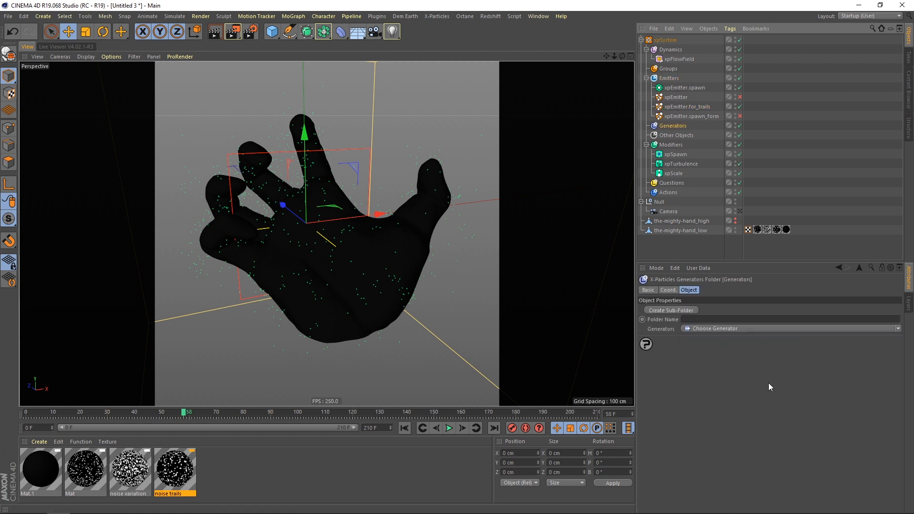
pyautogui.click(745, 328)
pyautogui.click(713, 461)
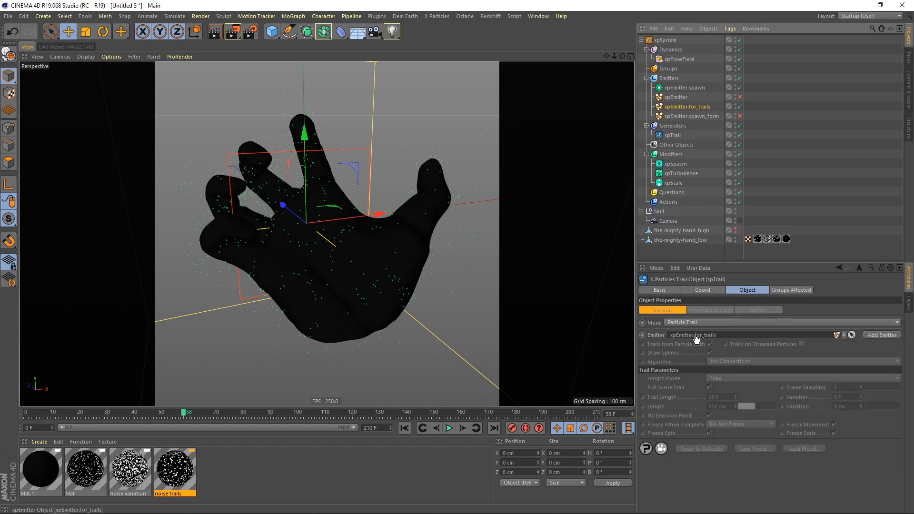
pyautogui.moveTo(696, 338); pyautogui.dragTo(694, 338)
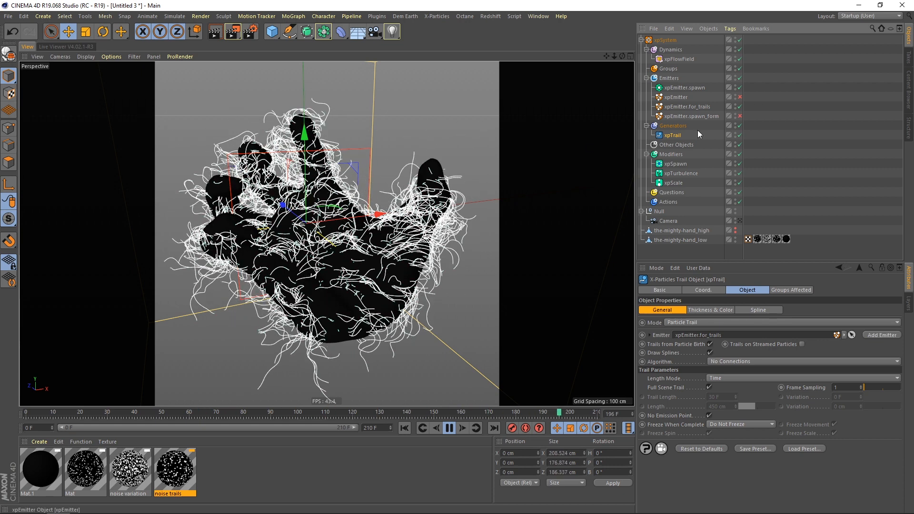
# - Add a Particle Age question to xpEmitter.for_trails
pyautogui.click(696, 107)
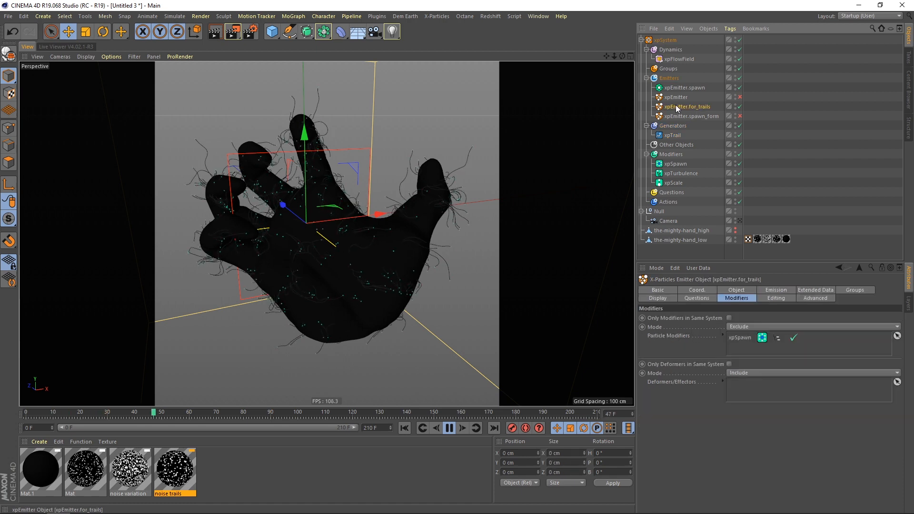
pyautogui.click(698, 299)
pyautogui.click(672, 319)
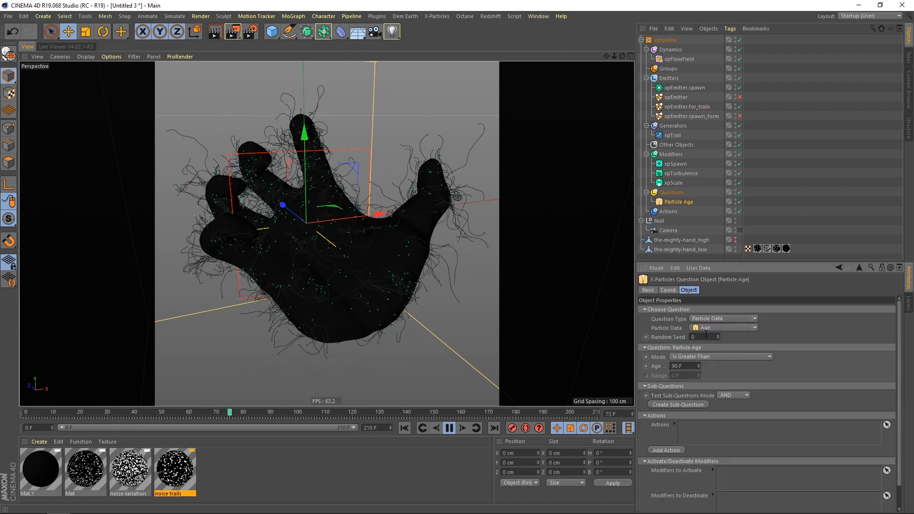
# - Check the texture and emission settings of xpEmitter.for_trails and set the Particle Age question's mode to Is Within Time of Death
pyautogui.click(695, 107)
pyautogui.click(750, 290)
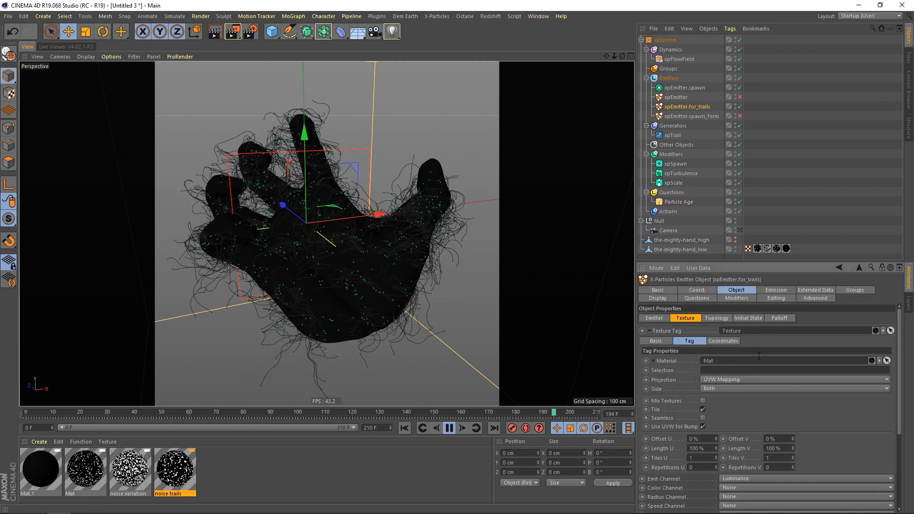
pyautogui.click(776, 290)
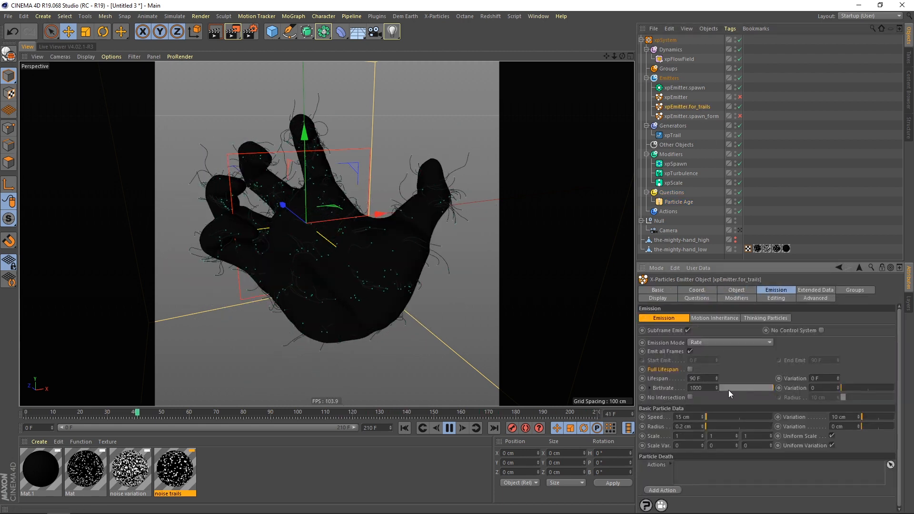
pyautogui.click(678, 202)
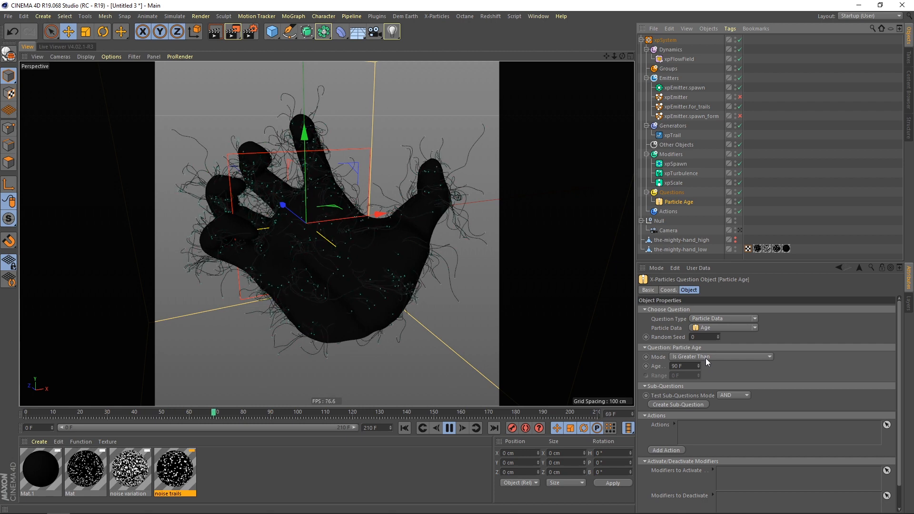
pyautogui.click(769, 356)
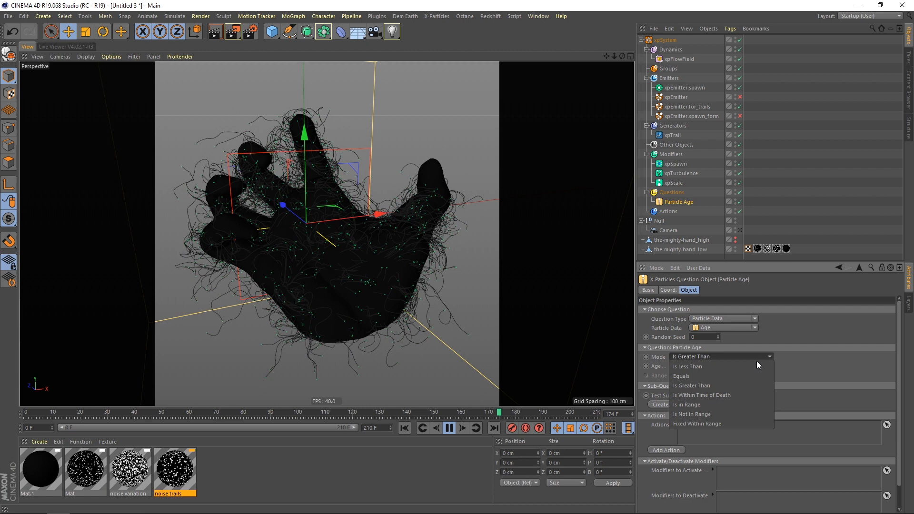
pyautogui.click(708, 395)
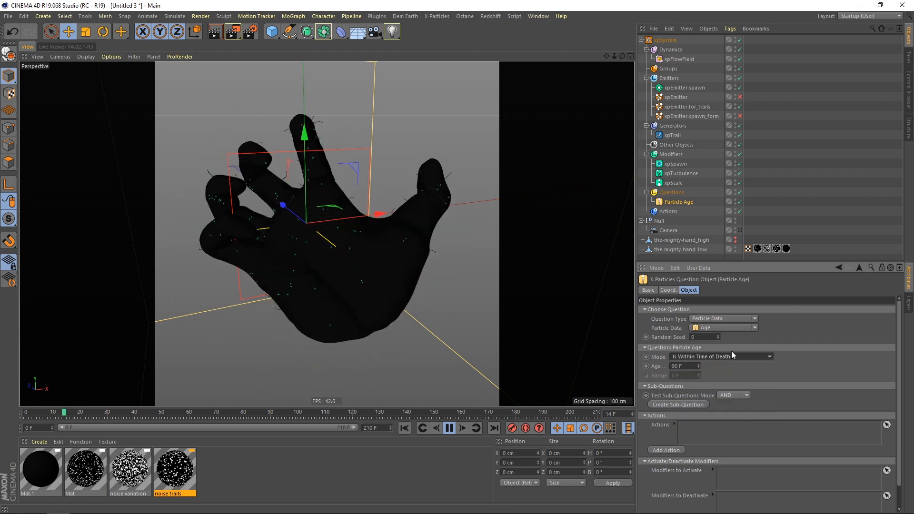
# - Set the Particle Age question's age to 70 F
pyautogui.doubleClick(686, 366)
pyautogui.write('70')
pyautogui.press('Return')
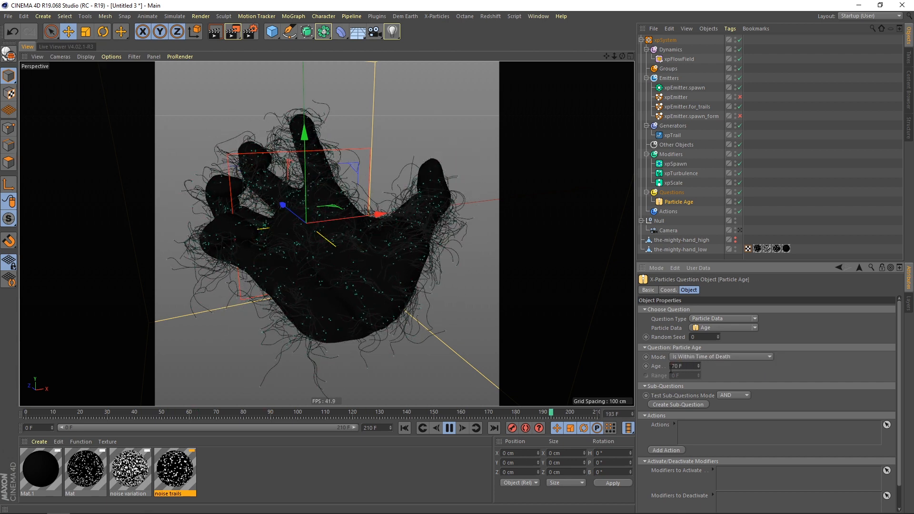
# - Add a Change Trails object action to the Particle Age question, targeting xpTrail with Shrink Trails enabled
pyautogui.click(665, 450)
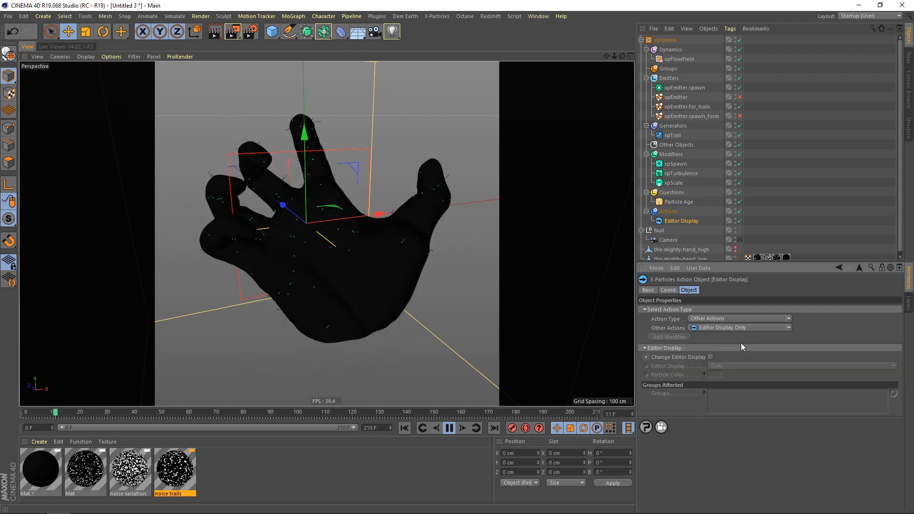
pyautogui.click(787, 319)
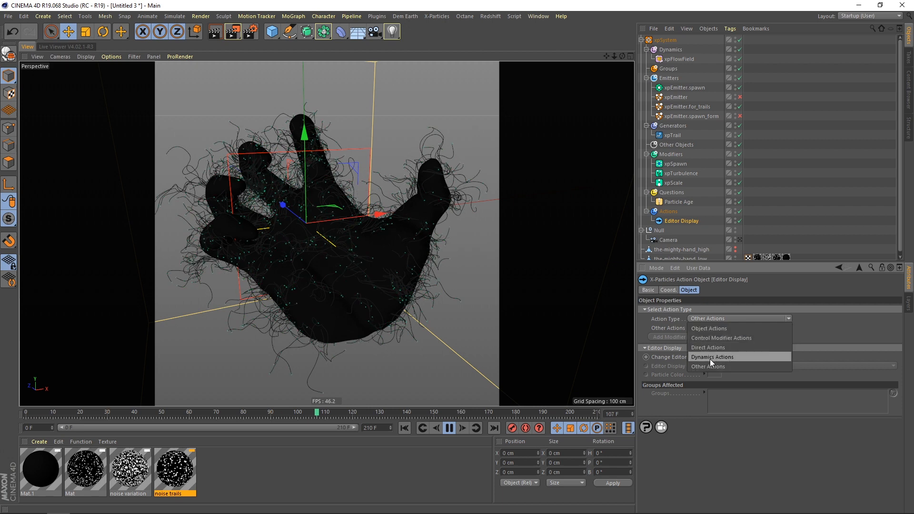
pyautogui.click(718, 328)
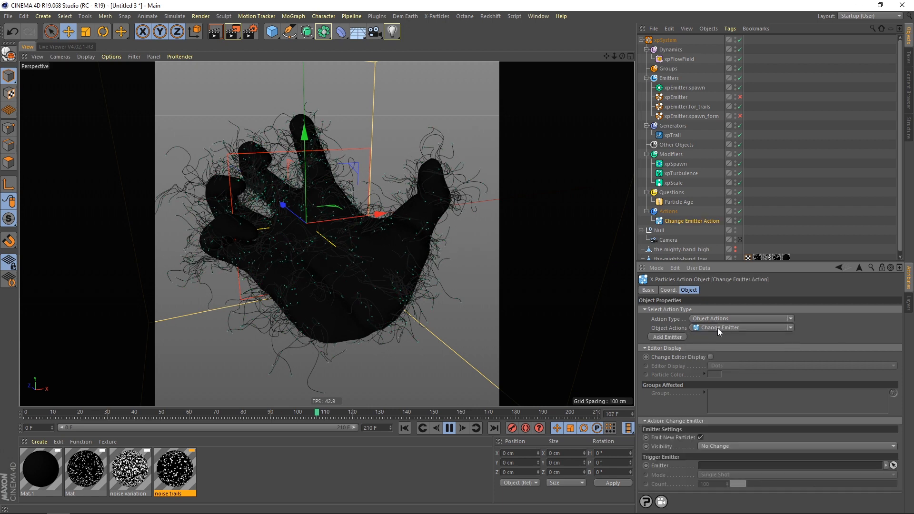
pyautogui.click(790, 327)
pyautogui.click(741, 358)
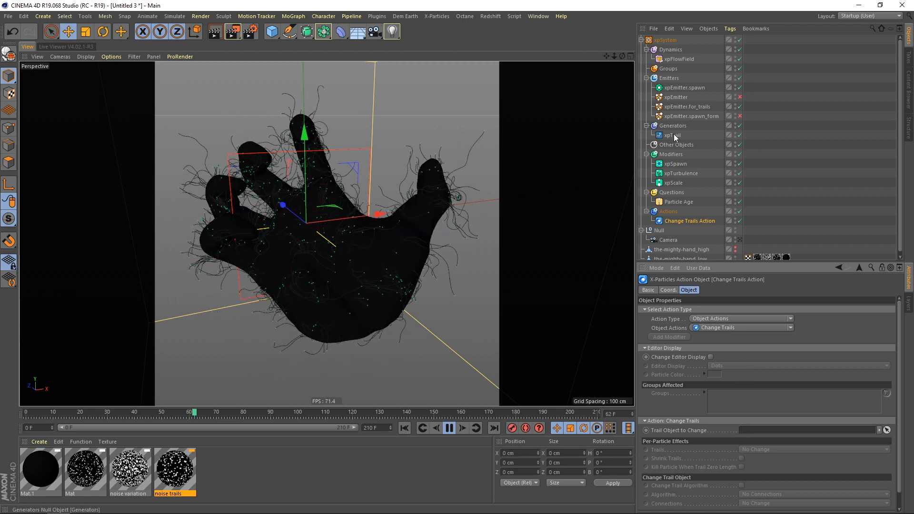
pyautogui.moveTo(673, 135); pyautogui.dragTo(755, 433)
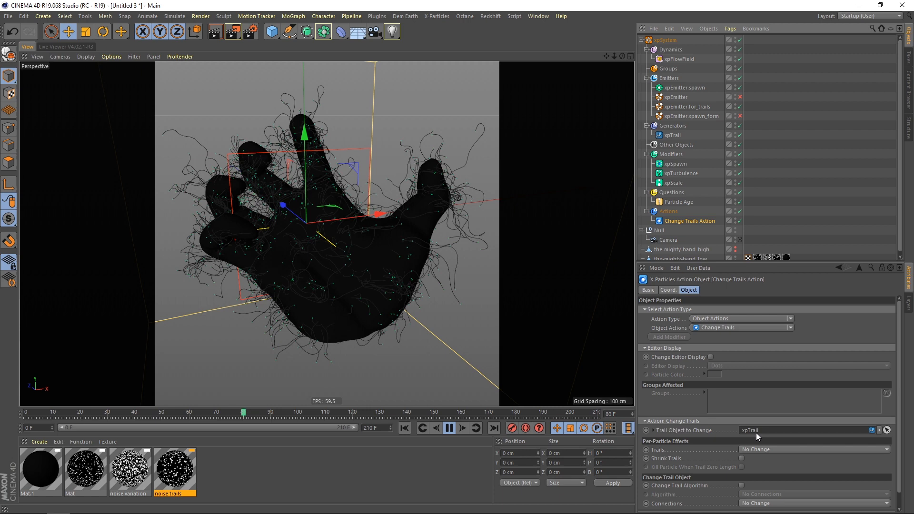
pyautogui.click(741, 459)
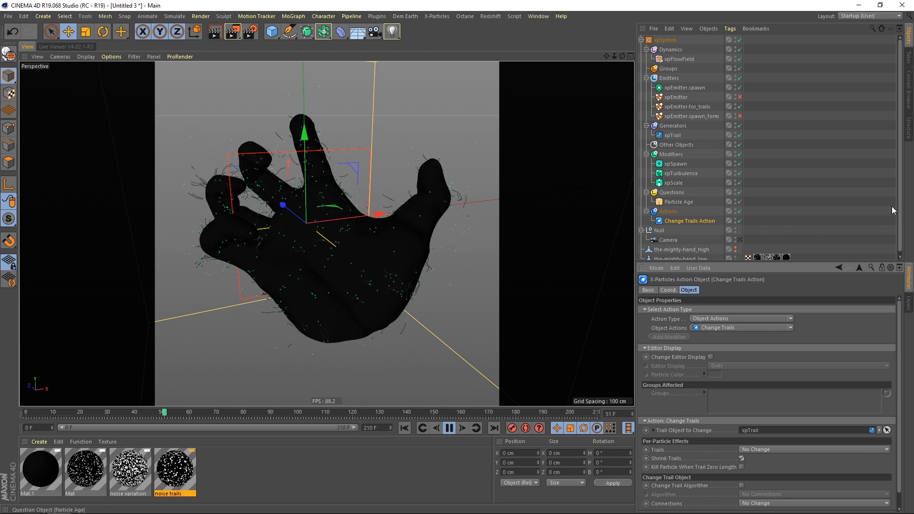
# - Make a copy of the-mighty-hand_low with a single material and hide both low-poly hands
pyautogui.moveTo(899, 210); pyautogui.dragTo(901, 252)
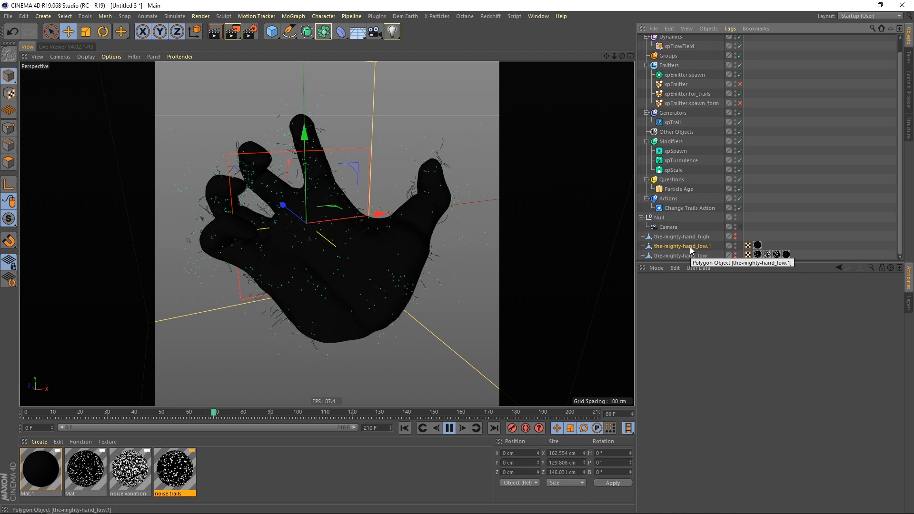
pyautogui.click(675, 256)
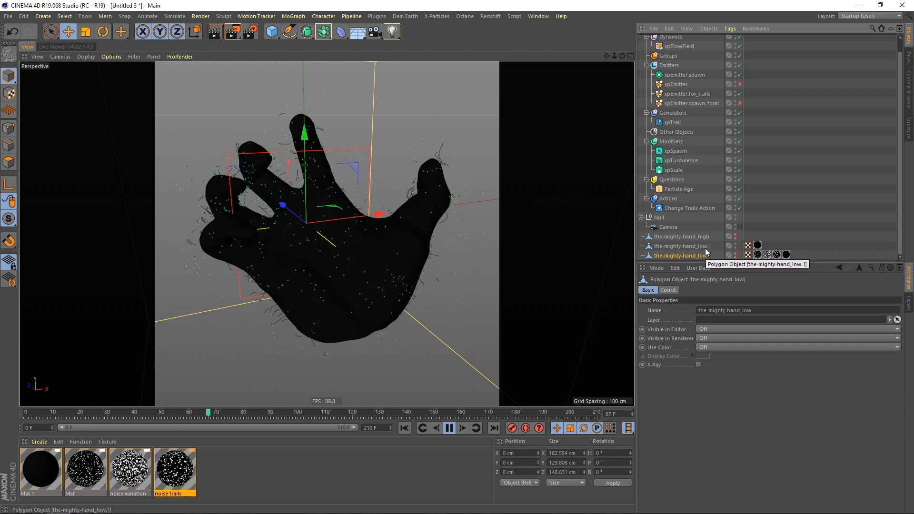
pyautogui.click(735, 245)
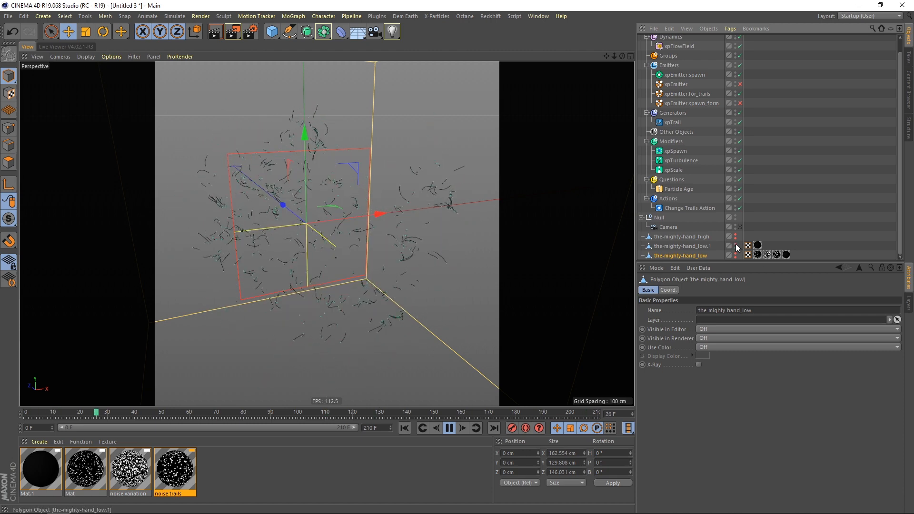
pyautogui.click(736, 245)
pyautogui.click(735, 245)
pyautogui.click(735, 245)
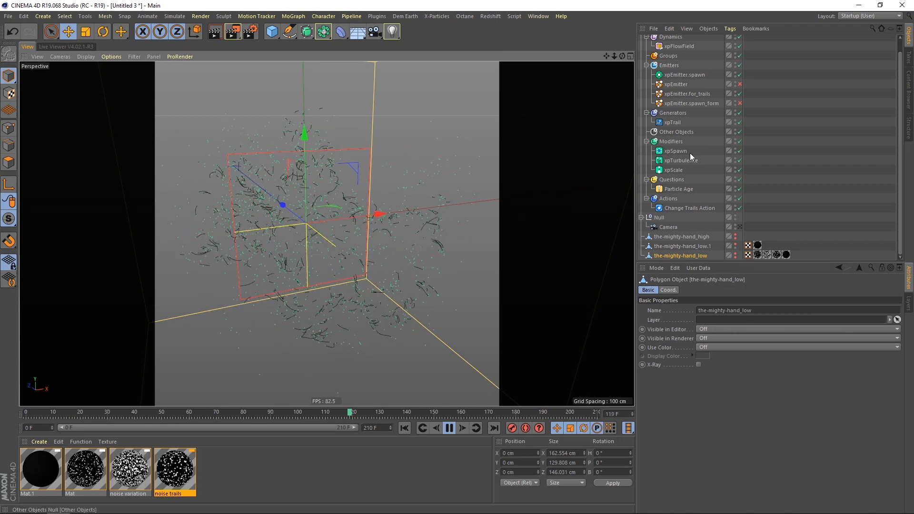
# - Review the Change Trails action, then set the Particle Age question's age to 30 F and restart playback
pyautogui.click(681, 208)
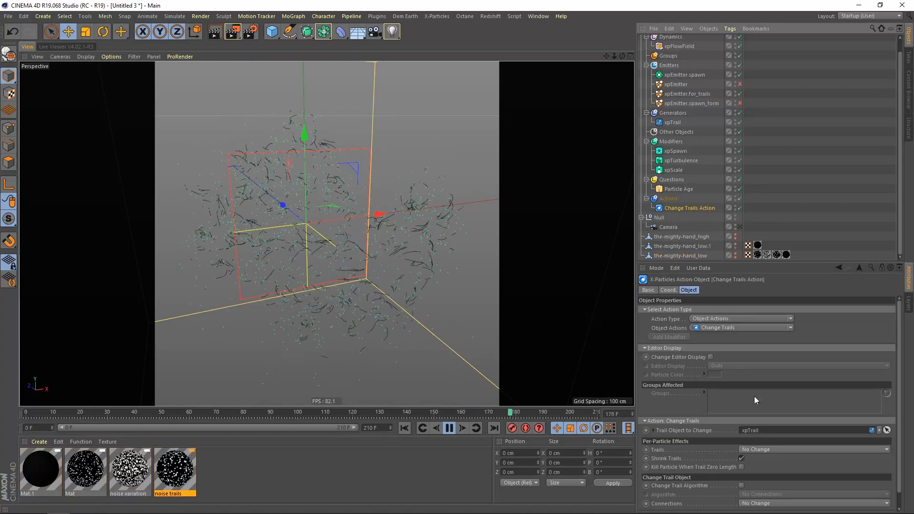
pyautogui.scroll(-2, 899, 383)
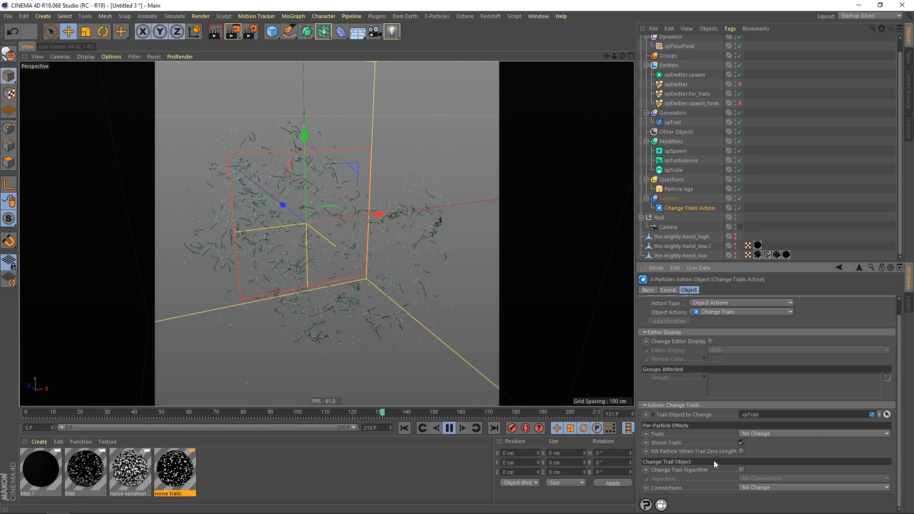
pyautogui.moveTo(902, 378); pyautogui.dragTo(902, 352)
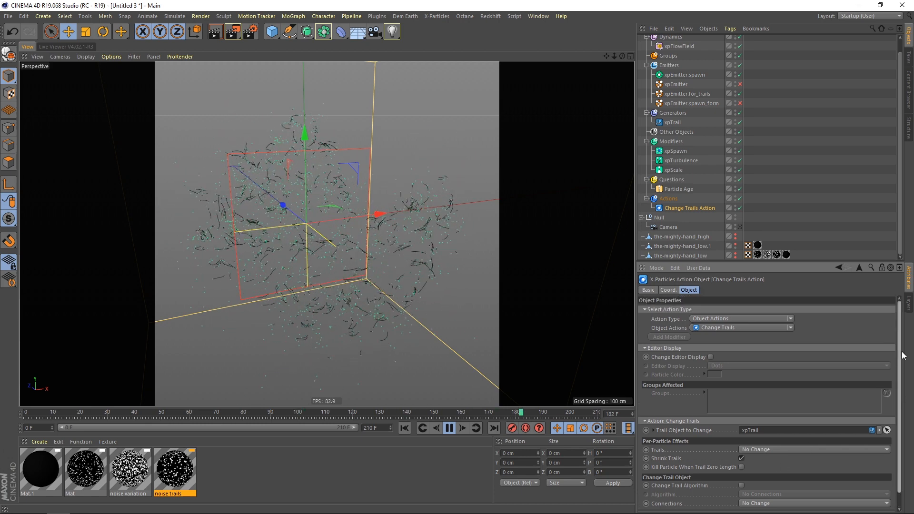
pyautogui.click(685, 189)
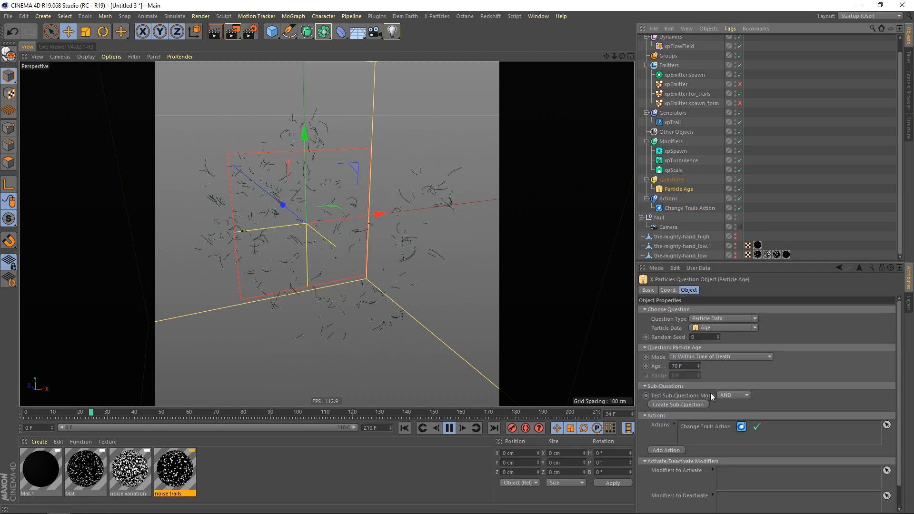
pyautogui.moveTo(684, 366); pyautogui.dragTo(667, 367)
pyautogui.write('30')
pyautogui.press('Return')
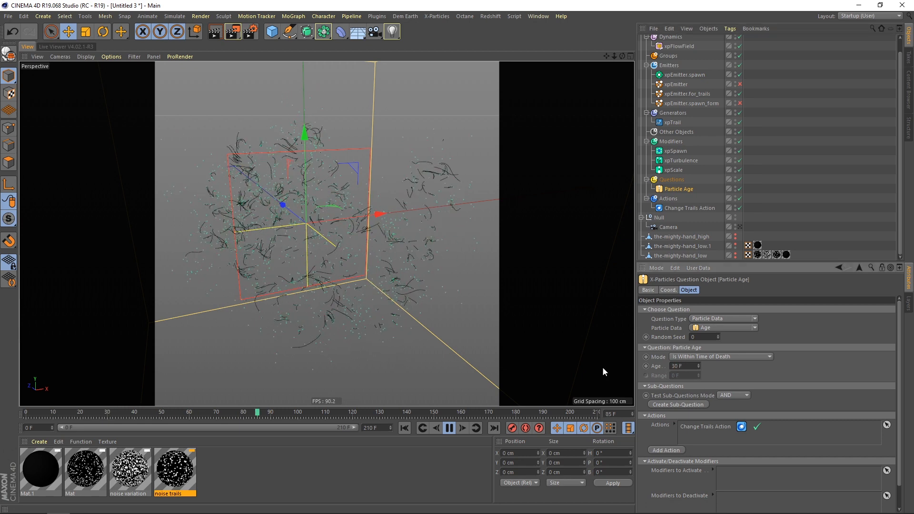
pyautogui.click(404, 427)
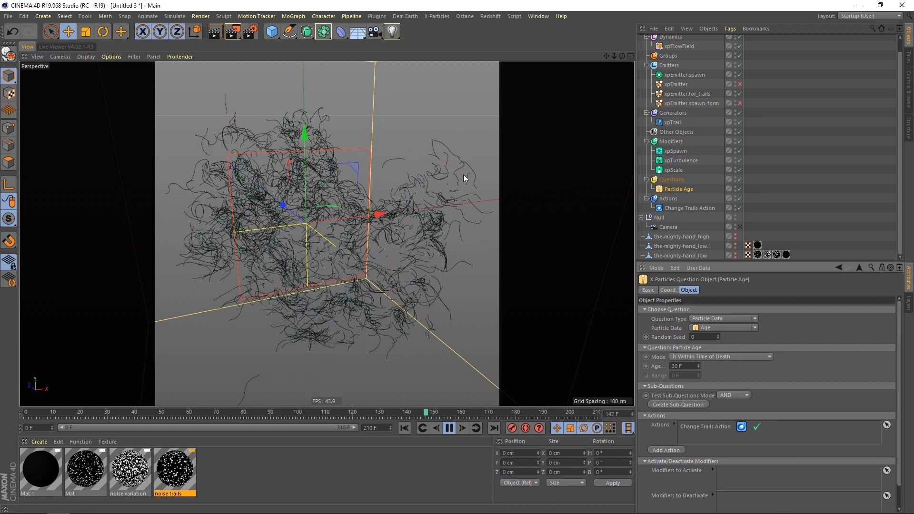
# - Set the Particle Age question's age to 40 F and check the available modes, keeping Is Within Time of Death
pyautogui.moveTo(682, 367); pyautogui.dragTo(668, 369)
pyautogui.write('40')
pyautogui.press('Return')
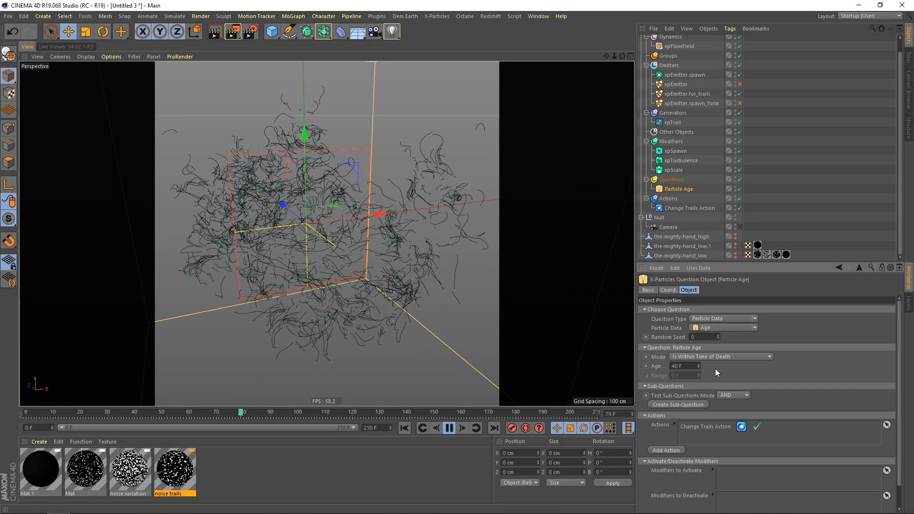
pyautogui.click(769, 357)
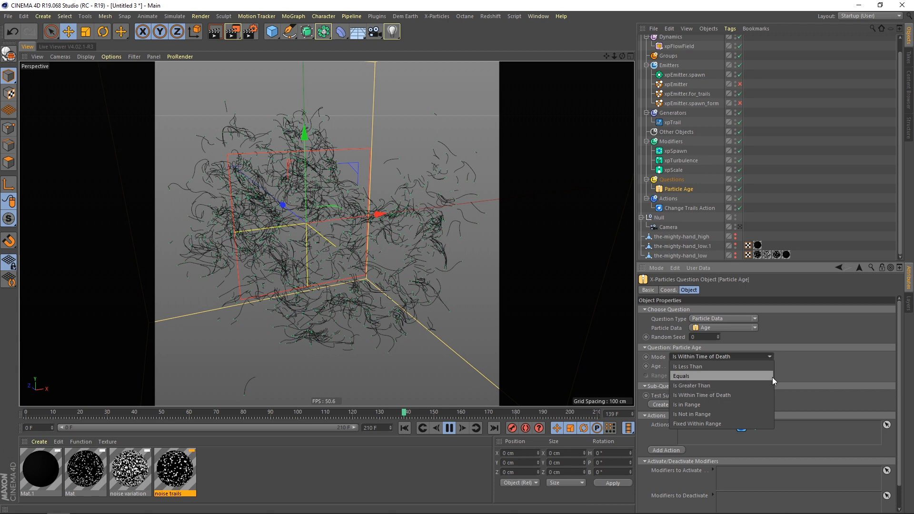
pyautogui.click(779, 365)
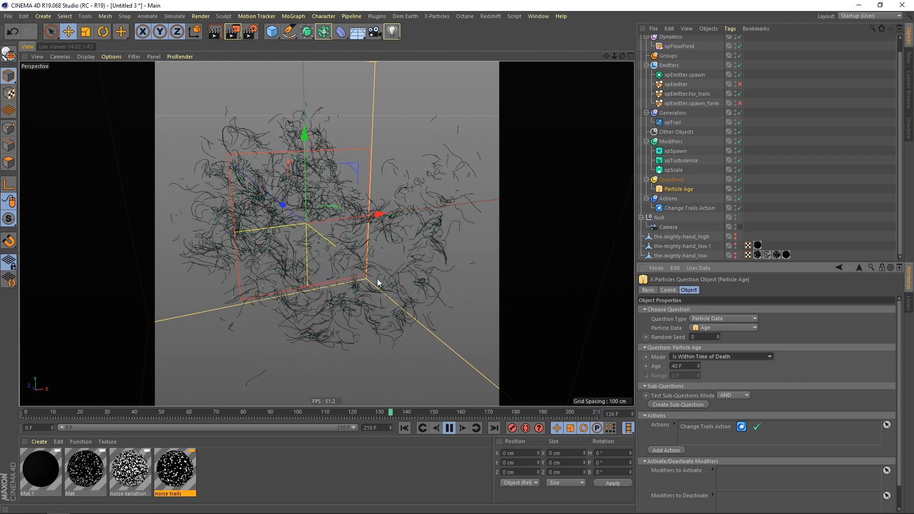
# - Replay the simulation from the first frame and pause it partway to examine the shrinking trails
pyautogui.click(449, 427)
pyautogui.click(404, 428)
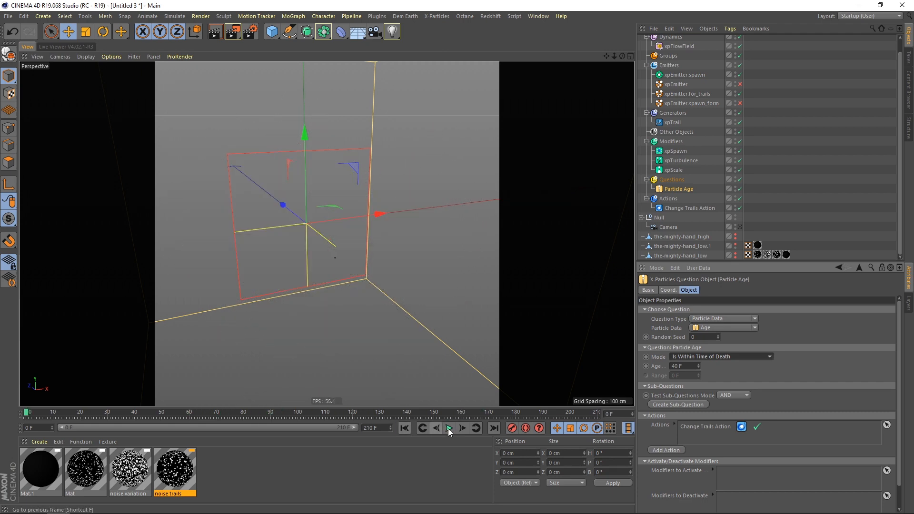
pyautogui.click(449, 428)
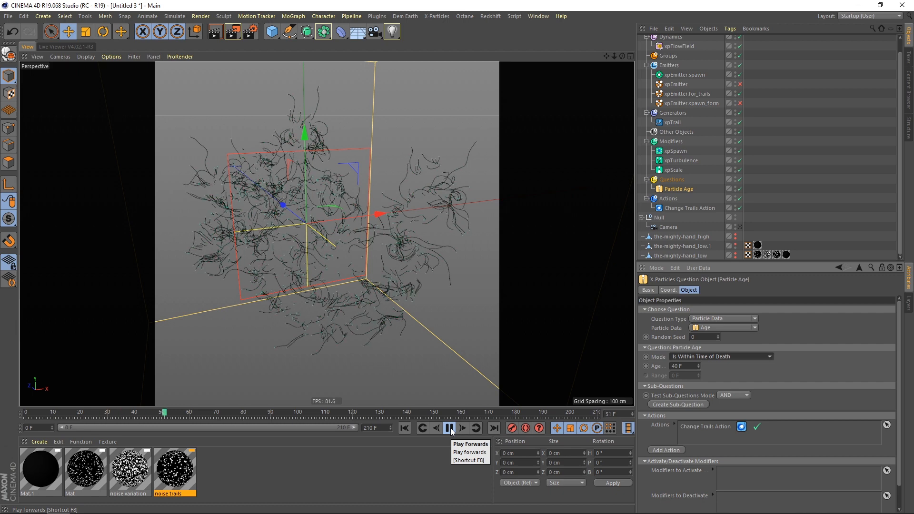
pyautogui.click(449, 429)
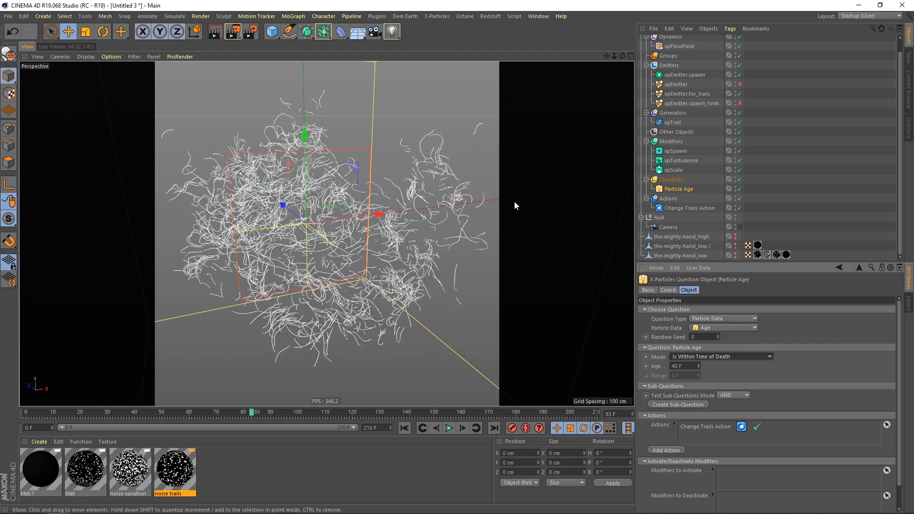
# - Rename the xpTrail generator as xpTrail_light
pyautogui.click(695, 95)
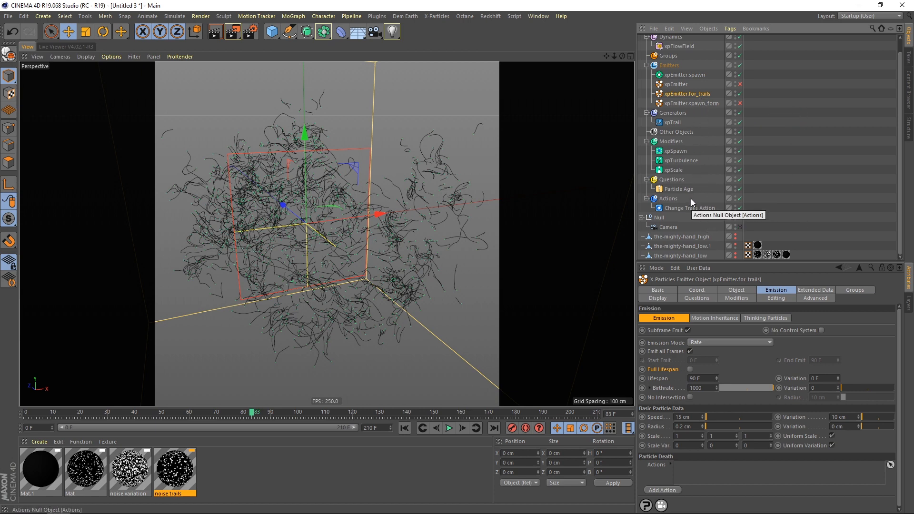
pyautogui.doubleClick(675, 122)
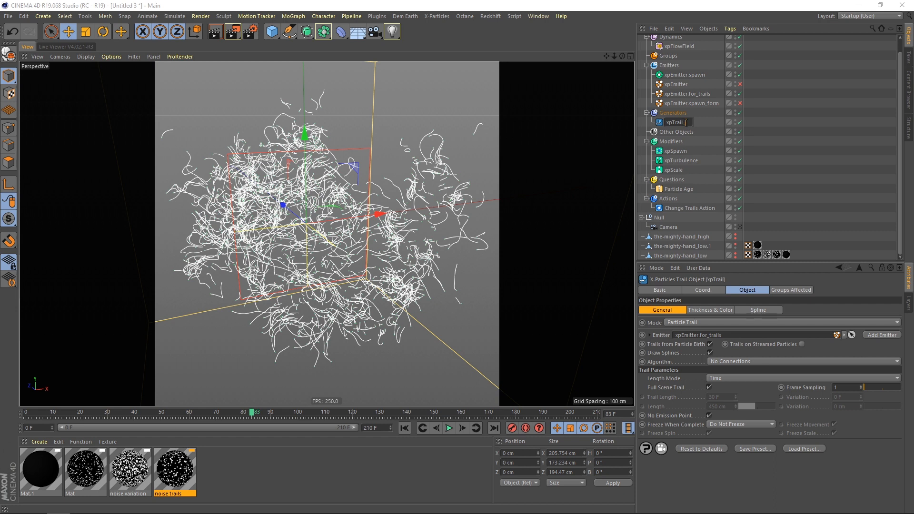
pyautogui.press('Return')
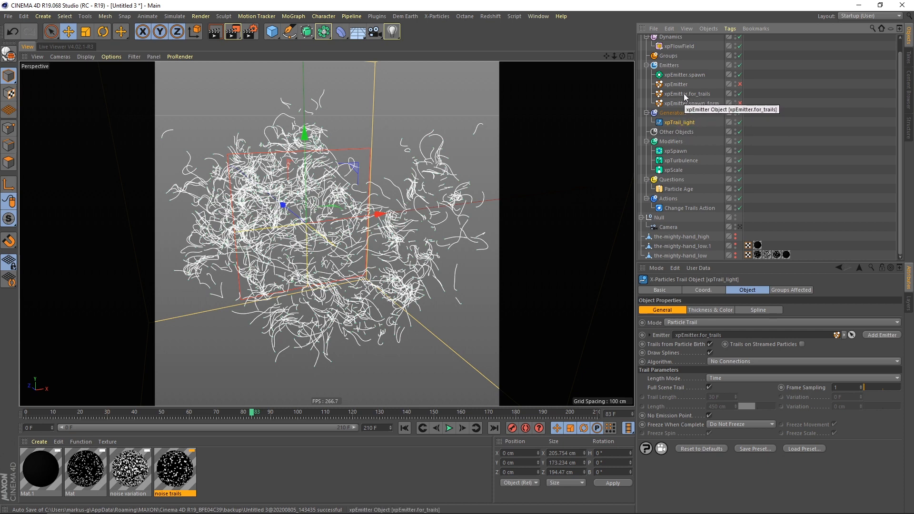
# - Duplicate xpEmitter.for_trails and rename the copy as xpEmitter.for_trails.nolight, widening the object list so the full name fits
pyautogui.moveTo(687, 94); pyautogui.dragTo(683, 99)
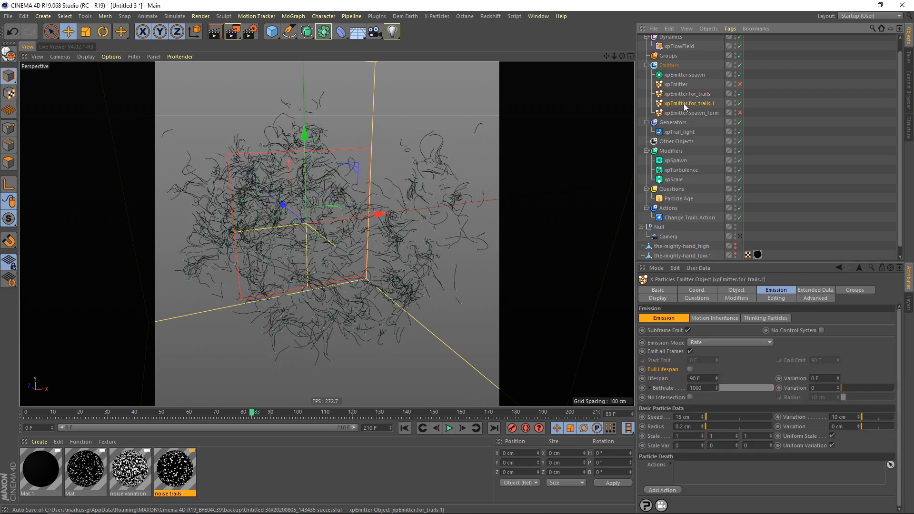
pyautogui.doubleClick(689, 103)
pyautogui.click(720, 103)
pyautogui.press('BackSpace')
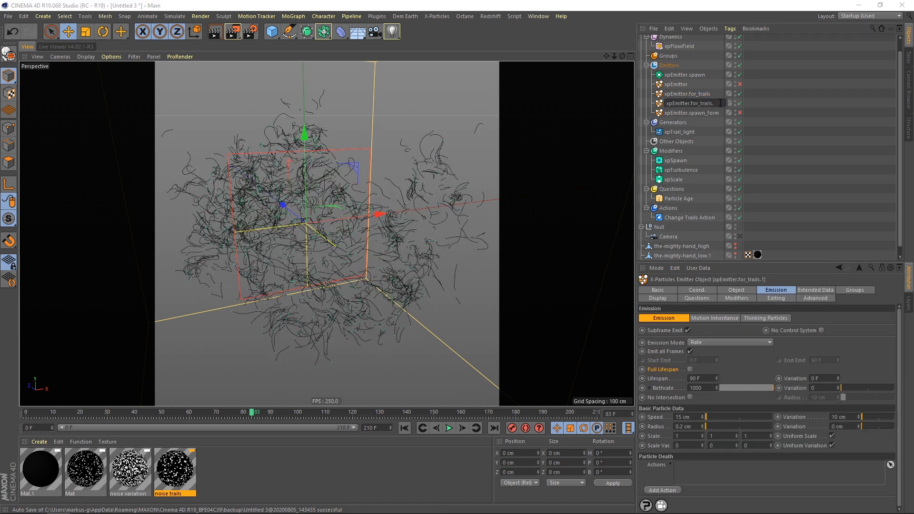
pyautogui.write('nolight')
pyautogui.press('Return')
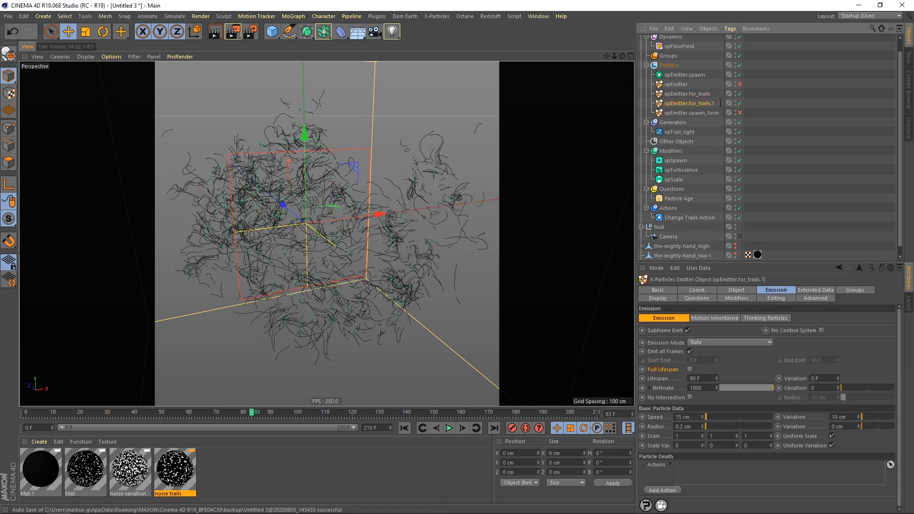
pyautogui.click(744, 98)
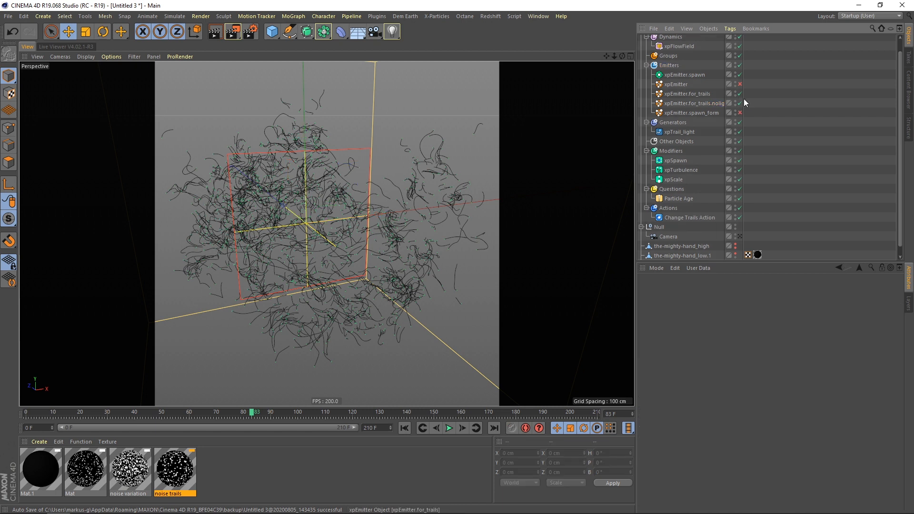
pyautogui.moveTo(743, 98); pyautogui.dragTo(760, 102)
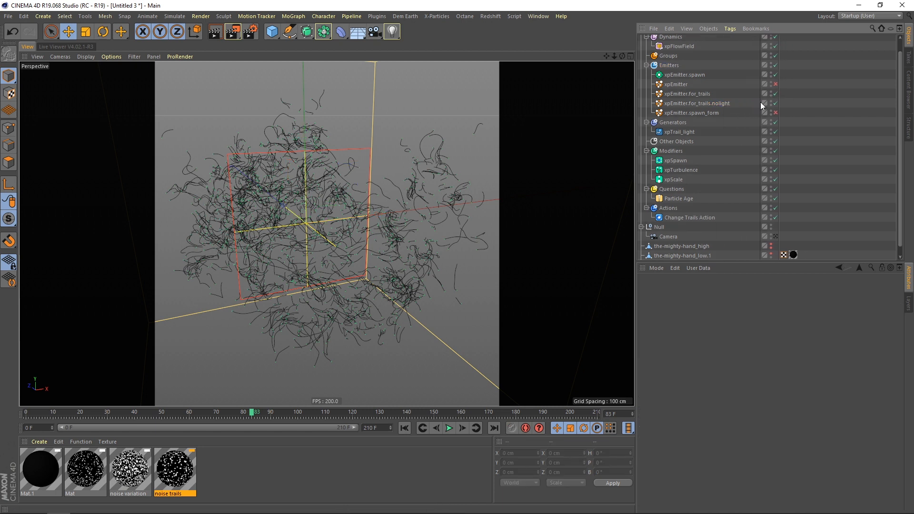
# - Set the birthrate of xpEmitter.for_trails to 100, disable xpEmitter.for_trails.nolight, and replay the simulation from the first frame
pyautogui.click(696, 102)
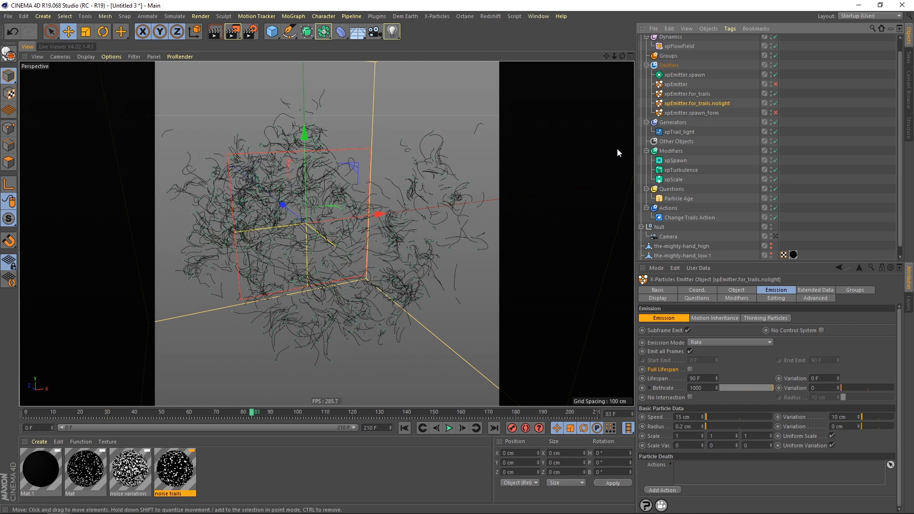
pyautogui.click(700, 94)
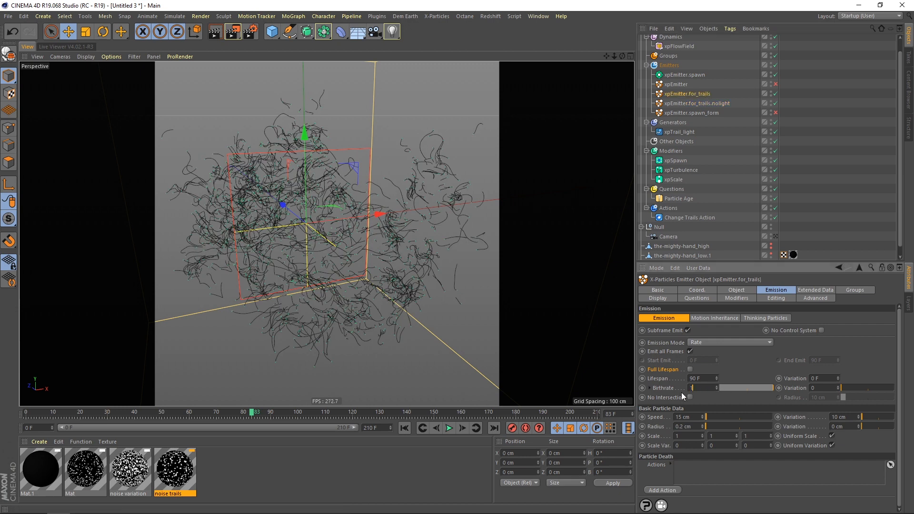
pyautogui.press('BackSpace')
pyautogui.press('Return')
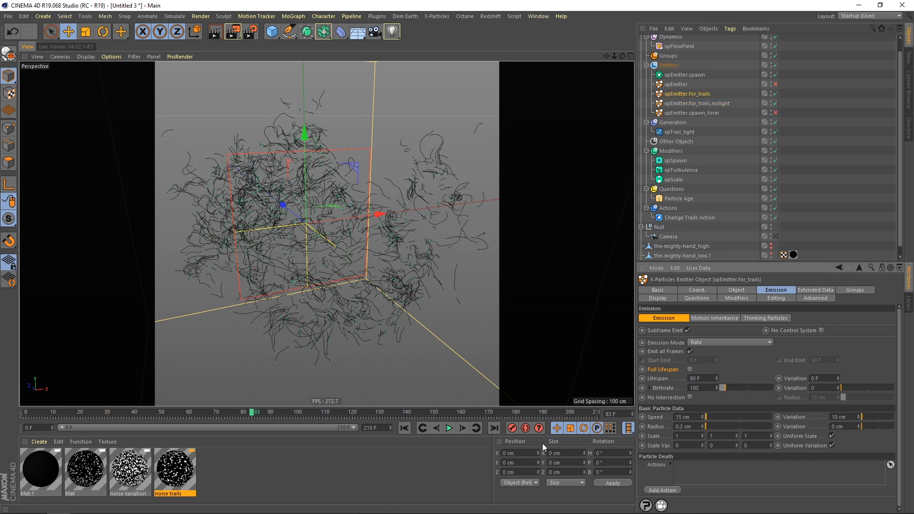
pyautogui.click(775, 103)
pyautogui.click(404, 427)
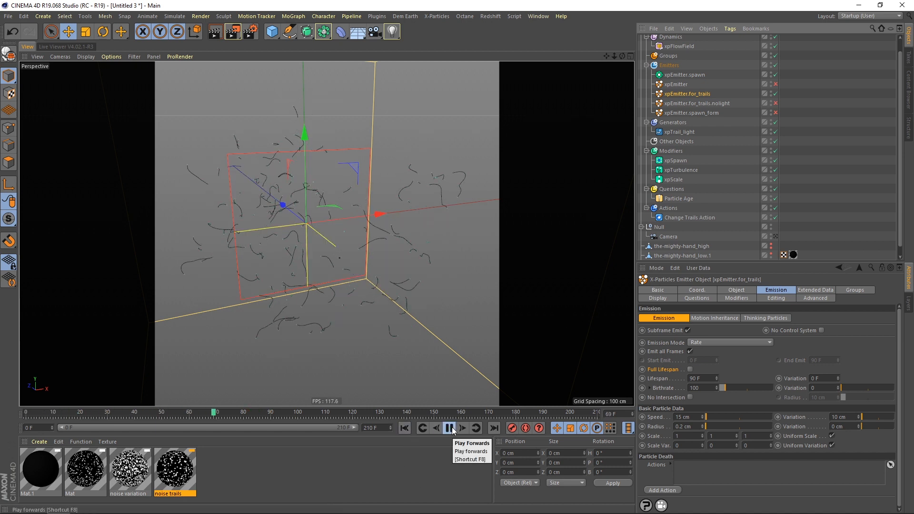
# - Disable xpEmitter.for_trails, enable xpEmitter.for_trails.nolight, and replay the simulation from the first frame
pyautogui.click(449, 428)
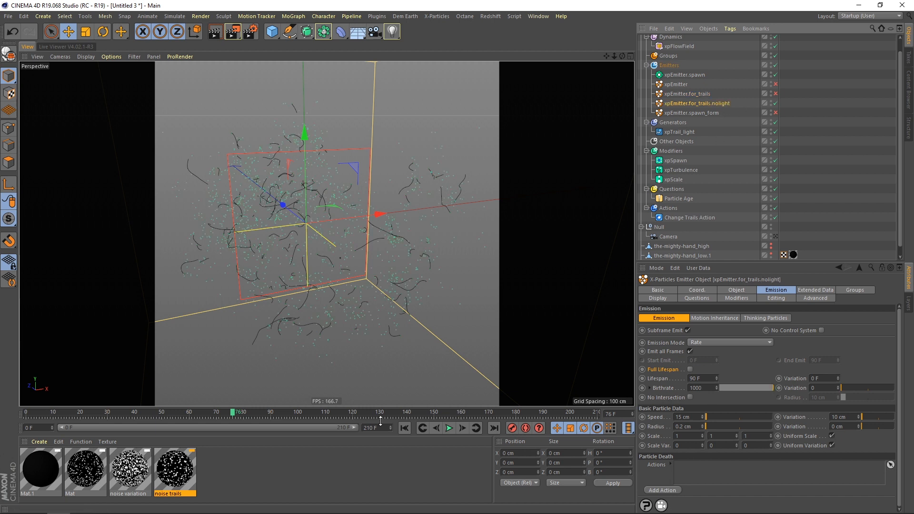
pyautogui.click(404, 428)
pyautogui.click(450, 428)
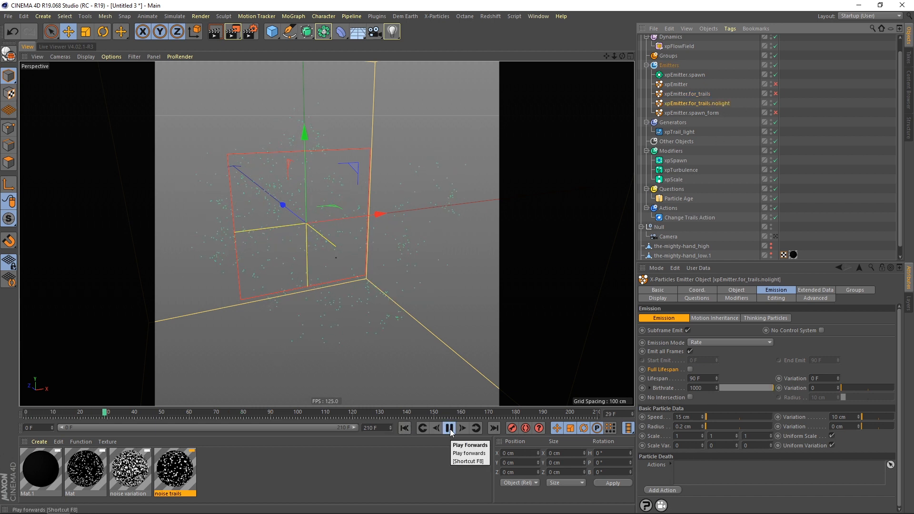
pyautogui.click(449, 428)
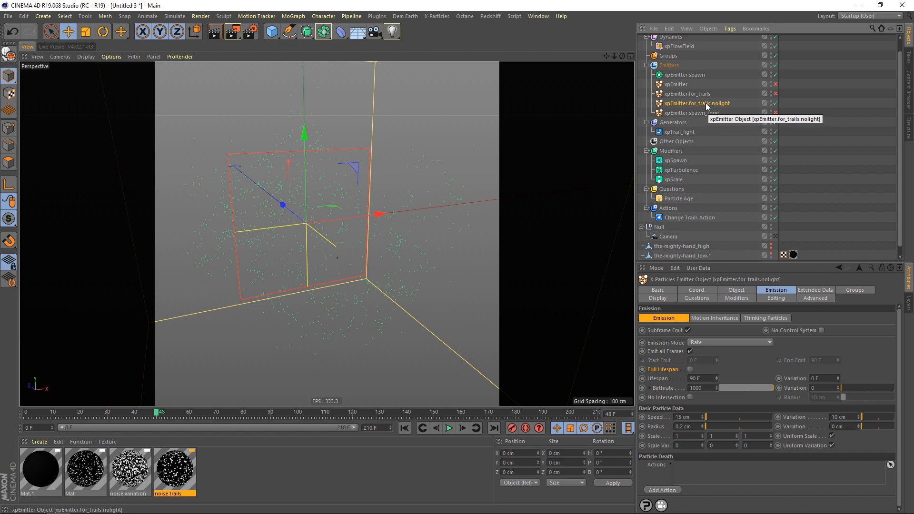
# - Duplicate the xpTrail_light generator and rename the copy as xpTrail_nolight
pyautogui.moveTo(712, 103); pyautogui.dragTo(674, 143)
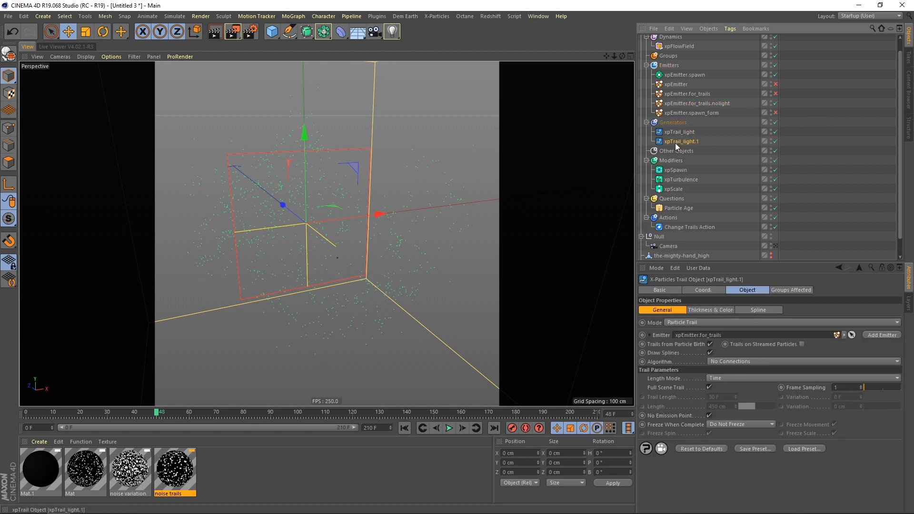
pyautogui.doubleClick(692, 142)
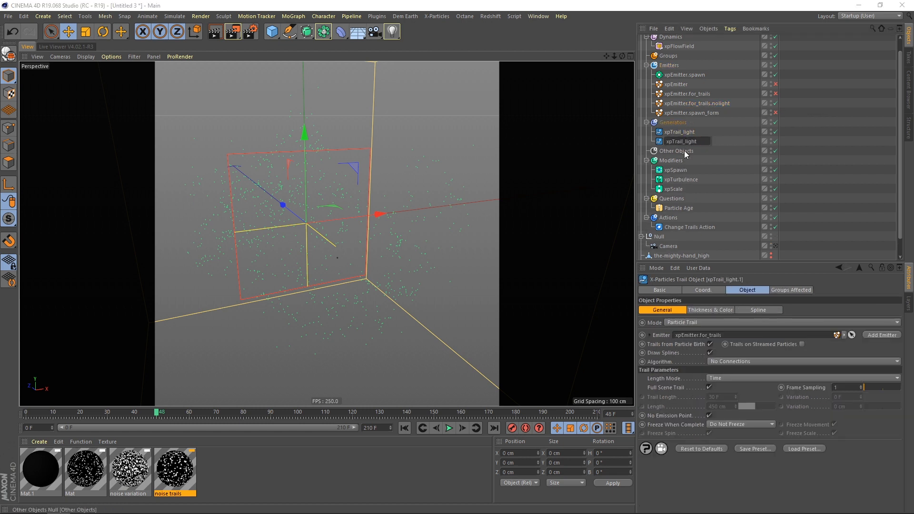
pyautogui.write('no')
pyautogui.press('Return')
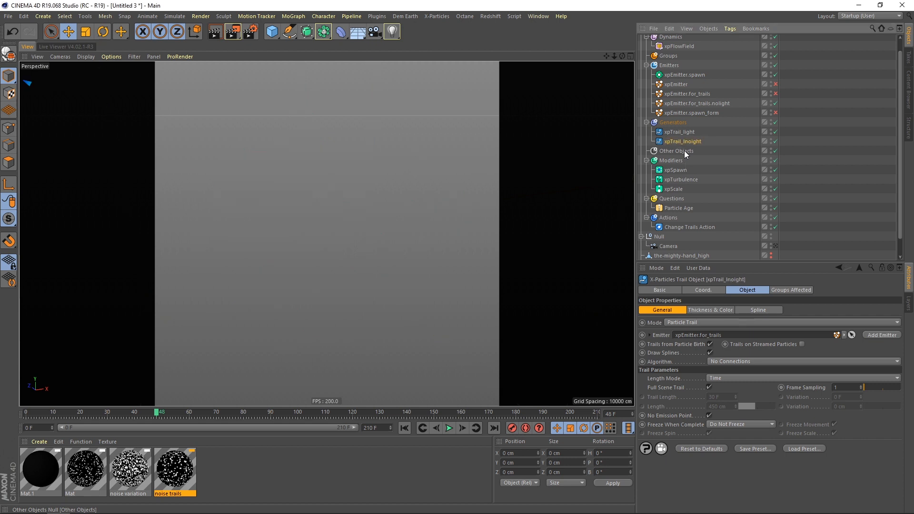
pyautogui.doubleClick(685, 141)
pyautogui.click(685, 142)
pyautogui.press('BackSpace')
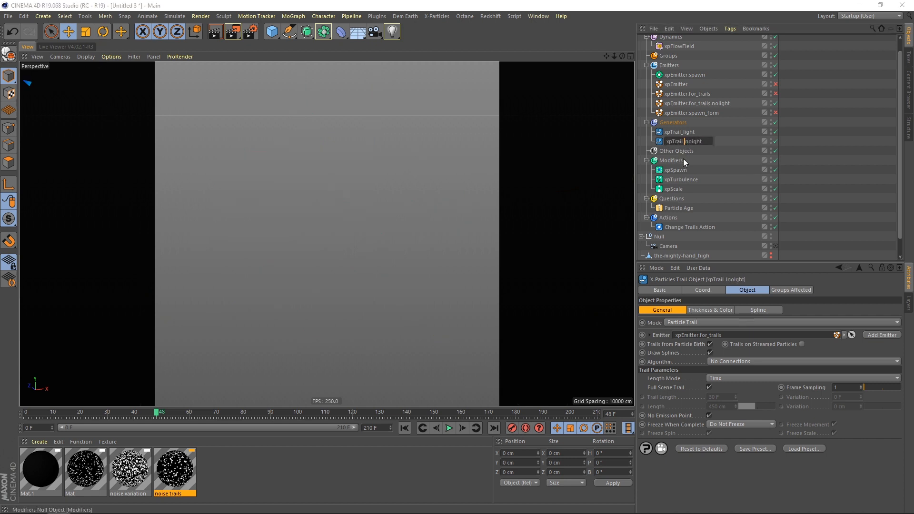
pyautogui.press('Return')
pyautogui.doubleClick(690, 141)
pyautogui.click(691, 141)
pyautogui.write('l')
pyautogui.press('Return')
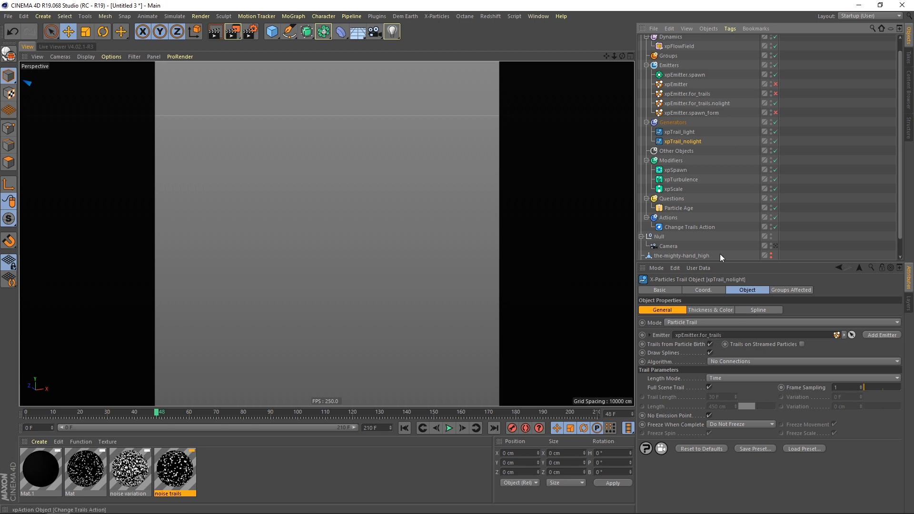
# - Assign xpEmitter.for_trails.nolight as the emitter of xpTrail_nolight and replay the simulation from the first frame
pyautogui.moveTo(705, 102); pyautogui.dragTo(696, 334)
pyautogui.click(405, 428)
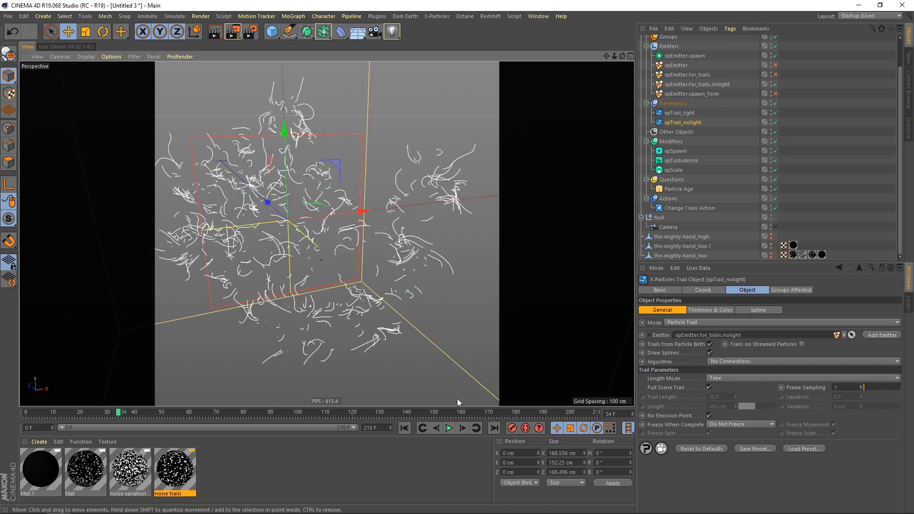
pyautogui.click(404, 427)
pyautogui.click(449, 428)
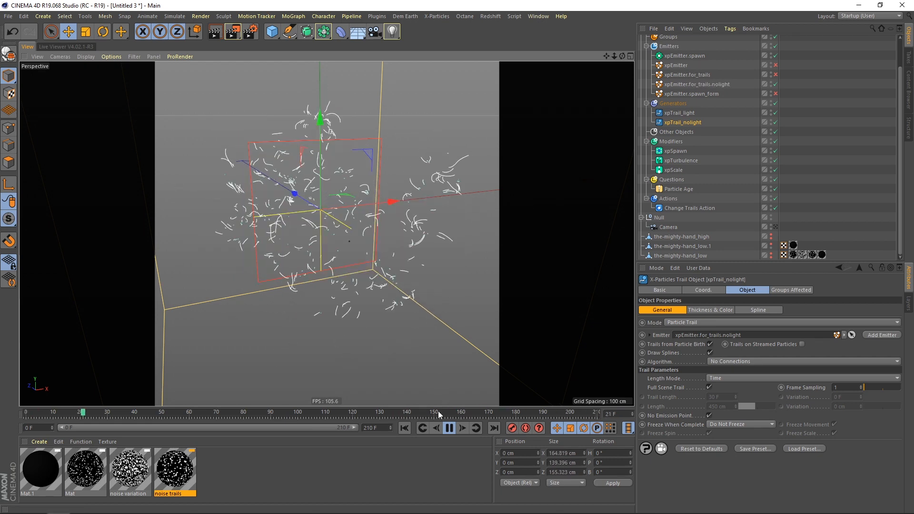
pyautogui.click(448, 428)
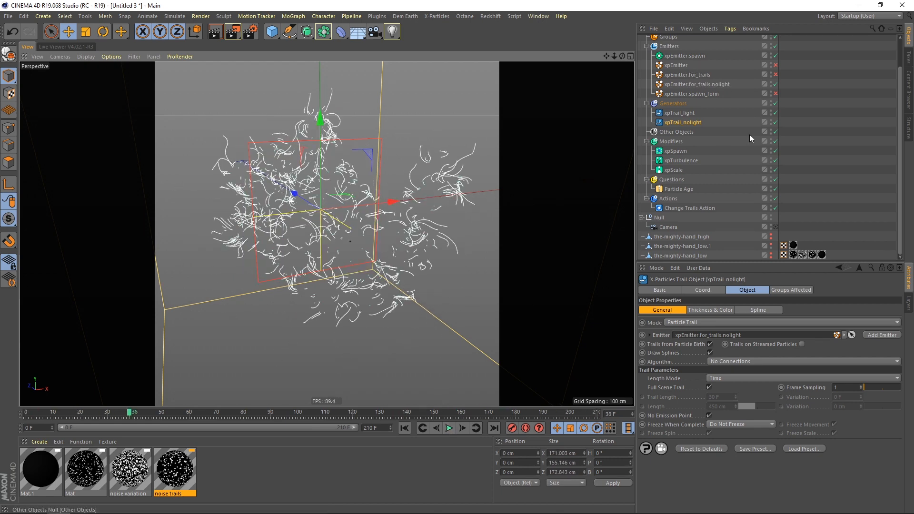
# - Disable both trail generators, xpEmitter.for_trails.nolight and xpEmitter.spawn, and play the scene from the first frame
pyautogui.click(774, 113)
pyautogui.click(774, 122)
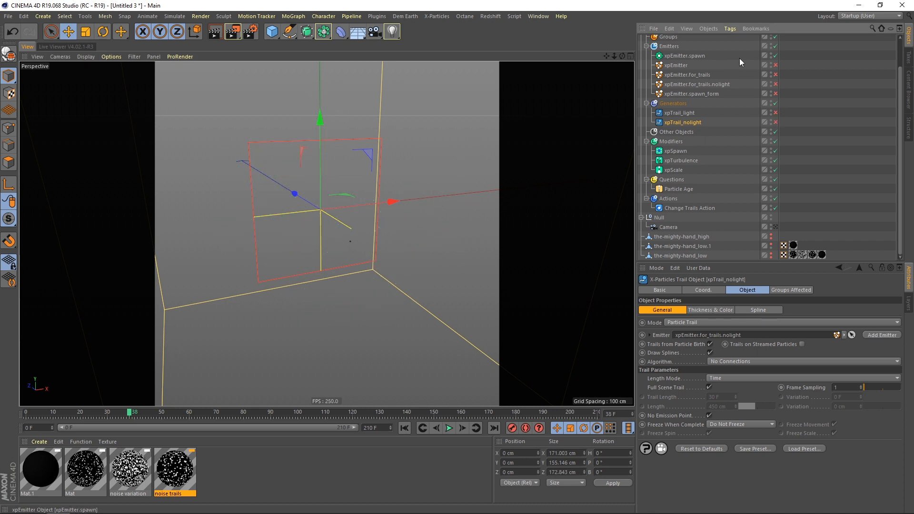
pyautogui.click(405, 428)
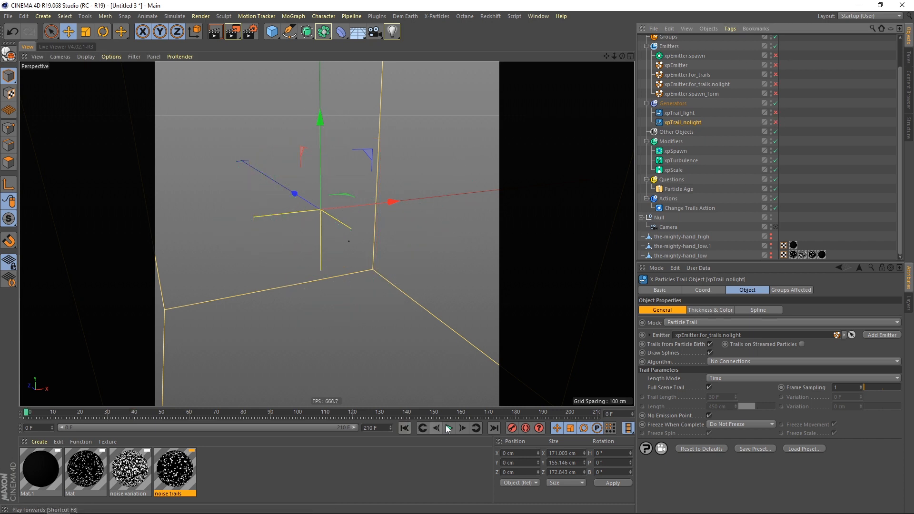
pyautogui.click(451, 430)
# - Enable xpEmitter, play its particle simulation on its own, and return to the first frame
pyautogui.click(698, 67)
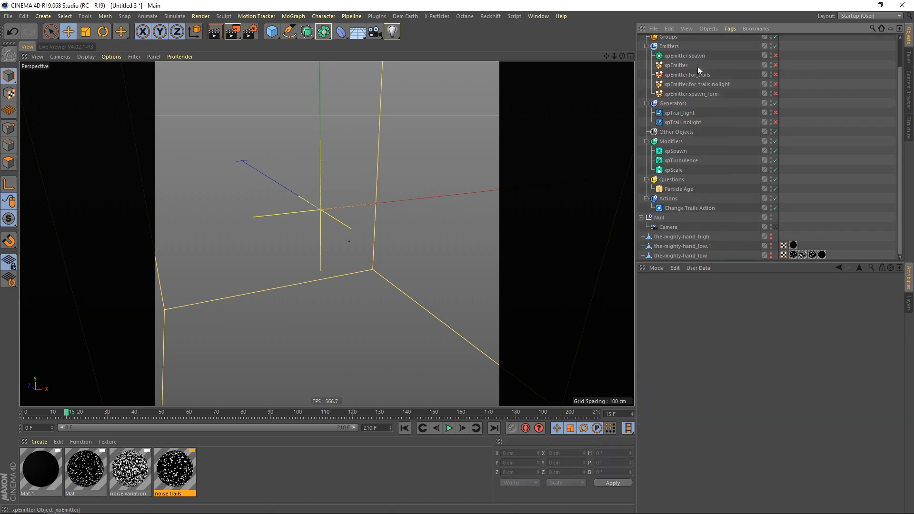
pyautogui.click(774, 66)
pyautogui.click(775, 65)
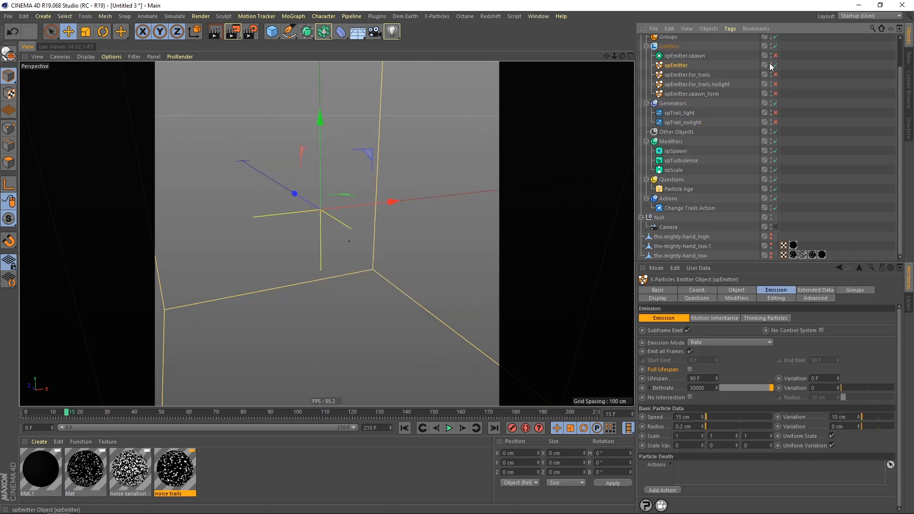
pyautogui.click(774, 65)
pyautogui.click(404, 427)
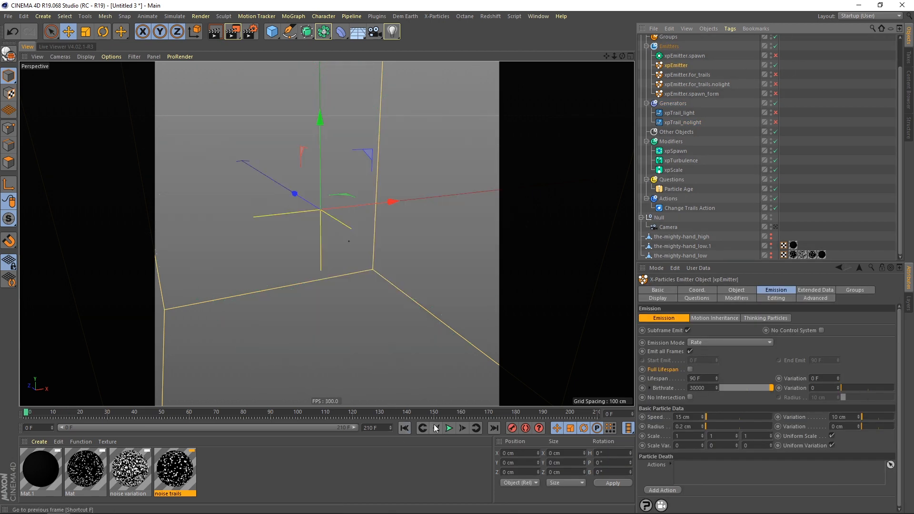
pyautogui.click(448, 427)
pyautogui.click(449, 428)
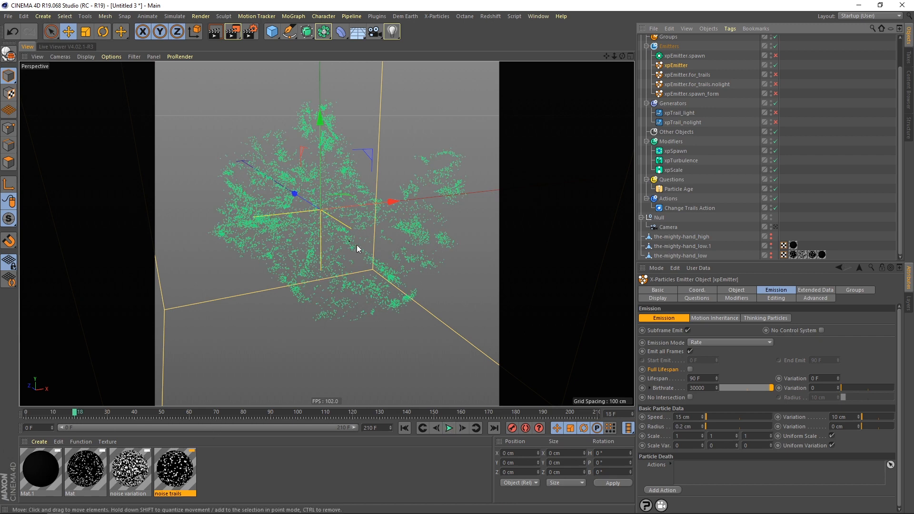
pyautogui.click(449, 428)
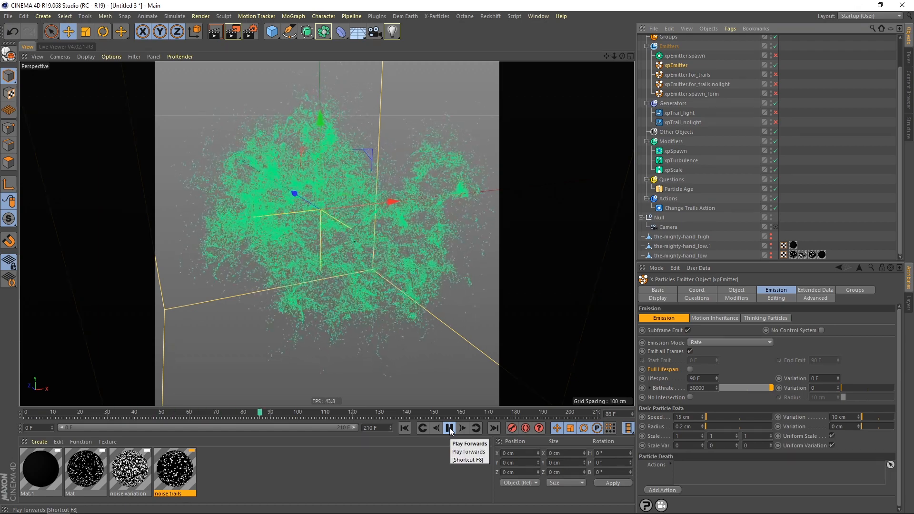
pyautogui.click(450, 428)
pyautogui.click(403, 431)
# - Duplicate xpEmitter and rename the copy as xpEmitter.emit frompolys
pyautogui.click(738, 78)
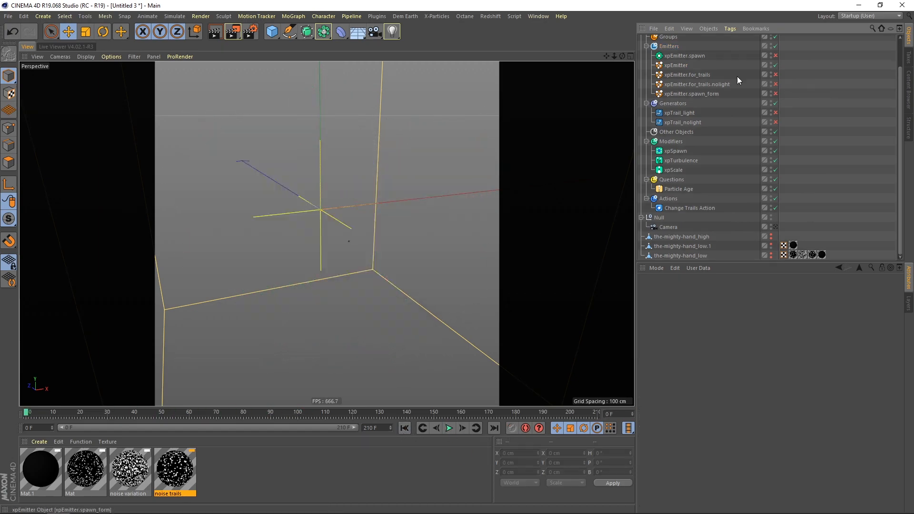
pyautogui.keyDown('ctrl'); pyautogui.moveTo(678, 66); pyautogui.dragTo(678, 70); pyautogui.keyUp('ctrl')
pyautogui.doubleClick(679, 75)
pyautogui.click(698, 75)
pyautogui.press('BackSpace')
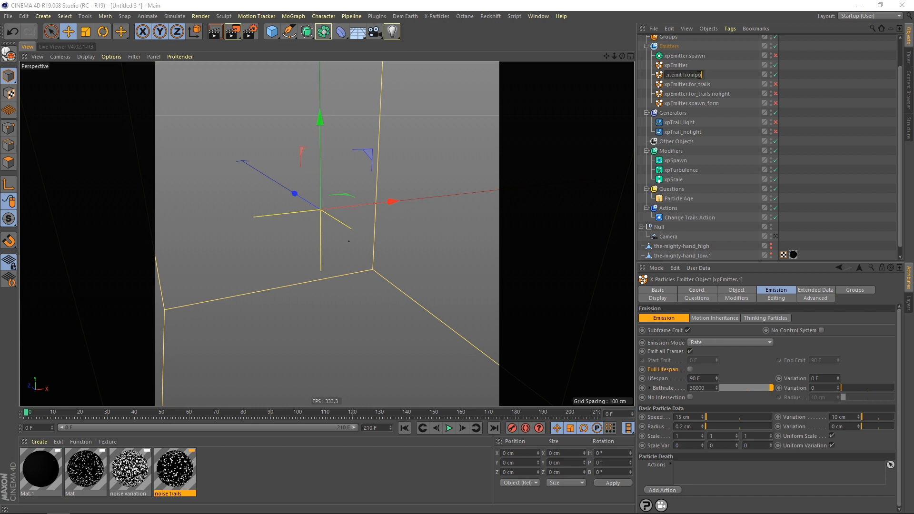
pyautogui.press('Return')
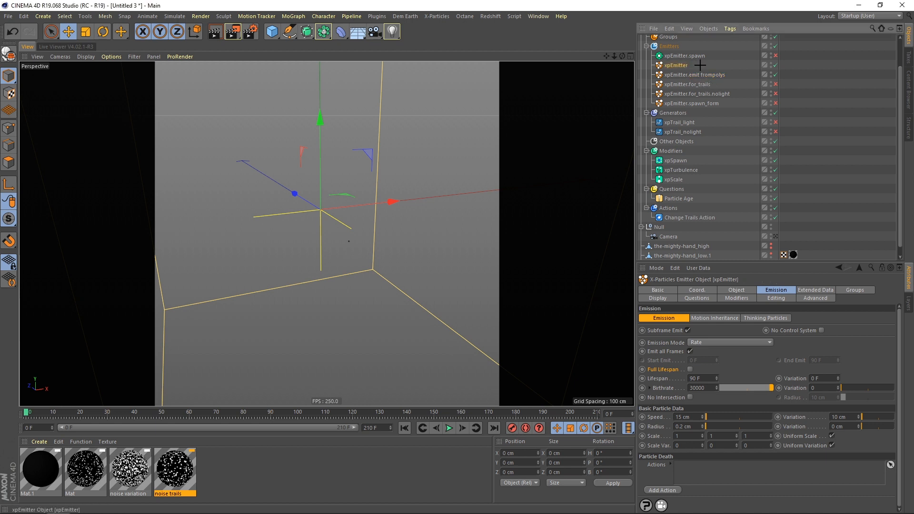
# - Rename the original xpEmitter as xpEmitter emit fromnoise
pyautogui.doubleClick(685, 67)
pyautogui.click(694, 65)
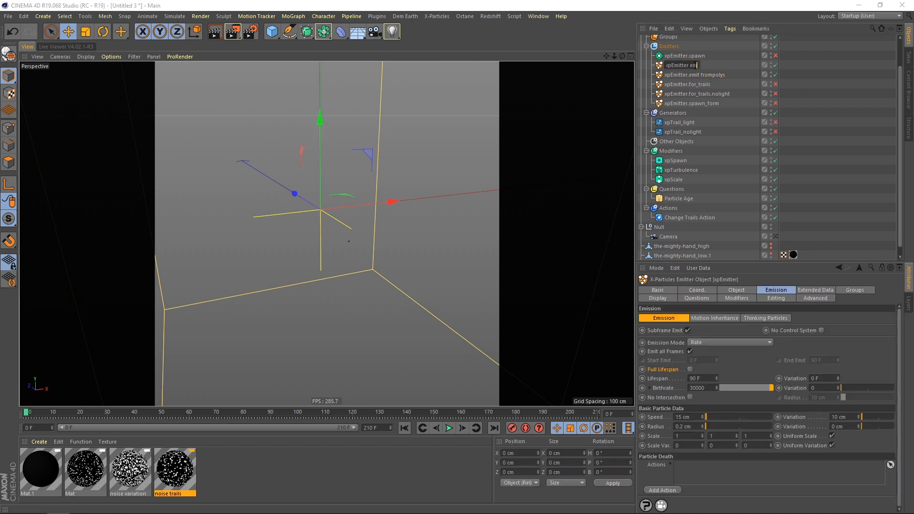
pyautogui.press('Return')
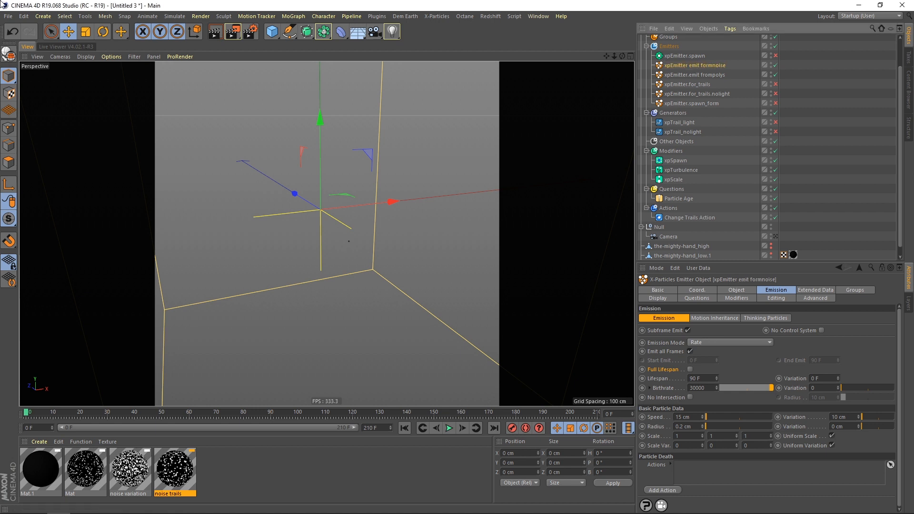
pyautogui.doubleClick(703, 65)
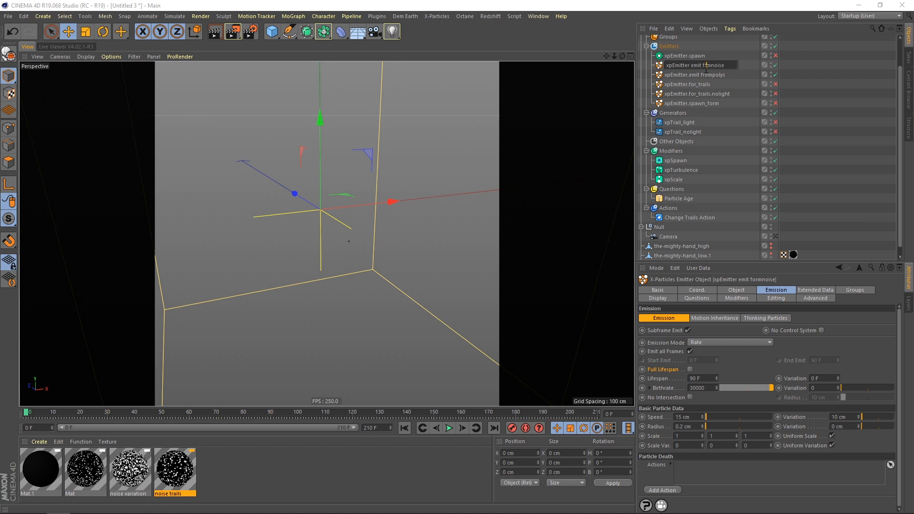
pyautogui.press('Return')
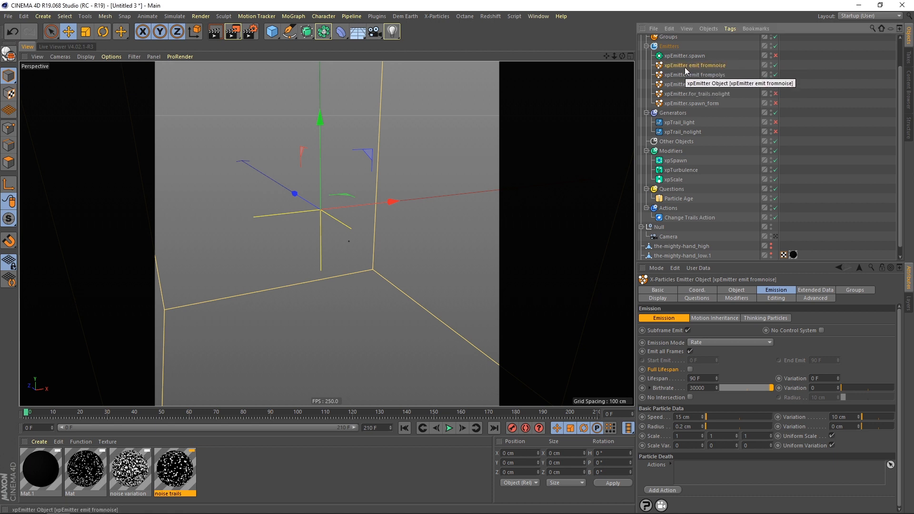
pyautogui.doubleClick(709, 66)
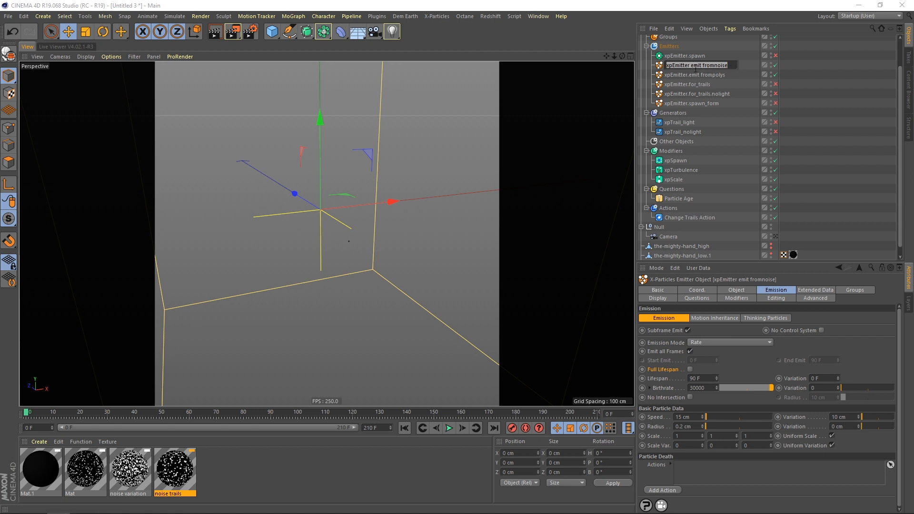
pyautogui.press('Return')
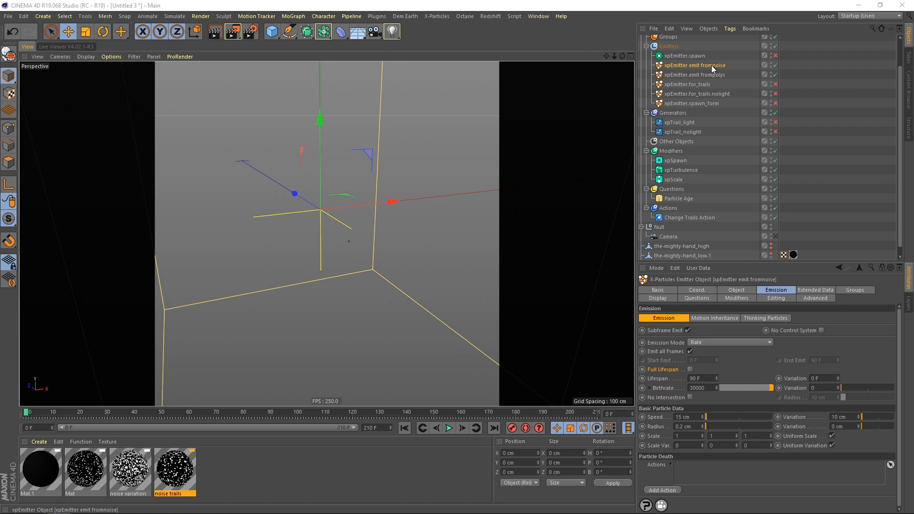
# - Disable xpEmitter emit fromnoise, then play the simulation with the hand model shown in the viewport
pyautogui.click(714, 75)
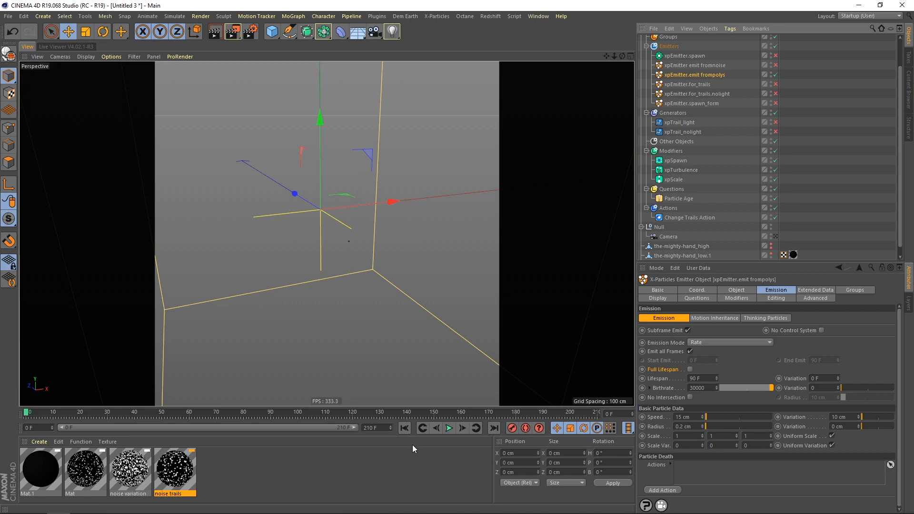
pyautogui.click(449, 427)
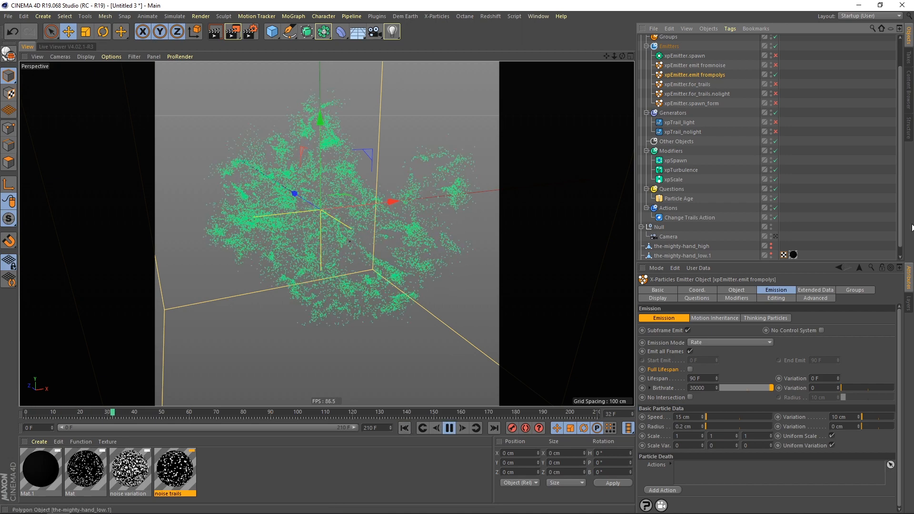
pyautogui.scroll(-1, 809, 143)
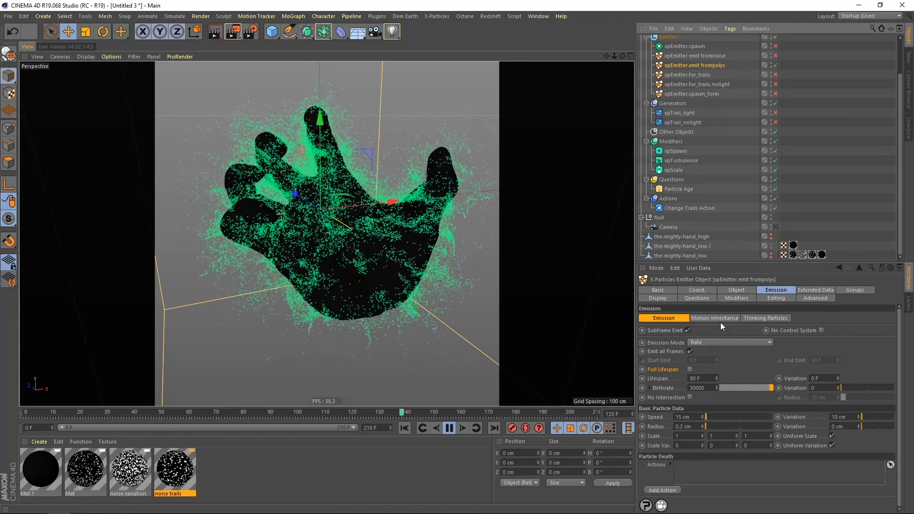
# - Set xpEmitter.emit frompolys to emit from Polygon Area instead of Texture
pyautogui.click(736, 289)
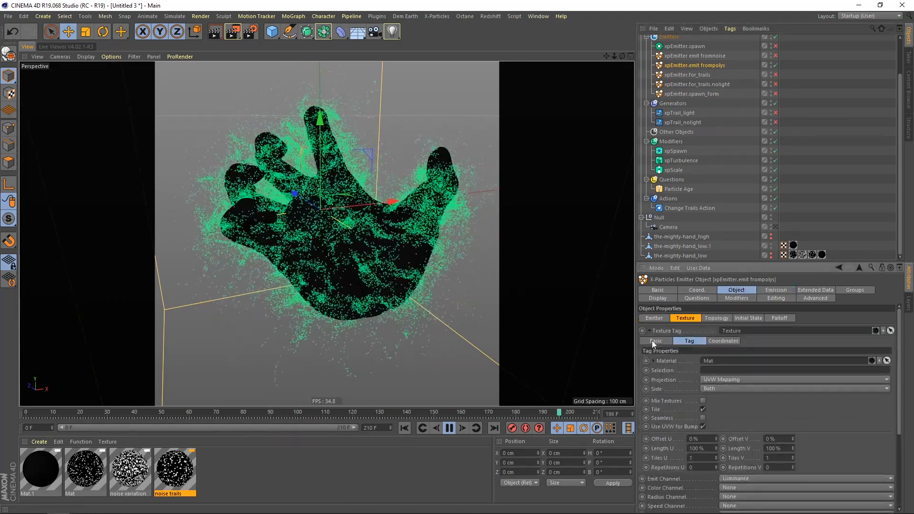
pyautogui.click(655, 317)
pyautogui.click(701, 385)
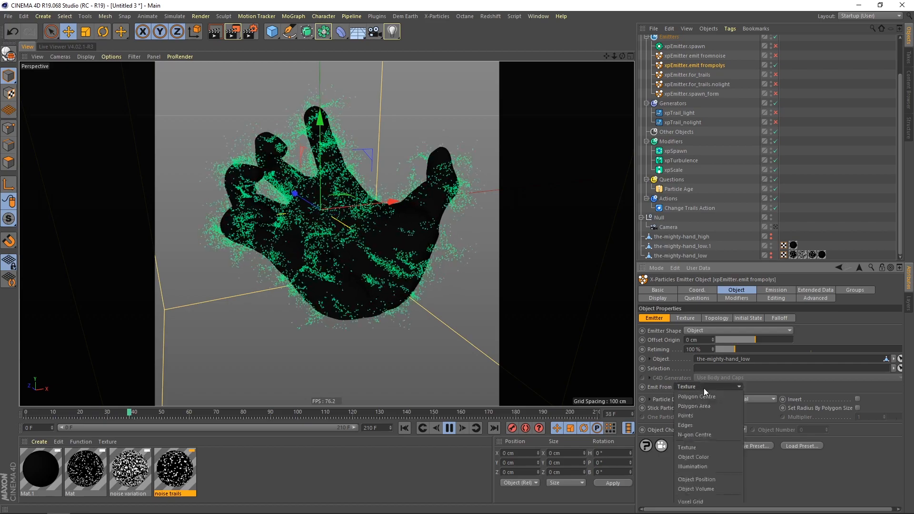
pyautogui.click(698, 406)
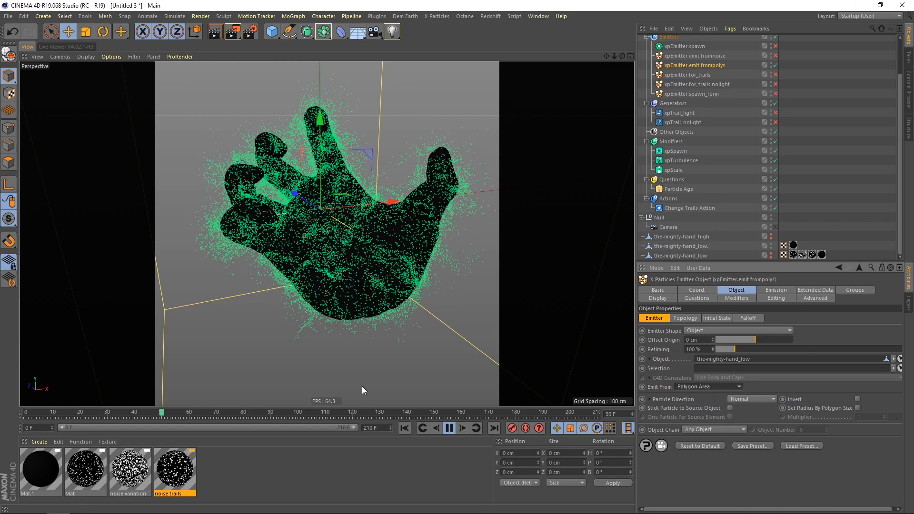
# - Enable xpEmitter emit fromnoise alongside the polygon-area emitter and replay the simulation from the first frame
pyautogui.click(405, 427)
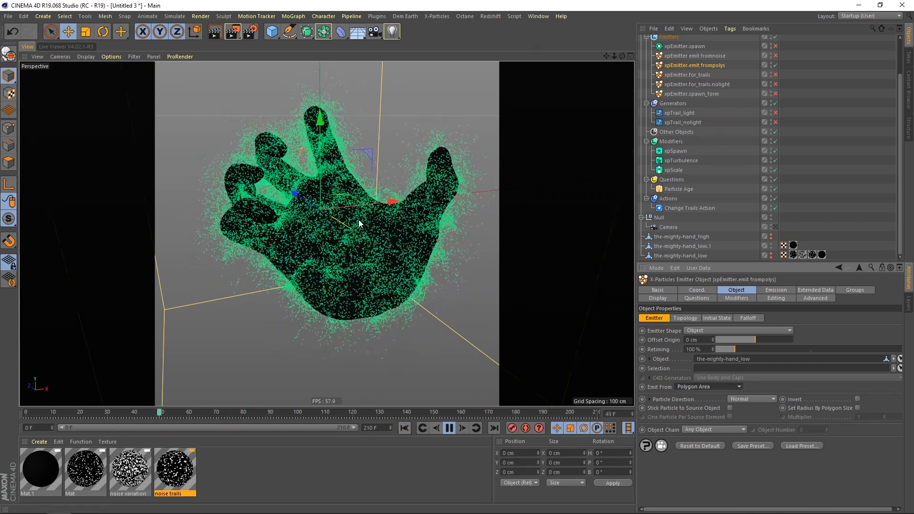
pyautogui.click(403, 426)
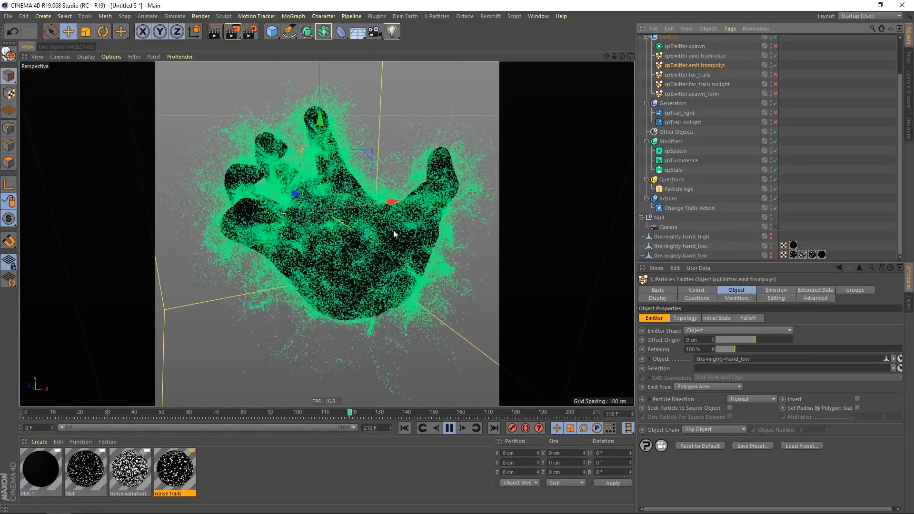
# - Pause the particle simulation and enable the xpEmitter.for_trails emitter
pyautogui.click(448, 427)
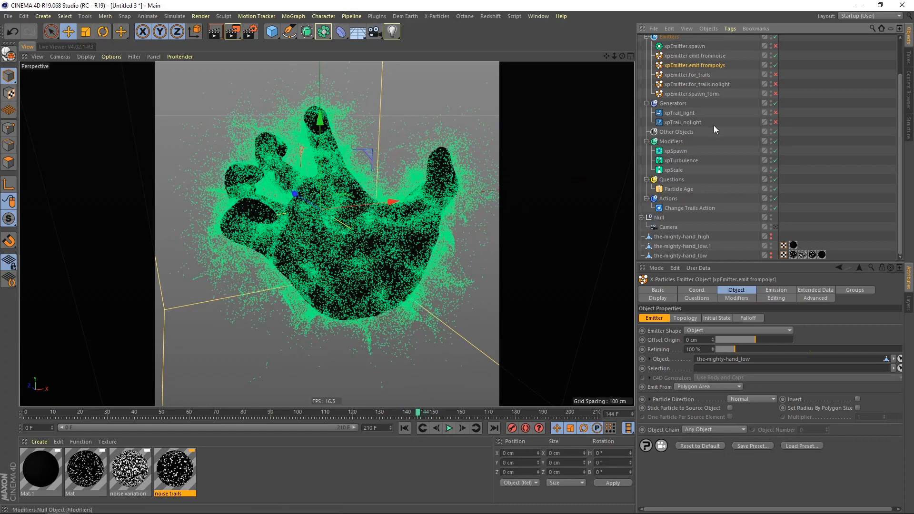
pyautogui.click(775, 75)
pyautogui.click(466, 17)
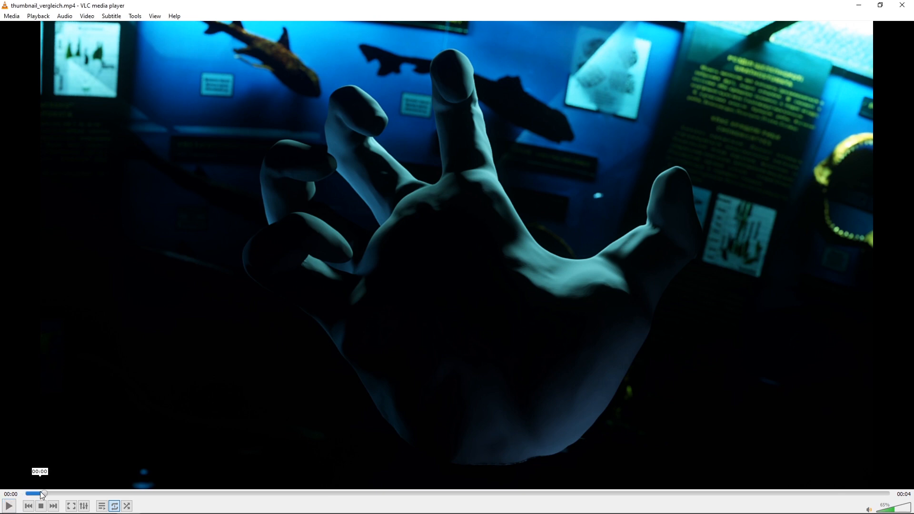
# - In VLC media player, scrub through thumbnail_vergleich.mp4 to examine how particles and trails build up over the hand
pyautogui.moveTo(42, 494); pyautogui.dragTo(229, 498)
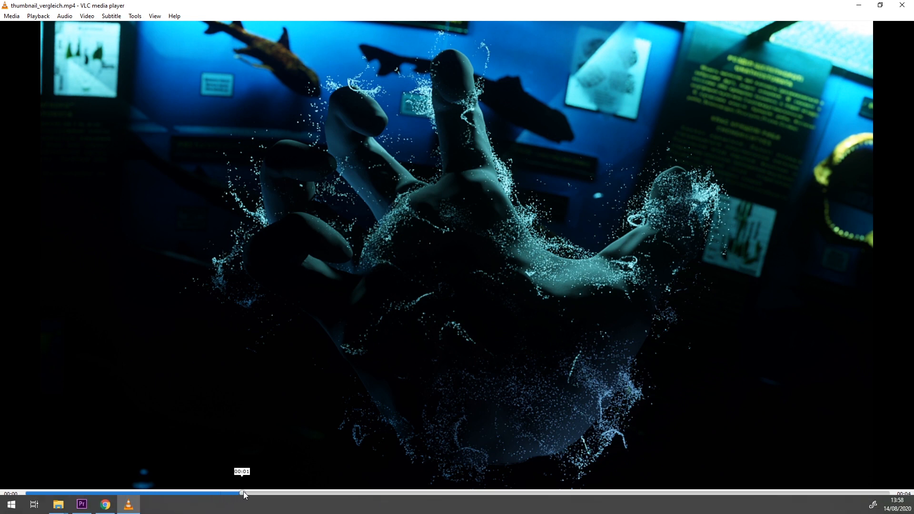
pyautogui.click(276, 492)
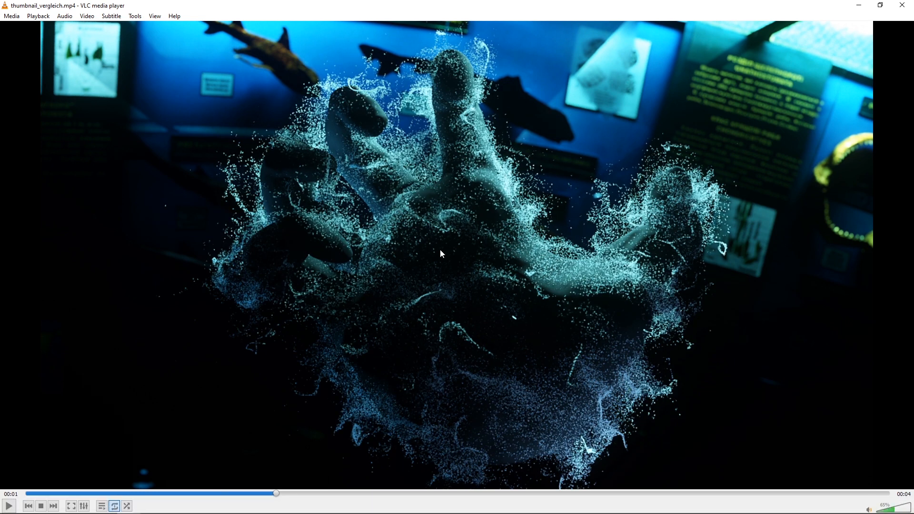
pyautogui.moveTo(279, 497); pyautogui.dragTo(425, 494)
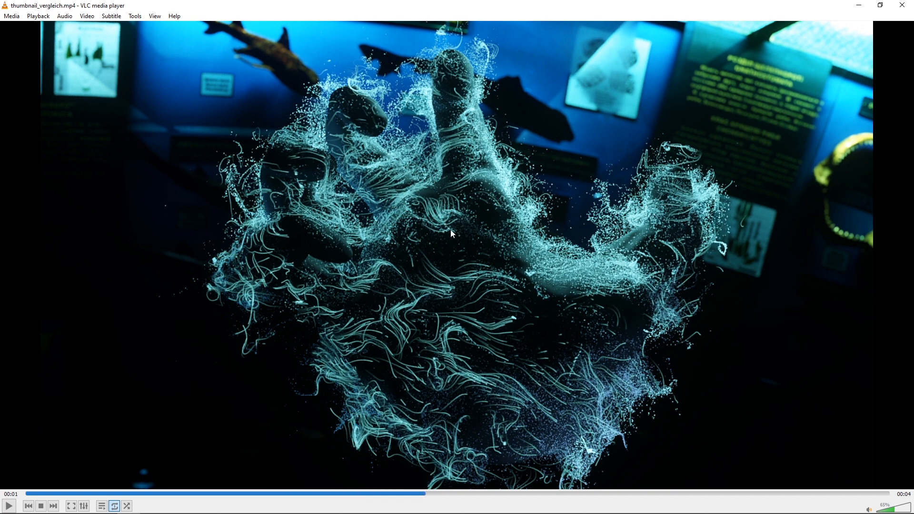
pyautogui.moveTo(440, 498); pyautogui.dragTo(669, 495)
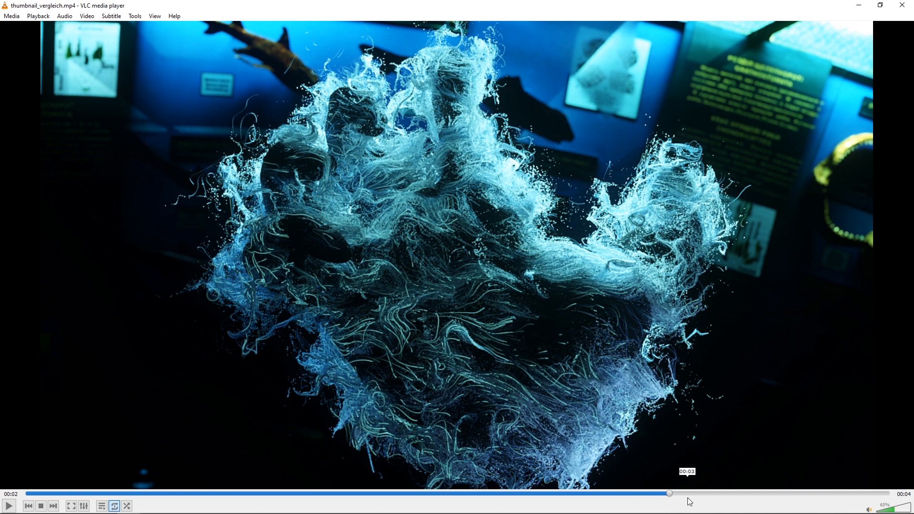
pyautogui.moveTo(672, 495); pyautogui.dragTo(786, 497)
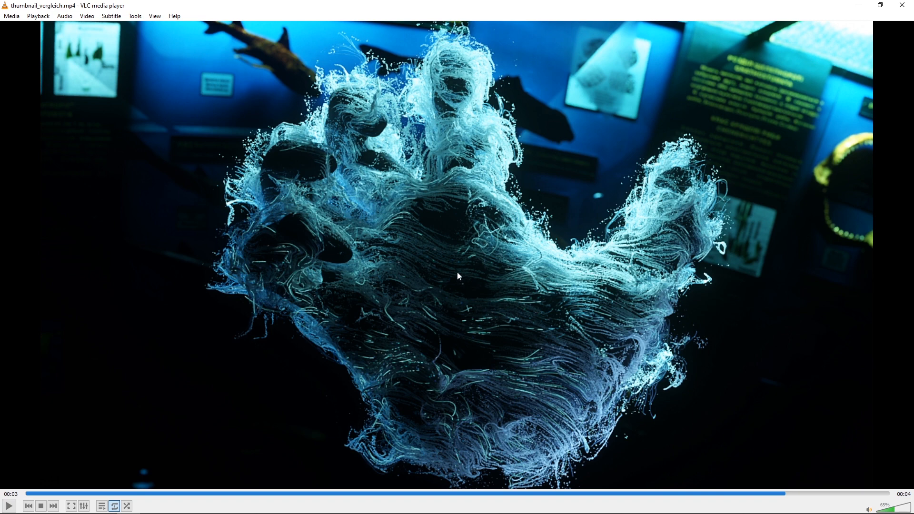
pyautogui.click(725, 494)
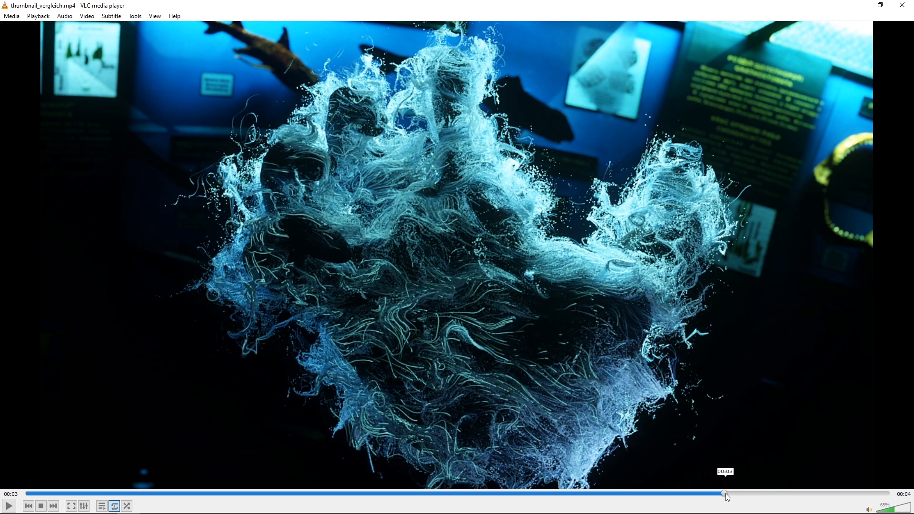
pyautogui.moveTo(727, 495); pyautogui.dragTo(784, 495)
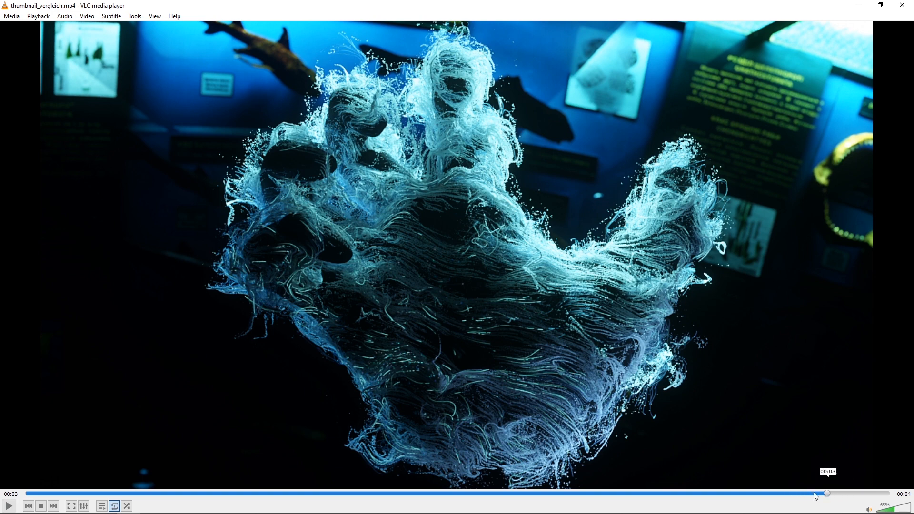
pyautogui.moveTo(815, 495)
pyautogui.mouseDown()
pyautogui.moveTo(870, 494)
pyautogui.moveTo(823, 494)
pyautogui.mouseUp()
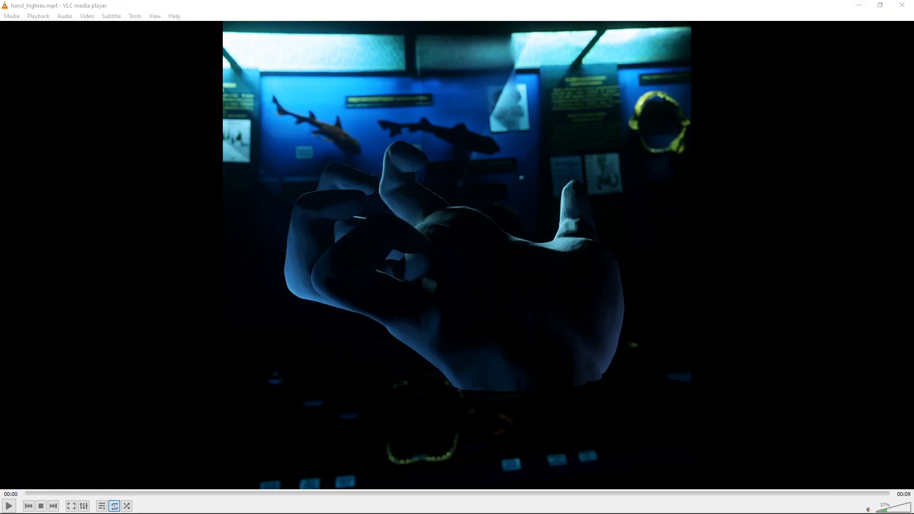
# - Play the hand_highres.mp4 render and pause it about two seconds in to examine the trails around the hand
pyautogui.click(9, 506)
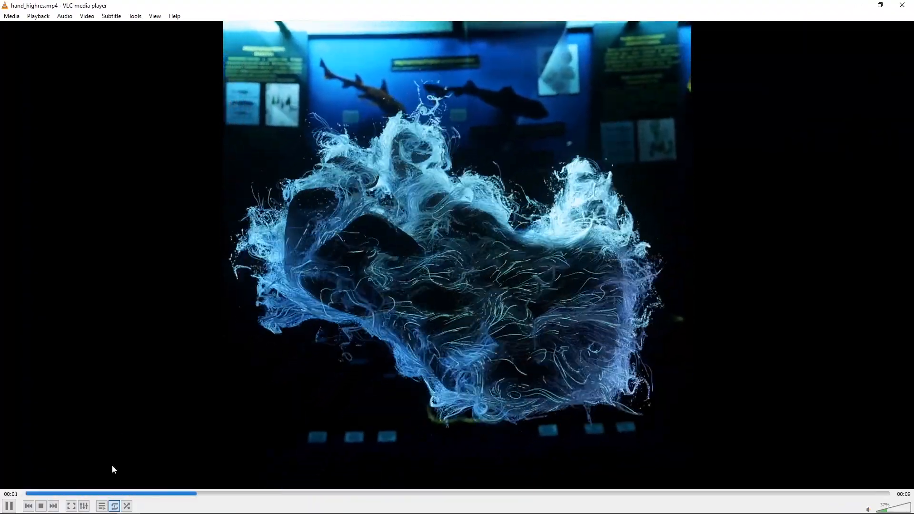
pyautogui.press('space')
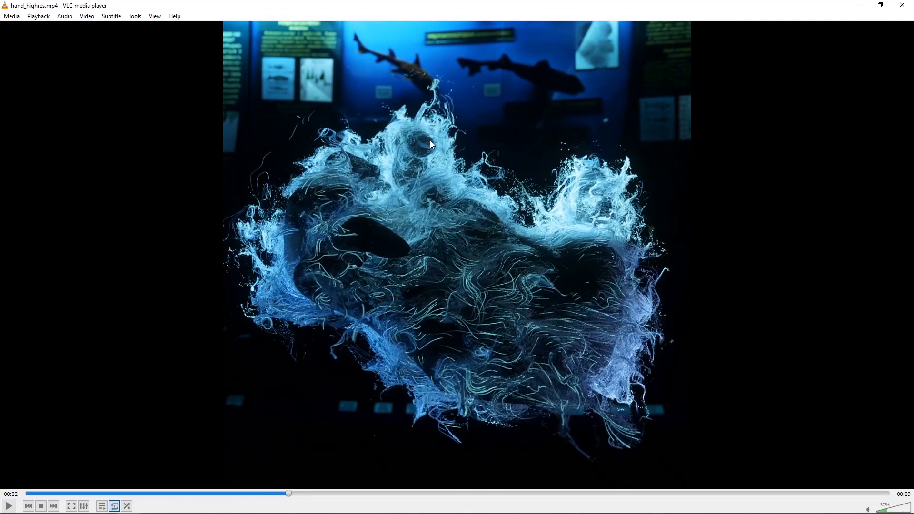